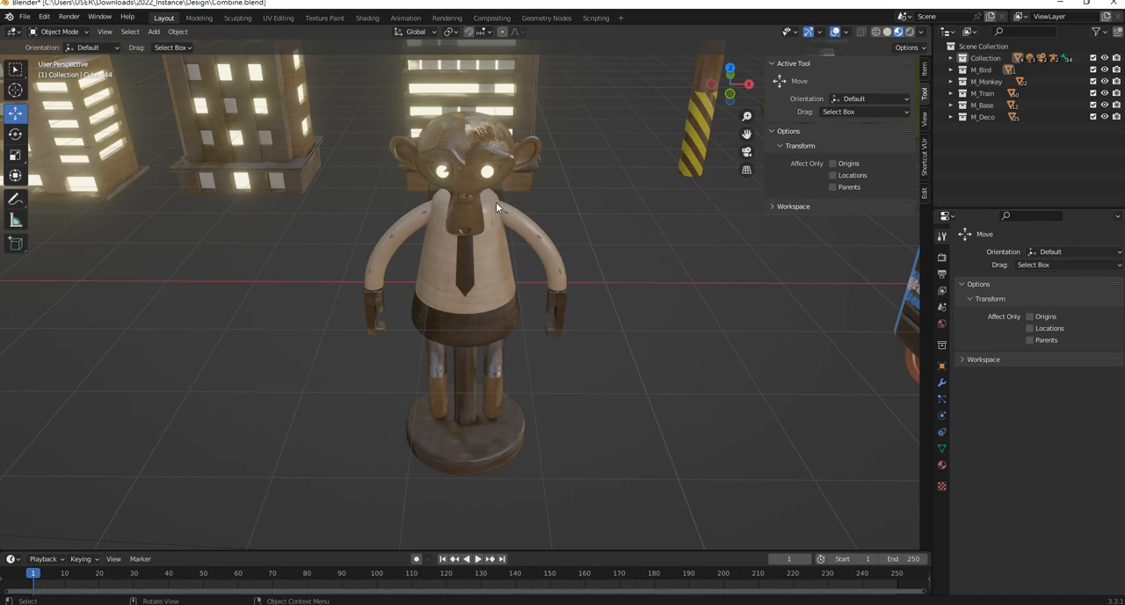
# Look over the monkey figure and its placement relative to the world origin
pyautogui.moveTo(569, 220); pyautogui.dragTo(567, 244, button='middle')
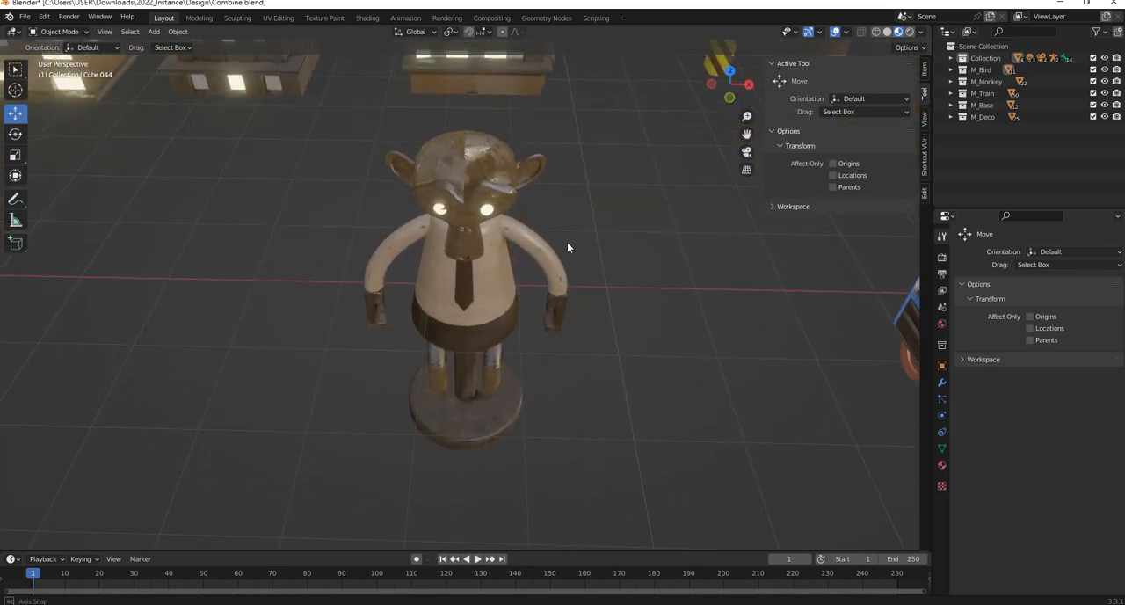
pyautogui.moveTo(323, 120); pyautogui.dragTo(645, 487)
pyautogui.scroll(-9, 647, 493)
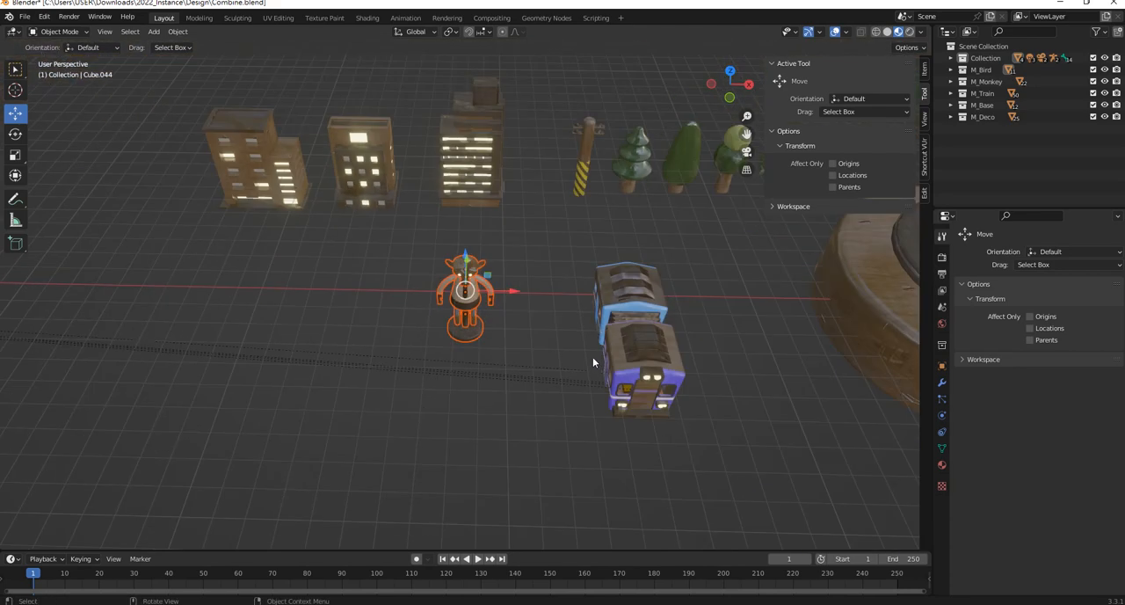
pyautogui.keyDown('shift'); pyautogui.moveTo(465, 311); pyautogui.dragTo(709, 344, button='middle'); pyautogui.keyUp('shift')
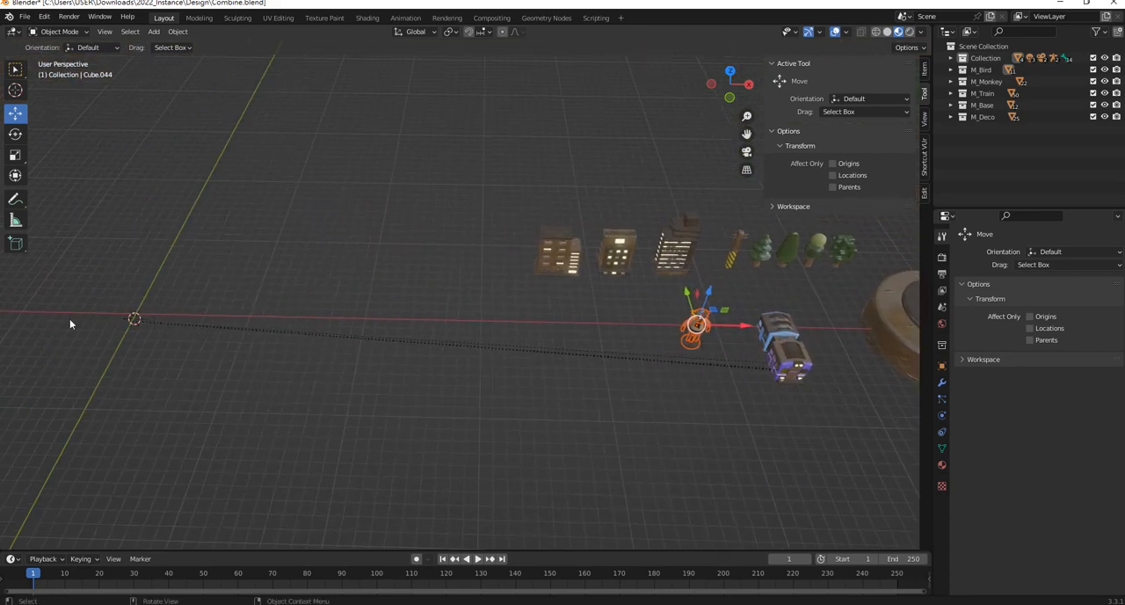
pyautogui.keyDown('shift'); pyautogui.moveTo(276, 284); pyautogui.dragTo(431, 284, button='middle'); pyautogui.keyUp('shift')
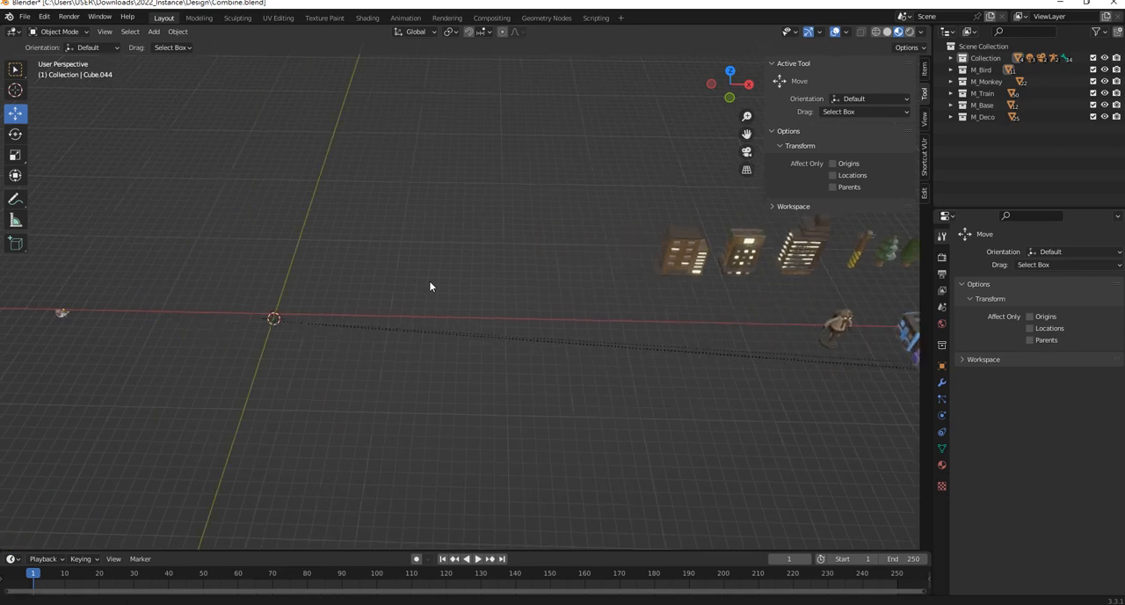
pyautogui.scroll(2, 245, 320)
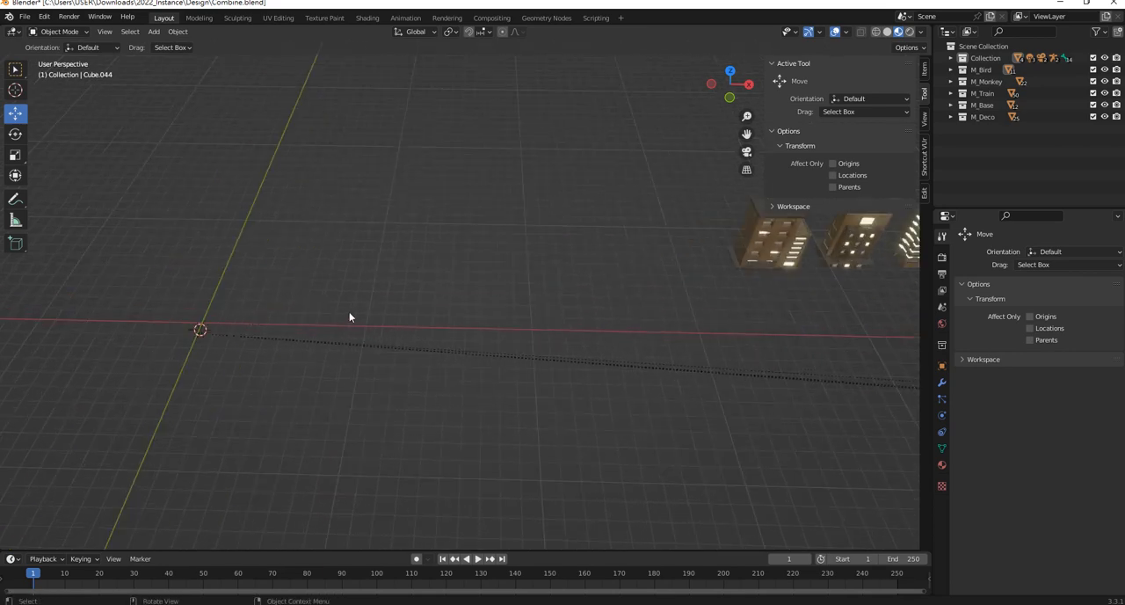
# Start the Shortcut VUr key display and reset the 3D cursor to the world origin with all objects in view
pyautogui.click(923, 167)
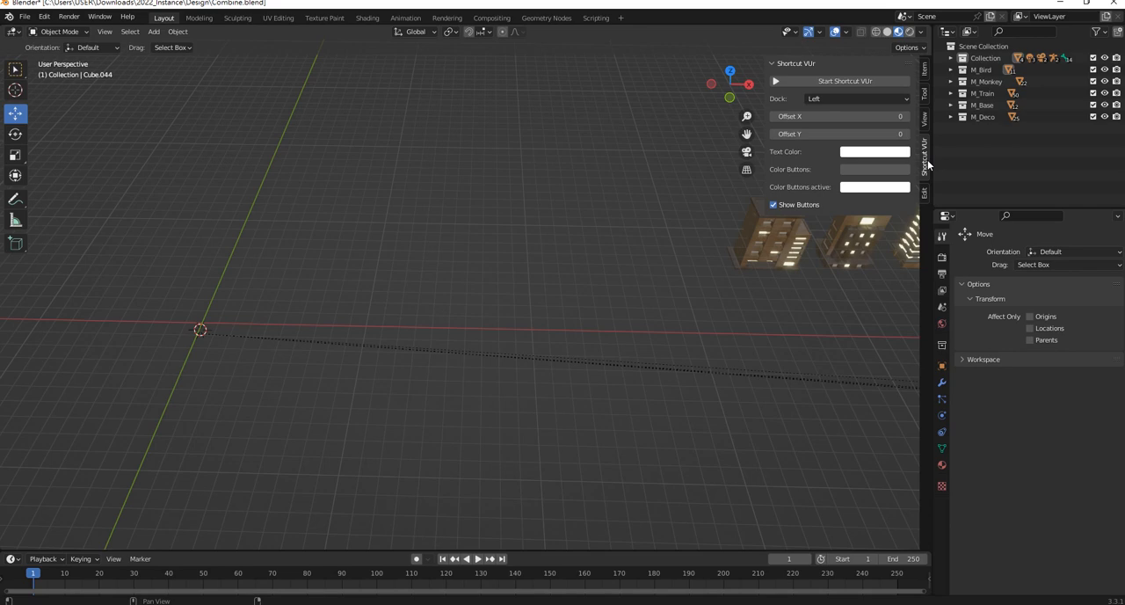
pyautogui.click(840, 81)
pyautogui.click(499, 255)
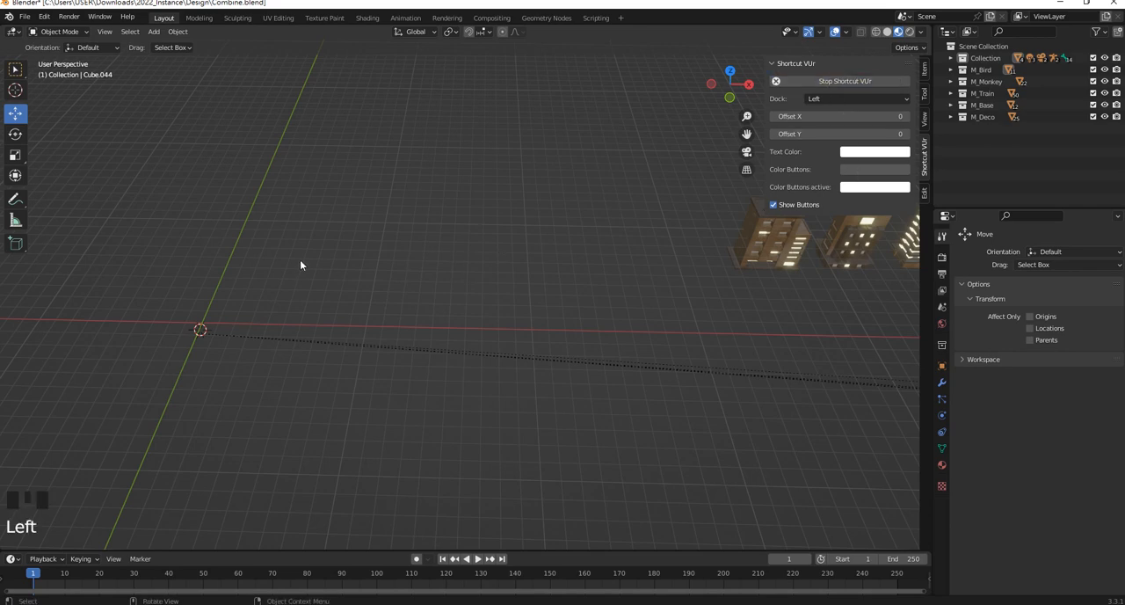
pyautogui.hotkey('shift', 'c')
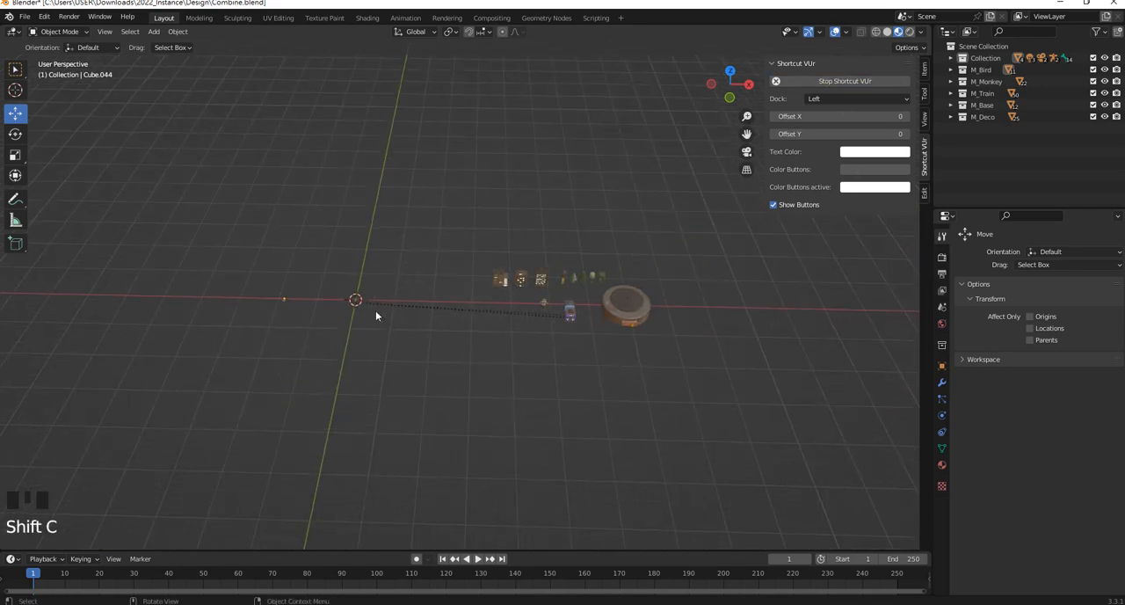
# Select all parts of the monkey figure
pyautogui.scroll(2, 252, 261)
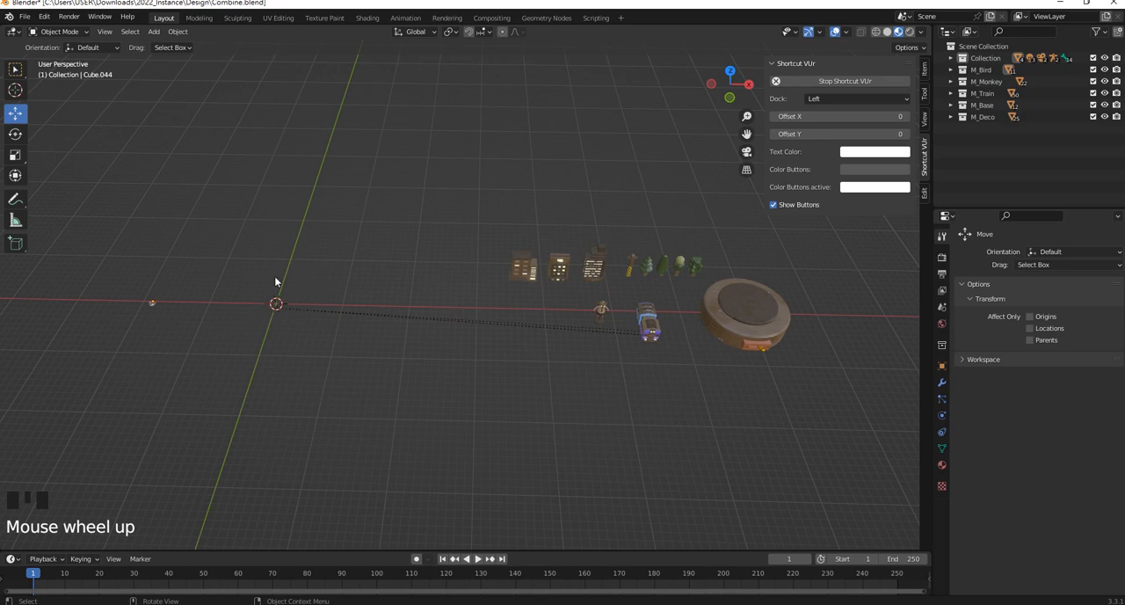
pyautogui.scroll(8, 621, 348)
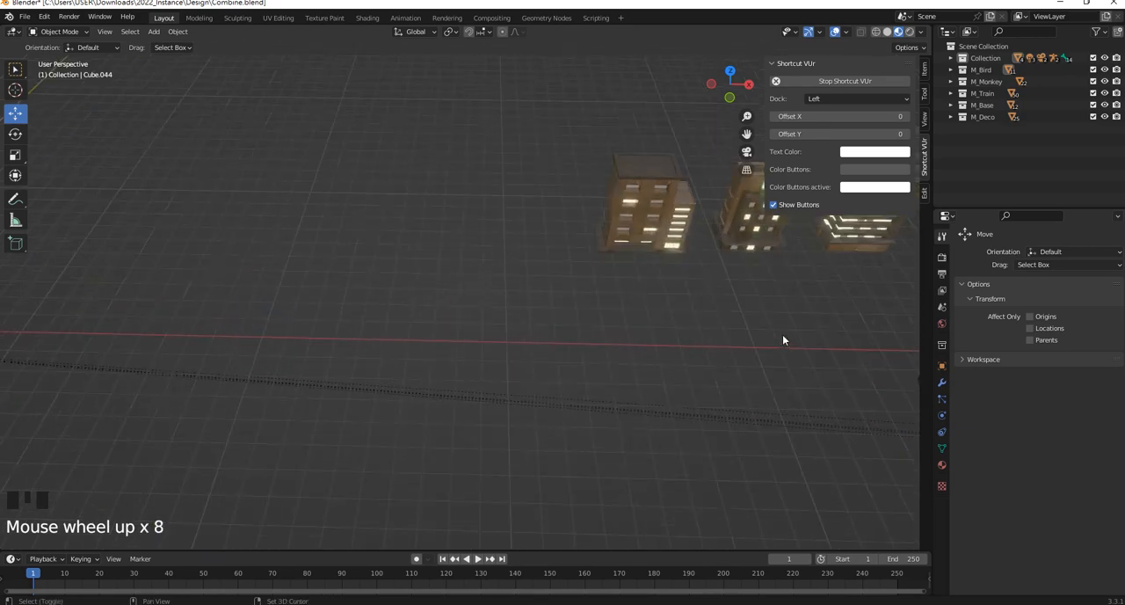
pyautogui.keyDown('shift'); pyautogui.moveTo(783, 336); pyautogui.dragTo(308, 309, button='middle'); pyautogui.keyUp('shift')
pyautogui.scroll(1, 445, 285)
pyautogui.moveTo(422, 269); pyautogui.dragTo(572, 468)
pyautogui.scroll(4, 571, 448)
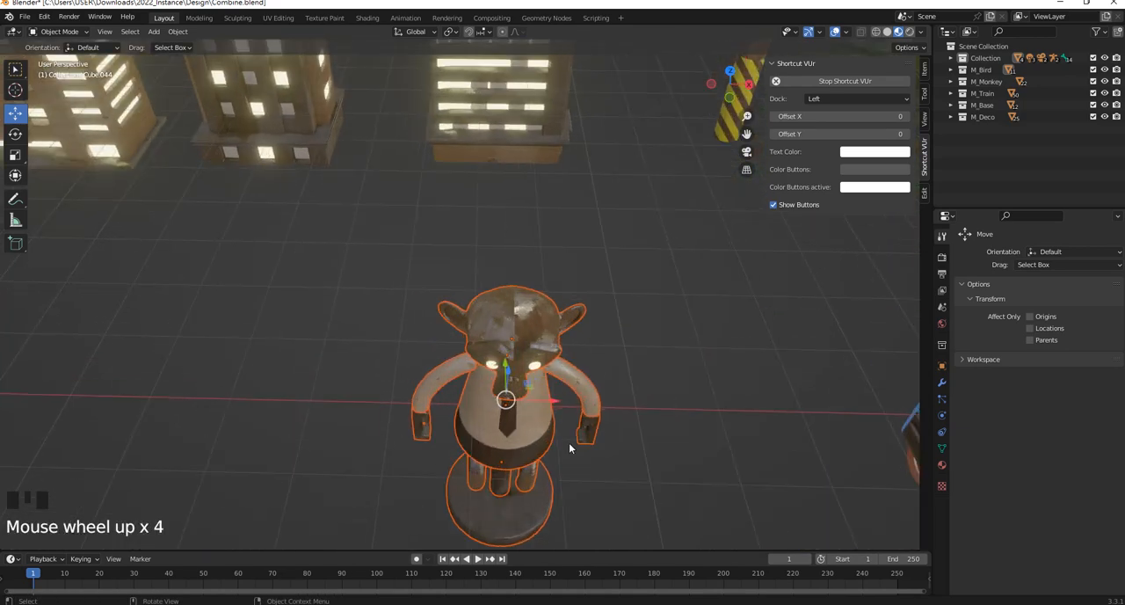
pyautogui.scroll(-3, 571, 447)
pyautogui.keyDown('shift'); pyautogui.moveTo(571, 446); pyautogui.dragTo(511, 297, button='middle'); pyautogui.keyUp('shift')
pyautogui.scroll(2, 538, 360)
pyautogui.scroll(3, 493, 246)
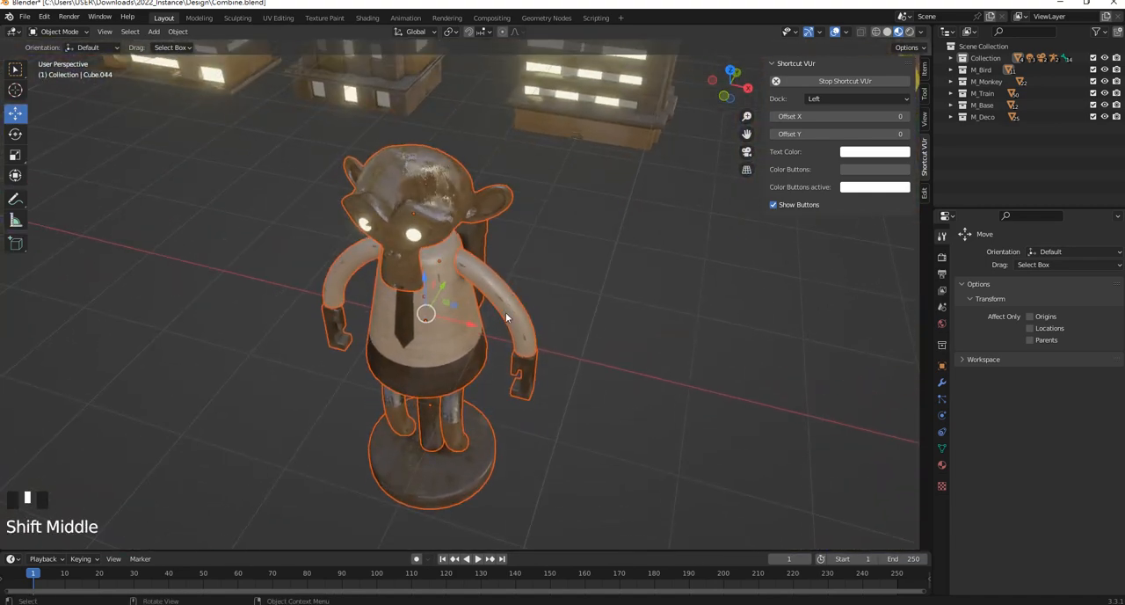
# Try moving the monkey's leg and its round base on their own, undoing each move
pyautogui.click(507, 318)
pyautogui.click(440, 432)
pyautogui.click(413, 435)
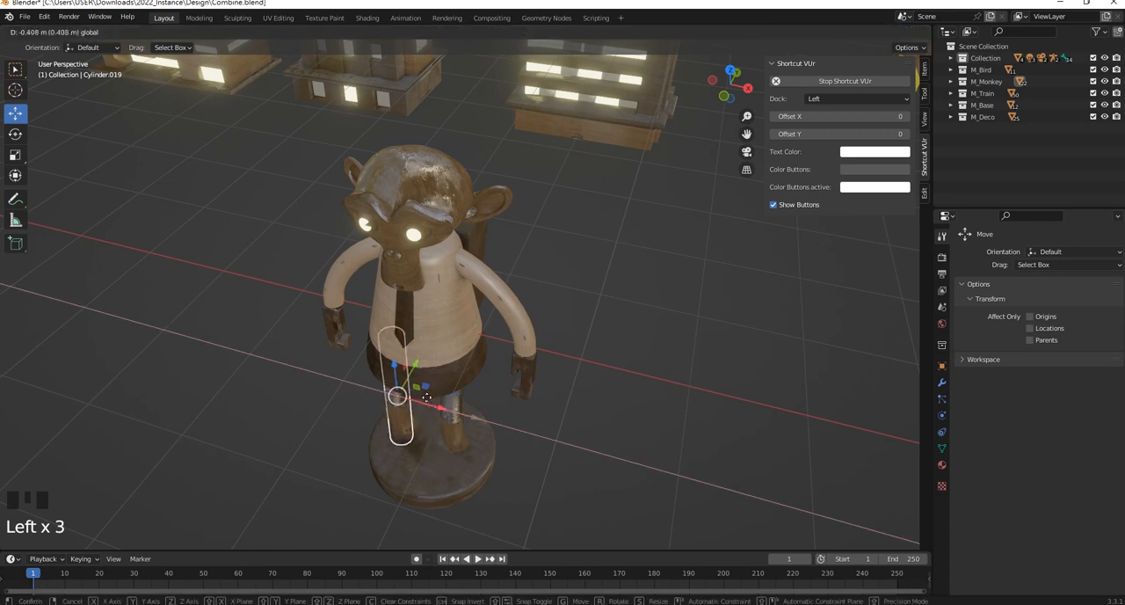
pyautogui.hotkey('ctrl', 'z')
pyautogui.click(456, 469)
pyautogui.doubleClick(472, 340)
pyautogui.moveTo(472, 341); pyautogui.dragTo(552, 338)
pyautogui.hotkey('ctrl', 'z')
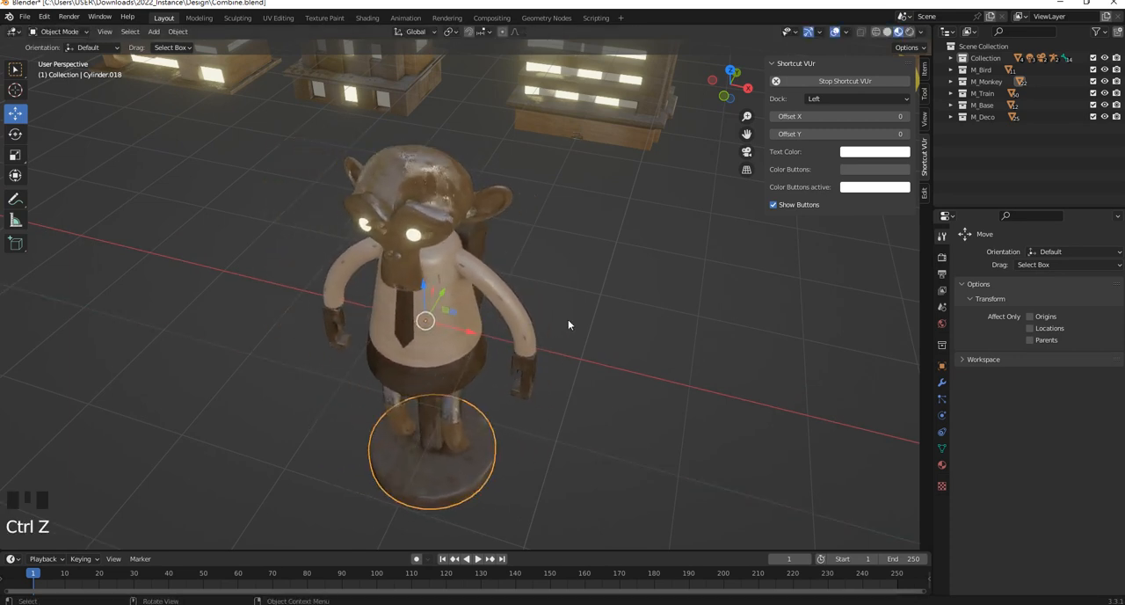
# Try snapping all selected parts of the monkey figure to the 3D cursor, and undo the snap
pyautogui.scroll(-2, 591, 367)
pyautogui.click(450, 294)
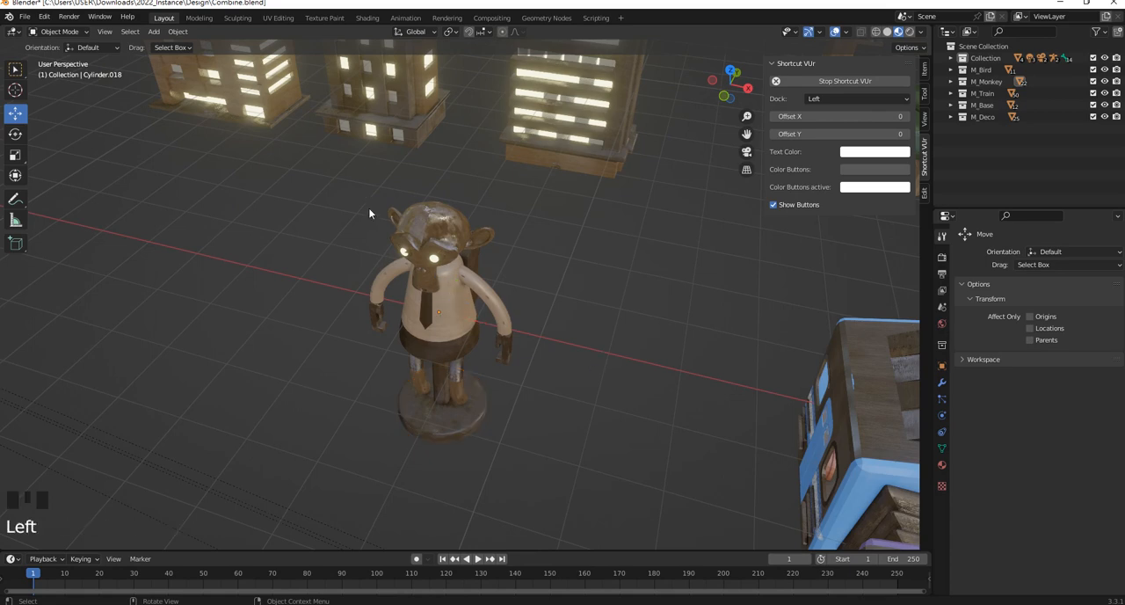
pyautogui.moveTo(343, 183)
pyautogui.mouseDown()
pyautogui.moveTo(553, 450)
pyautogui.moveTo(521, 444)
pyautogui.moveTo(352, 185)
pyautogui.mouseUp()
pyautogui.click(551, 450)
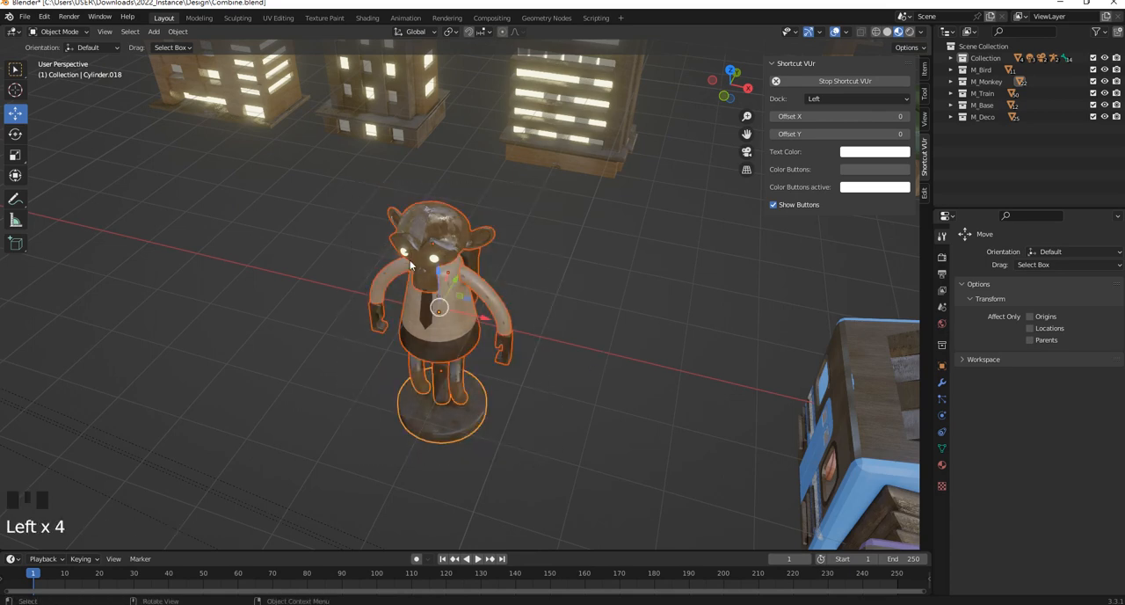
pyautogui.hotkey('shift', 's')
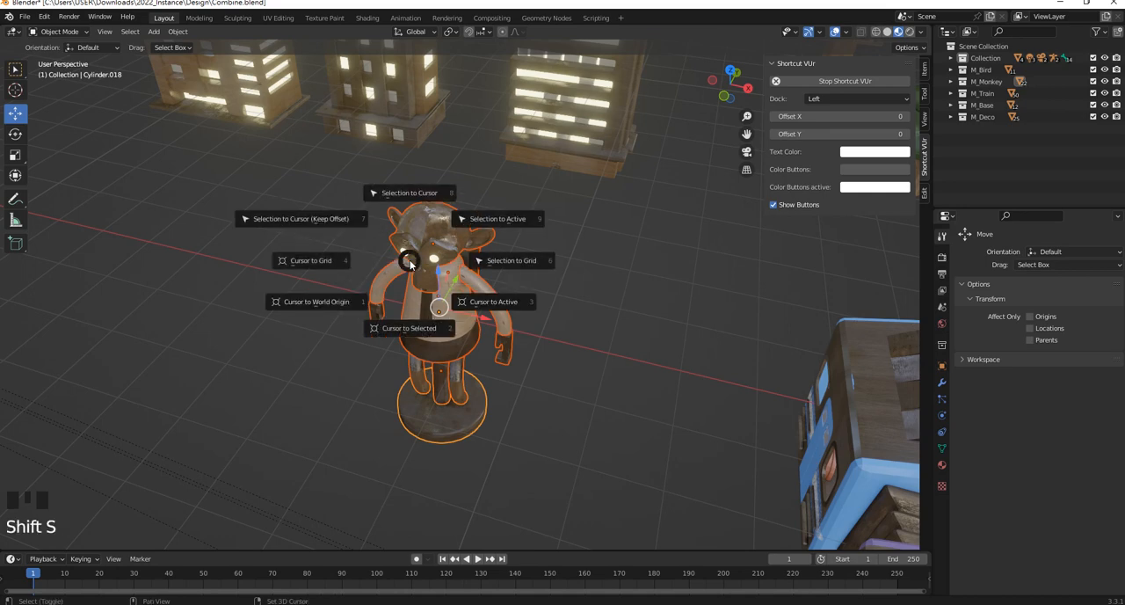
pyautogui.click(409, 193)
pyautogui.scroll(-6, 410, 196)
pyautogui.moveTo(410, 196); pyautogui.dragTo(674, 296, button='middle')
pyautogui.scroll(4, 300, 347)
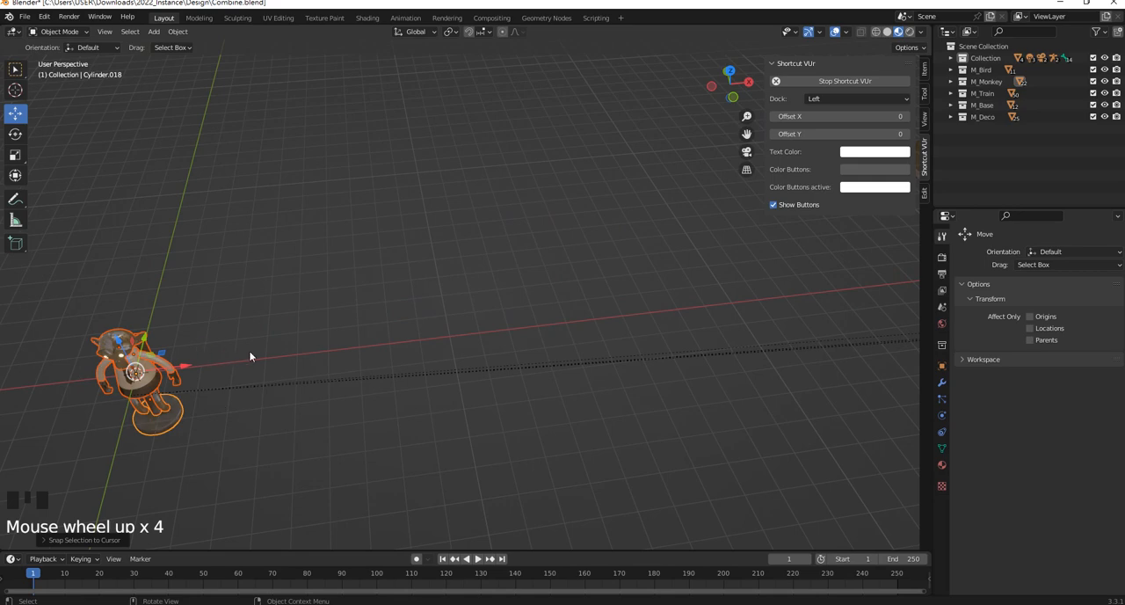
pyautogui.hotkey('ctrl', 'z')
pyautogui.moveTo(413, 321); pyautogui.dragTo(436, 303, button='middle')
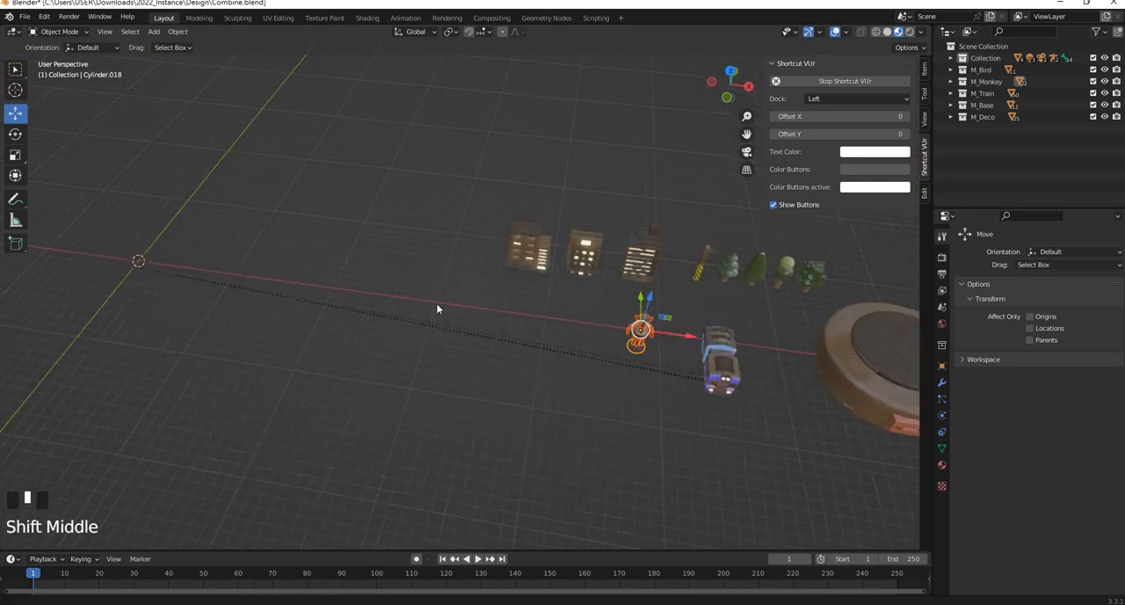
# Select the whole monkey figure and remove the parent relationships of its parts with Clear Parent
pyautogui.scroll(3, 549, 345)
pyautogui.scroll(3, 562, 352)
pyautogui.keyDown('shift'); pyautogui.moveTo(582, 358); pyautogui.dragTo(359, 254, button='middle'); pyautogui.keyUp('shift')
pyautogui.click(356, 247)
pyautogui.moveTo(339, 208); pyautogui.dragTo(546, 428)
pyautogui.hotkey('alt', 'p')
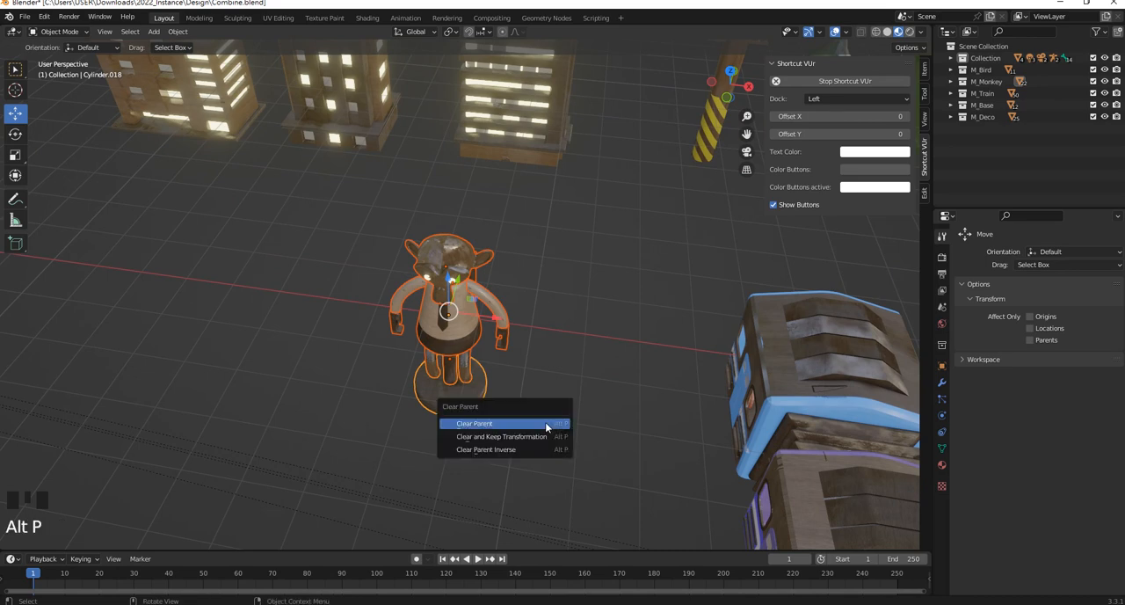
pyautogui.click(514, 424)
pyautogui.click(527, 407)
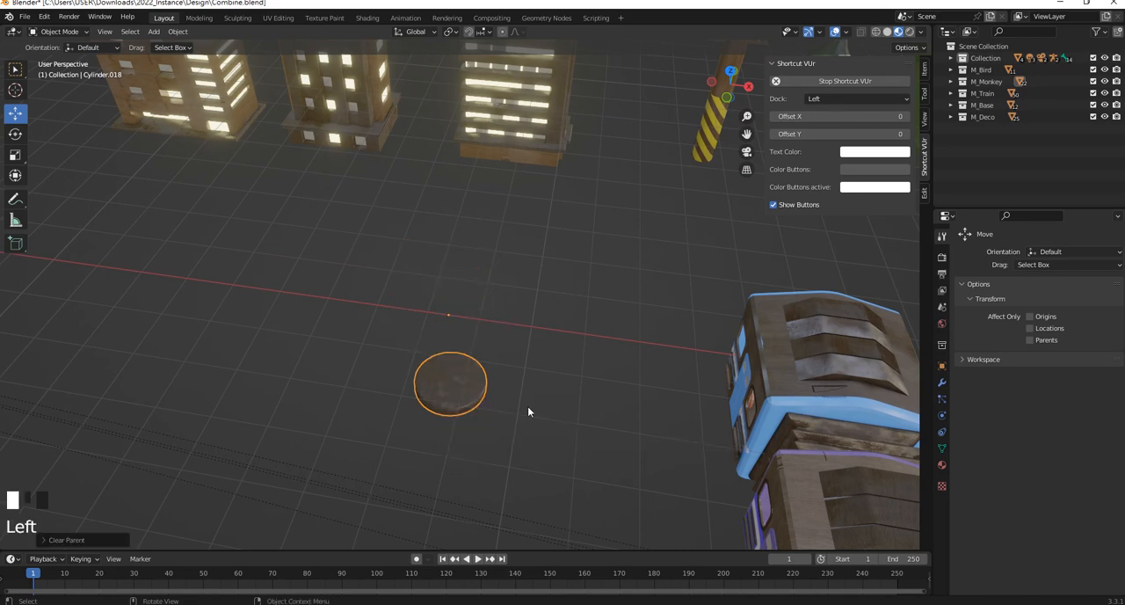
# Examine the positions of the monkey's body parts and its round base relative to the world origin
pyautogui.scroll(-5, 525, 408)
pyautogui.keyDown('shift'); pyautogui.moveTo(211, 294); pyautogui.dragTo(652, 363, button='middle'); pyautogui.keyUp('shift')
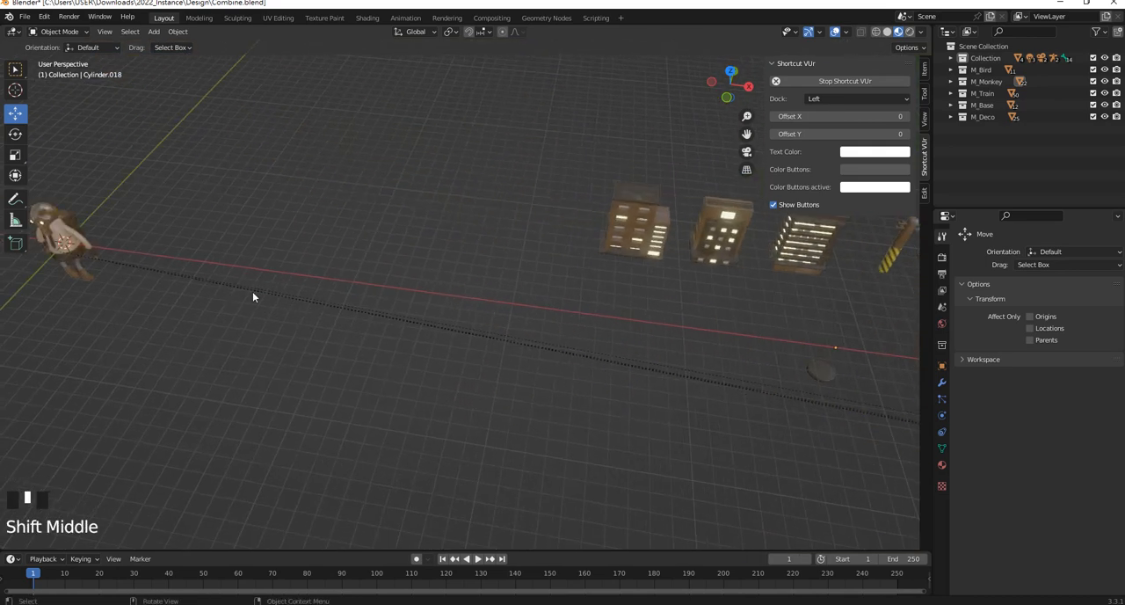
pyautogui.keyDown('shift'); pyautogui.moveTo(86, 247); pyautogui.dragTo(329, 255, button='middle'); pyautogui.keyUp('shift')
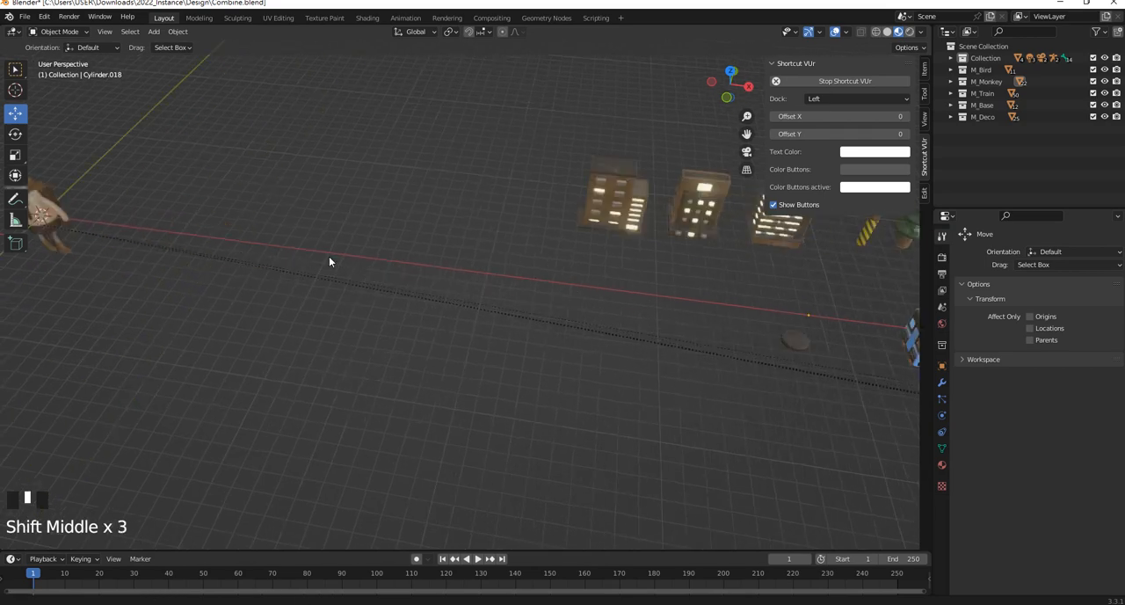
pyautogui.scroll(5, 592, 340)
pyautogui.scroll(-4, 648, 386)
pyautogui.scroll(-4, 589, 347)
pyautogui.keyDown('shift'); pyautogui.moveTo(498, 326); pyautogui.dragTo(570, 369, button='middle'); pyautogui.keyUp('shift')
pyautogui.scroll(7, 325, 332)
pyautogui.scroll(2, 399, 323)
pyautogui.keyDown('shift'); pyautogui.moveTo(162, 329); pyautogui.dragTo(411, 252, button='middle'); pyautogui.keyUp('shift')
pyautogui.click(419, 230)
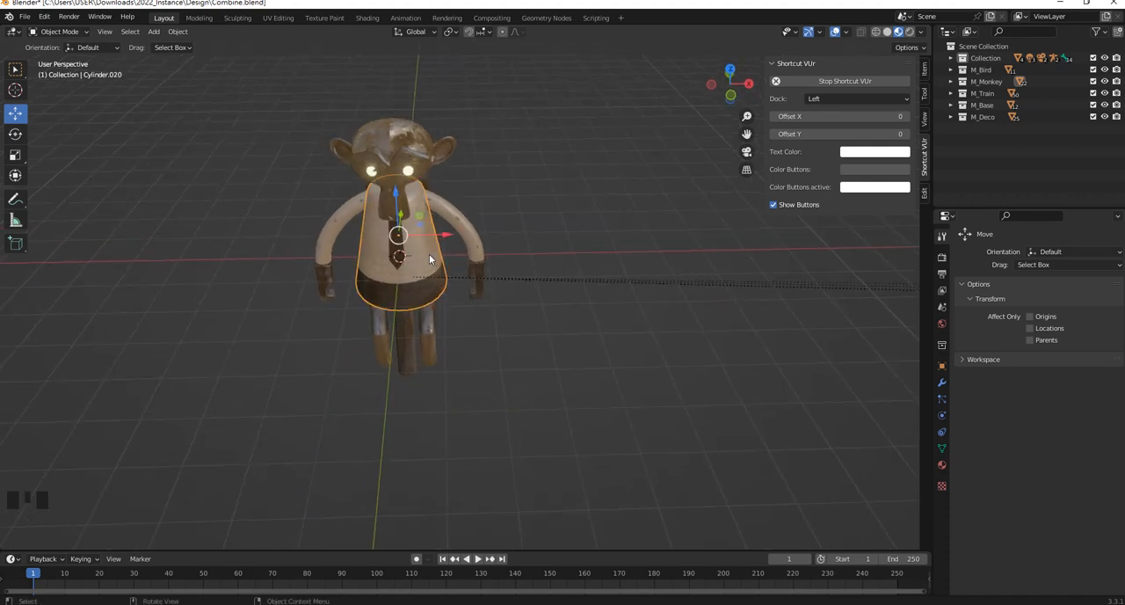
pyautogui.scroll(2, 398, 190)
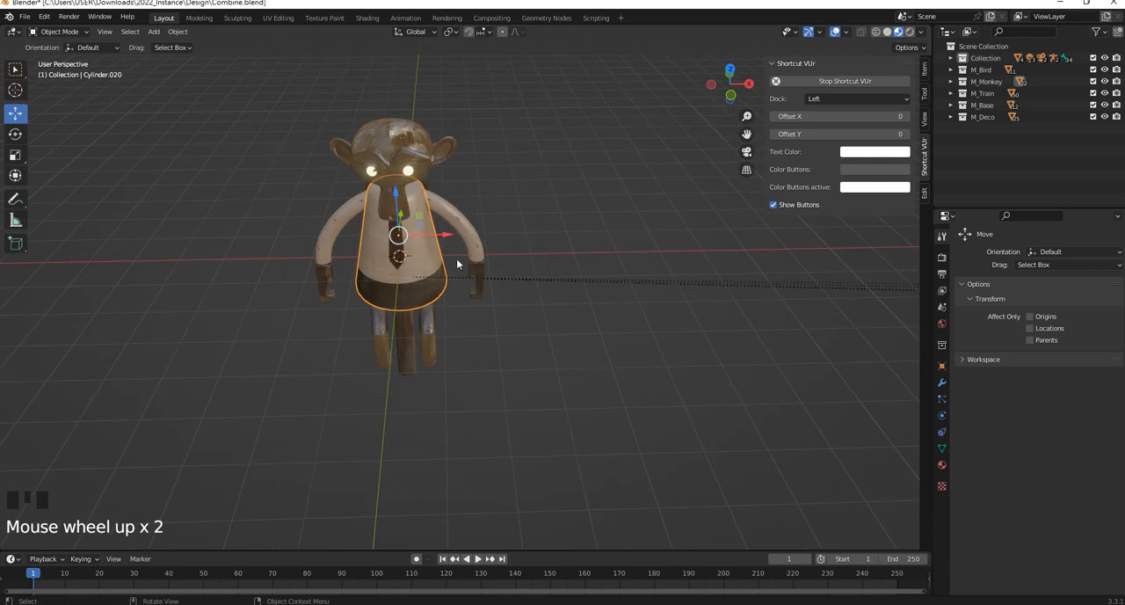
pyautogui.moveTo(456, 259); pyautogui.dragTo(514, 280, button='middle')
pyautogui.scroll(1, 517, 284)
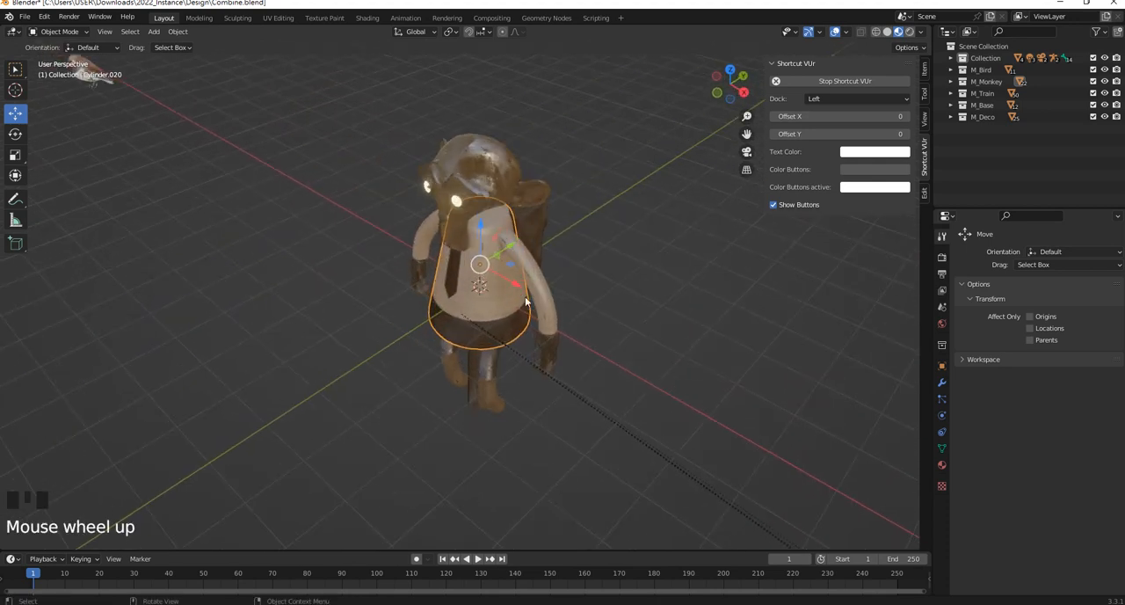
pyautogui.scroll(-6, 302, 196)
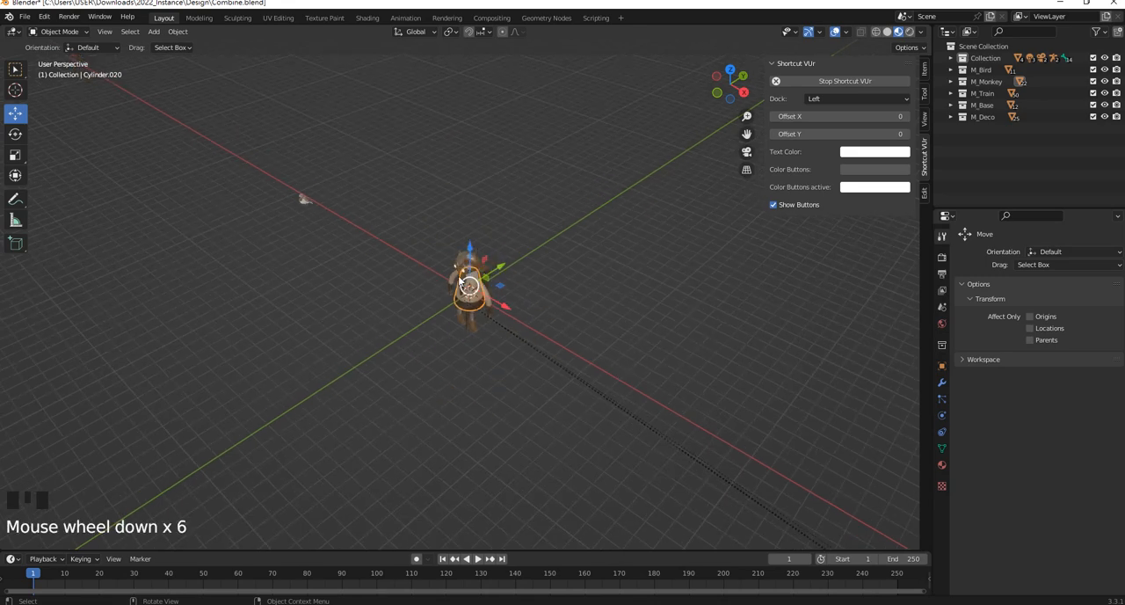
pyautogui.scroll(3, 213, 138)
pyautogui.scroll(-6, 377, 284)
# Snap the monkey's round base to the 3D cursor at the world origin with Selection to Cursor
pyautogui.keyDown('shift'); pyautogui.moveTo(378, 280); pyautogui.dragTo(496, 287, button='middle'); pyautogui.keyUp('shift')
pyautogui.scroll(7, 545, 335)
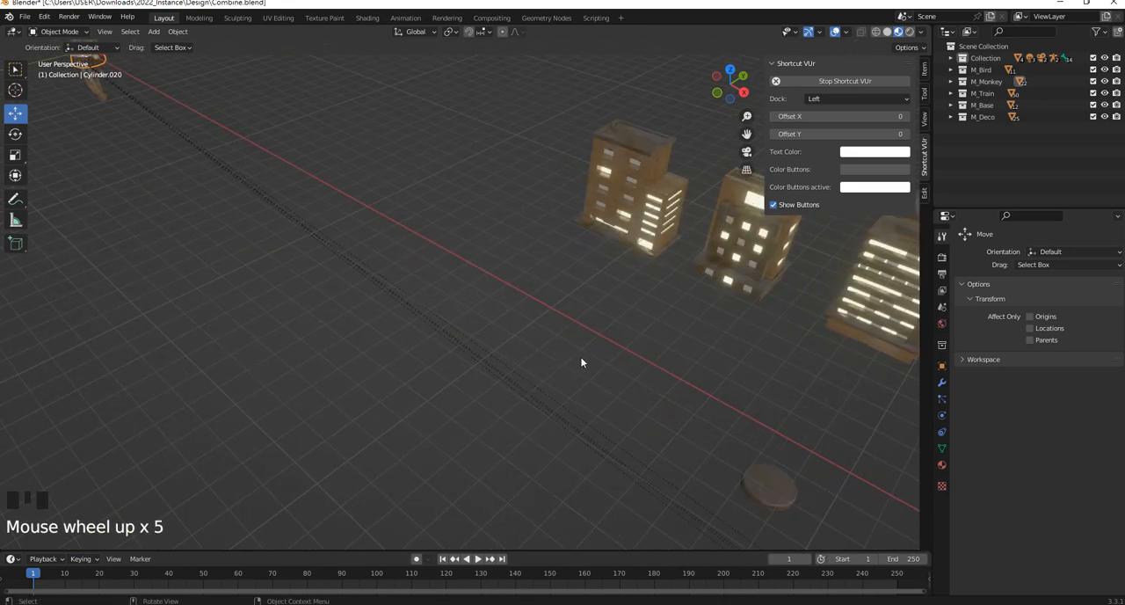
pyautogui.click(670, 422)
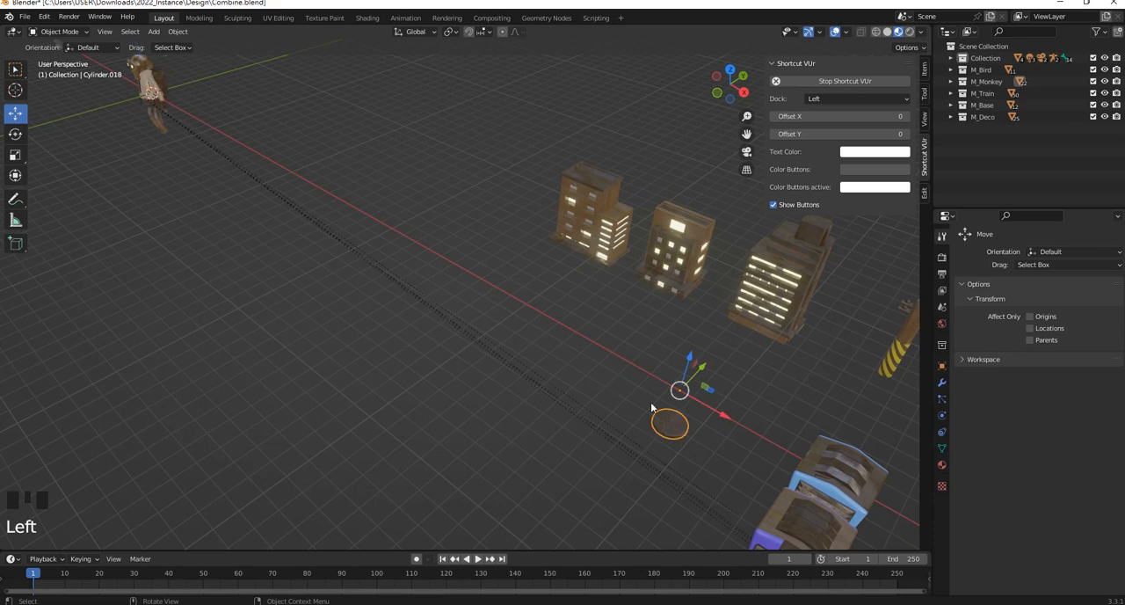
pyautogui.moveTo(670, 421); pyautogui.dragTo(723, 416, button='middle')
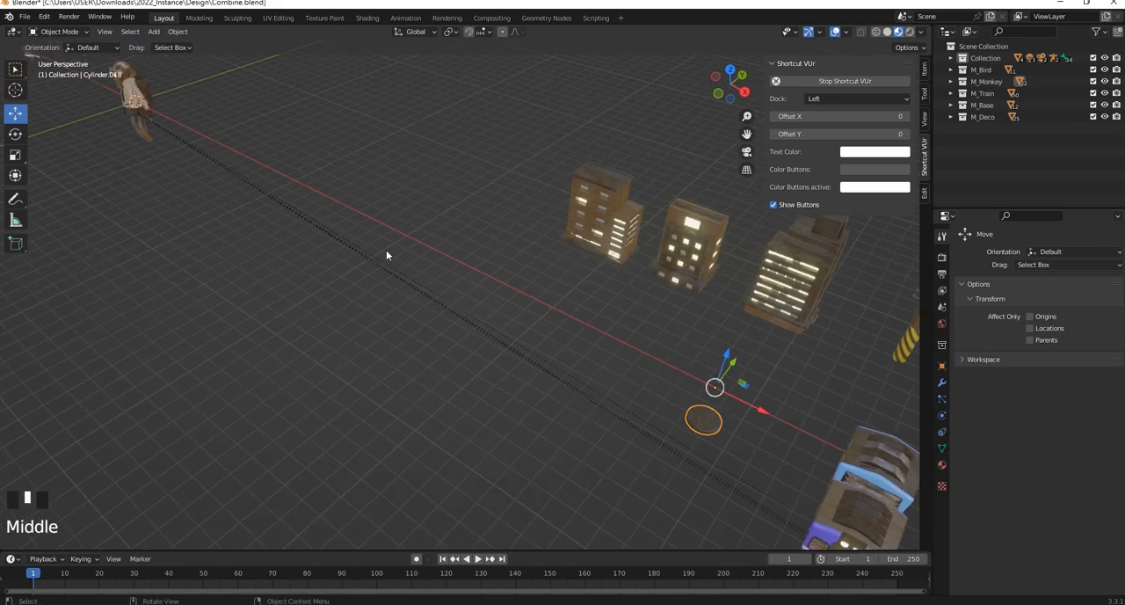
pyautogui.hotkey('shift', 's')
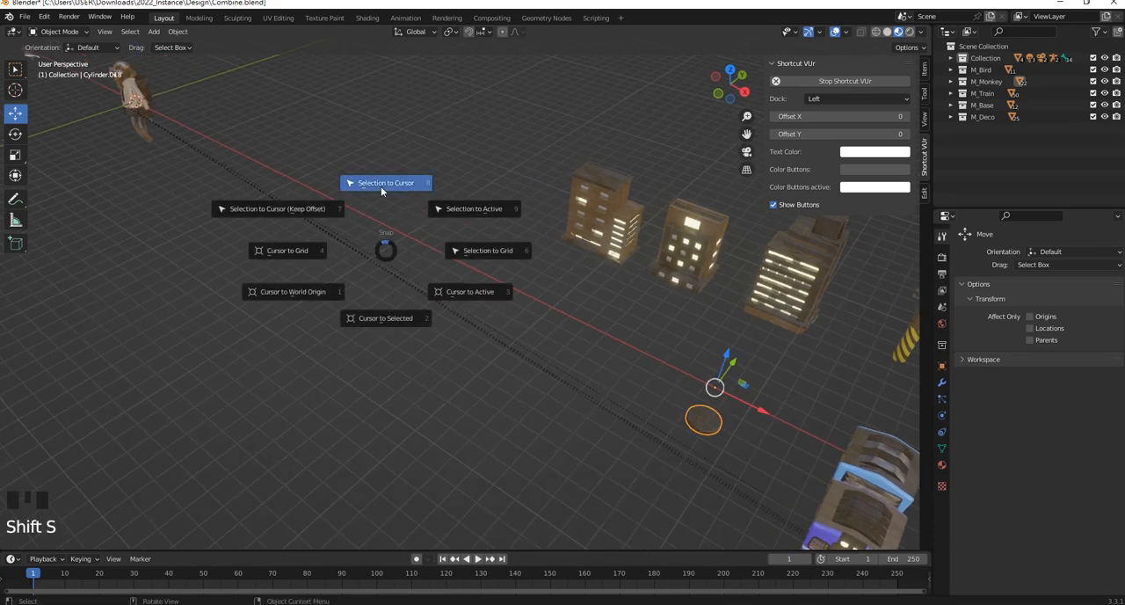
pyautogui.click(381, 186)
# Parent all the monkey's body parts to its round base as the active object, using Object (Keep Transform)
pyautogui.moveTo(381, 187); pyautogui.dragTo(340, 169, button='middle')
pyautogui.scroll(2, 323, 246)
pyautogui.moveTo(344, 171); pyautogui.dragTo(525, 392)
pyautogui.click(487, 301)
pyautogui.scroll(1, 428, 321)
pyautogui.scroll(-2, 470, 337)
pyautogui.scroll(2, 446, 431)
pyautogui.keyDown('ctrl'); pyautogui.moveTo(456, 474); pyautogui.dragTo(380, 444); pyautogui.keyUp('ctrl')
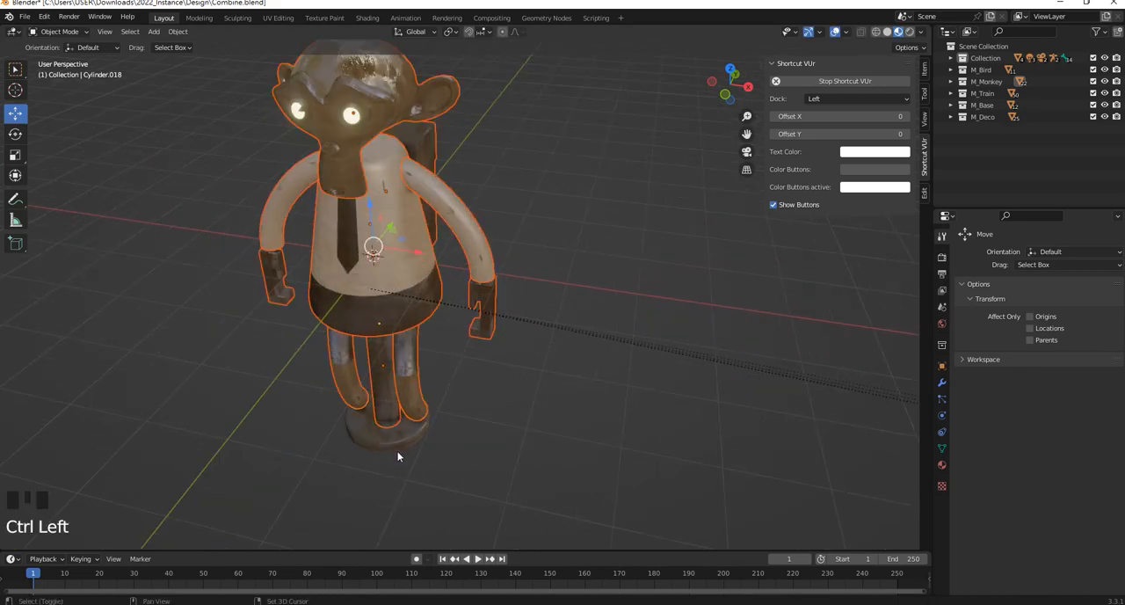
pyautogui.keyDown('shift'); pyautogui.click(383, 431); pyautogui.keyUp('shift')
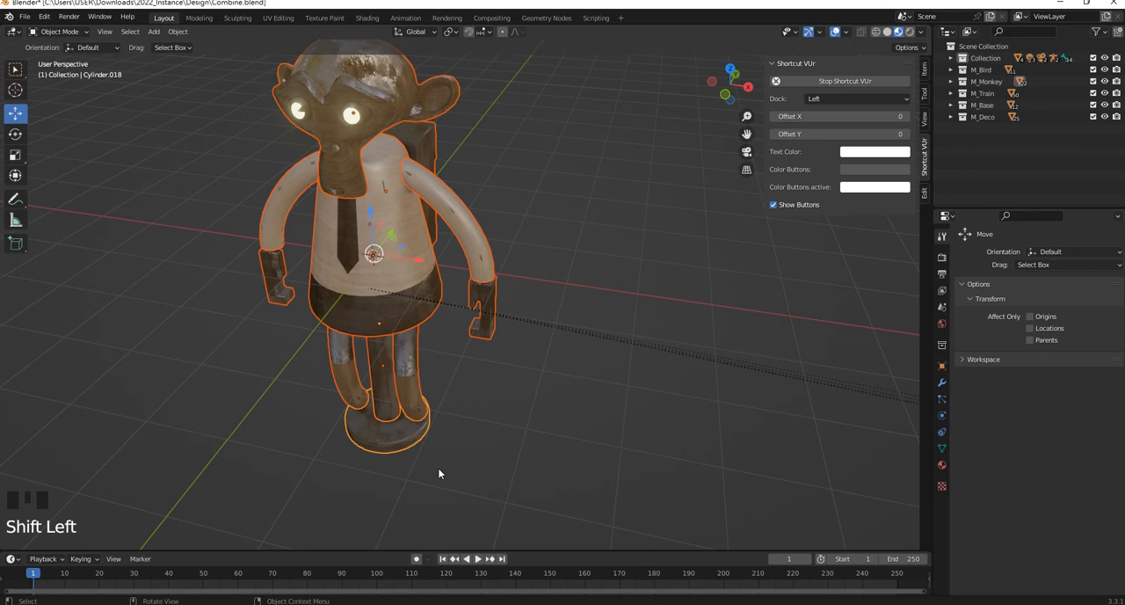
pyautogui.hotkey('ctrl', 'p')
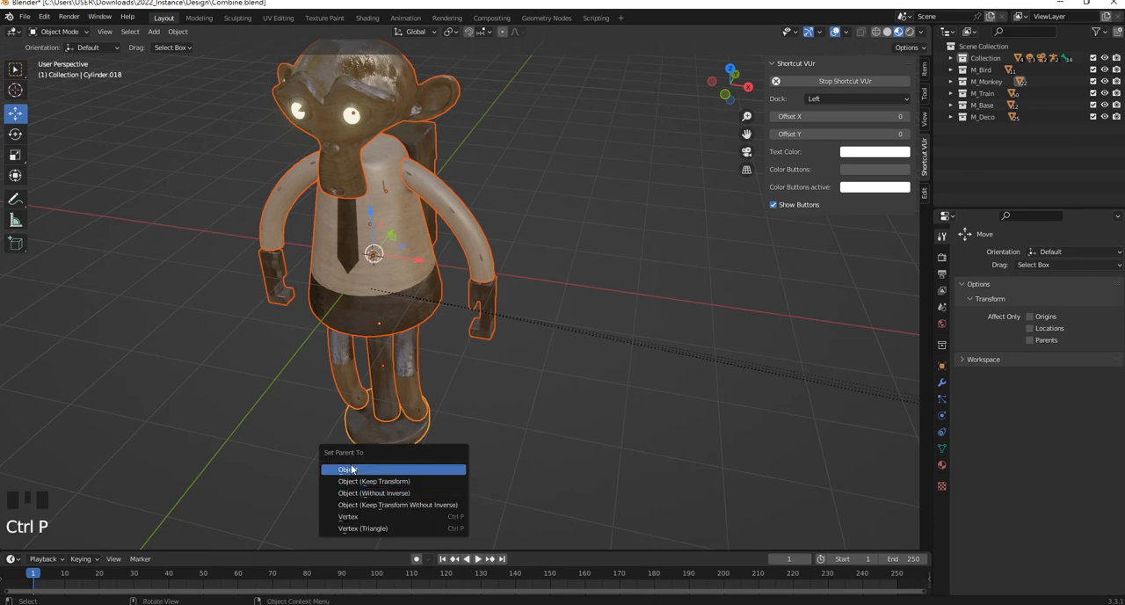
pyautogui.click(401, 487)
pyautogui.click(413, 436)
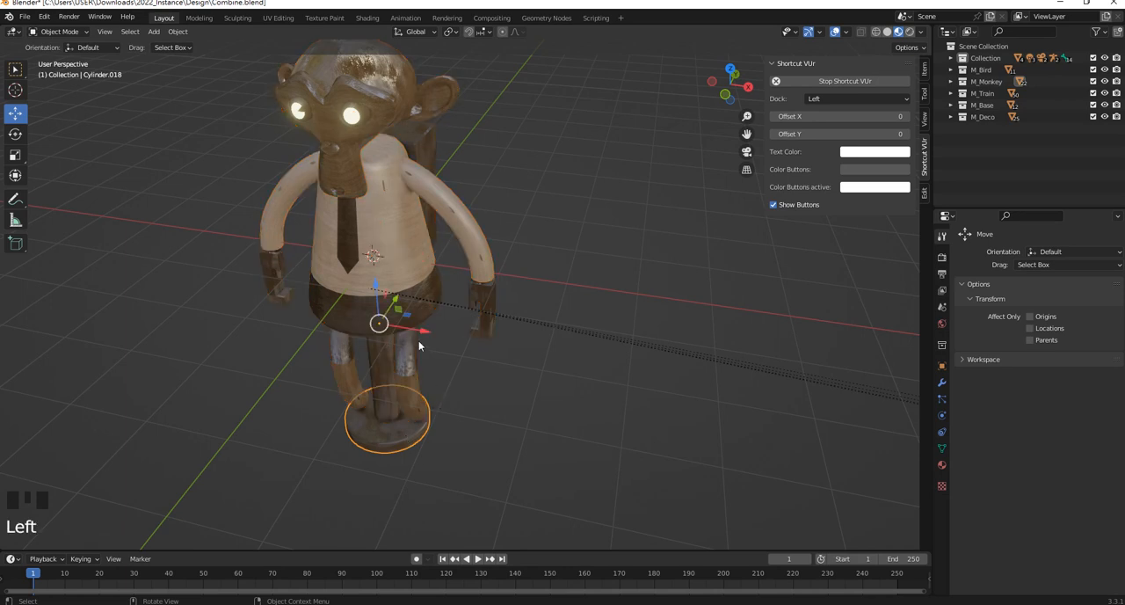
# Try moving the monkey's round base along the X axis, undo the move and deselect everything
pyautogui.moveTo(423, 332)
pyautogui.mouseDown()
pyautogui.moveTo(493, 343)
pyautogui.moveTo(432, 333)
pyautogui.mouseUp()
pyautogui.hotkey('ctrl', 'z')
pyautogui.click(522, 428)
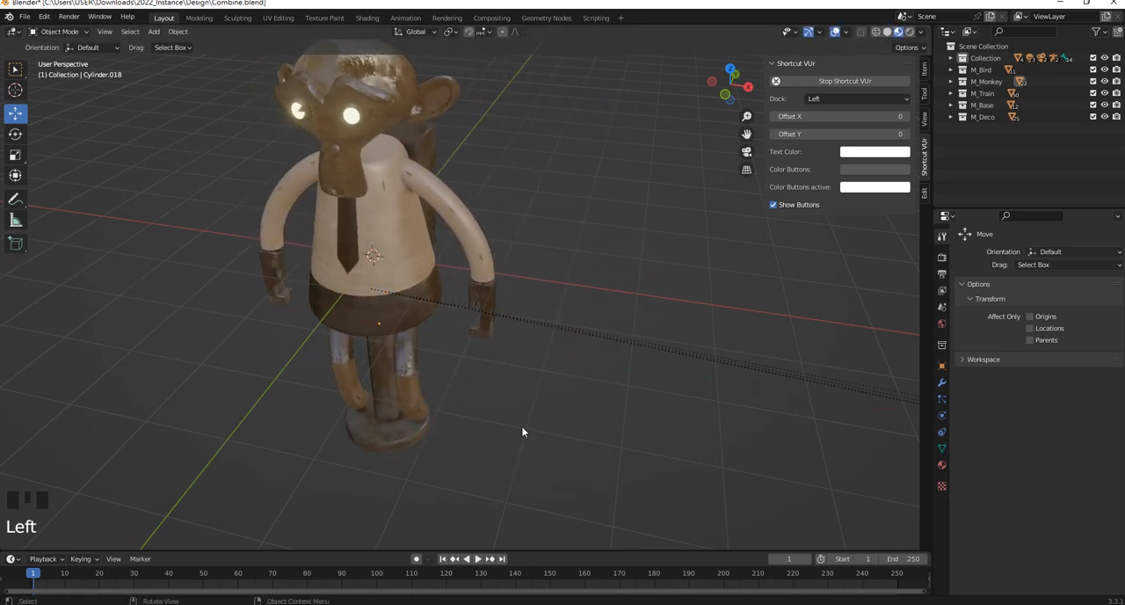
pyautogui.scroll(1, 463, 293)
pyautogui.moveTo(463, 292); pyautogui.dragTo(468, 274, button='middle')
pyautogui.scroll(1, 442, 236)
pyautogui.scroll(-2, 462, 220)
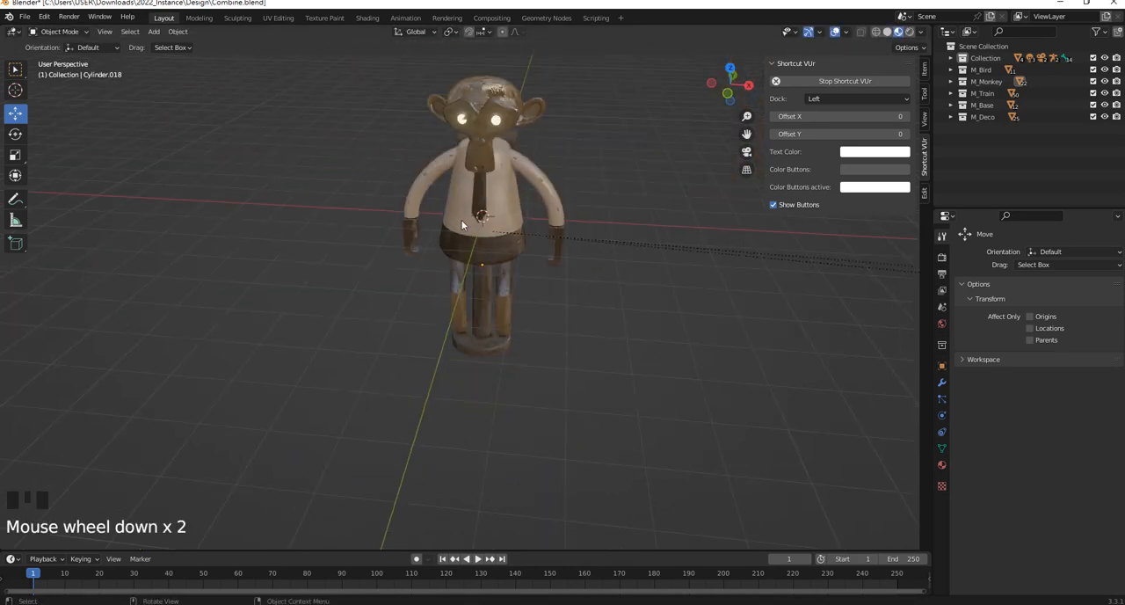
# Select the entire monkey figure again, remove the parent relationships of its parts with Clear Parent, and deselect it
pyautogui.moveTo(461, 220); pyautogui.dragTo(415, 193, button='middle')
pyautogui.click(364, 141)
pyautogui.moveTo(317, 139); pyautogui.dragTo(542, 428)
pyautogui.hotkey('alt', 'p')
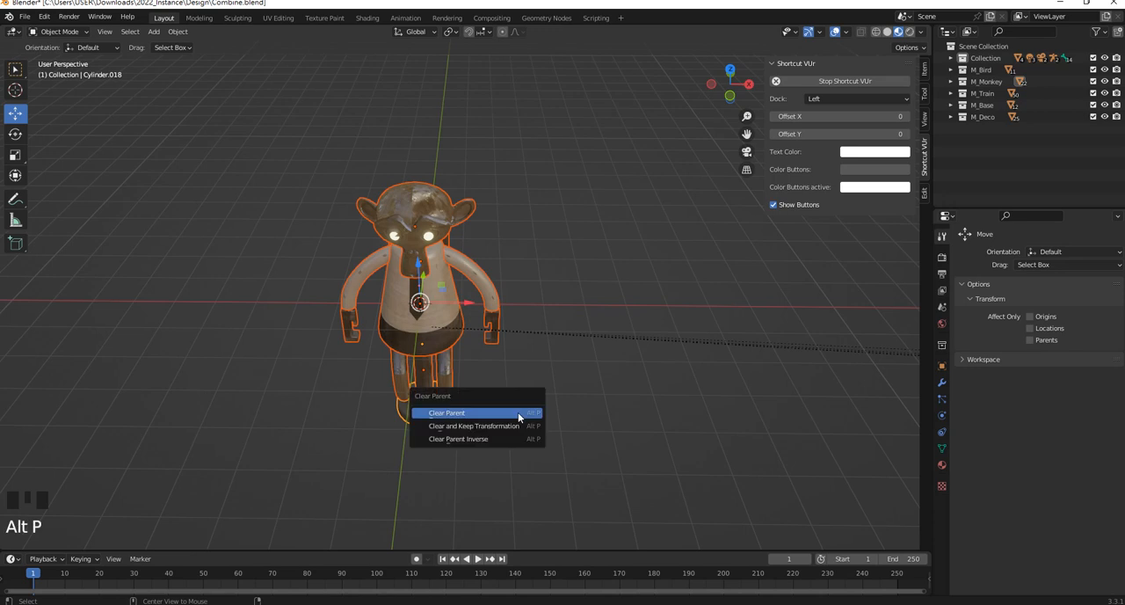
pyautogui.hotkey('alt', 'p')
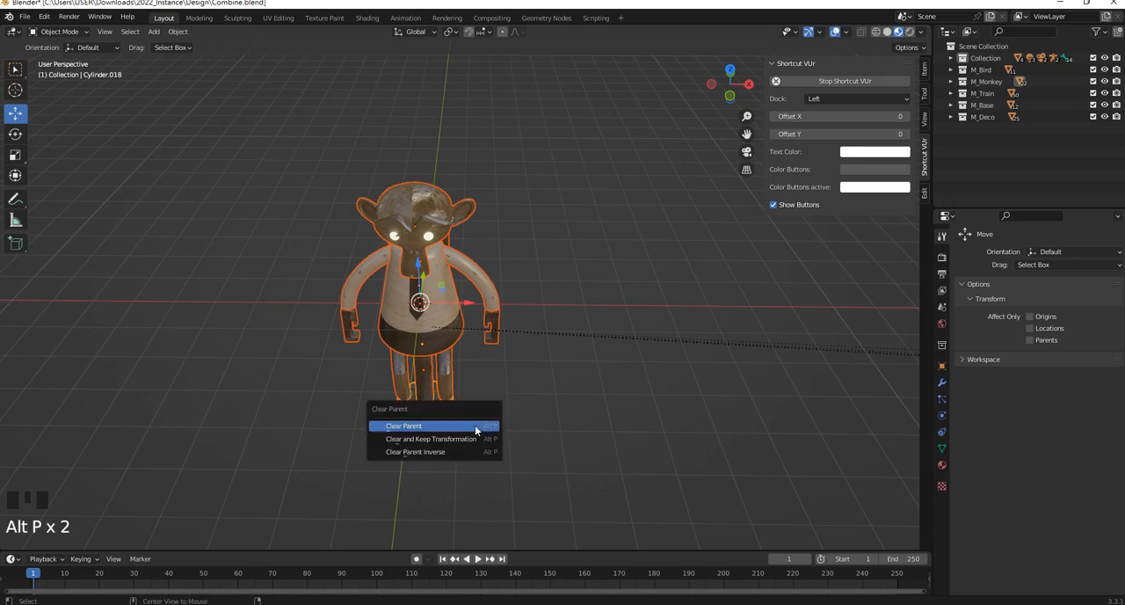
pyautogui.click(476, 429)
pyautogui.click(569, 395)
# Isolate all the monkey's parts in Local View, seen from the front, and deselect them
pyautogui.moveTo(421, 239); pyautogui.dragTo(411, 299, button='middle')
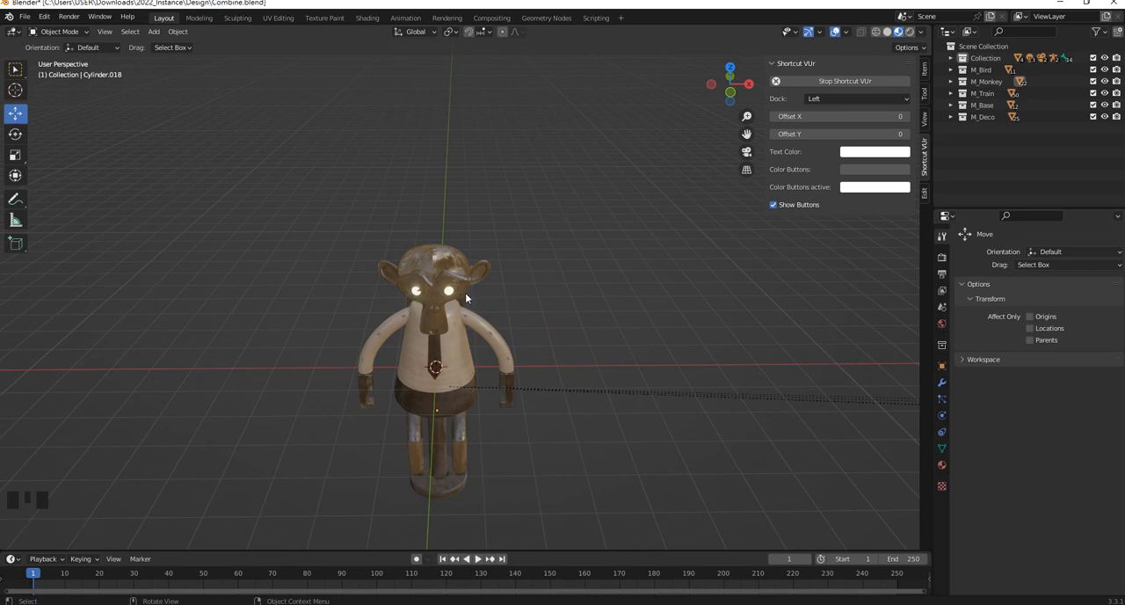
pyautogui.press('KP_1')
pyautogui.scroll(2, 448, 220)
pyautogui.click(427, 149)
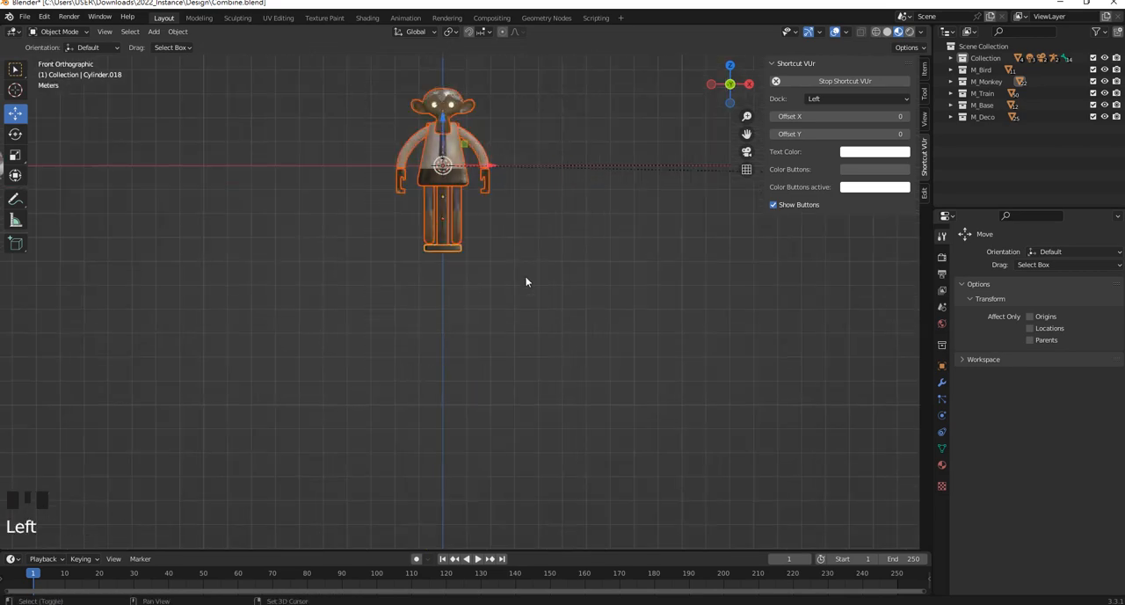
pyautogui.keyDown('shift'); pyautogui.moveTo(526, 281); pyautogui.dragTo(528, 340, button='middle'); pyautogui.keyUp('shift')
pyautogui.press('/')
pyautogui.click(639, 242)
pyautogui.scroll(1, 517, 223)
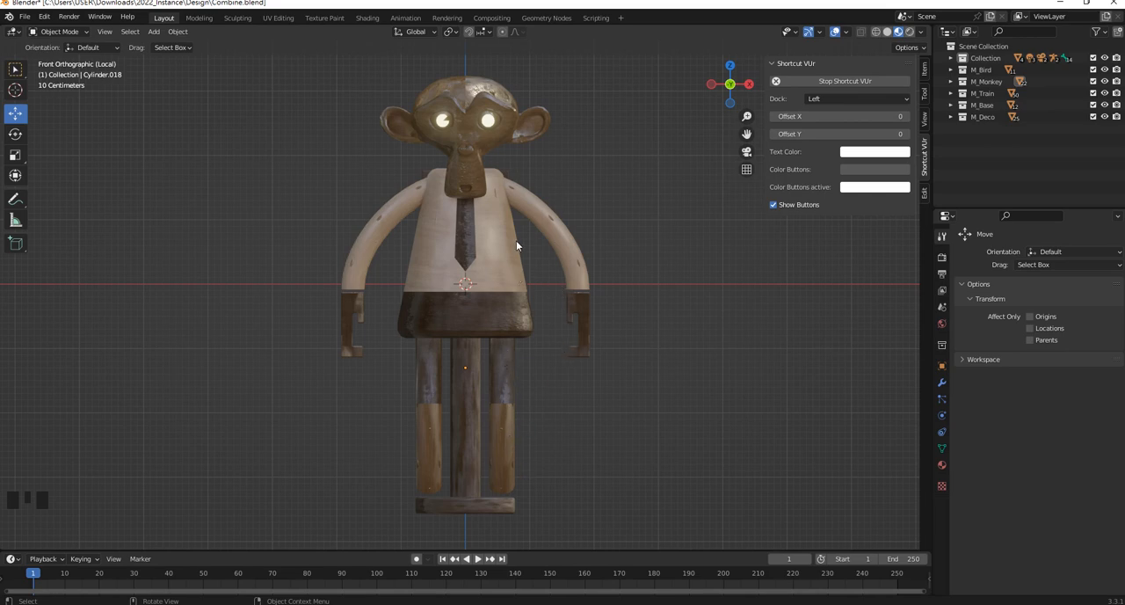
# Add a single-bone armature at the 3D cursor and enable In Front in its viewport display settings
pyautogui.keyDown('shift'); pyautogui.moveTo(520, 243); pyautogui.dragTo(528, 309, button='middle'); pyautogui.keyUp('shift')
pyautogui.scroll(2, 491, 296)
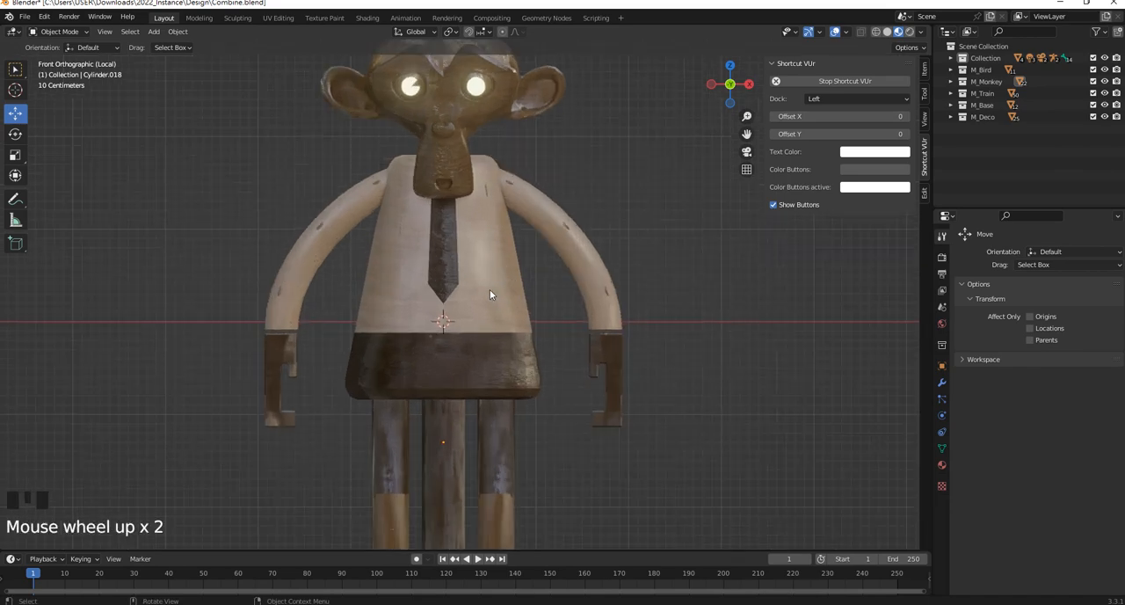
pyautogui.hotkey('shift', 'a')
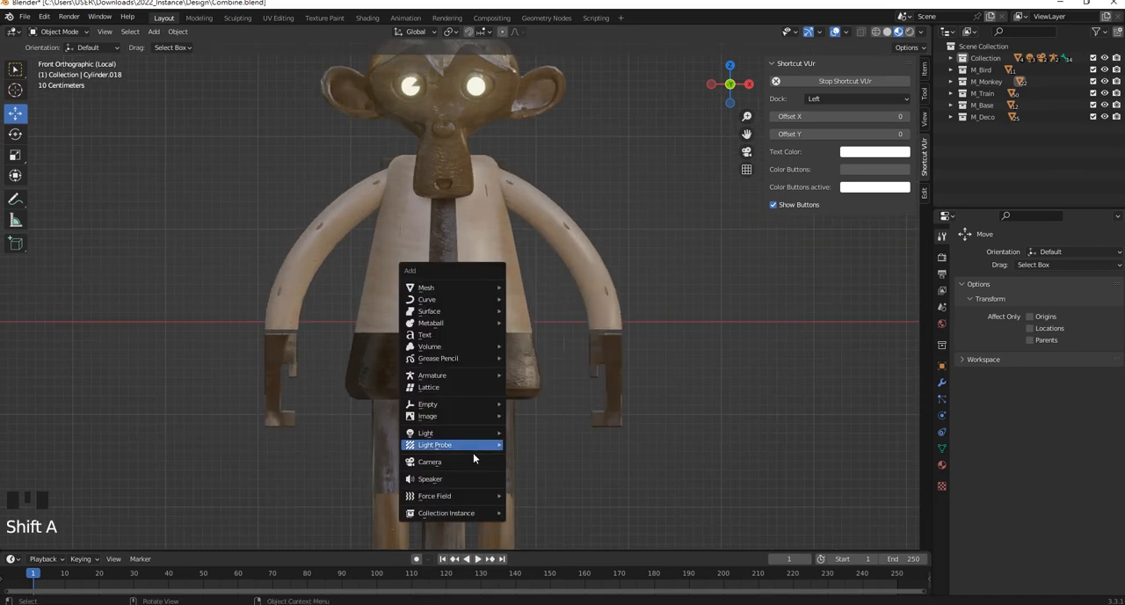
pyautogui.moveTo(465, 374)
pyautogui.click(560, 374)
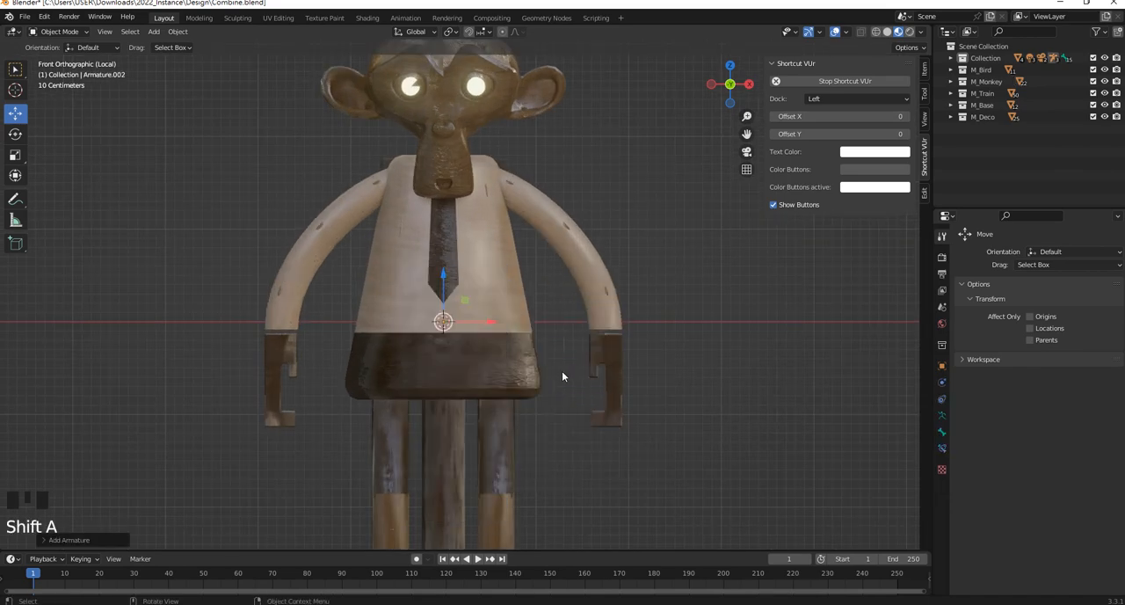
pyautogui.scroll(-4, 508, 355)
pyautogui.scroll(4, 454, 301)
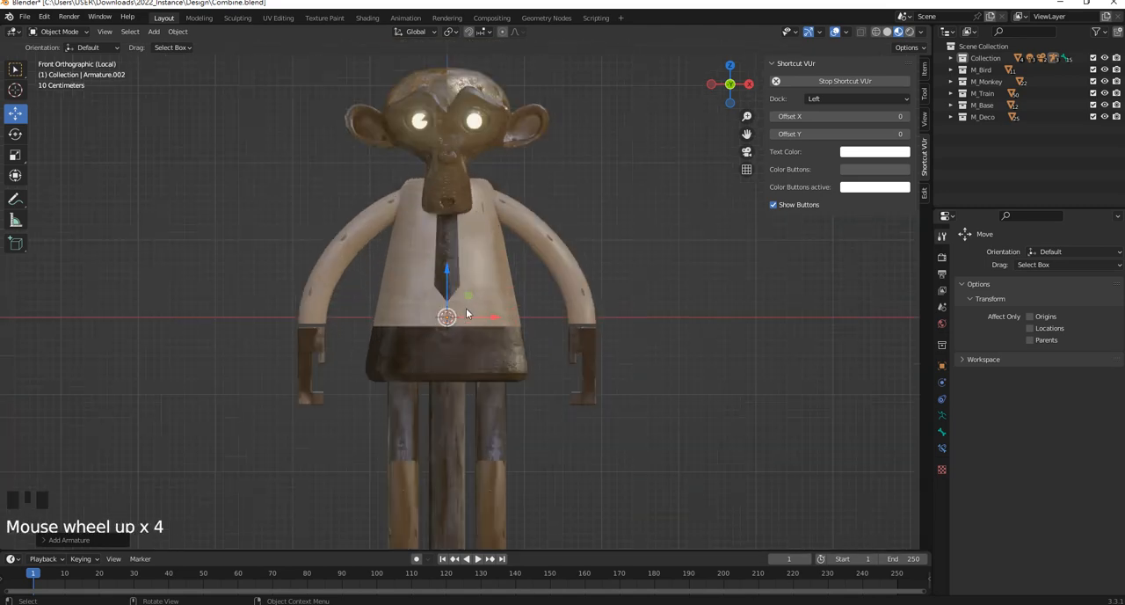
pyautogui.click(942, 416)
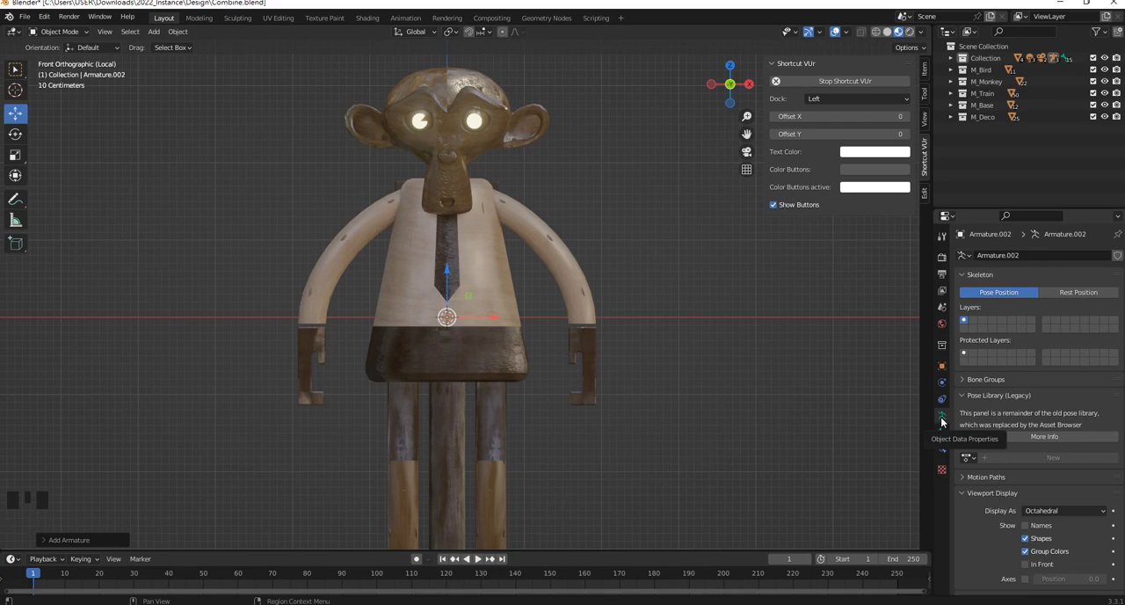
pyautogui.click(1026, 564)
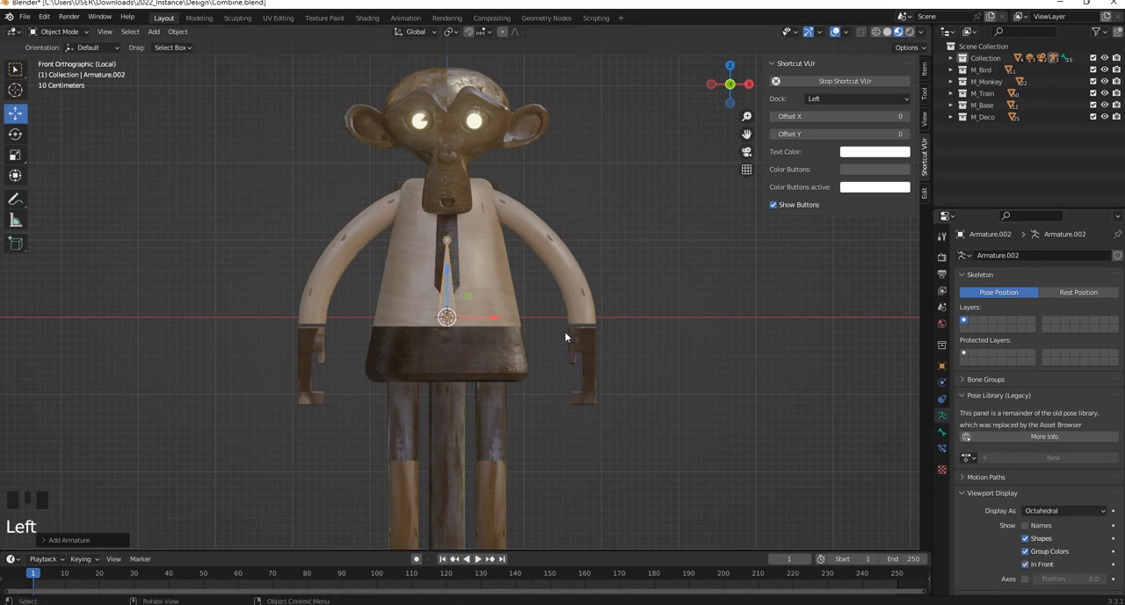
# Move the armature down along Z by about 0.65 m so its bone starts inside the monkey's pelvis
pyautogui.keyDown('shift'); pyautogui.moveTo(497, 272); pyautogui.dragTo(523, 306, button='middle'); pyautogui.keyUp('shift')
pyautogui.scroll(1, 559, 411)
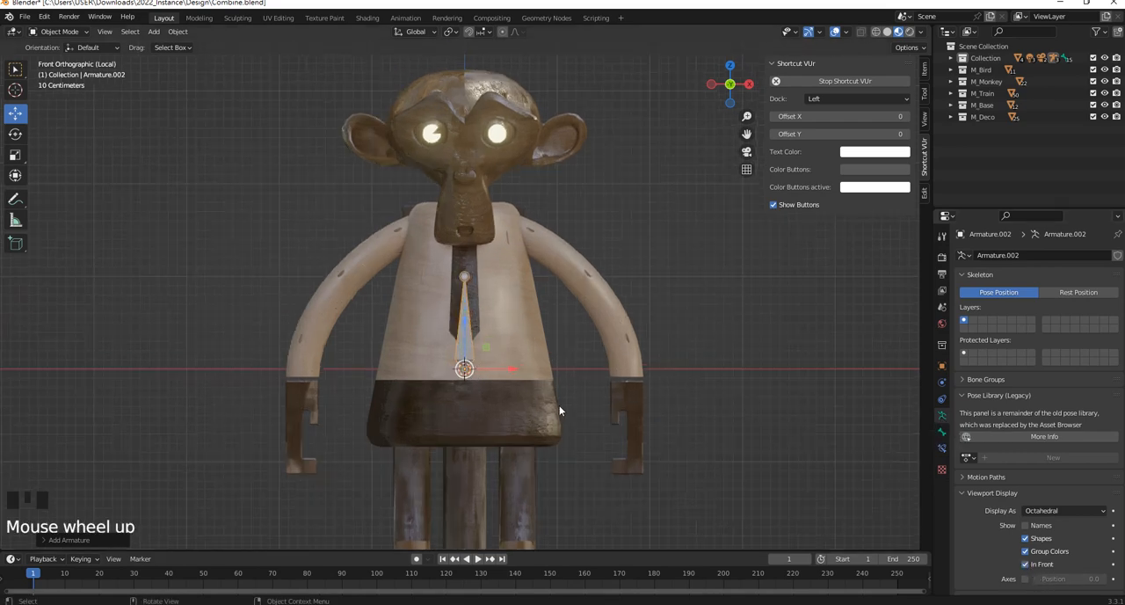
pyautogui.moveTo(473, 322); pyautogui.dragTo(480, 377)
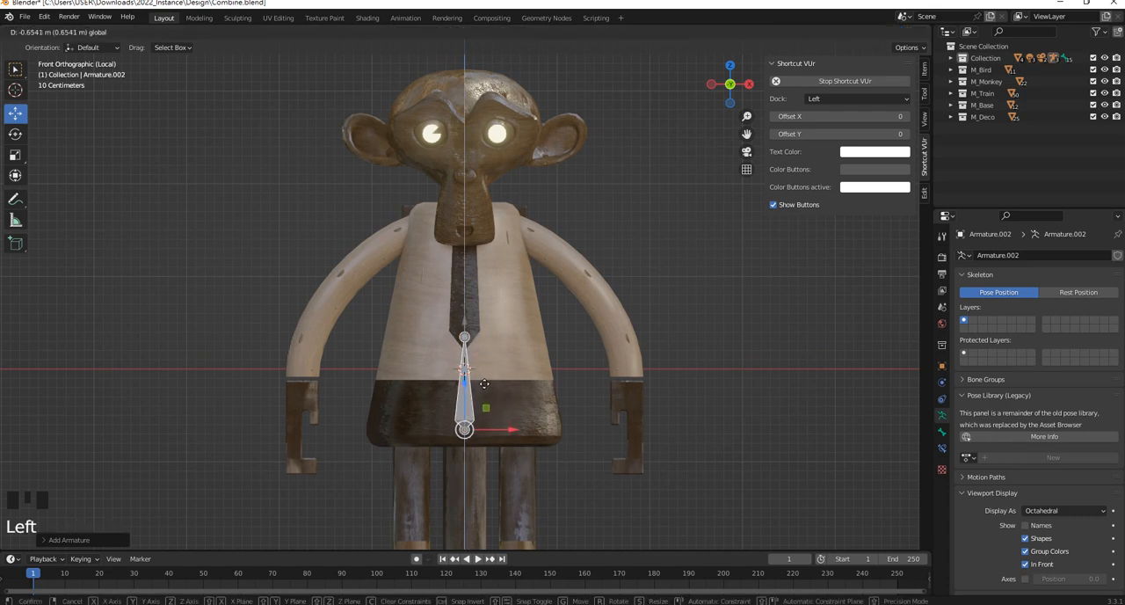
# In Edit Mode, extrude a spine bone along Z from the pelvis bone's tip to the neck and a head bone about 1.4 m up
pyautogui.click(475, 346)
pyautogui.press('Tab')
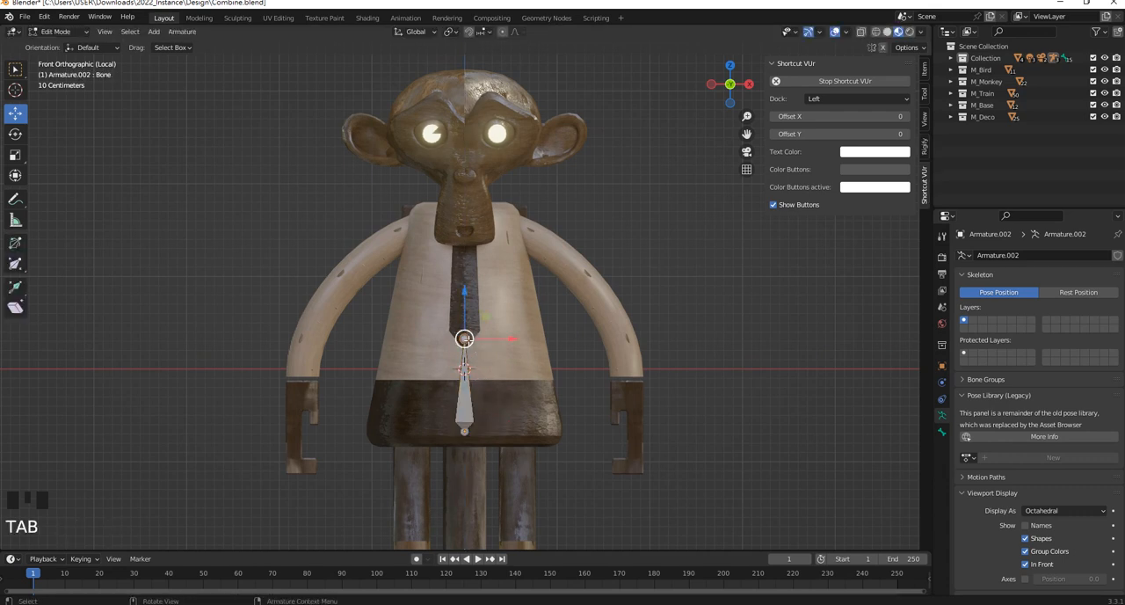
pyautogui.keyDown('shift'); pyautogui.moveTo(474, 329); pyautogui.dragTo(477, 340, button='middle'); pyautogui.keyUp('shift')
pyautogui.press('e')
pyautogui.press('z')
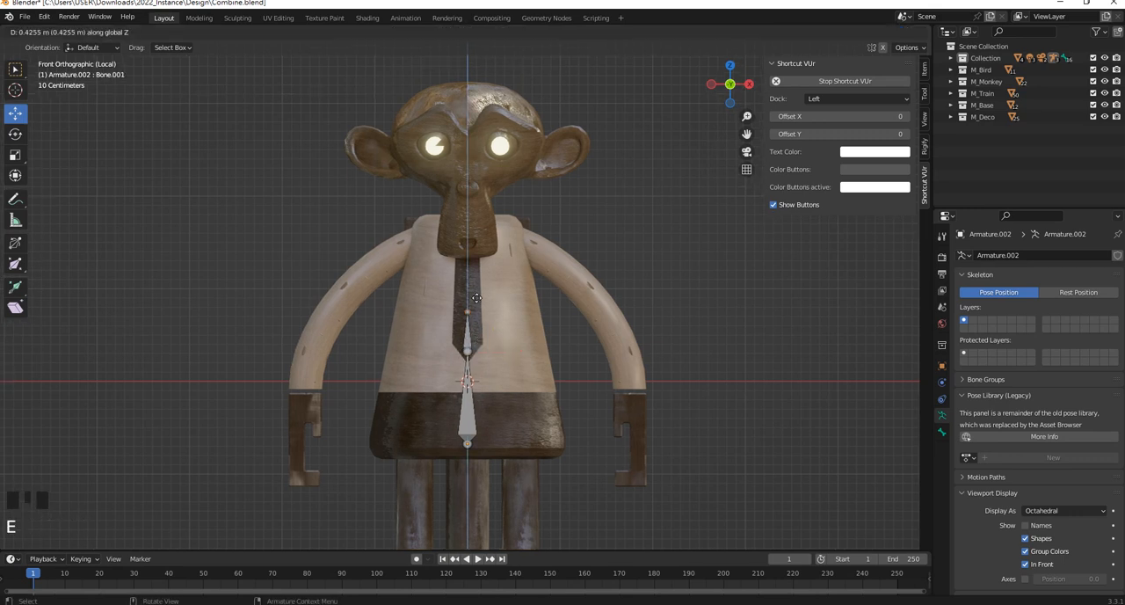
pyautogui.click(474, 214)
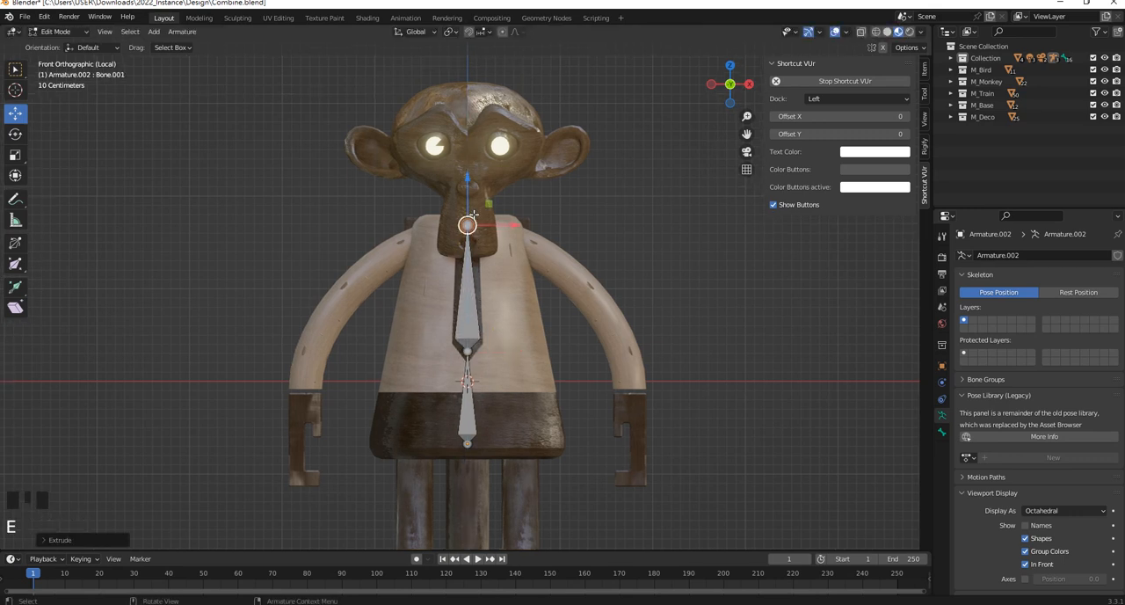
pyautogui.press('e')
pyautogui.press('z')
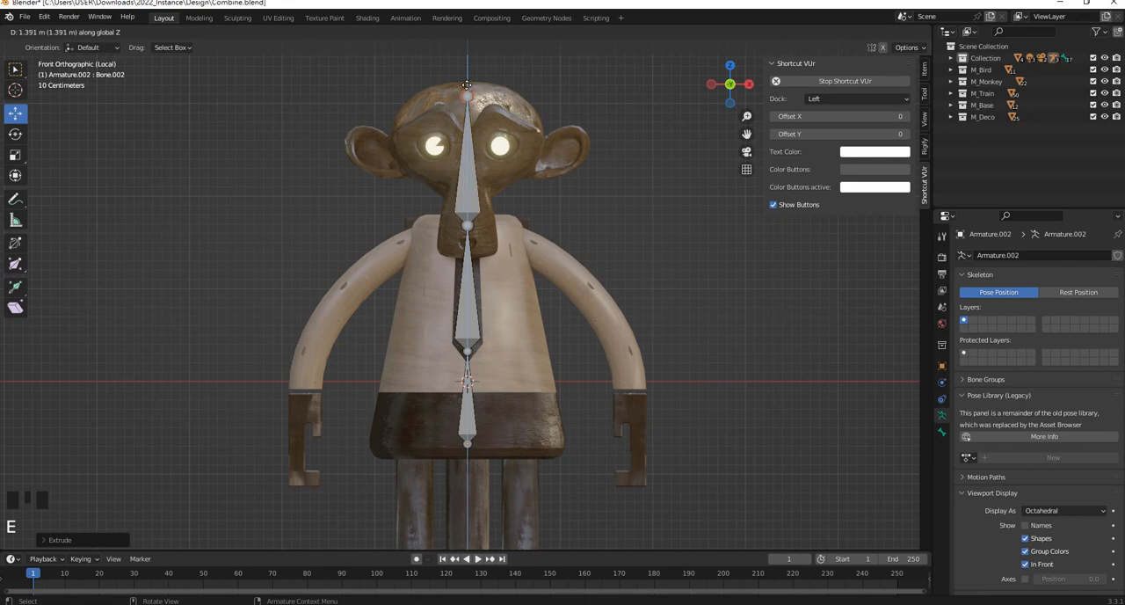
pyautogui.click(466, 80)
# In front view, extrude a shoulder bone from the neck joint to the top of the arm on the +X side
pyautogui.moveTo(466, 96); pyautogui.dragTo(484, 160, button='middle')
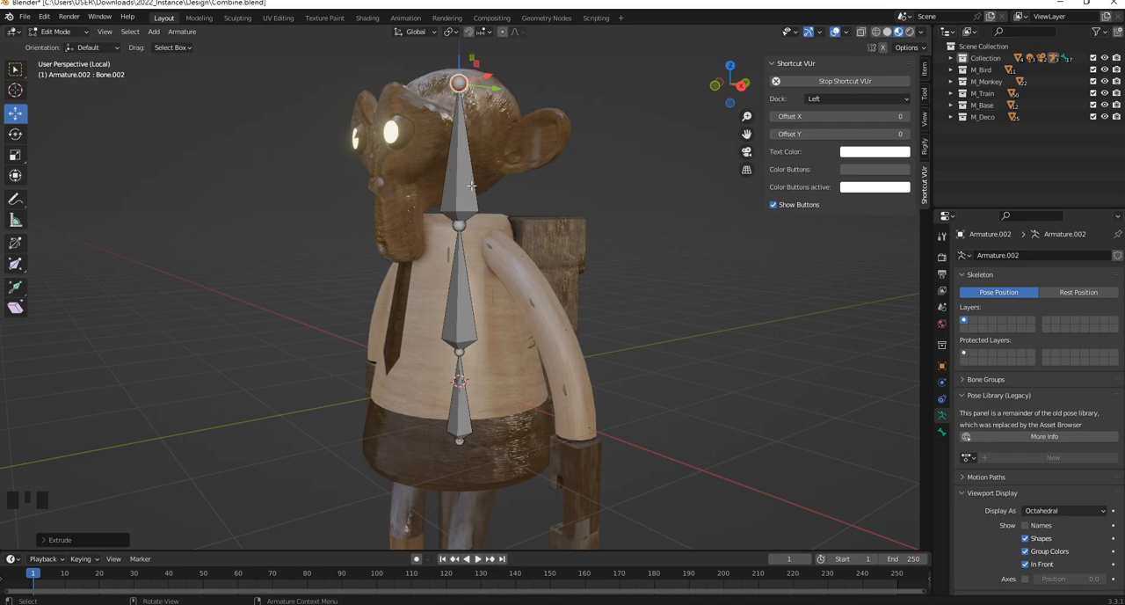
pyautogui.scroll(2, 471, 186)
pyautogui.moveTo(464, 218); pyautogui.dragTo(493, 230, button='middle')
pyautogui.scroll(-3, 473, 343)
pyautogui.moveTo(424, 330); pyautogui.dragTo(454, 317, button='middle')
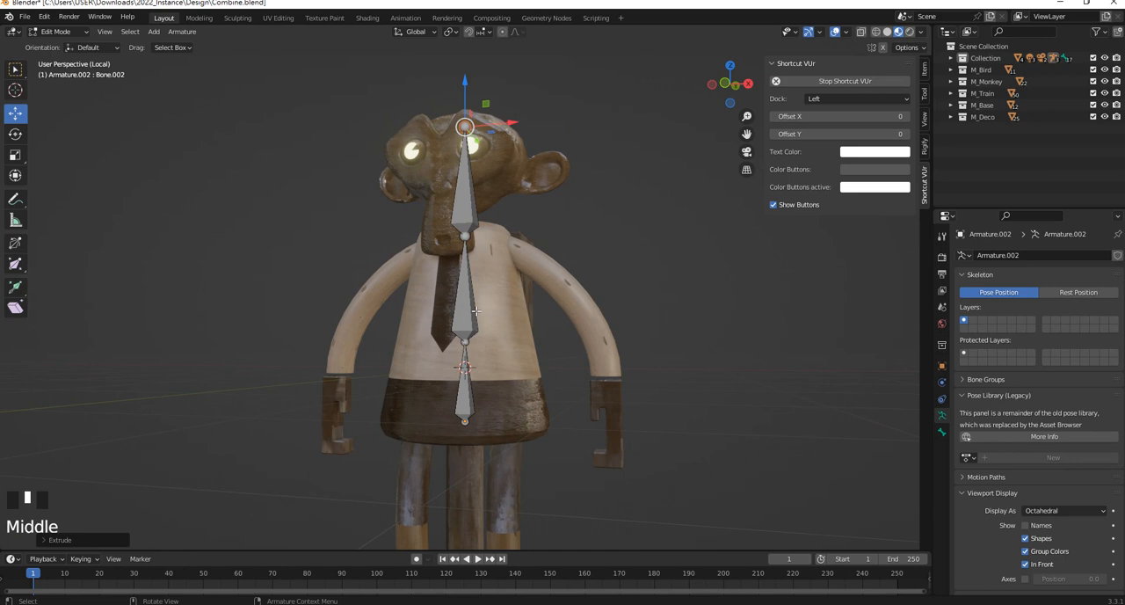
pyautogui.press('KP_1')
pyautogui.scroll(2, 518, 268)
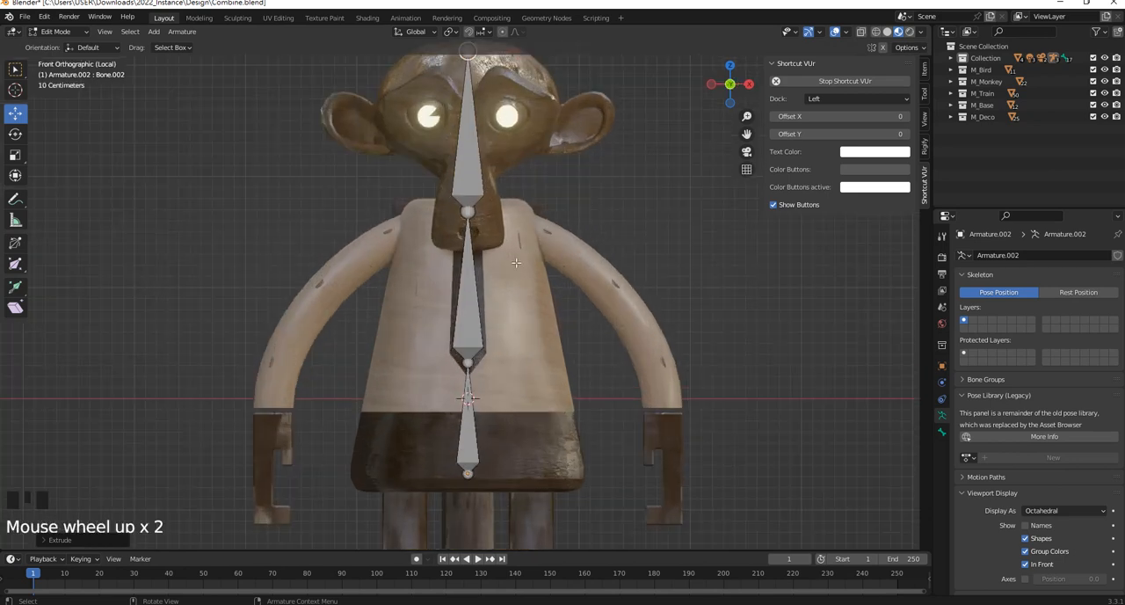
pyautogui.click(469, 212)
pyautogui.scroll(-2, 469, 212)
pyautogui.keyDown('shift'); pyautogui.moveTo(469, 211); pyautogui.dragTo(454, 222, button='middle'); pyautogui.keyUp('shift')
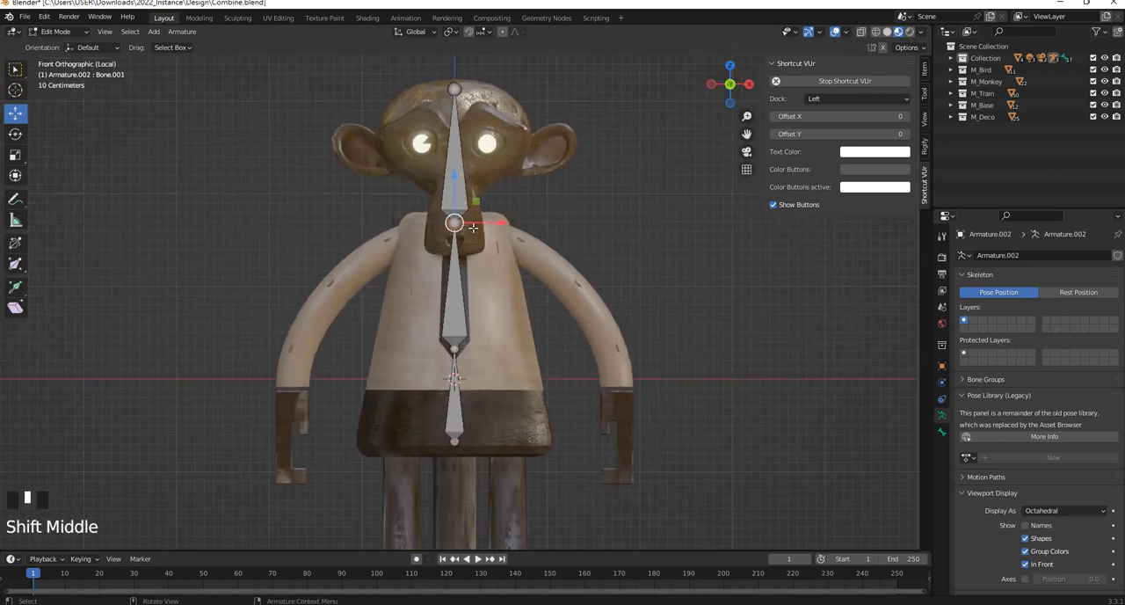
pyautogui.press('e')
pyautogui.click(516, 242)
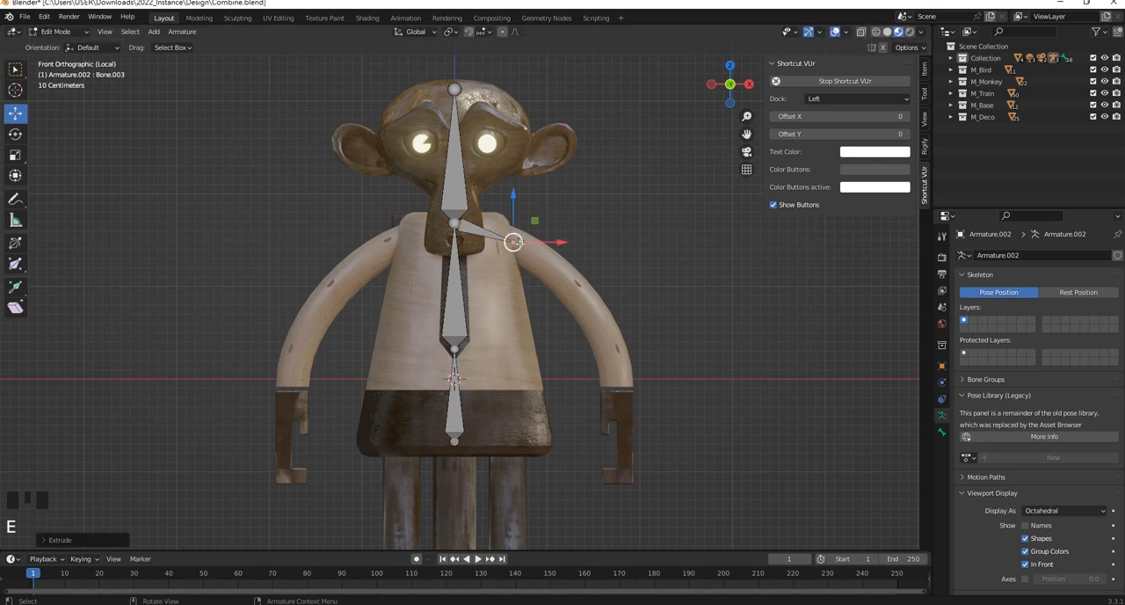
# Extrude an upper-arm bone from the shoulder to the elbow and a forearm bone from there to the wrist
pyautogui.press('e')
pyautogui.click(592, 310)
pyautogui.press('e')
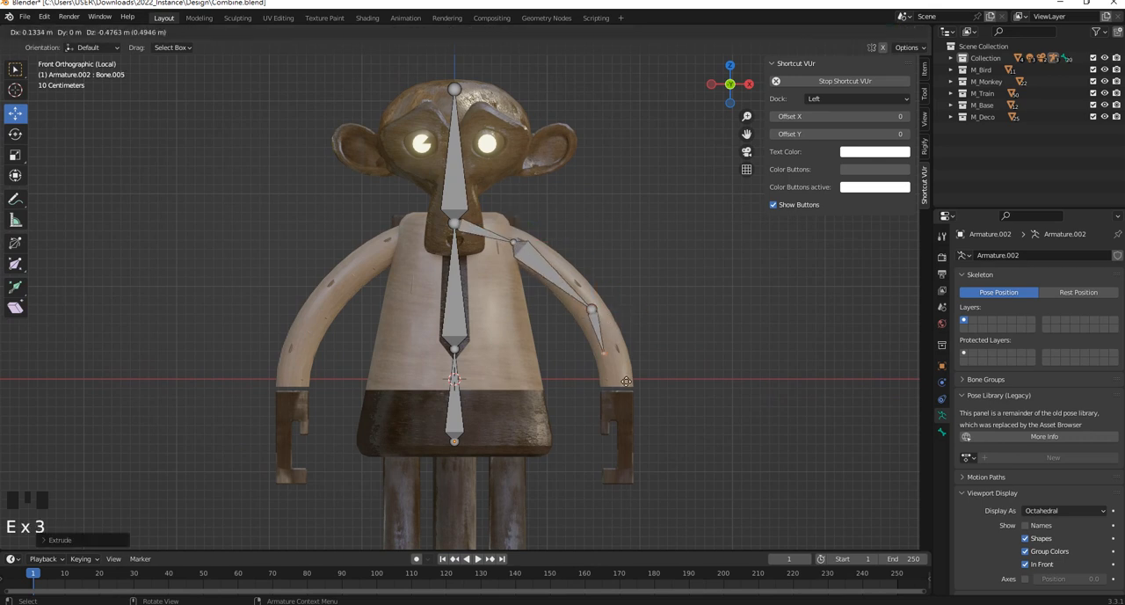
pyautogui.click(640, 407)
# Extrude a hand bone straight down along Z from the wrist, about 1.02 m long
pyautogui.press('e')
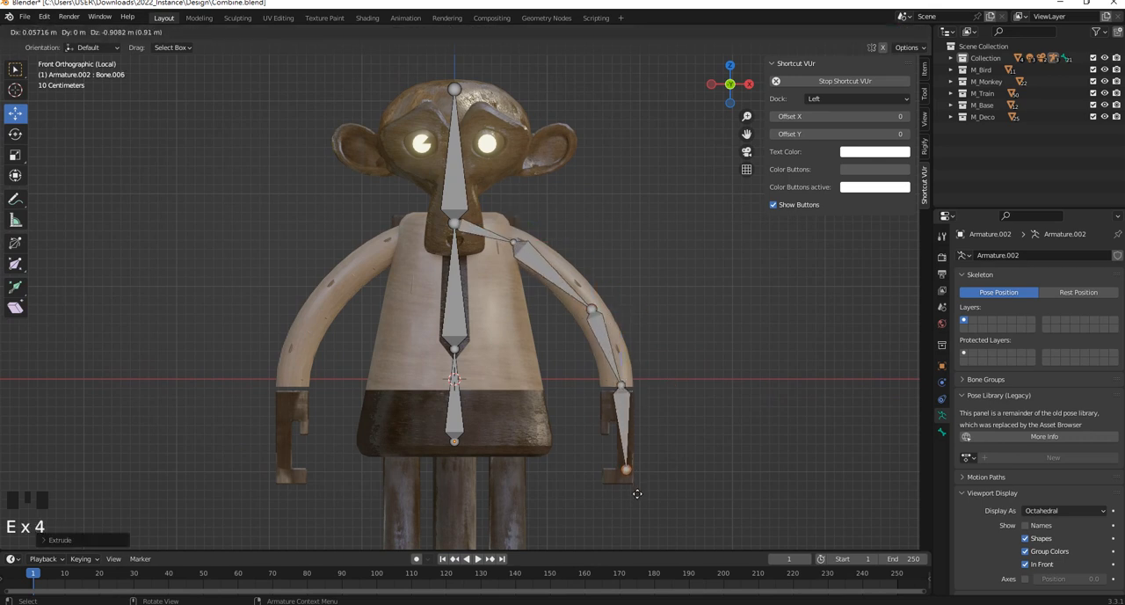
pyautogui.press('z')
pyautogui.press('z')
pyautogui.press('z')
pyautogui.press('z')
pyautogui.press('z')
pyautogui.press('z')
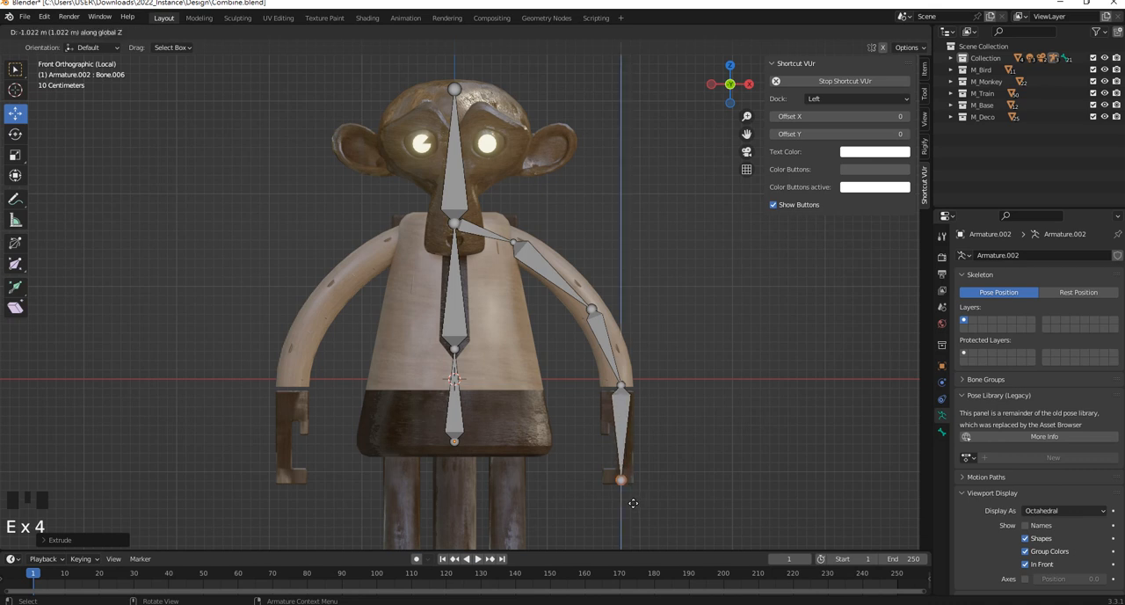
pyautogui.click(633, 503)
pyautogui.scroll(-1, 615, 302)
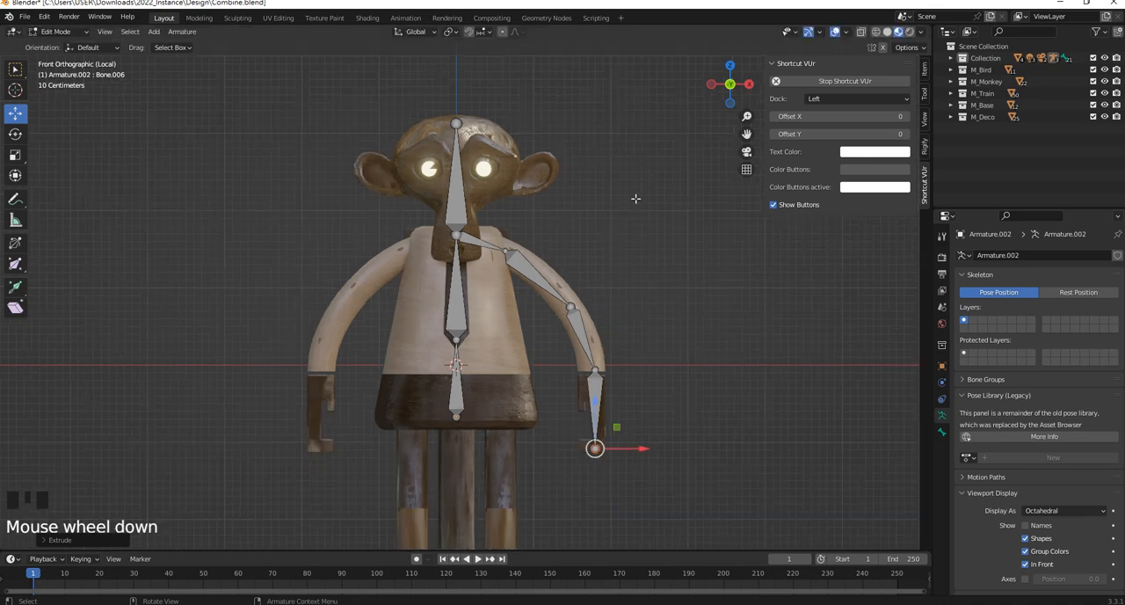
pyautogui.scroll(3, 575, 300)
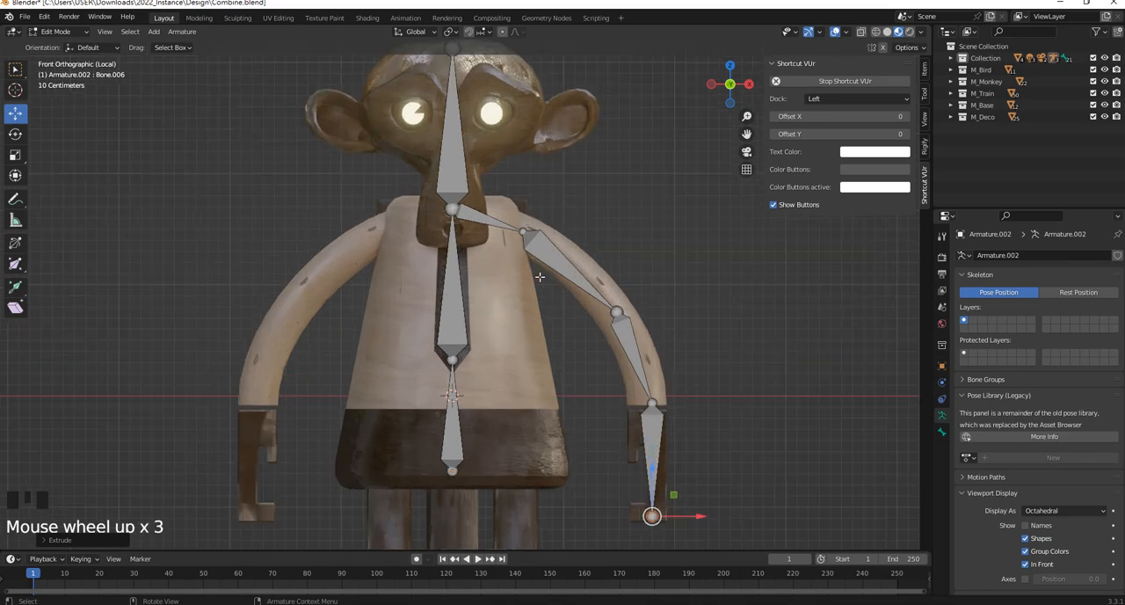
# Extrude a hip bone about 0.6 m long from the pelvis bone's root to the top of the +X leg
pyautogui.scroll(-2, 516, 231)
pyautogui.keyDown('shift'); pyautogui.moveTo(480, 422); pyautogui.dragTo(494, 309, button='middle'); pyautogui.keyUp('shift')
pyautogui.click(443, 316)
pyautogui.scroll(2, 458, 337)
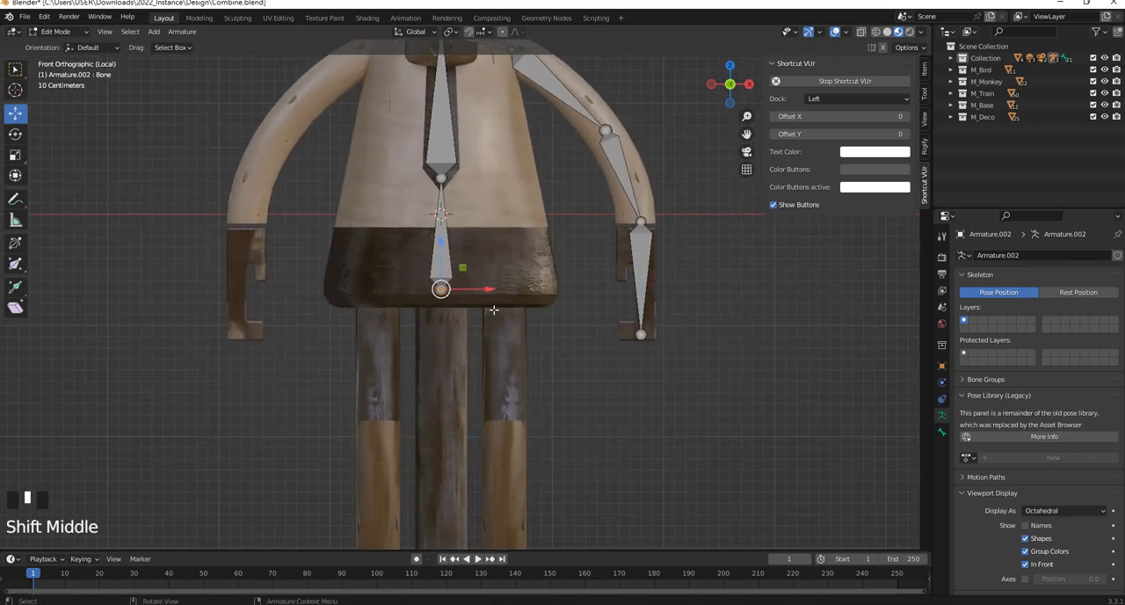
pyautogui.press('e')
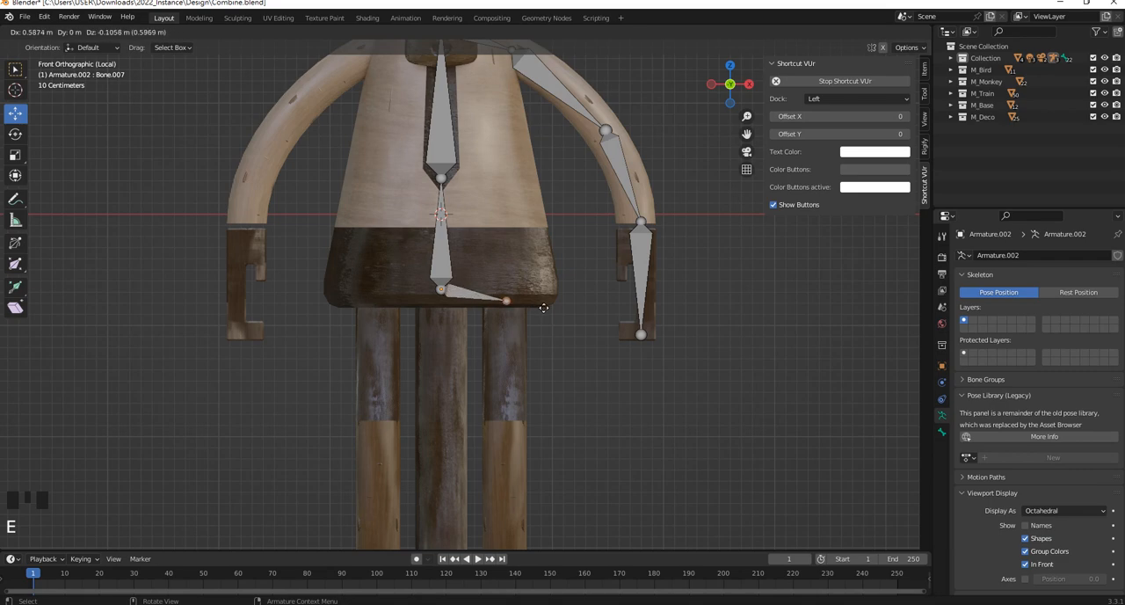
pyautogui.click(544, 307)
# Extrude a thigh bone along Z from the hip to the knee and a shin bone down to the foot
pyautogui.scroll(-1, 515, 297)
pyautogui.press('e')
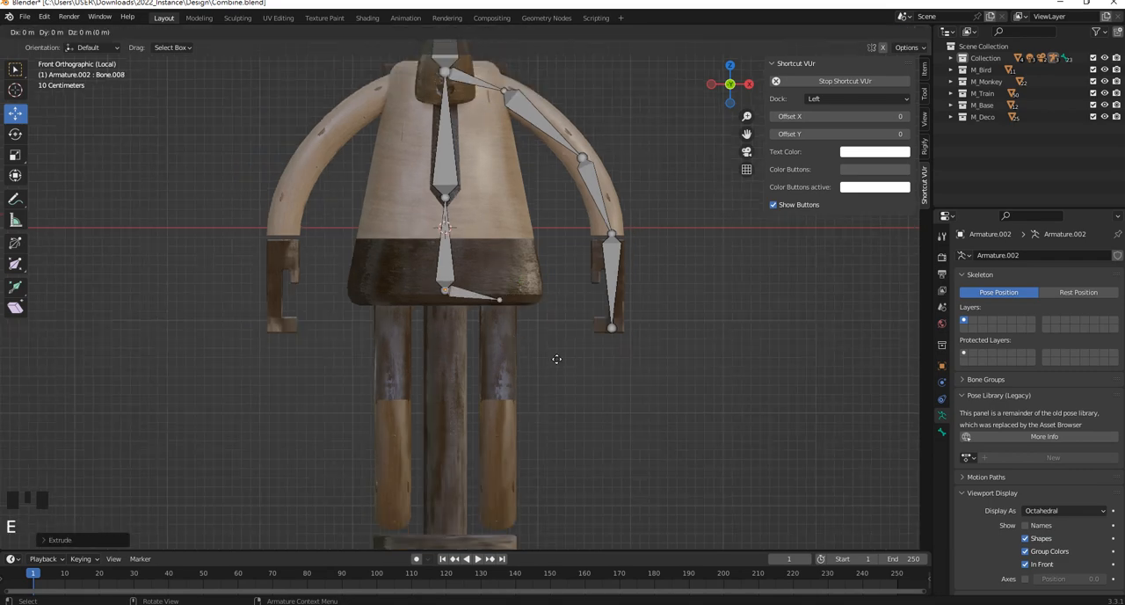
pyautogui.click(549, 460)
pyautogui.press('e')
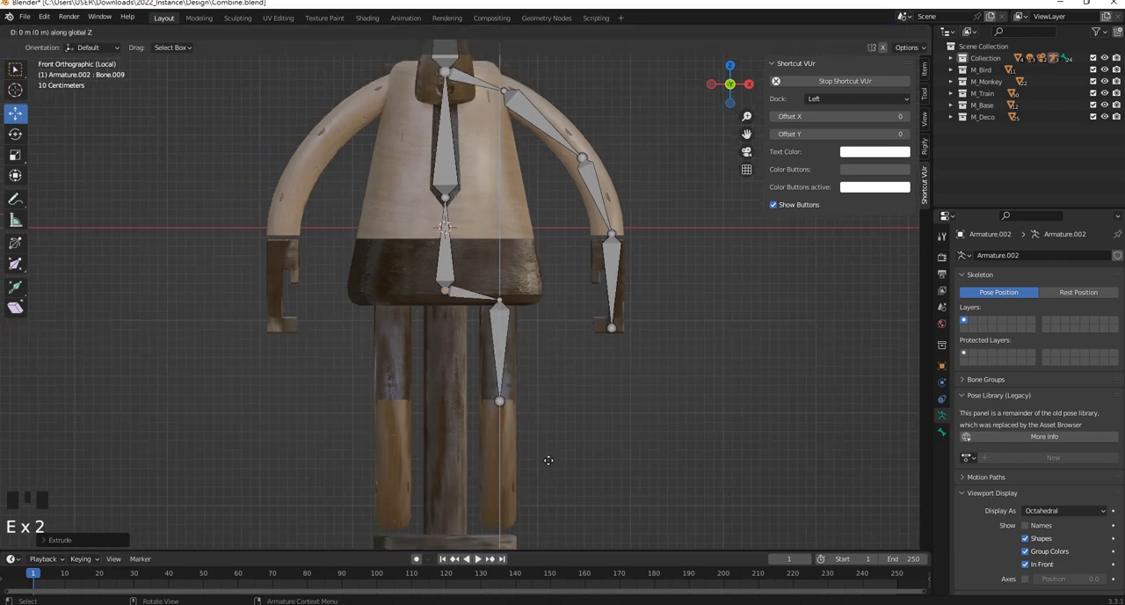
pyautogui.click(552, 76)
pyautogui.scroll(-2, 522, 119)
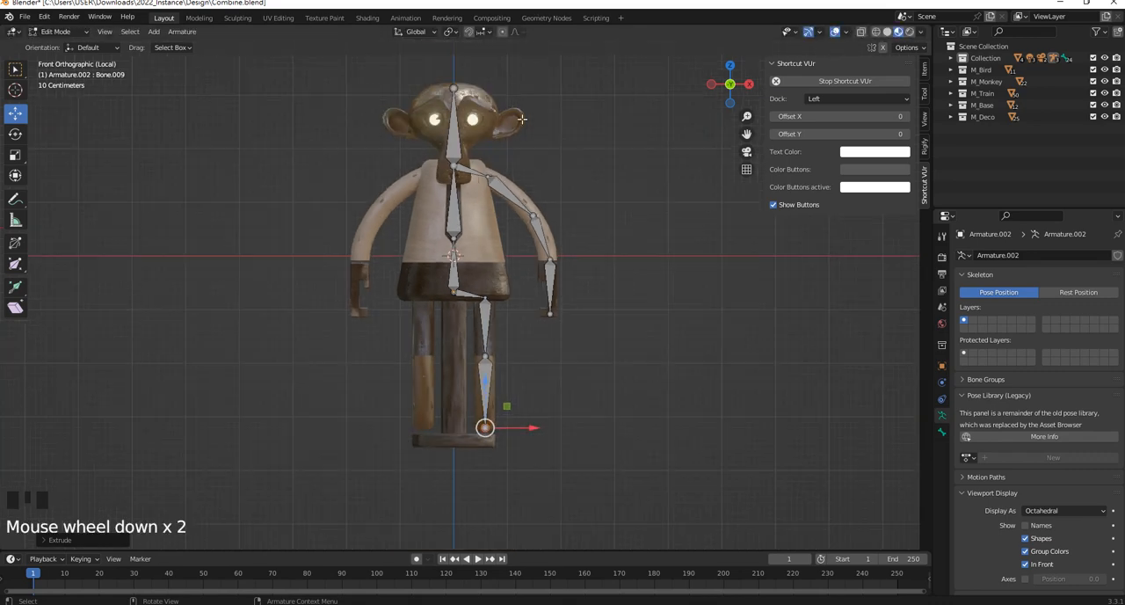
# In the right side view, move the knee joint about 0.41 m along -Y into the bend of the leg
pyautogui.press('KP_3')
pyautogui.scroll(5, 484, 444)
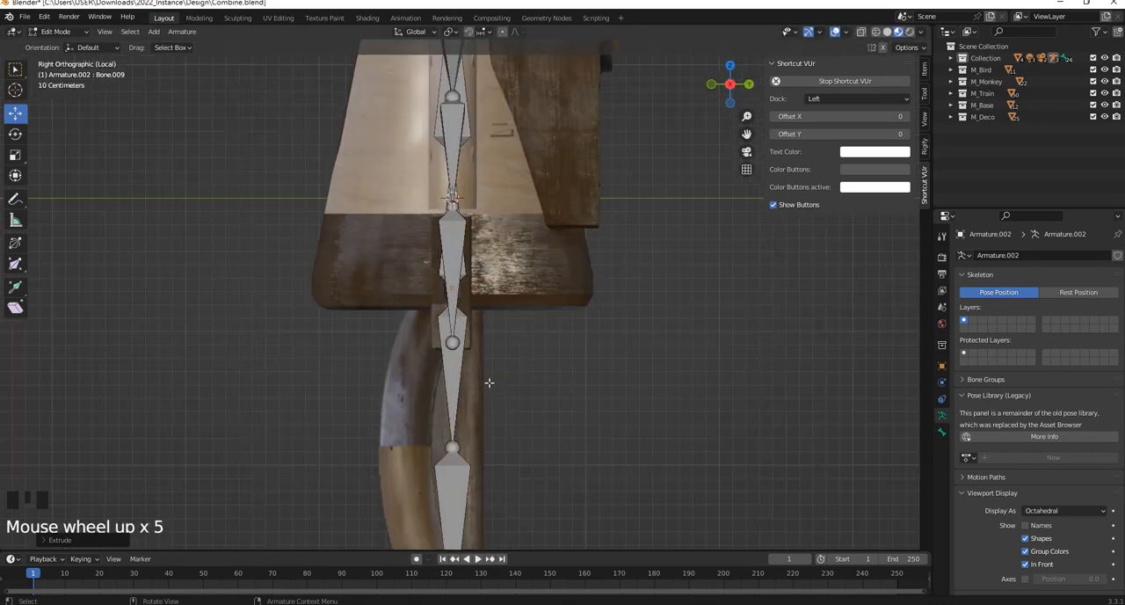
pyautogui.click(484, 450)
pyautogui.moveTo(485, 450); pyautogui.dragTo(434, 449)
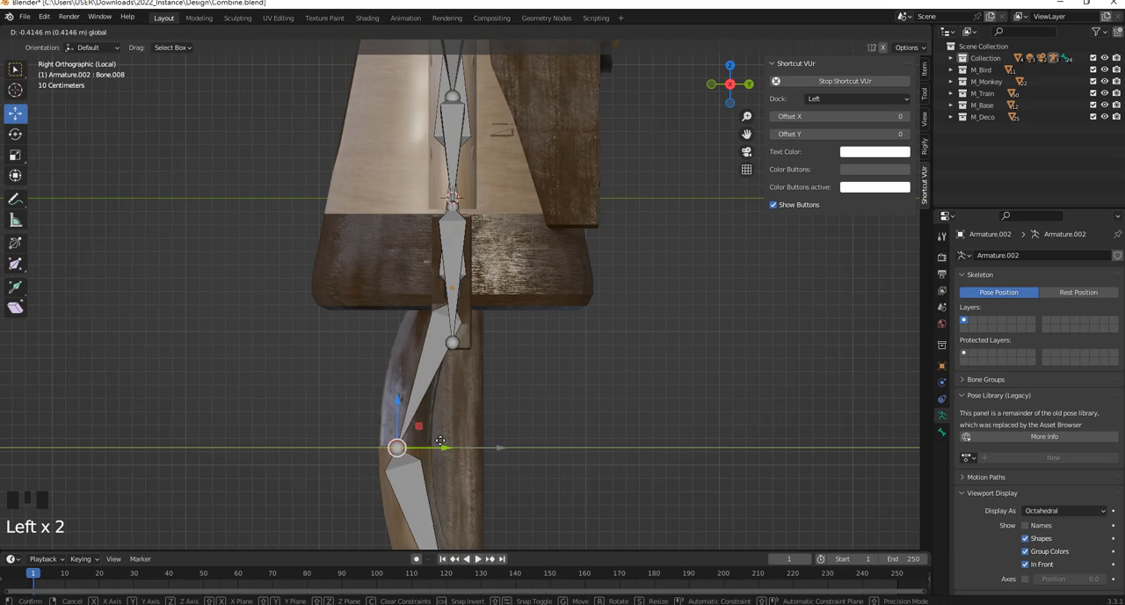
# Raise the shin bone's end joint slightly along Z, just above the round base
pyautogui.scroll(-1, 473, 327)
pyautogui.keyDown('shift'); pyautogui.moveTo(473, 327); pyautogui.dragTo(502, 346, button='middle'); pyautogui.keyUp('shift')
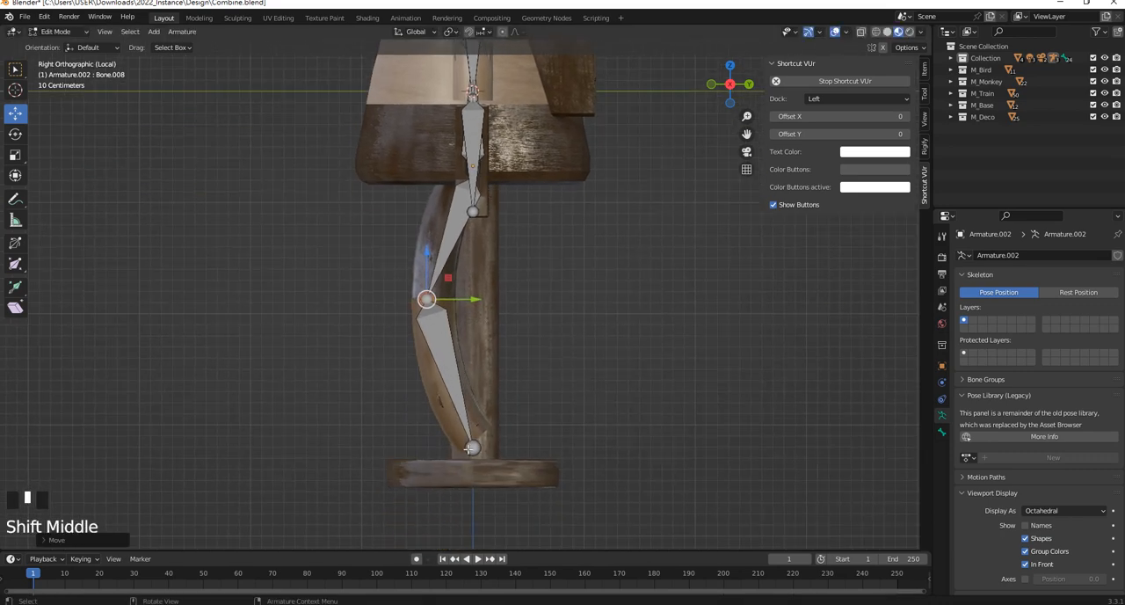
pyautogui.click(477, 448)
pyautogui.click(473, 408)
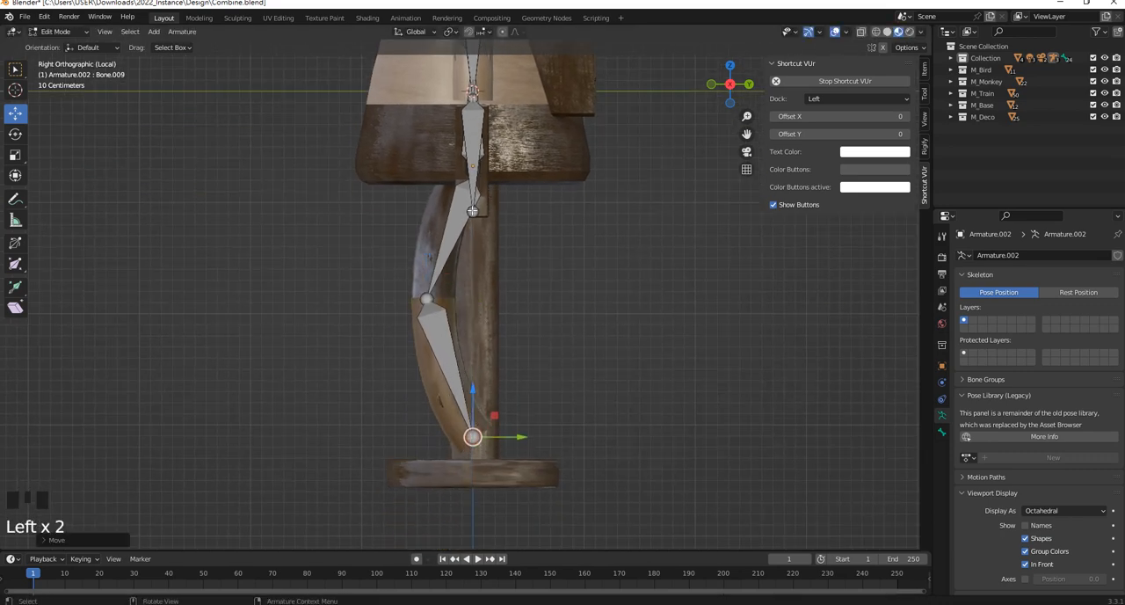
# Move the joint between the hip and thigh bones along -Y so it sits over the top of the leg
pyautogui.scroll(5, 482, 68)
pyautogui.keyDown('shift'); pyautogui.moveTo(482, 68); pyautogui.dragTo(541, 160, button='middle'); pyautogui.keyUp('shift')
pyautogui.click(541, 160)
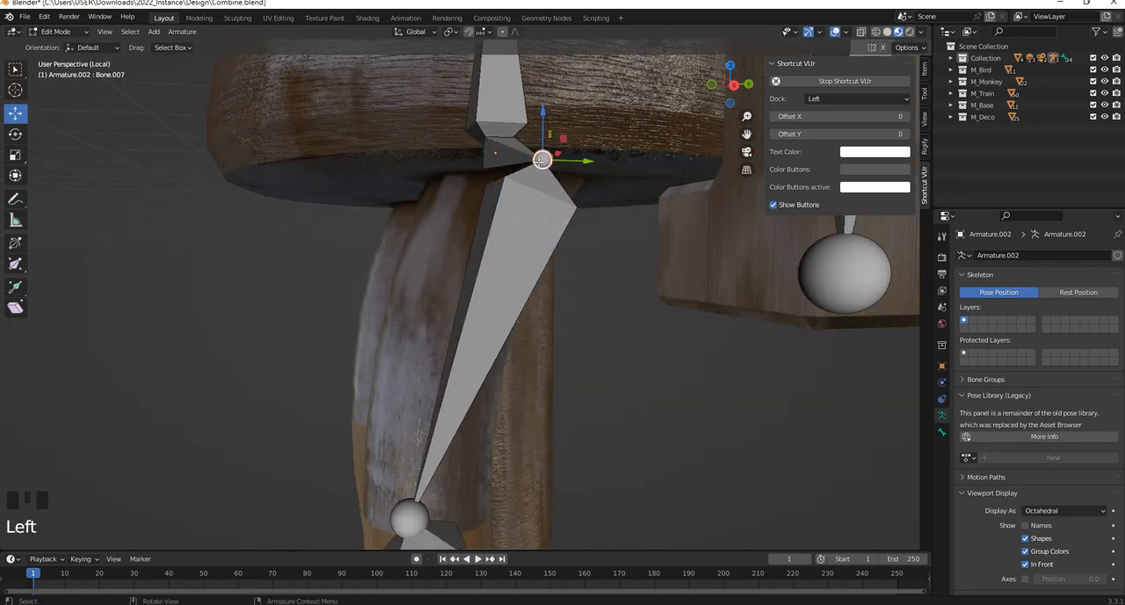
pyautogui.moveTo(475, 150); pyautogui.dragTo(486, 153, button='middle')
pyautogui.keyDown('shift'); pyautogui.click(485, 153); pyautogui.keyUp('shift')
pyautogui.scroll(1, 510, 151)
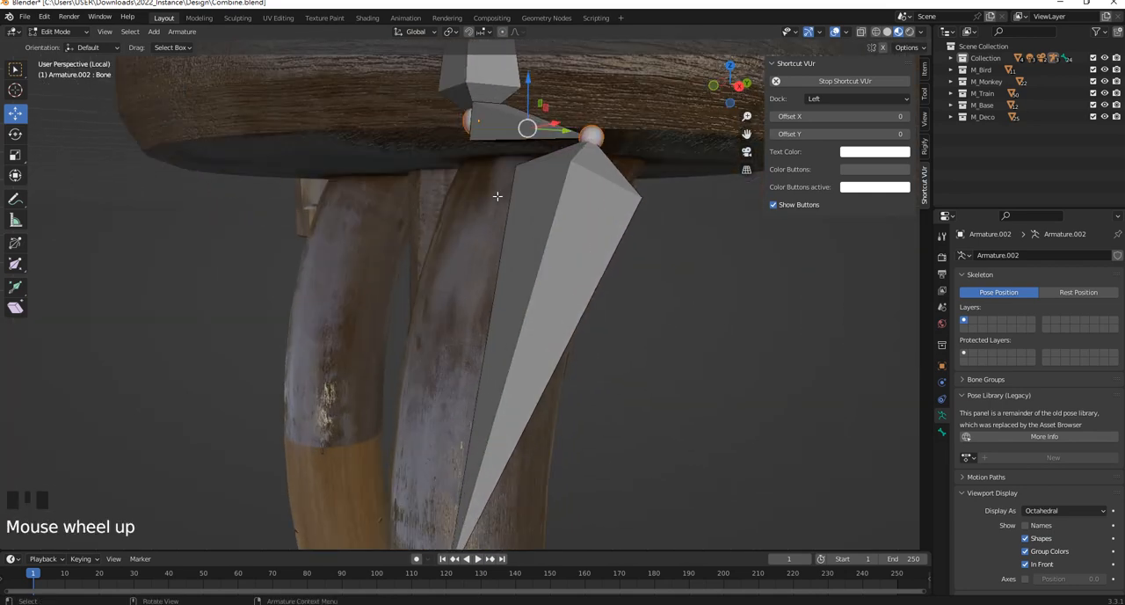
pyautogui.press('KP_3')
pyautogui.scroll(-4, 536, 207)
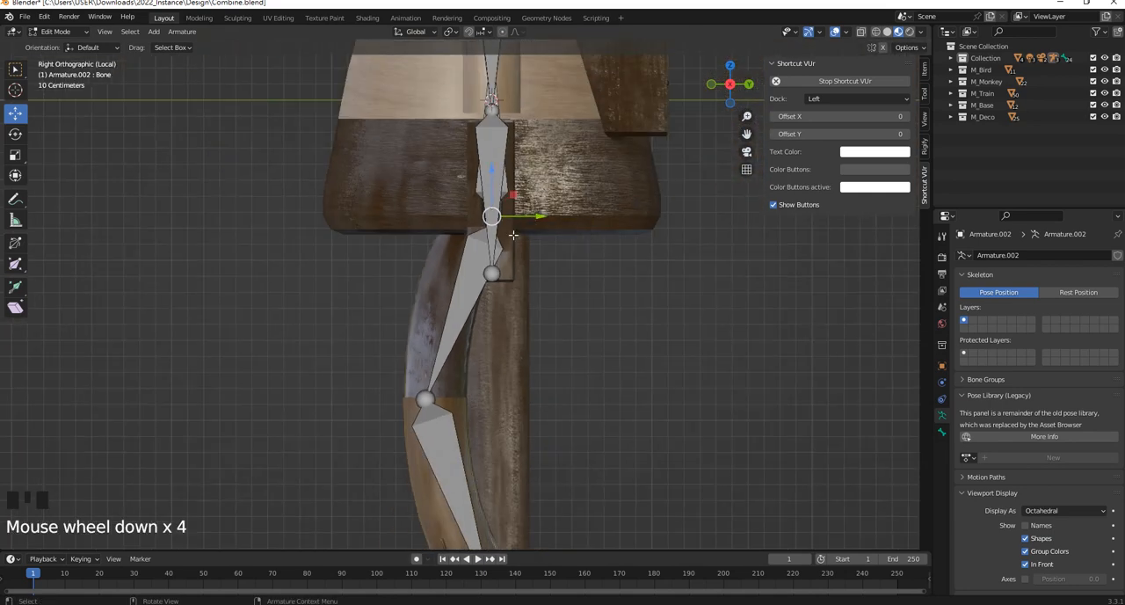
pyautogui.scroll(3, 515, 213)
pyautogui.moveTo(514, 214); pyautogui.dragTo(545, 166, button='middle')
pyautogui.click(549, 165)
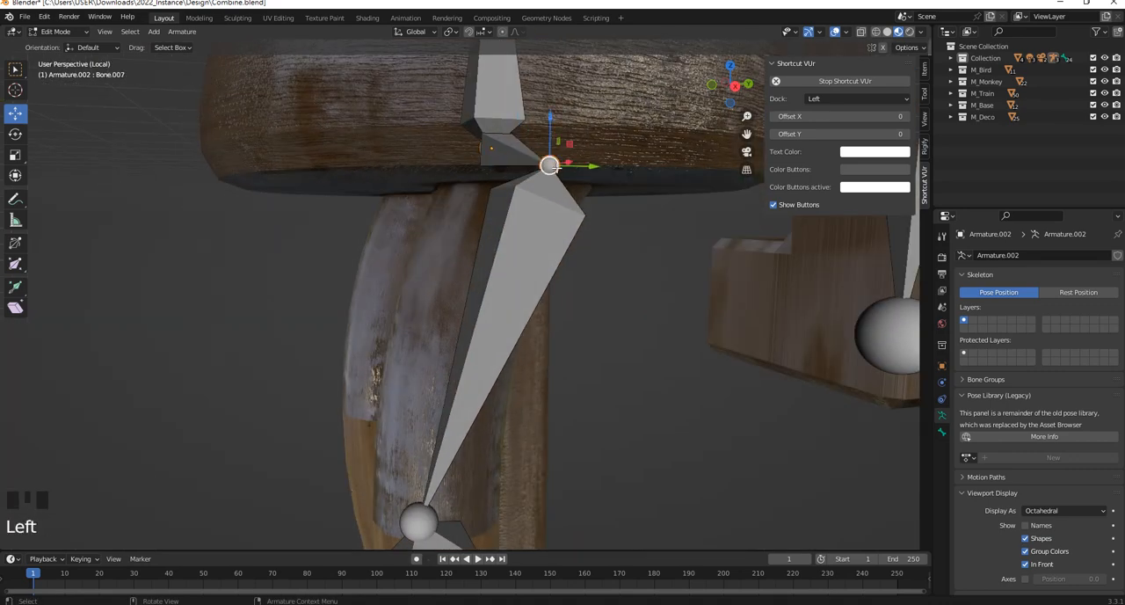
pyautogui.click(586, 166)
pyautogui.moveTo(587, 167); pyautogui.dragTo(504, 173)
pyautogui.press('KP_3')
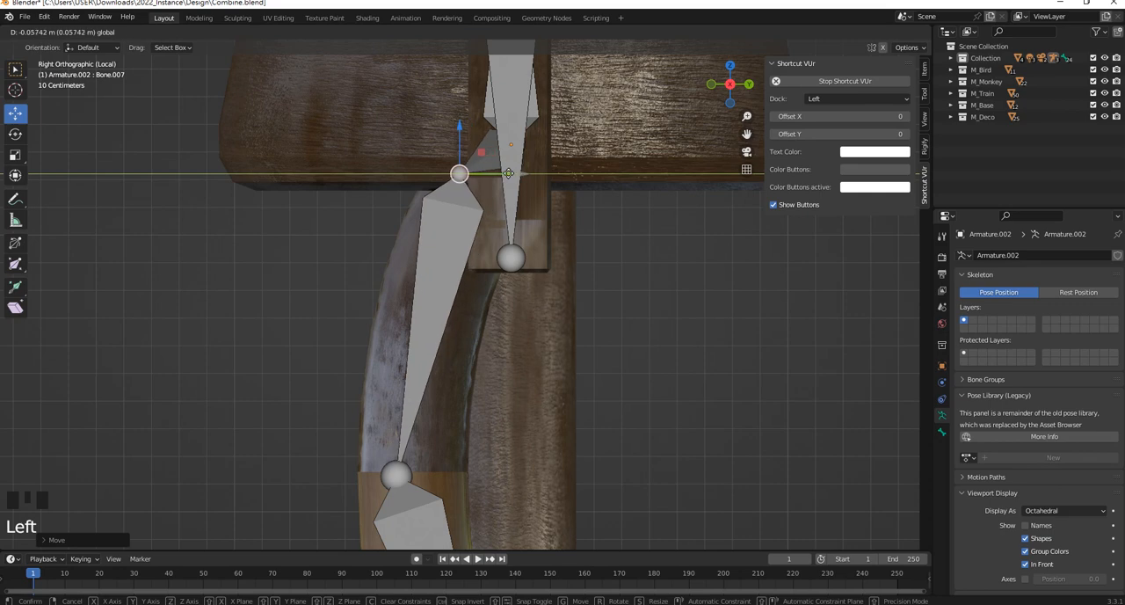
# Examine how the spine, head, arm and leg bones fit the monkey's body from the side and front
pyautogui.scroll(-4, 527, 176)
pyautogui.keyDown('shift'); pyautogui.moveTo(533, 126); pyautogui.dragTo(430, 204, button='middle'); pyautogui.keyUp('shift')
pyautogui.scroll(-4, 553, 264)
pyautogui.scroll(2, 591, 216)
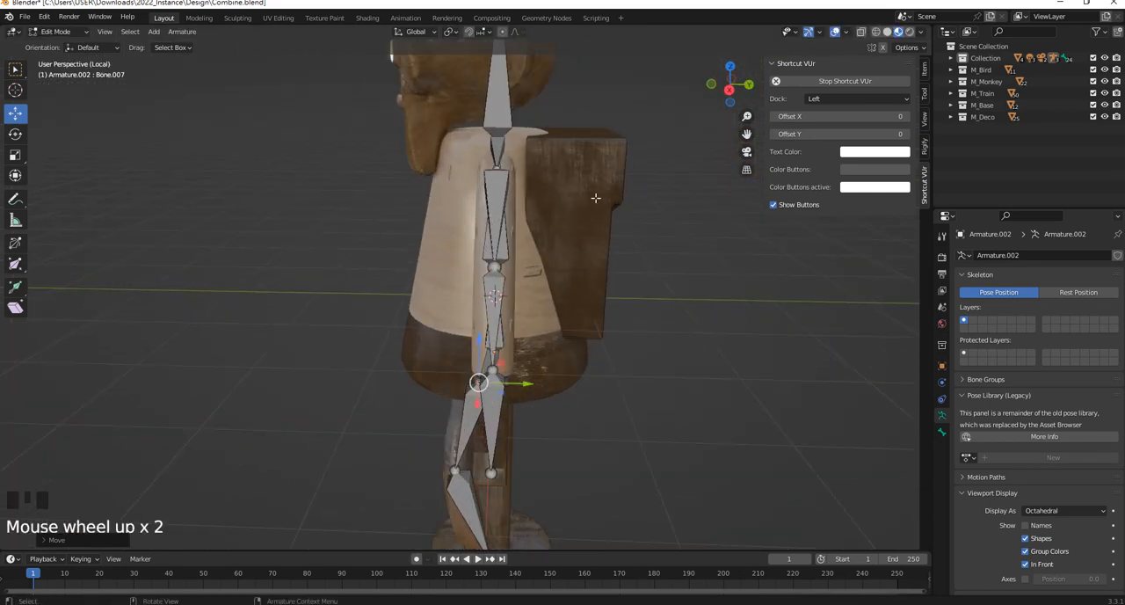
pyautogui.moveTo(596, 197); pyautogui.dragTo(621, 188, button='middle')
pyautogui.keyDown('shift'); pyautogui.moveTo(568, 165); pyautogui.dragTo(559, 236, button='middle'); pyautogui.keyUp('shift')
pyautogui.moveTo(456, 261); pyautogui.dragTo(507, 258, button='middle')
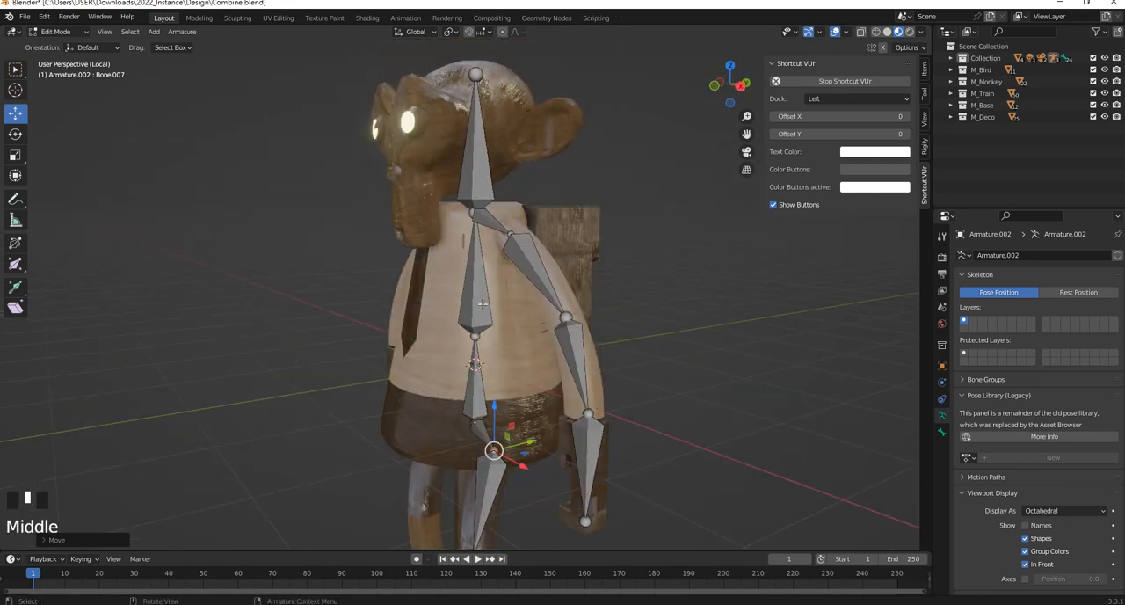
pyautogui.moveTo(482, 303); pyautogui.dragTo(545, 292, button='middle')
pyautogui.click(598, 329)
# Return the armature to Object Mode and save the Combine.blend file
pyautogui.click(57, 31)
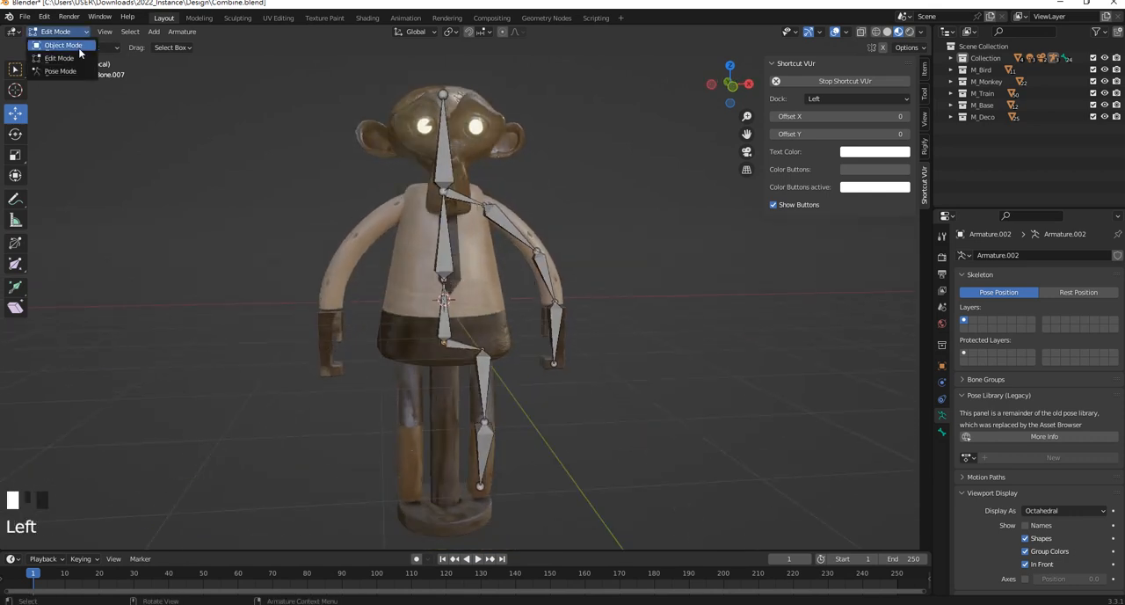
pyautogui.click(79, 48)
pyautogui.moveTo(521, 185); pyautogui.dragTo(540, 193, button='middle')
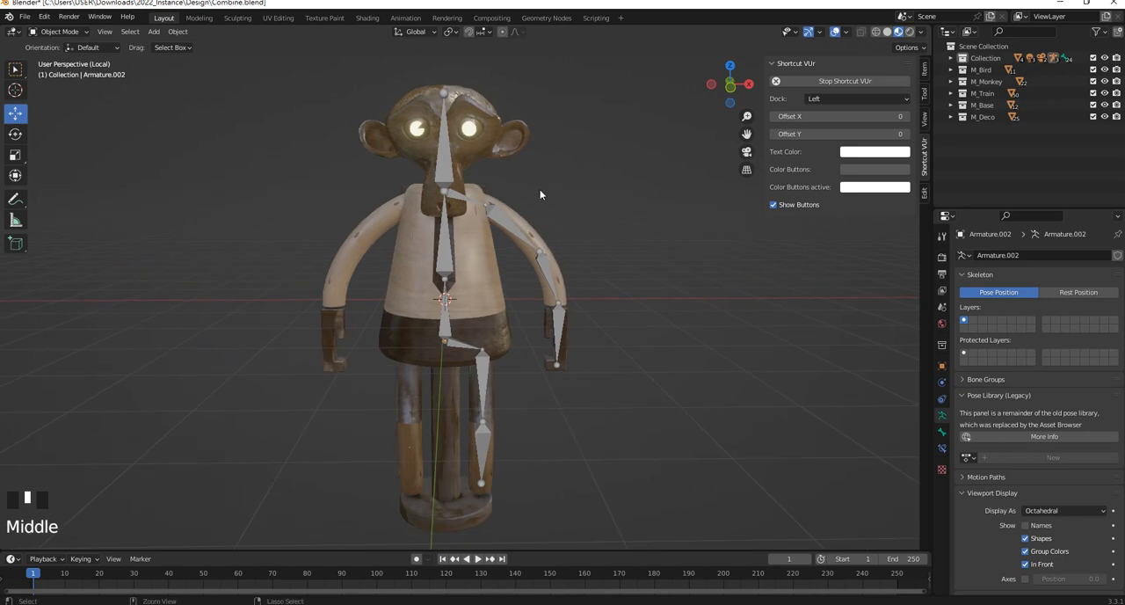
pyautogui.hotkey('ctrl', 's')
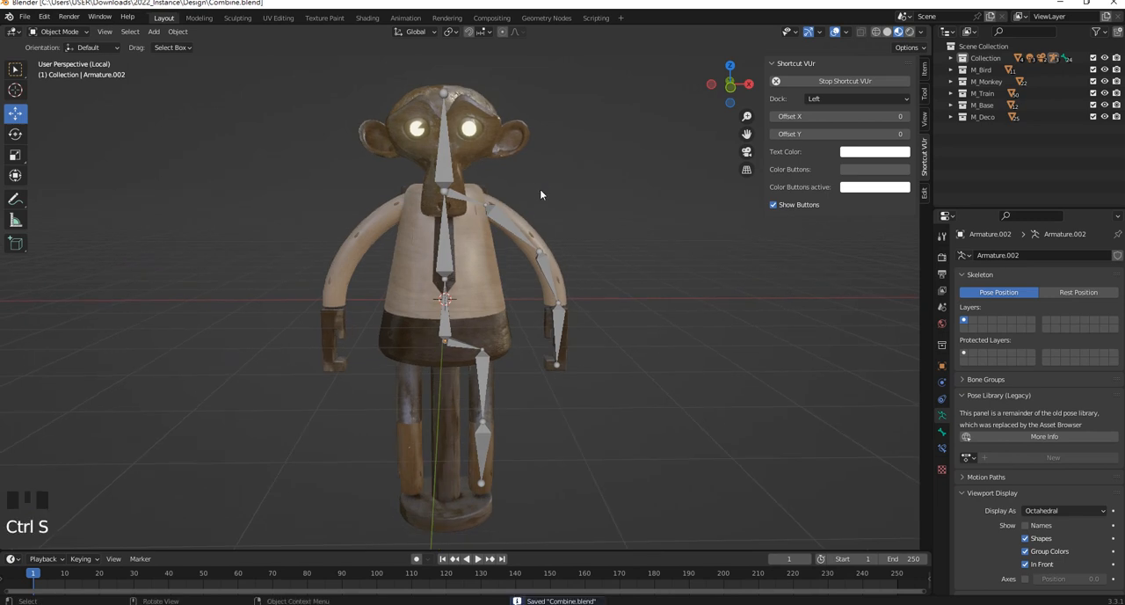
# Select the +X arm mesh together with the armature as active object, and enter Pose Mode
pyautogui.scroll(4, 541, 194)
pyautogui.moveTo(573, 171); pyautogui.dragTo(548, 279, button='middle')
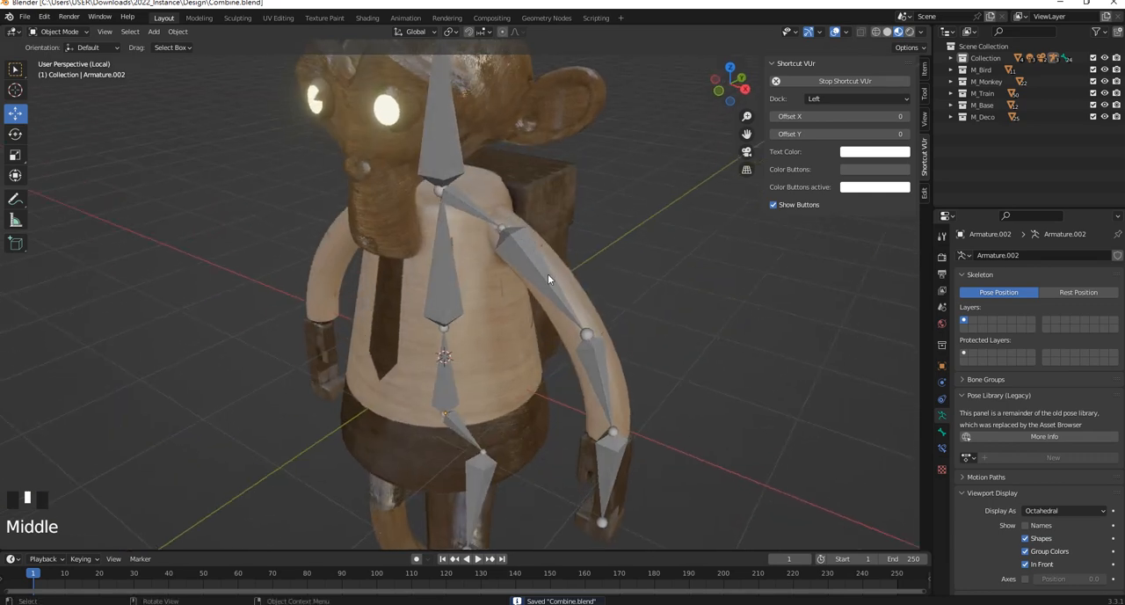
pyautogui.scroll(-1, 550, 268)
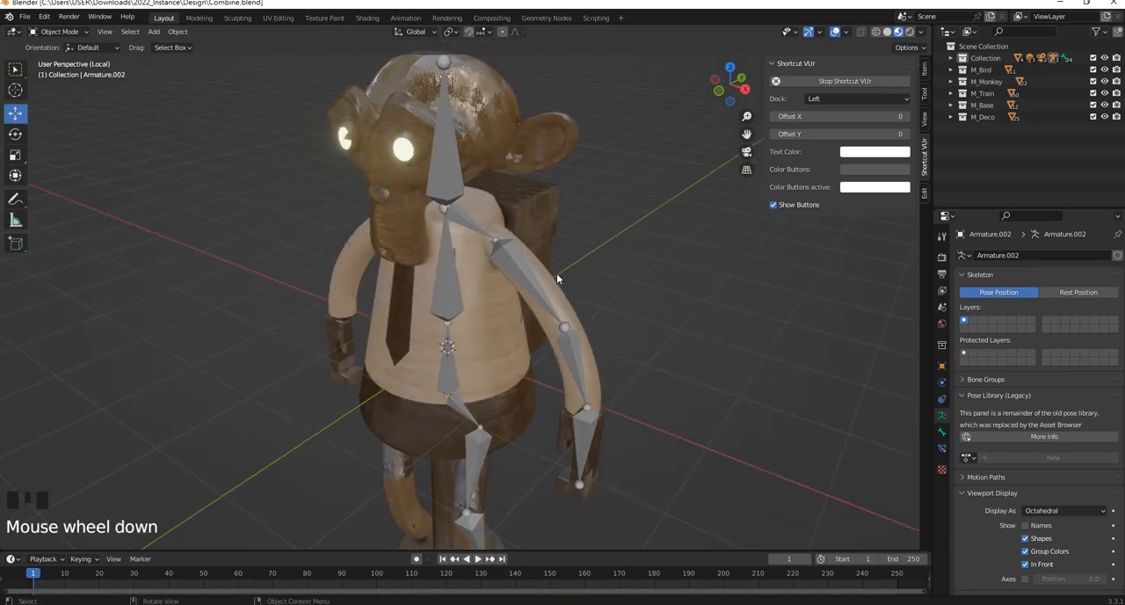
pyautogui.scroll(1, 536, 277)
pyautogui.click(572, 288)
pyautogui.moveTo(575, 290); pyautogui.dragTo(616, 464, button='middle')
pyautogui.moveTo(603, 410); pyautogui.dragTo(535, 237, button='middle')
pyautogui.keyDown('shift'); pyautogui.click(529, 247); pyautogui.keyUp('shift')
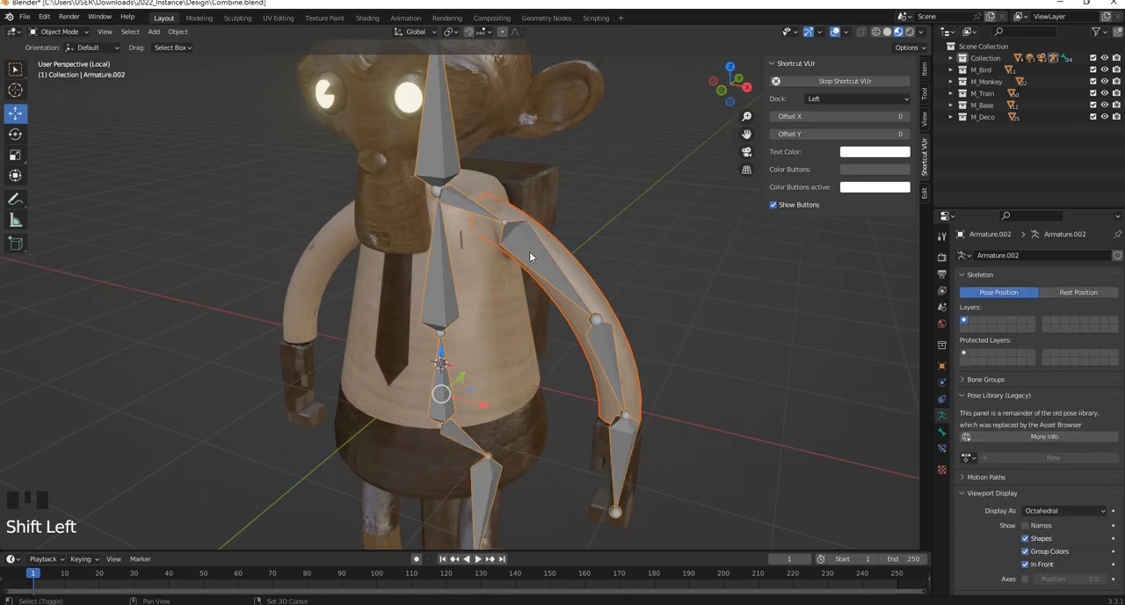
pyautogui.click(84, 31)
pyautogui.click(77, 74)
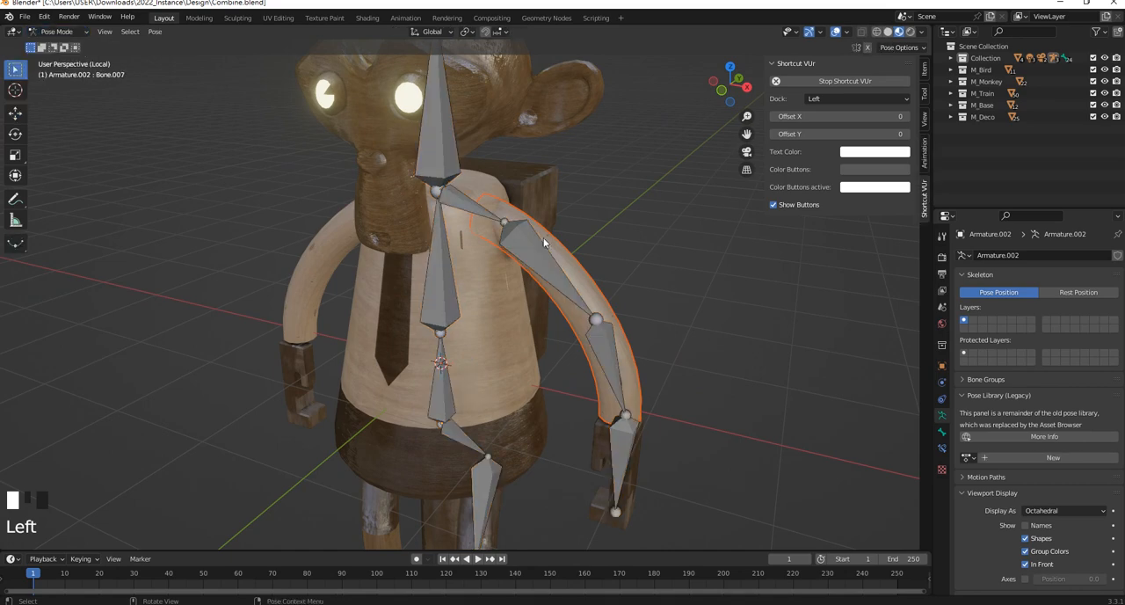
# Parent the +X arm mesh to its upper-arm and forearm bones with automatic weights
pyautogui.keyDown('shift'); pyautogui.click(524, 256); pyautogui.keyUp('shift')
pyautogui.keyDown('shift'); pyautogui.click(616, 364); pyautogui.keyUp('shift')
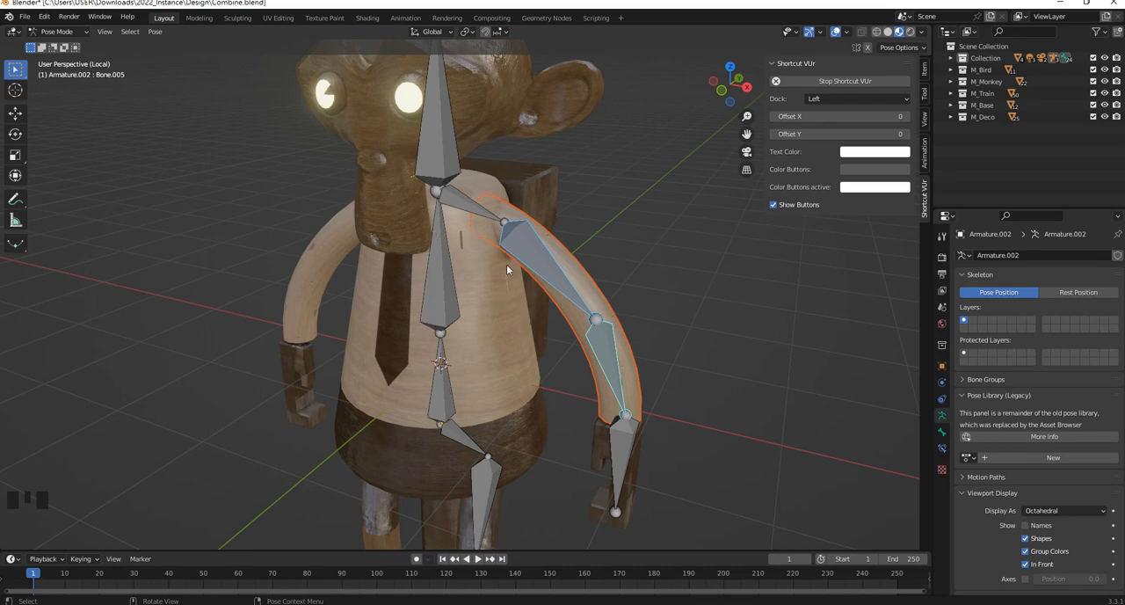
pyautogui.moveTo(515, 220); pyautogui.dragTo(500, 265, button='middle')
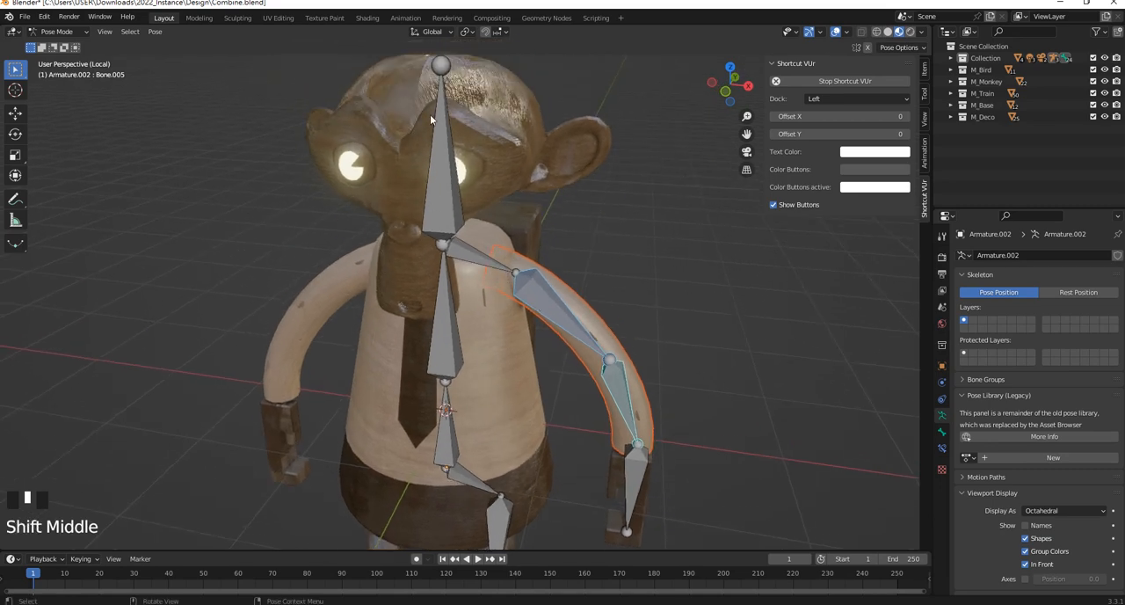
pyautogui.moveTo(467, 288); pyautogui.dragTo(443, 299, button='middle')
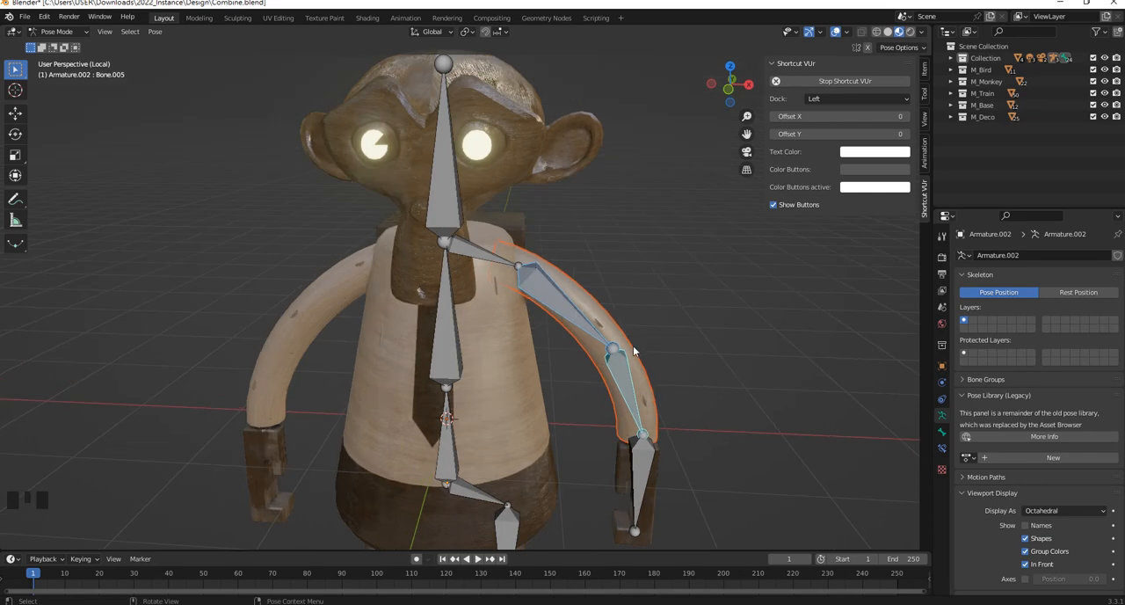
pyautogui.moveTo(633, 345); pyautogui.dragTo(611, 352, button='middle')
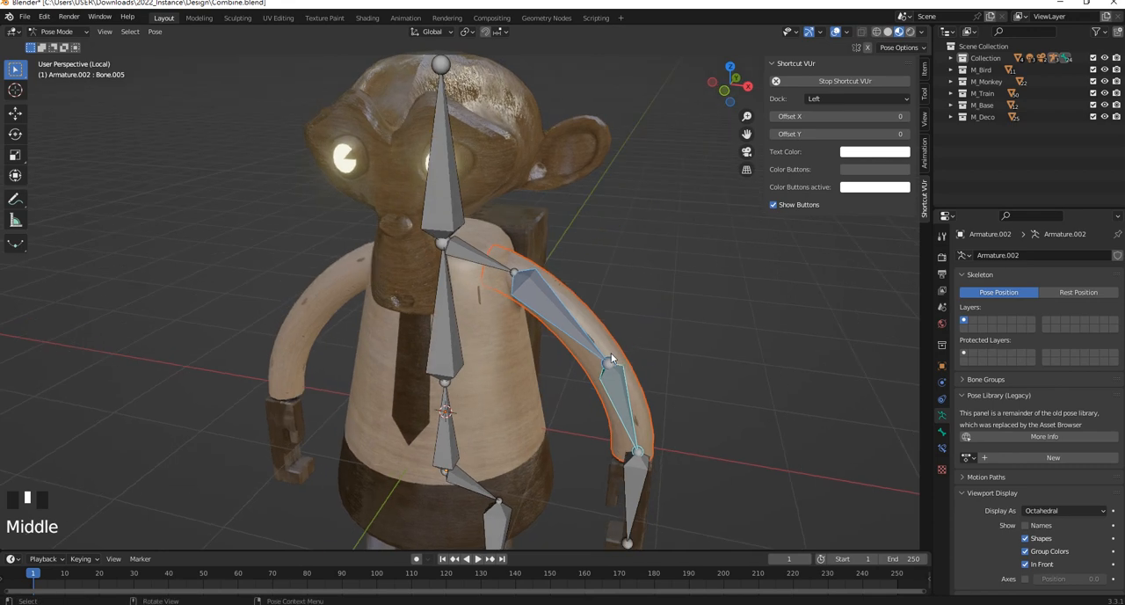
pyautogui.scroll(-3, 611, 352)
pyautogui.scroll(5, 482, 321)
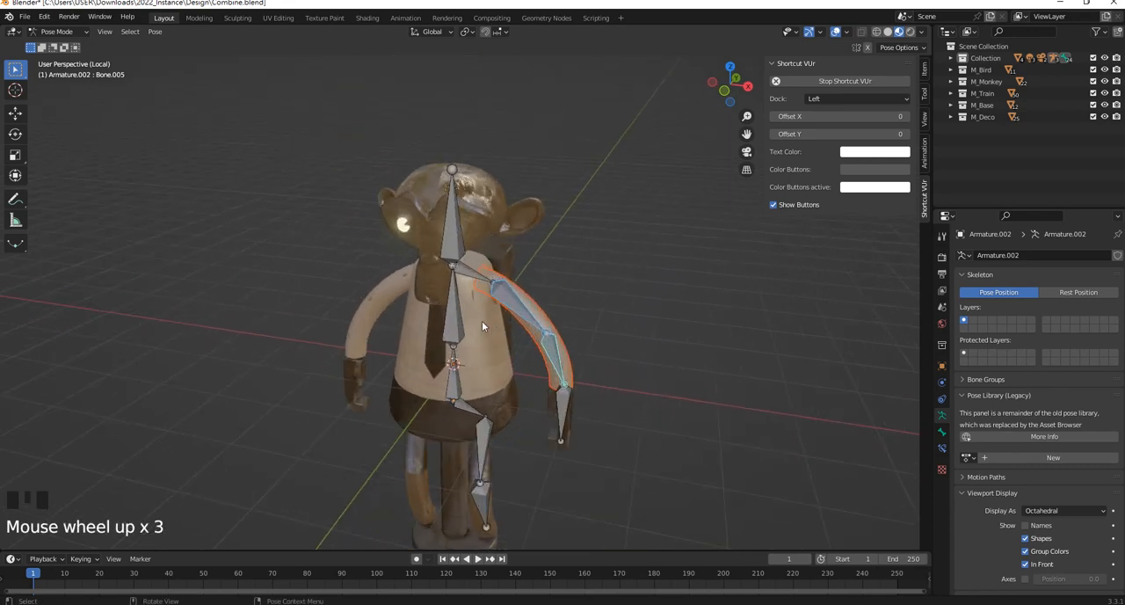
pyautogui.moveTo(481, 326); pyautogui.dragTo(475, 295, button='middle')
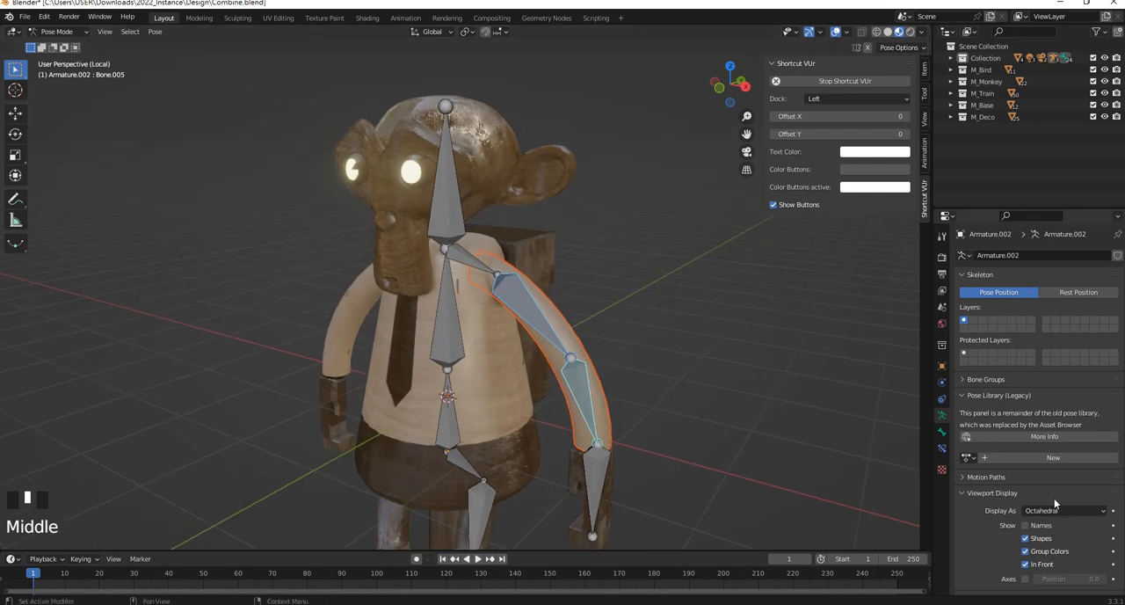
pyautogui.click(943, 432)
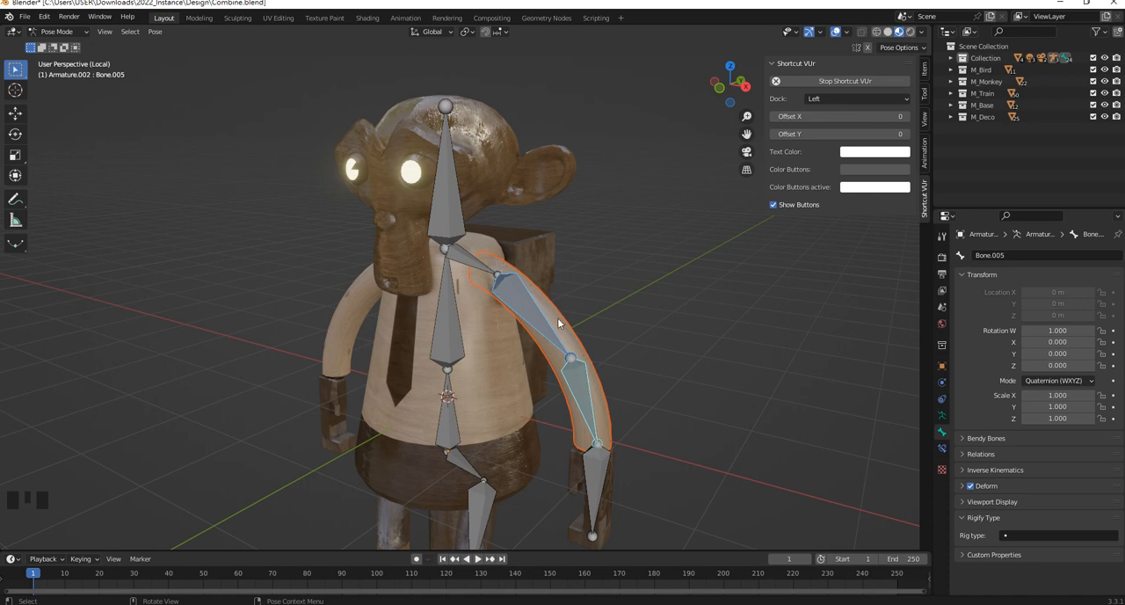
pyautogui.moveTo(583, 334); pyautogui.dragTo(508, 271, button='middle')
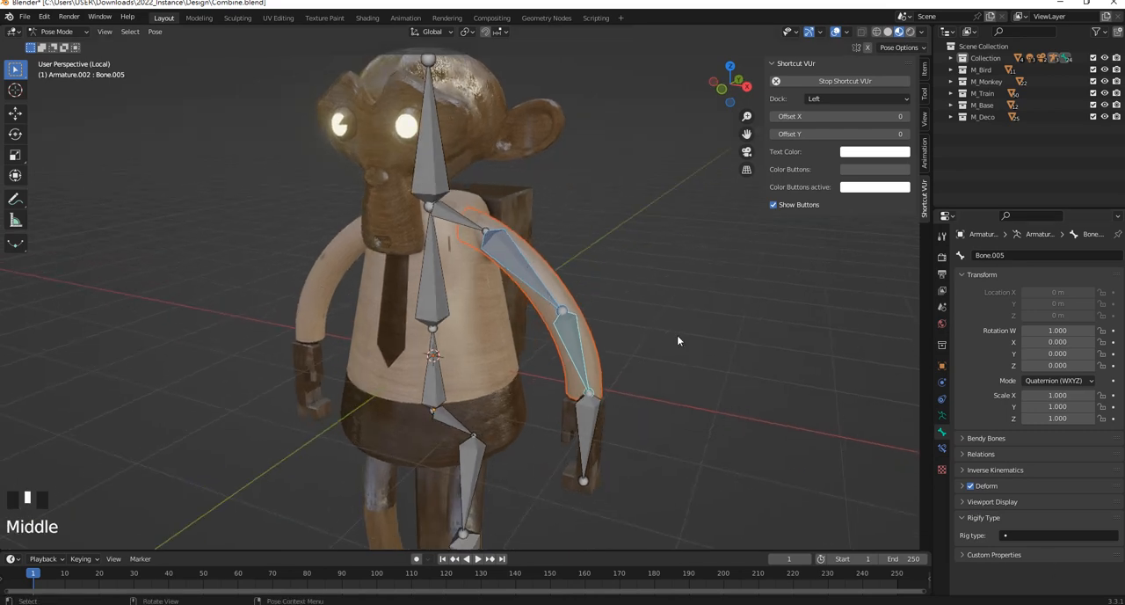
pyautogui.scroll(2, 451, 249)
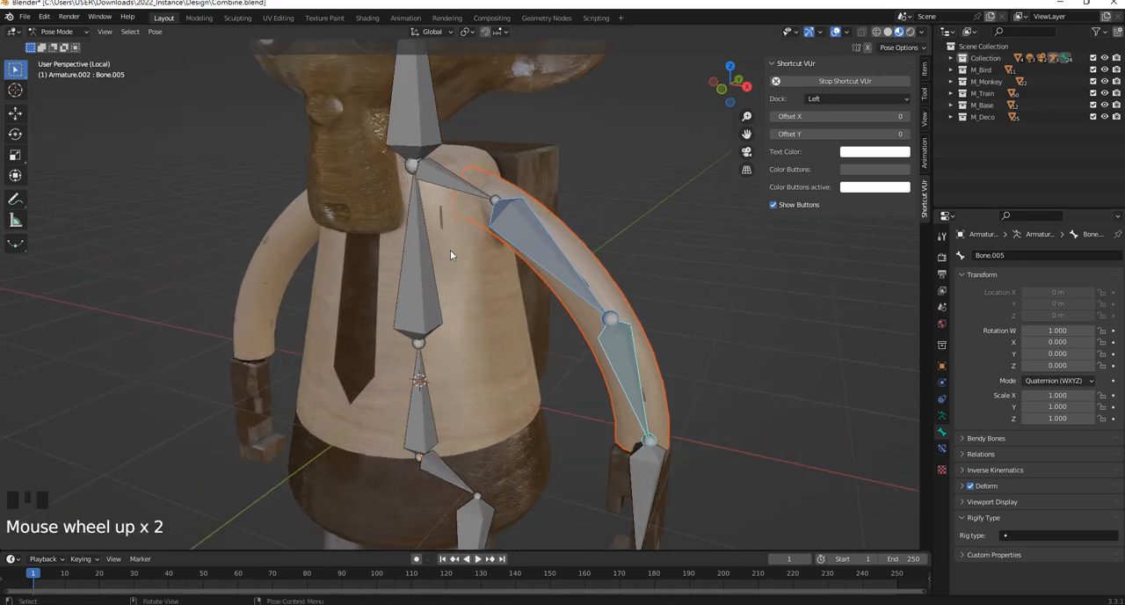
pyautogui.scroll(-4, 450, 249)
pyautogui.scroll(3, 509, 273)
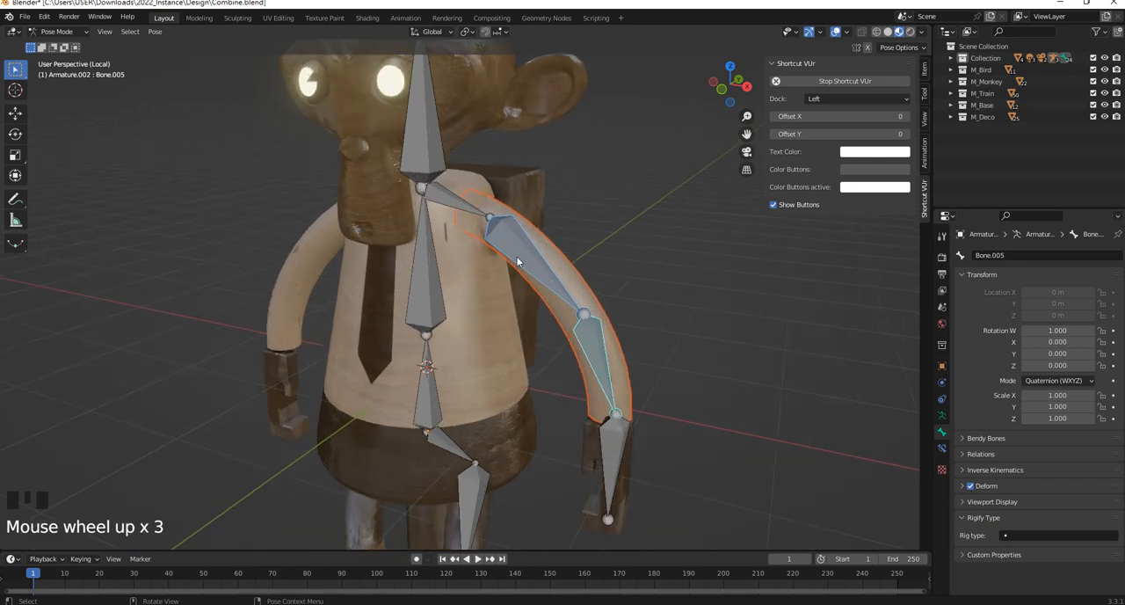
pyautogui.keyDown('shift'); pyautogui.moveTo(580, 266); pyautogui.dragTo(582, 269, button='middle'); pyautogui.keyUp('shift')
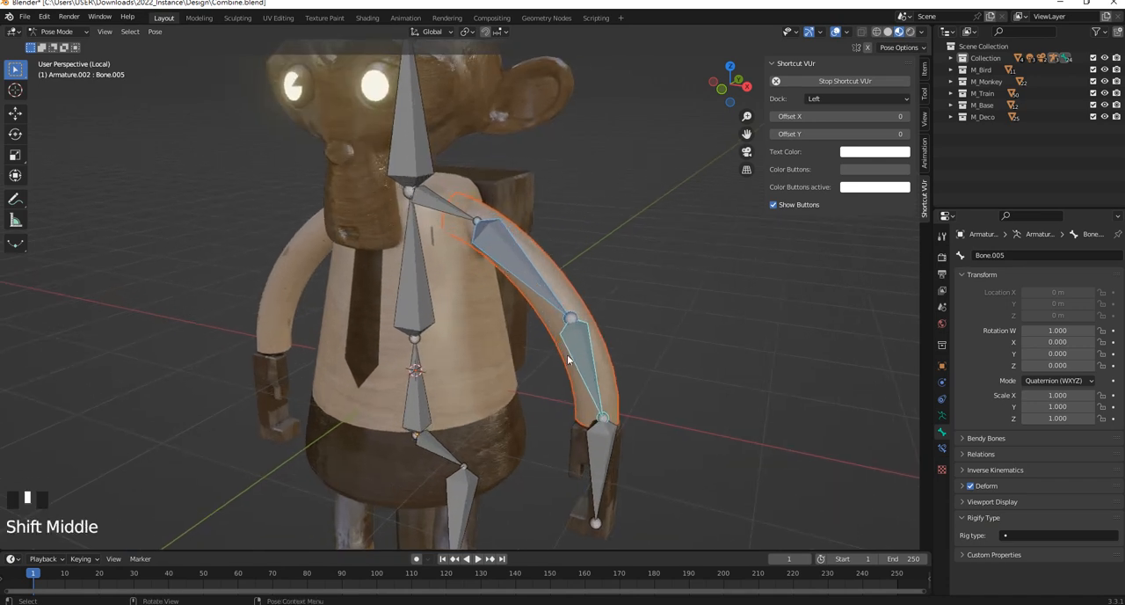
pyautogui.hotkey('ctrl', 'p')
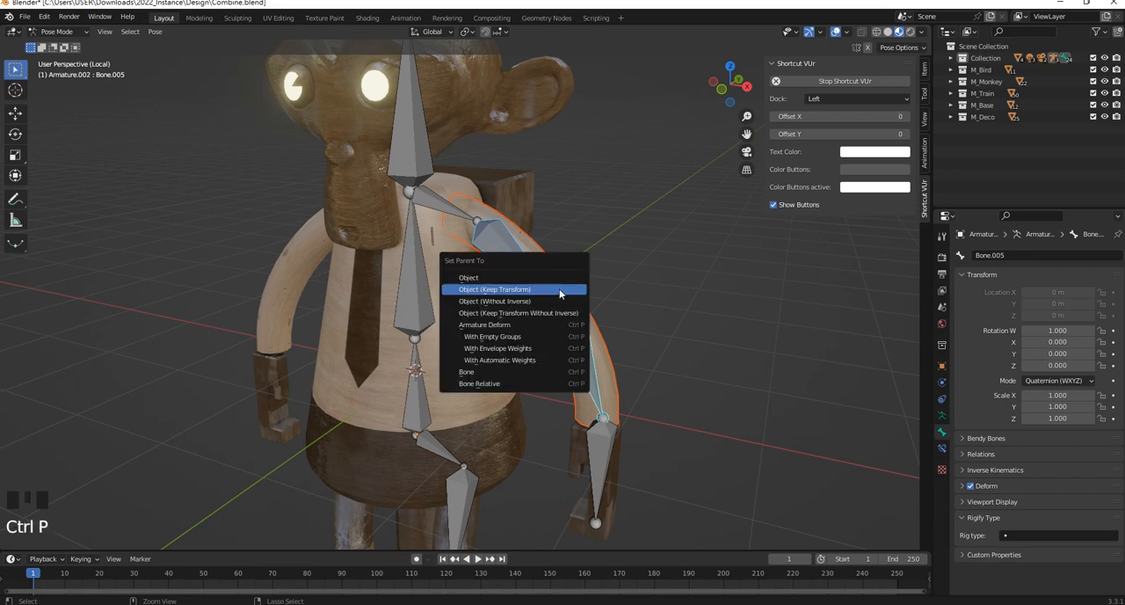
pyautogui.click(514, 359)
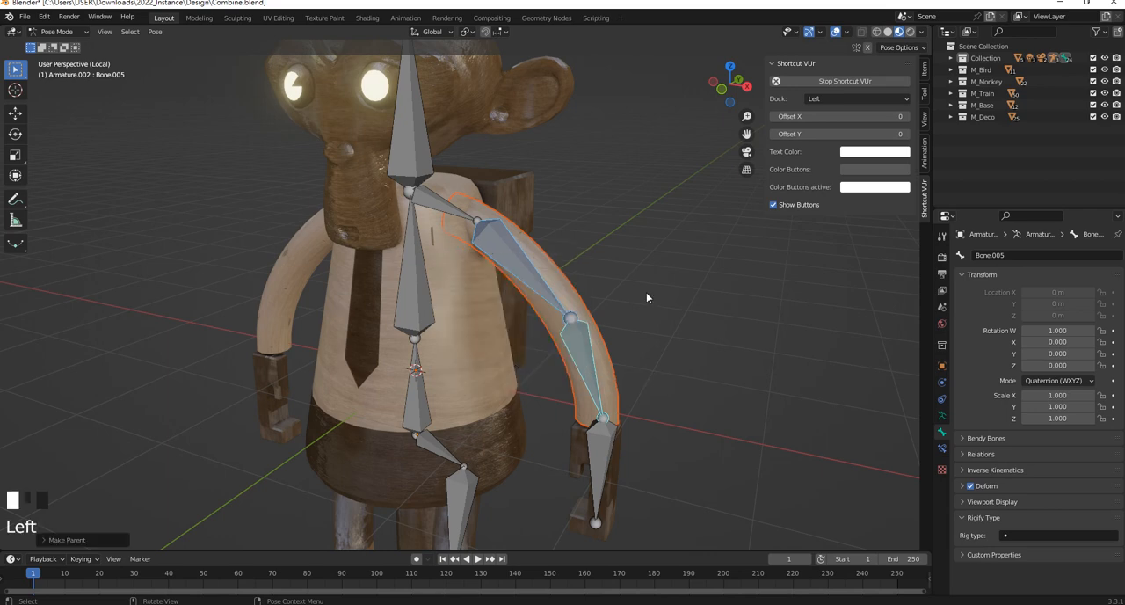
# Test the arm's binding by rotating the upper-arm bone, and undo the rotation
pyautogui.click(508, 253)
pyautogui.moveTo(535, 293); pyautogui.dragTo(506, 290, button='middle')
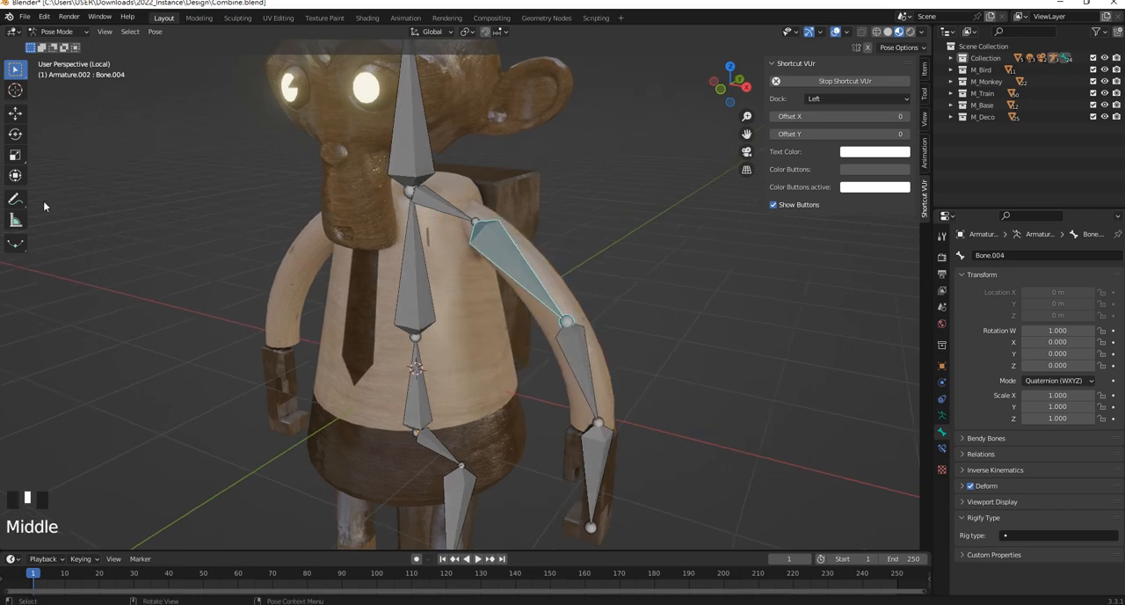
pyautogui.click(15, 134)
pyautogui.moveTo(455, 249)
pyautogui.mouseDown()
pyautogui.moveTo(435, 217)
pyautogui.moveTo(470, 244)
pyautogui.mouseUp()
pyautogui.hotkey('ctrl', 'z')
# Parent the +X hand mesh to its hand bone using the Bone parenting option
pyautogui.keyDown('shift'); pyautogui.moveTo(669, 273); pyautogui.dragTo(616, 325, button='middle'); pyautogui.keyUp('shift')
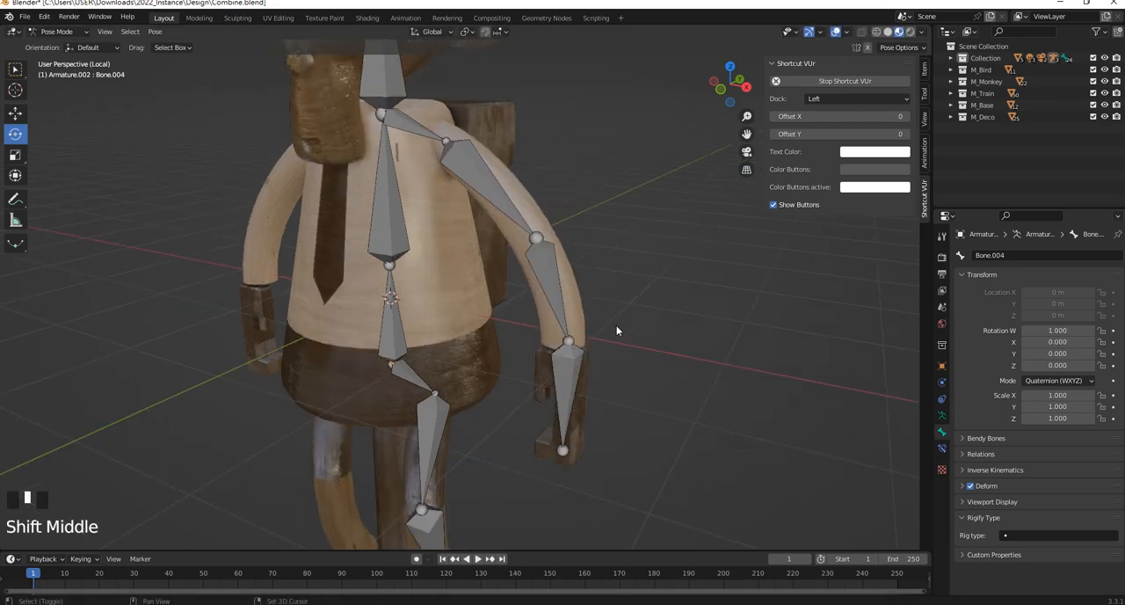
pyautogui.click(563, 378)
pyautogui.keyDown('shift'); pyautogui.click(568, 377); pyautogui.keyUp('shift')
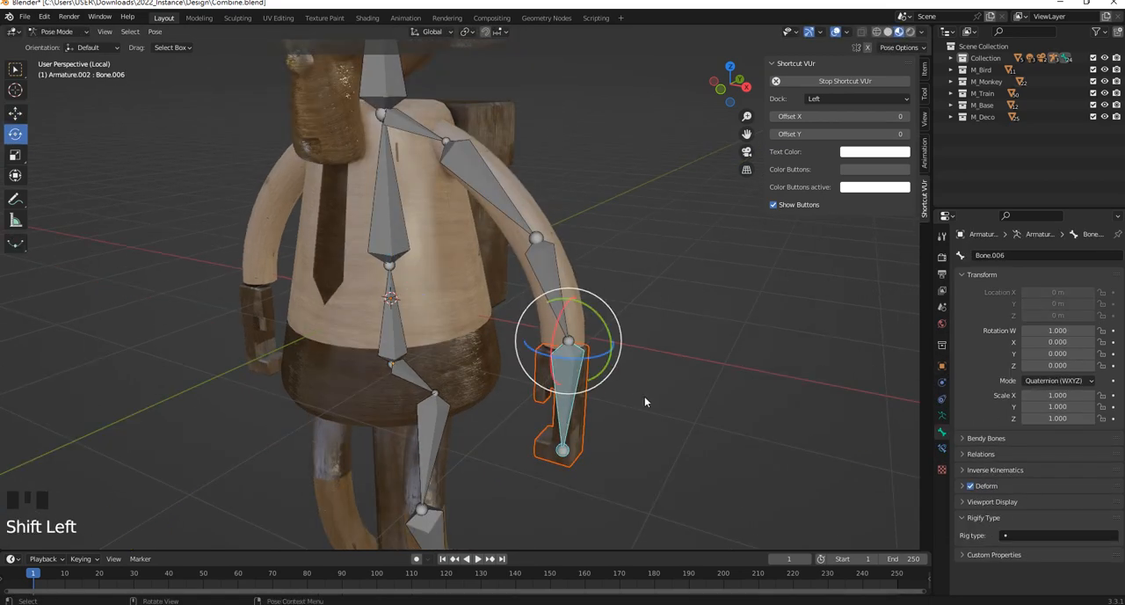
pyautogui.hotkey('ctrl', 'p')
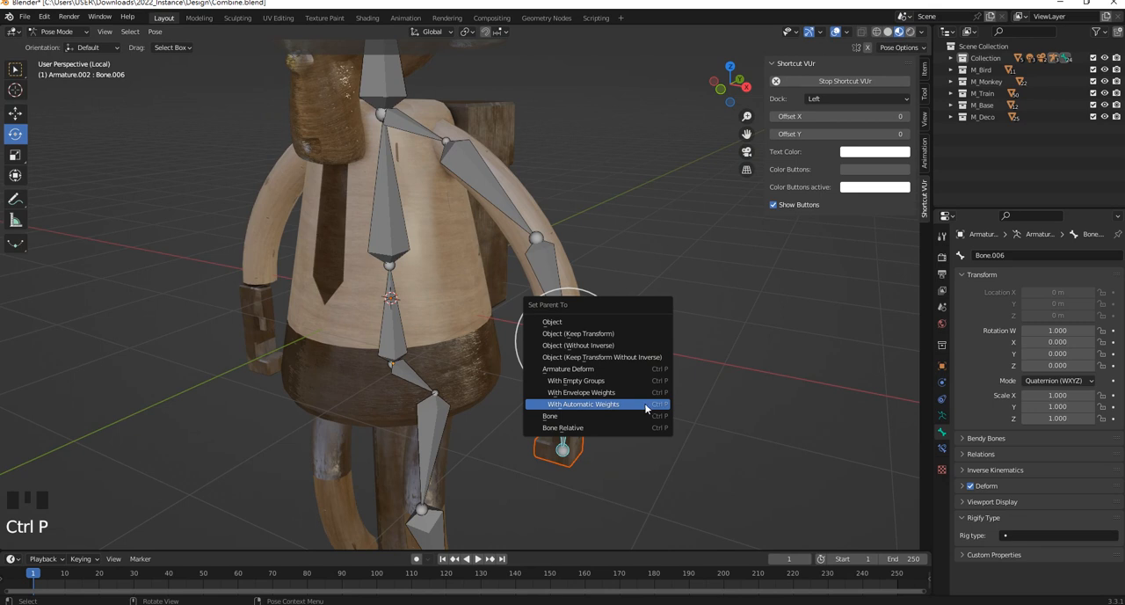
pyautogui.click(603, 416)
# Test the +X hand's binding by rotating the hand bone, undo the rotation, and clear the selection
pyautogui.moveTo(569, 367)
pyautogui.mouseDown()
pyautogui.moveTo(555, 379)
pyautogui.moveTo(567, 387)
pyautogui.mouseUp()
pyautogui.hotkey('ctrl', 'z')
pyautogui.click(617, 249)
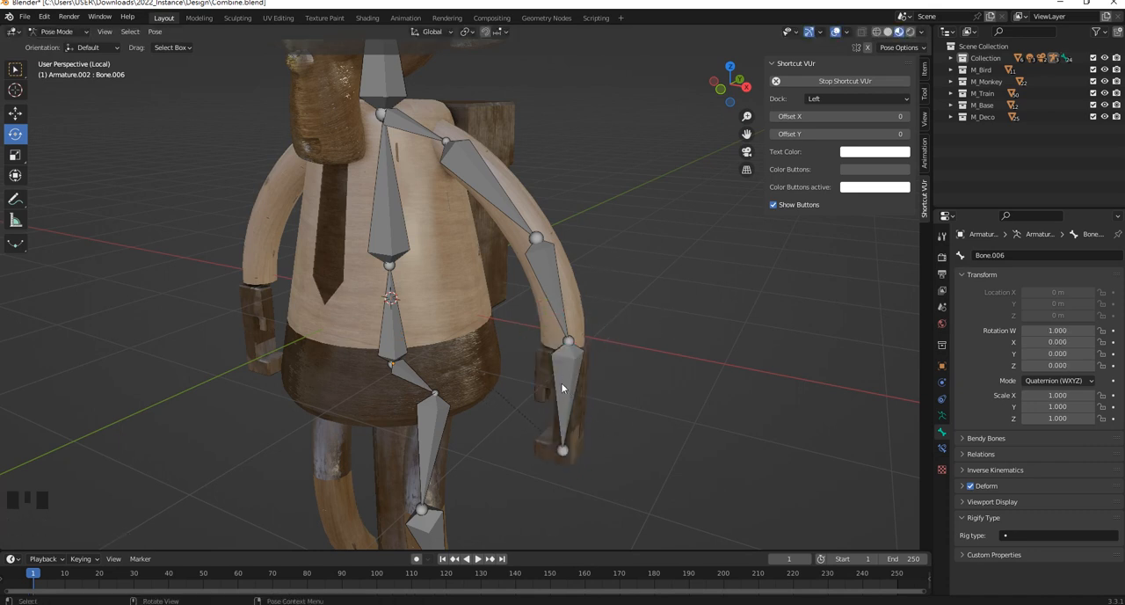
pyautogui.moveTo(561, 383)
pyautogui.mouseDown(button='middle')
pyautogui.moveTo(618, 361)
pyautogui.moveTo(545, 360)
pyautogui.moveTo(567, 363)
pyautogui.mouseUp(button='middle')
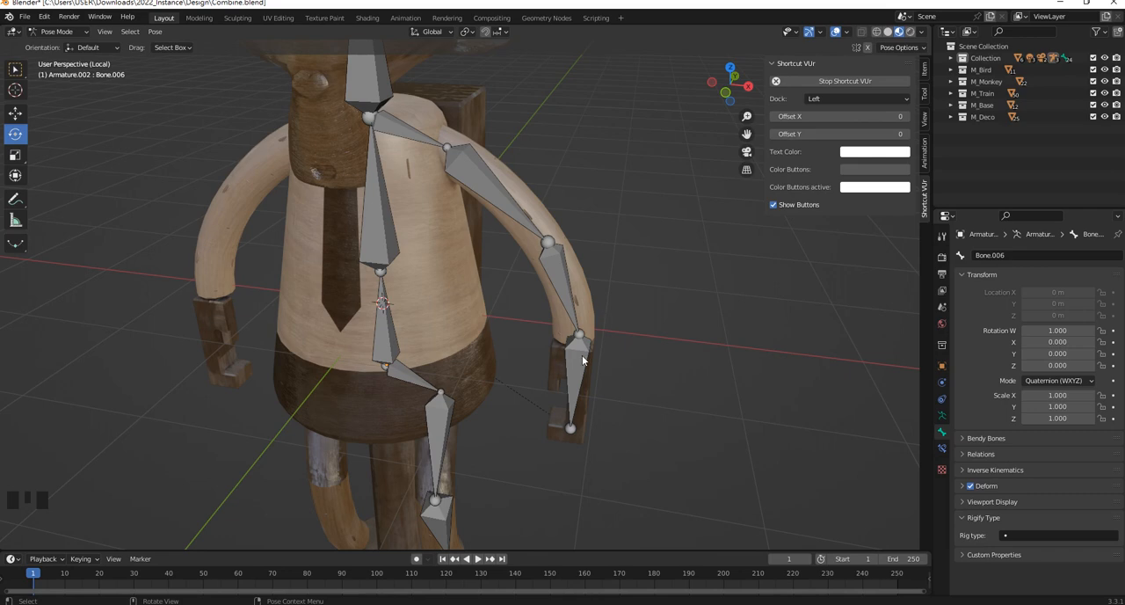
pyautogui.keyDown('shift'); pyautogui.moveTo(568, 352); pyautogui.dragTo(477, 332, button='middle'); pyautogui.keyUp('shift')
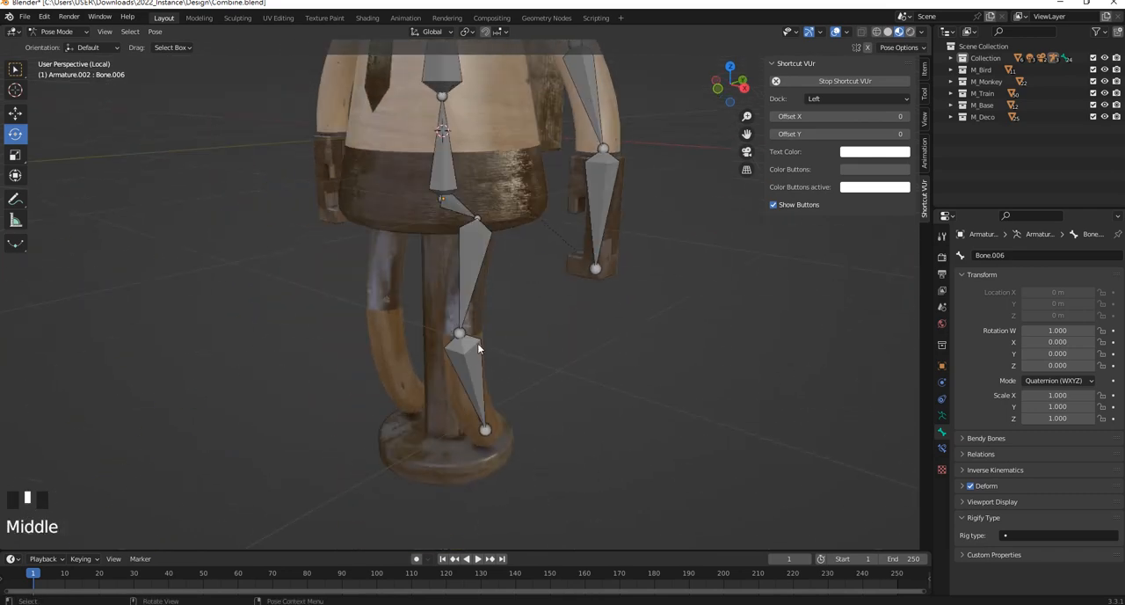
# Parent the +X leg mesh to its upper-leg and lower-leg bones with automatic weights
pyautogui.click(478, 321)
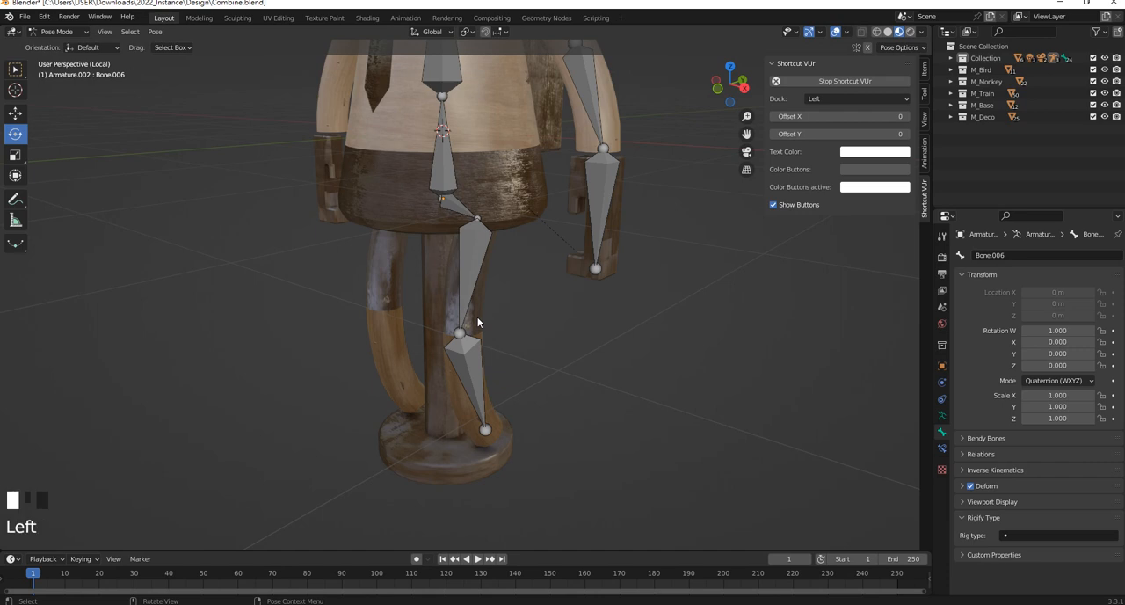
pyautogui.keyDown('shift'); pyautogui.click(471, 266); pyautogui.keyUp('shift')
pyautogui.keyDown('shift'); pyautogui.click(472, 380); pyautogui.keyUp('shift')
pyautogui.keyDown('shift'); pyautogui.moveTo(525, 405); pyautogui.dragTo(506, 372, button='middle'); pyautogui.keyUp('shift')
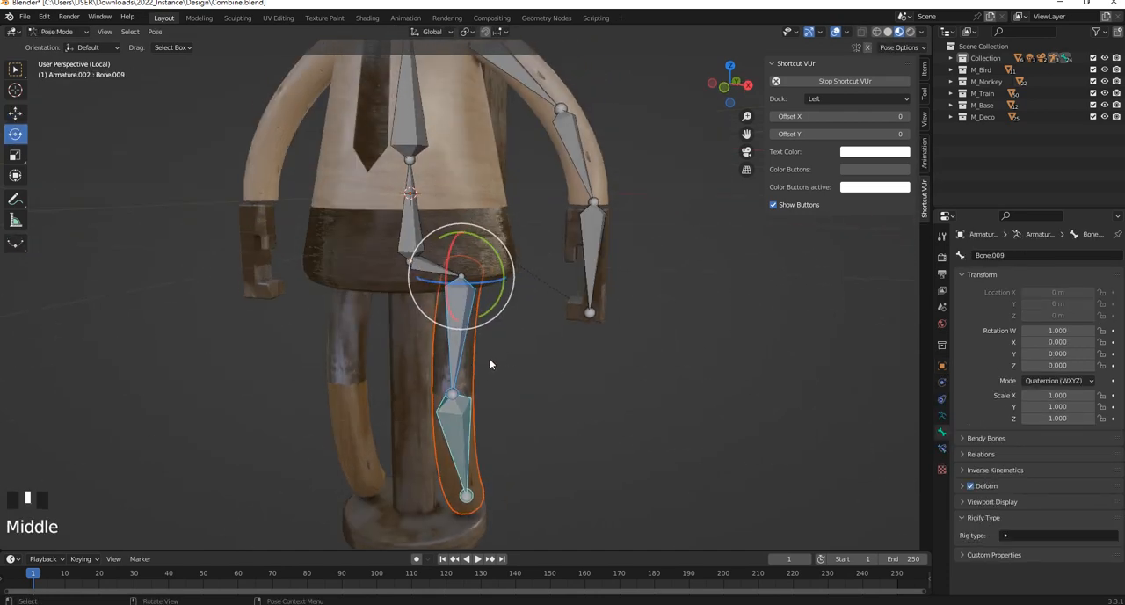
pyautogui.hotkey('ctrl', 'p')
pyautogui.click(488, 360)
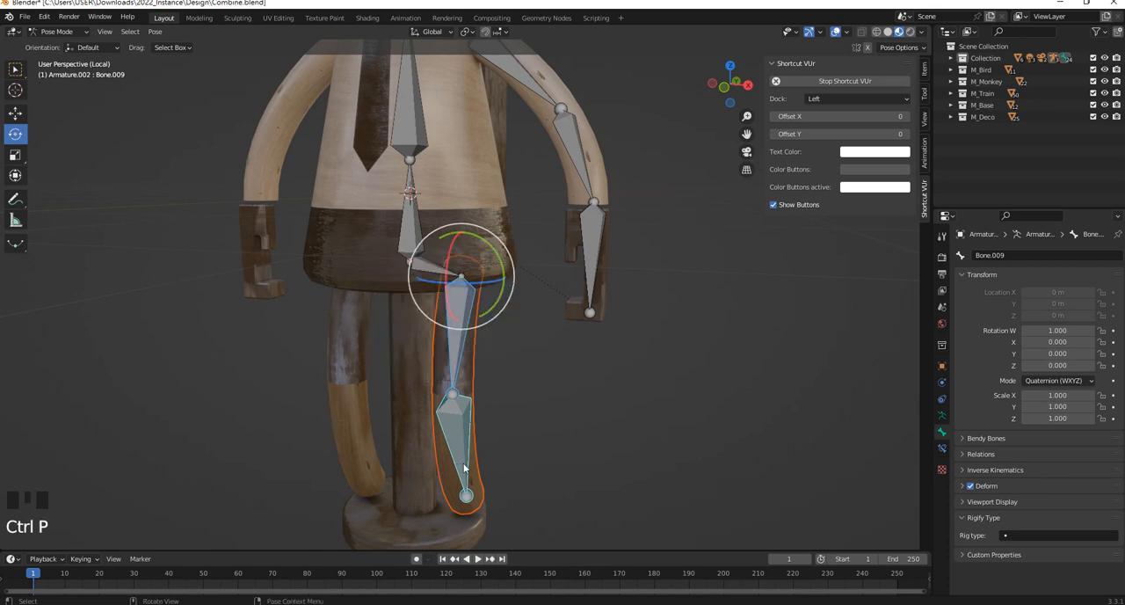
pyautogui.hotkey('ctrl', 'p')
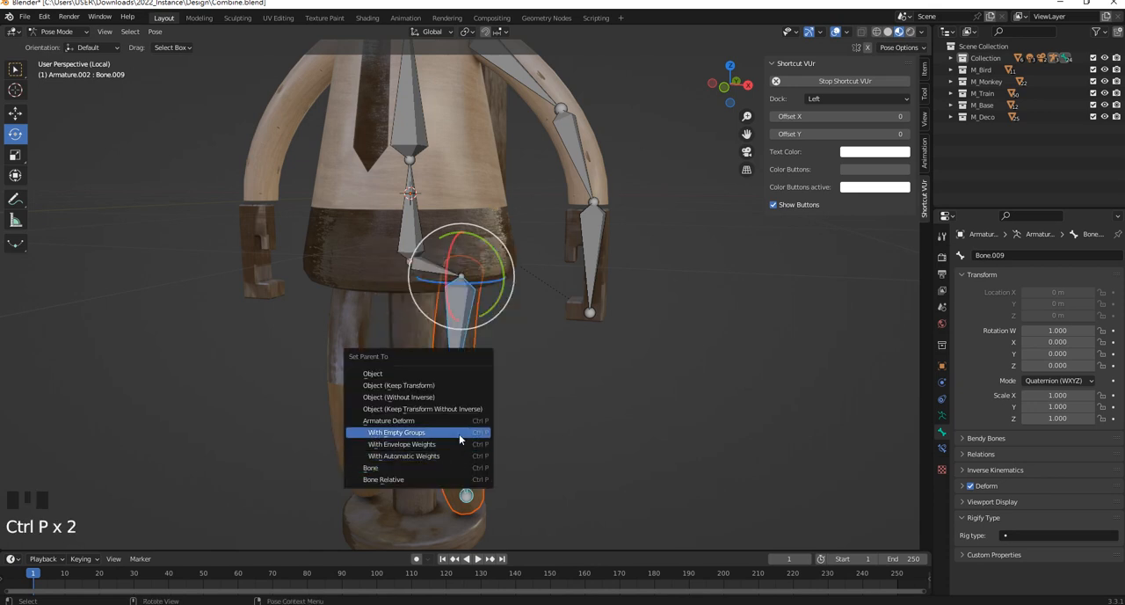
pyautogui.click(479, 455)
# Parent the monkey's head mesh to the head bone using the Bone parenting option
pyautogui.scroll(2, 423, 224)
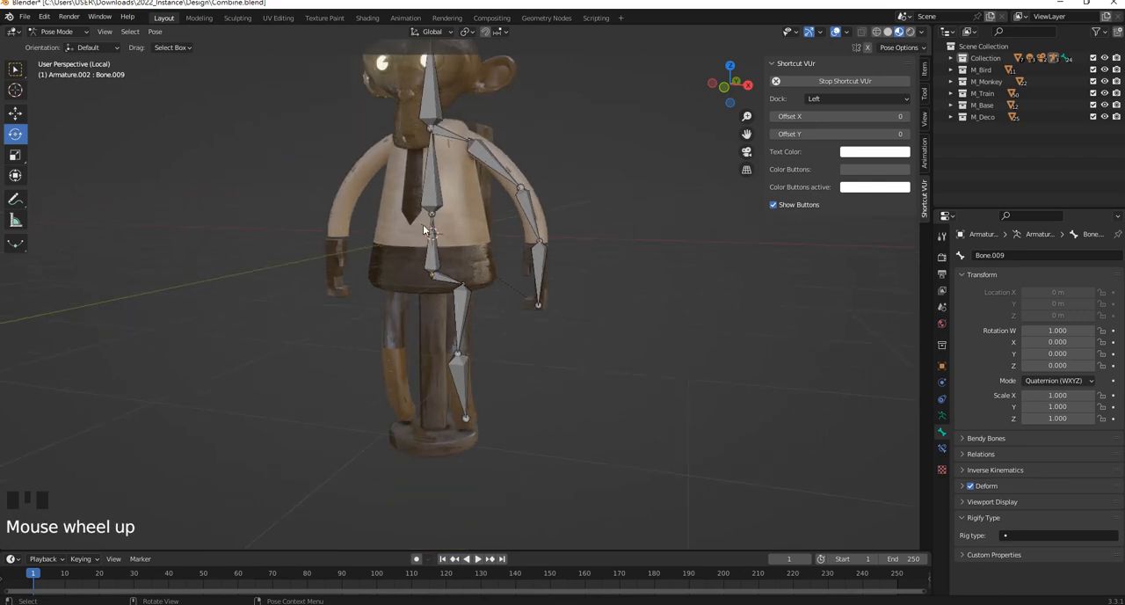
pyautogui.keyDown('shift'); pyautogui.moveTo(449, 155); pyautogui.dragTo(467, 266, button='middle'); pyautogui.keyUp('shift')
pyautogui.scroll(3, 474, 213)
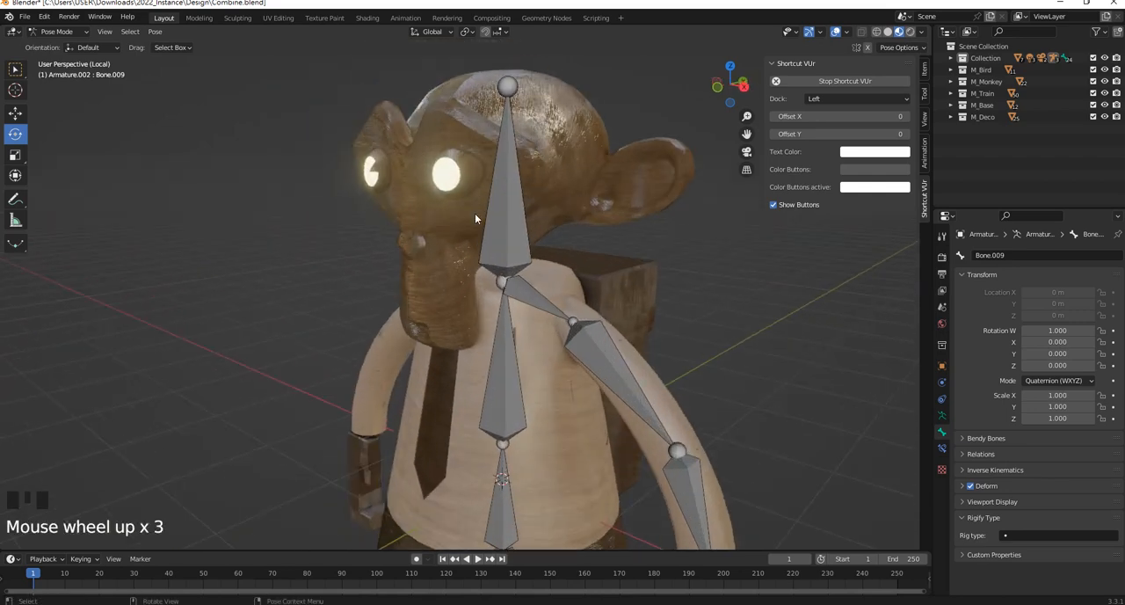
pyautogui.scroll(-3, 548, 295)
pyautogui.moveTo(548, 294); pyautogui.dragTo(480, 281, button='middle')
pyautogui.scroll(2, 568, 258)
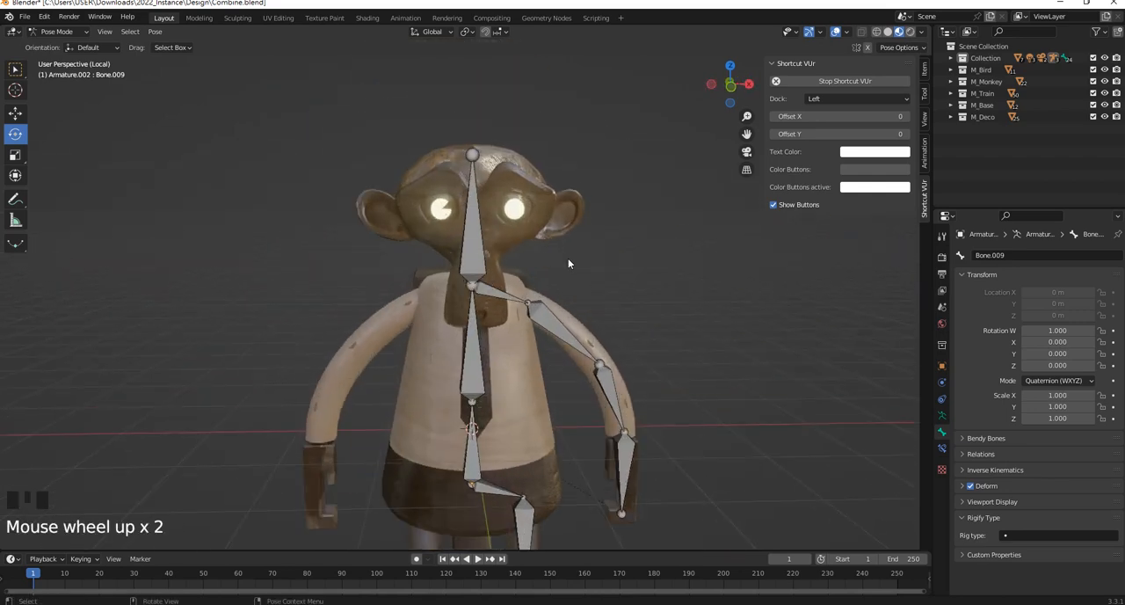
pyautogui.moveTo(568, 257); pyautogui.dragTo(477, 235, button='middle')
pyautogui.scroll(3, 478, 236)
pyautogui.click(505, 229)
pyautogui.keyDown('shift'); pyautogui.moveTo(545, 126); pyautogui.dragTo(539, 207, button='middle'); pyautogui.keyUp('shift')
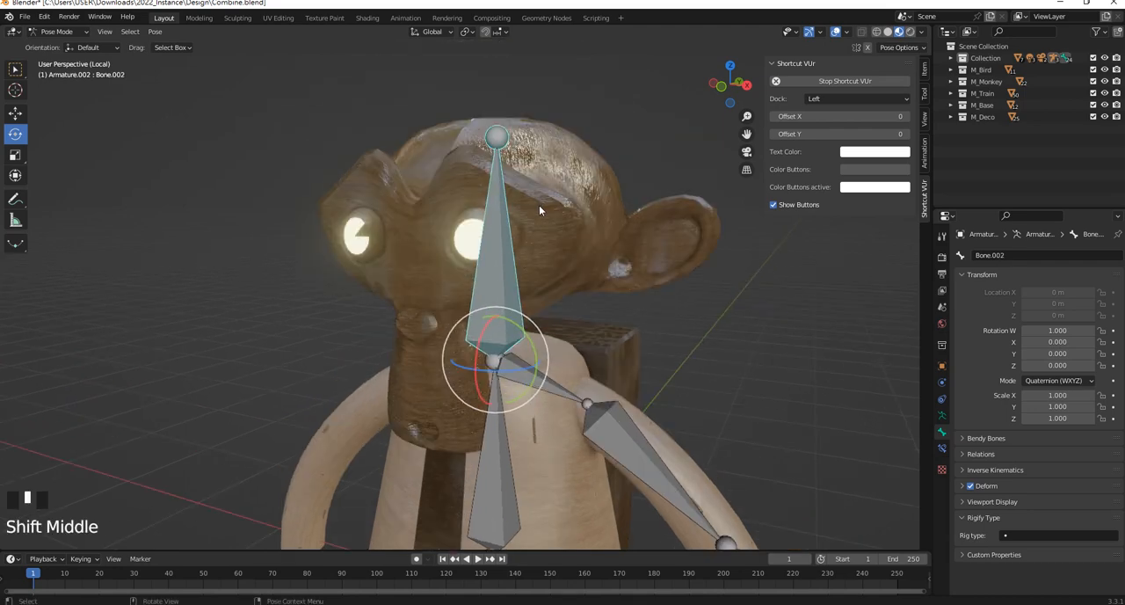
pyautogui.click(539, 211)
pyautogui.keyDown('shift'); pyautogui.click(509, 323); pyautogui.keyUp('shift')
pyautogui.keyDown('shift'); pyautogui.click(508, 329); pyautogui.keyUp('shift')
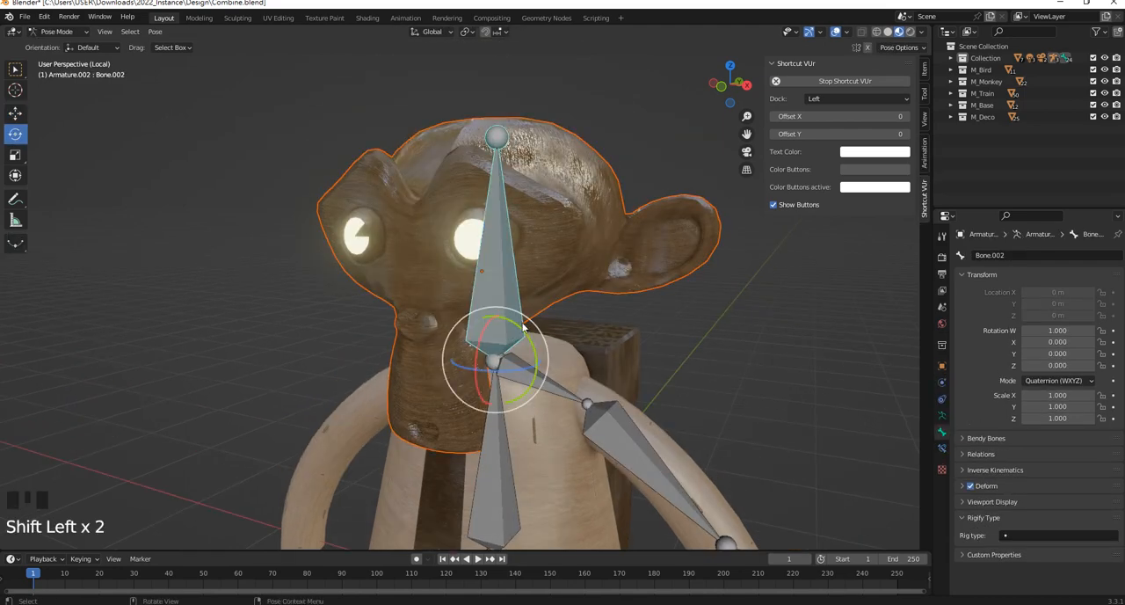
pyautogui.hotkey('ctrl', 'p')
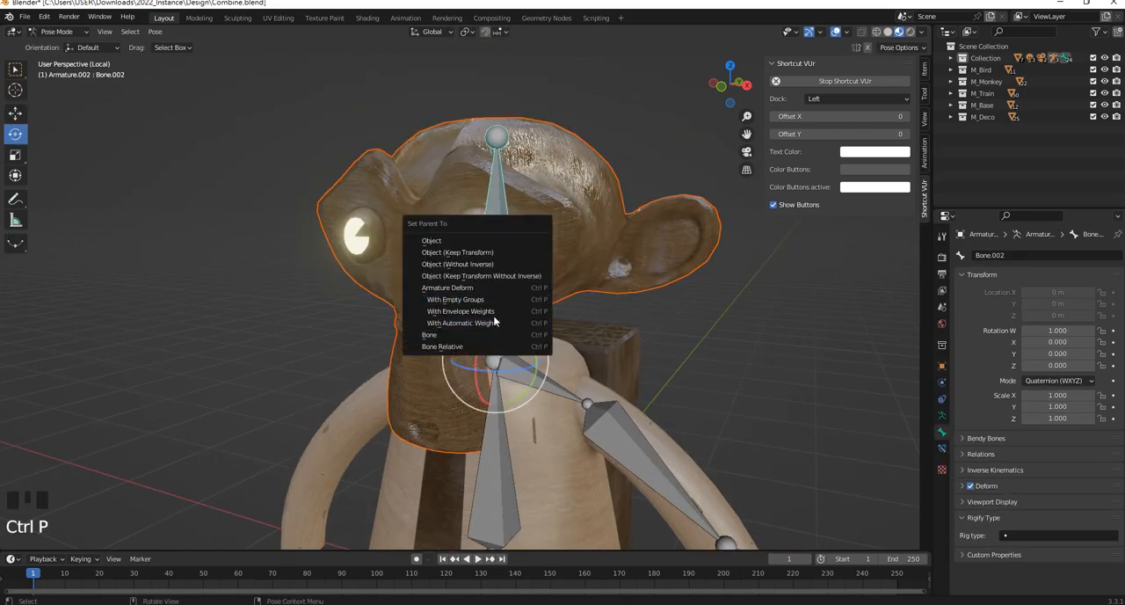
pyautogui.click(456, 336)
# Examine the rigged figure from the front and side to check the bones against the body meshes
pyautogui.scroll(-3, 456, 336)
pyautogui.moveTo(457, 336); pyautogui.dragTo(450, 314, button='middle')
pyautogui.moveTo(450, 315); pyautogui.dragTo(645, 280)
pyautogui.keyDown('shift'); pyautogui.moveTo(645, 281); pyautogui.dragTo(554, 242, button='middle'); pyautogui.keyUp('shift')
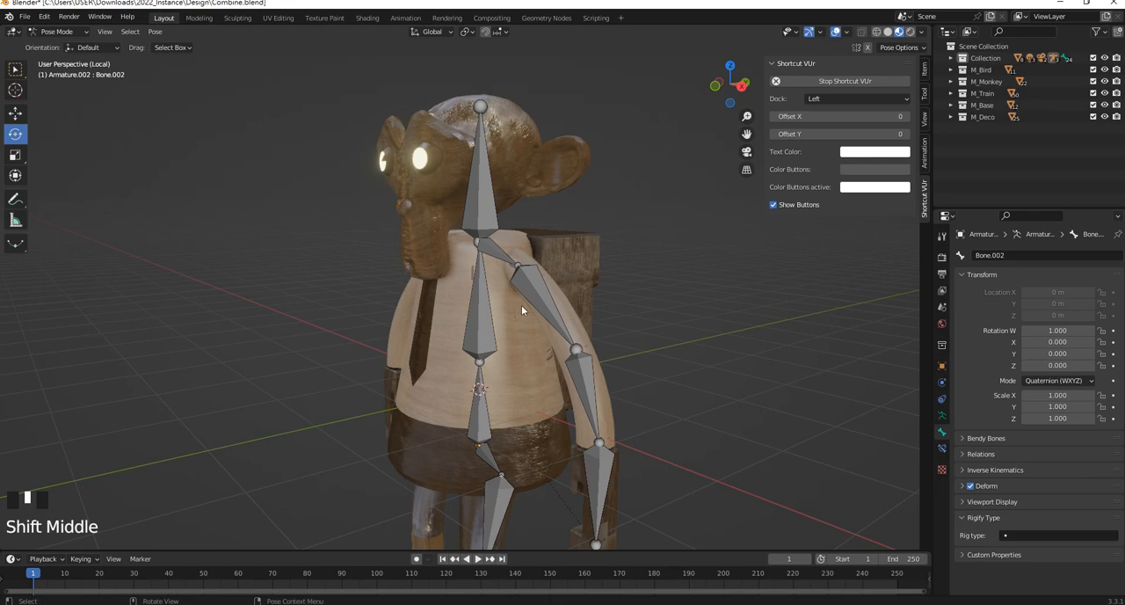
pyautogui.moveTo(521, 305); pyautogui.dragTo(630, 299, button='middle')
pyautogui.scroll(4, 476, 310)
pyautogui.moveTo(477, 305); pyautogui.dragTo(549, 298, button='middle')
pyautogui.scroll(-3, 440, 307)
pyautogui.scroll(2, 550, 298)
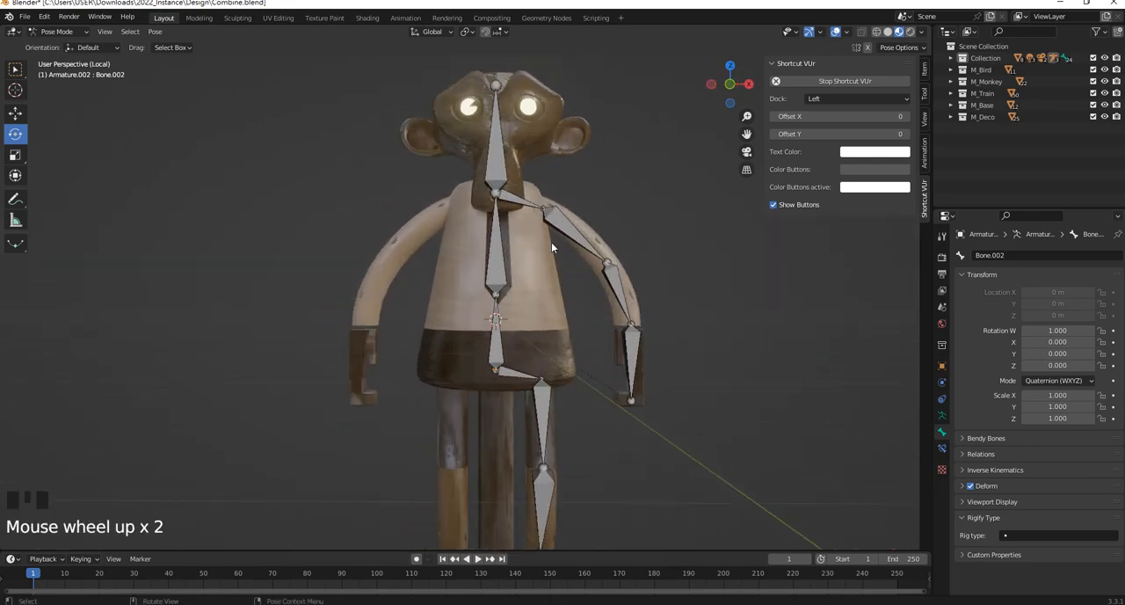
pyautogui.moveTo(529, 223); pyautogui.dragTo(508, 255, button='middle')
pyautogui.click(508, 255)
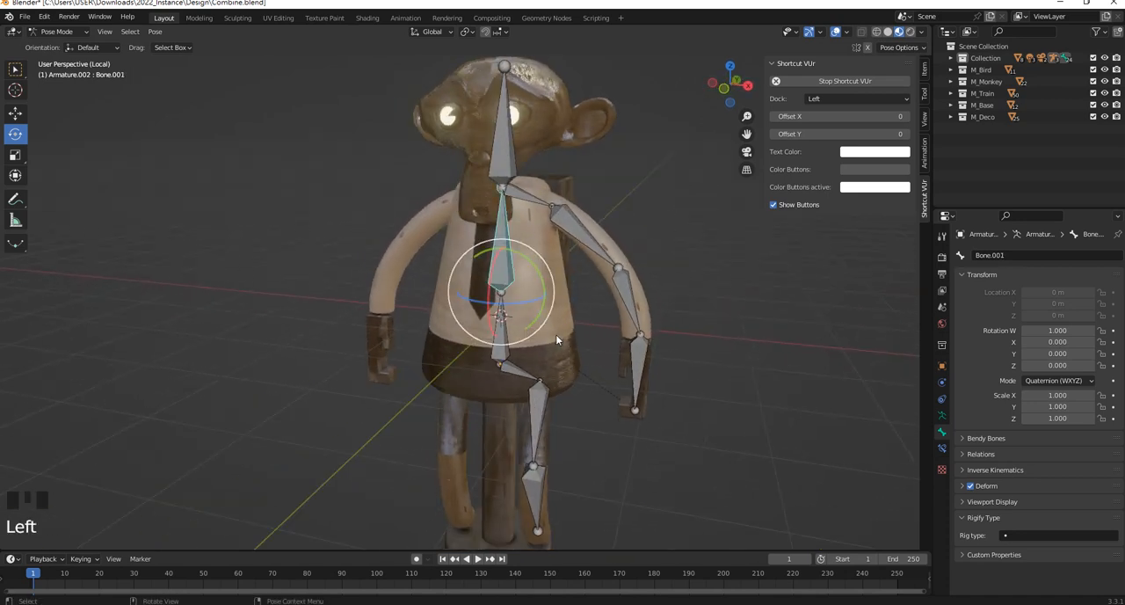
pyautogui.scroll(2, 556, 335)
pyautogui.moveTo(554, 339); pyautogui.dragTo(592, 348, button='middle')
pyautogui.click(587, 349)
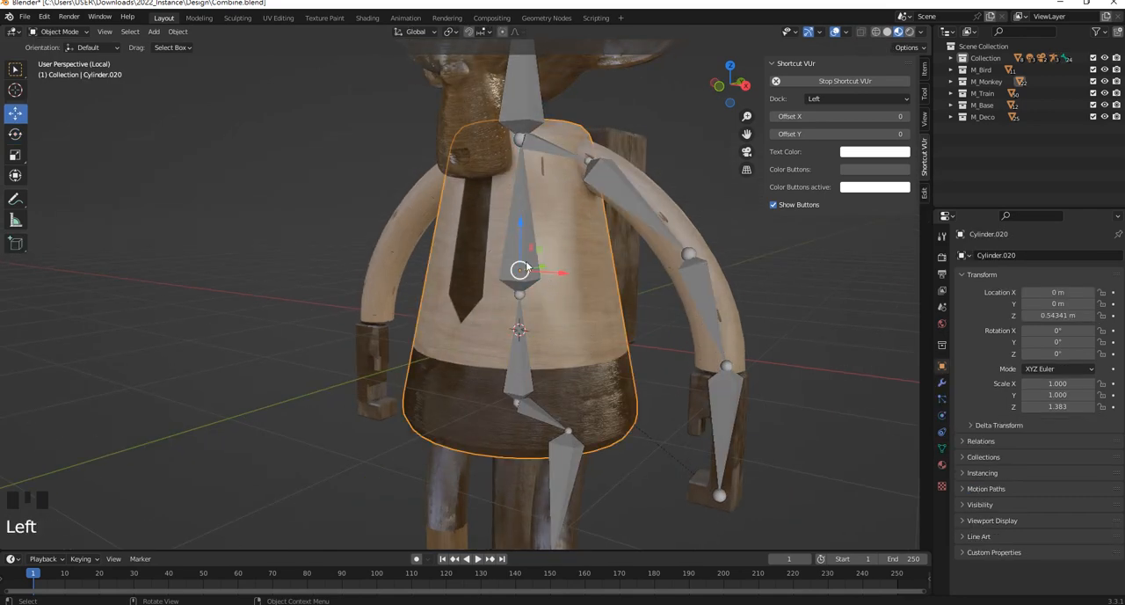
pyautogui.scroll(-3, 498, 315)
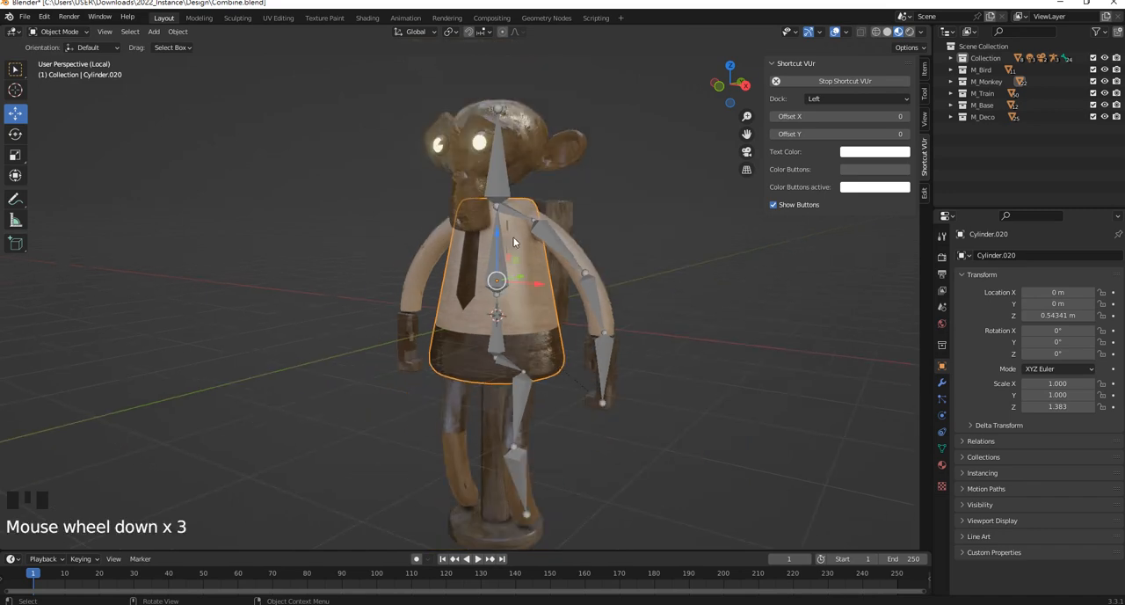
pyautogui.click(589, 227)
# Parent the torso mesh to the upper spine bone using the Bone parenting option
pyautogui.scroll(2, 510, 268)
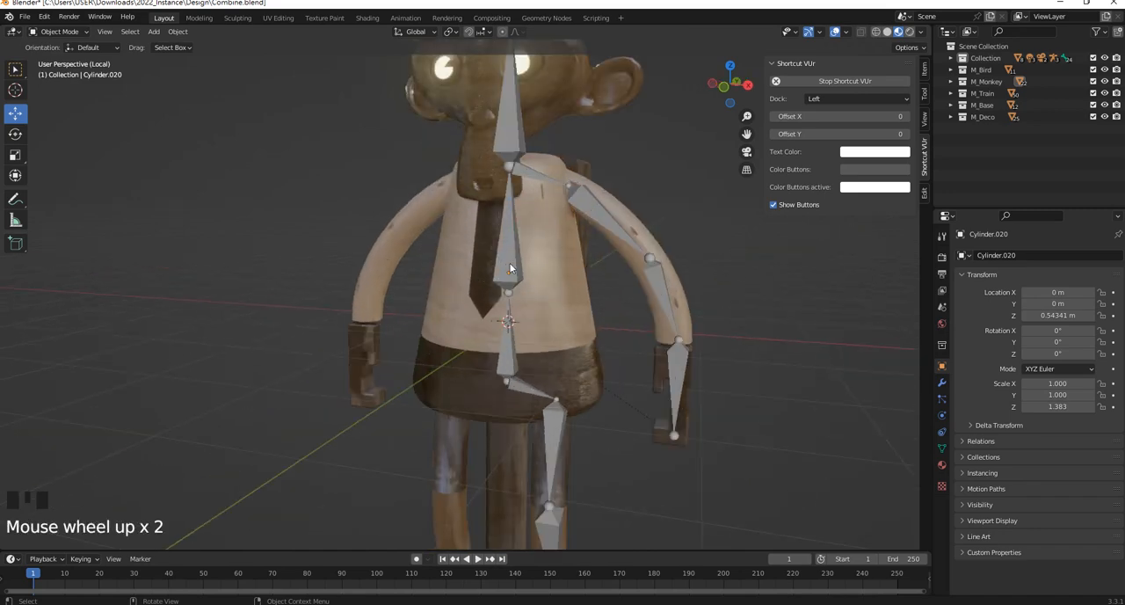
pyautogui.click(572, 299)
pyautogui.keyDown('shift'); pyautogui.click(511, 211); pyautogui.keyUp('shift')
pyautogui.keyDown('shift'); pyautogui.click(516, 225); pyautogui.keyUp('shift')
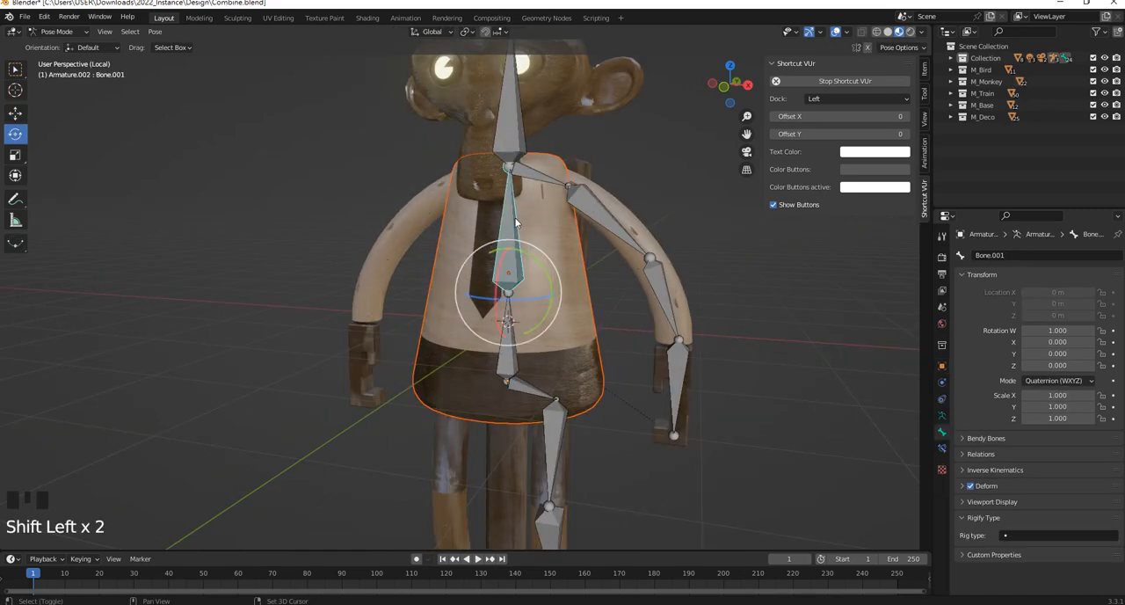
pyautogui.hotkey('ctrl', 'p')
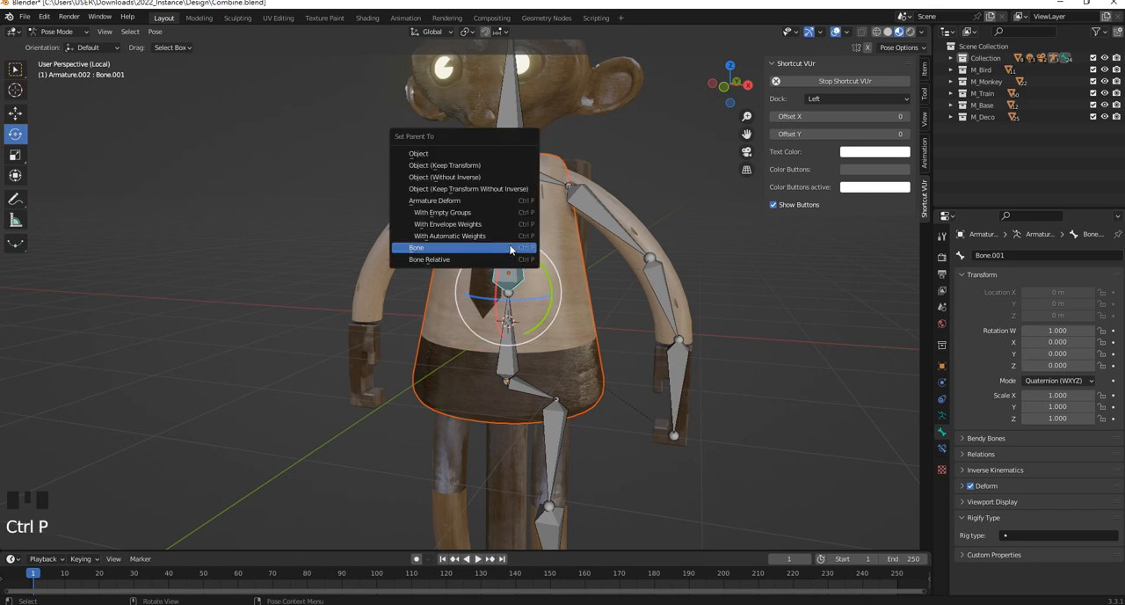
pyautogui.click(494, 247)
# Test the rig by rotating the +X shoulder bone, undo the rotation, and clear the selection
pyautogui.scroll(-1, 517, 251)
pyautogui.click(532, 205)
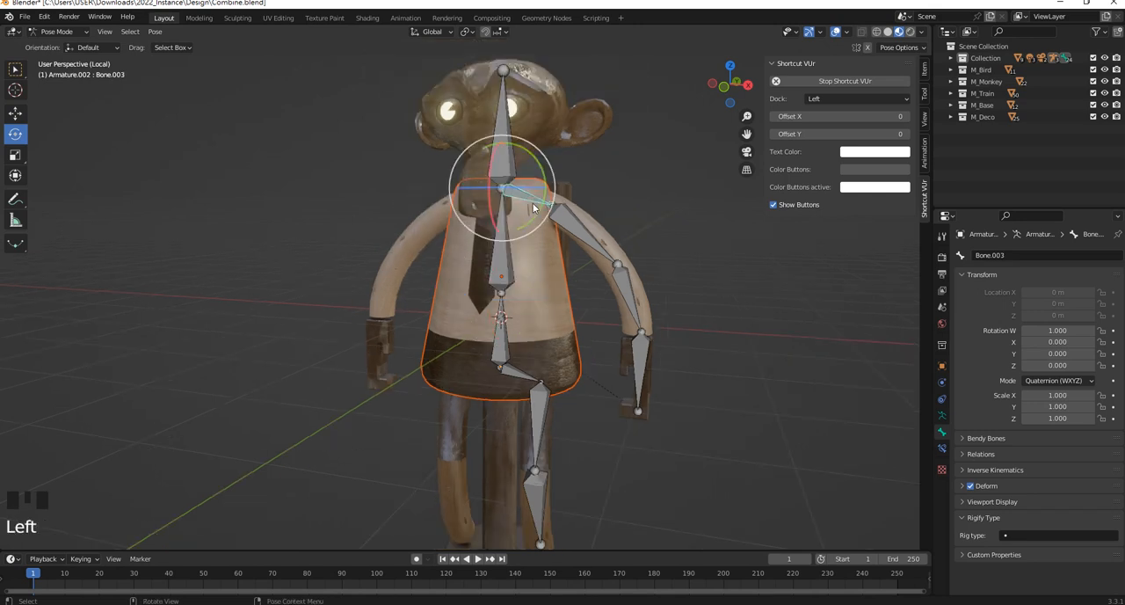
pyautogui.moveTo(526, 198); pyautogui.dragTo(592, 213)
pyautogui.moveTo(593, 212); pyautogui.dragTo(567, 247, button='middle')
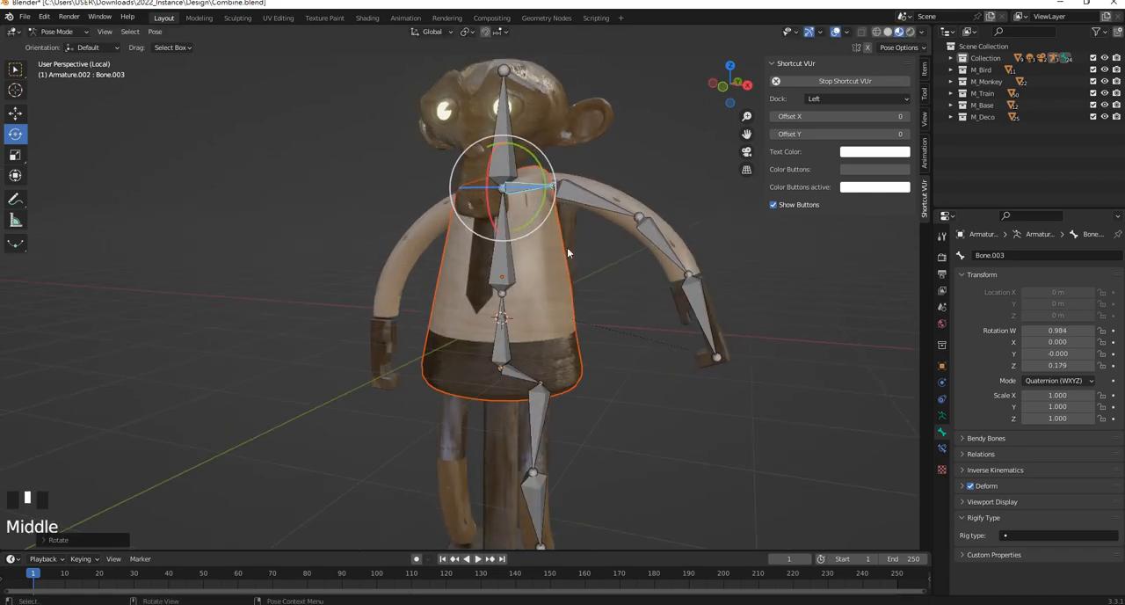
pyautogui.scroll(2, 561, 259)
pyautogui.hotkey('ctrl', 'z')
pyautogui.hotkey('ctrl', 'z')
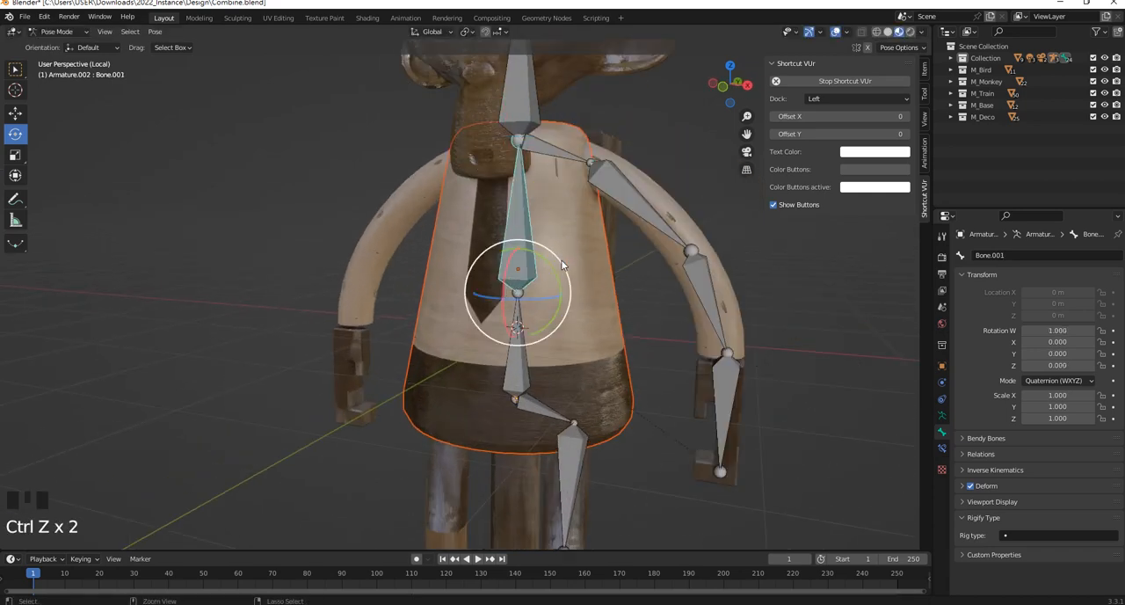
pyautogui.hotkey('ctrl', 'z')
pyautogui.click(631, 278)
# Try rotating the +X shoulder bone once more, undo the rotation, and deselect the bone
pyautogui.keyDown('shift'); pyautogui.moveTo(631, 278); pyautogui.dragTo(508, 183, button='middle'); pyautogui.keyUp('shift')
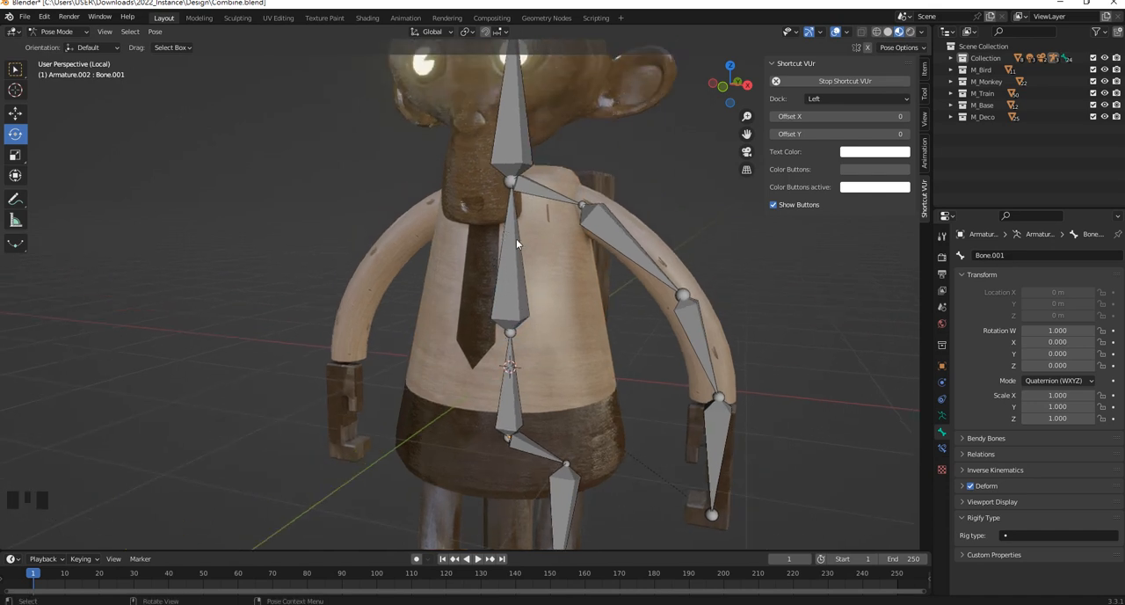
pyautogui.scroll(-3, 507, 295)
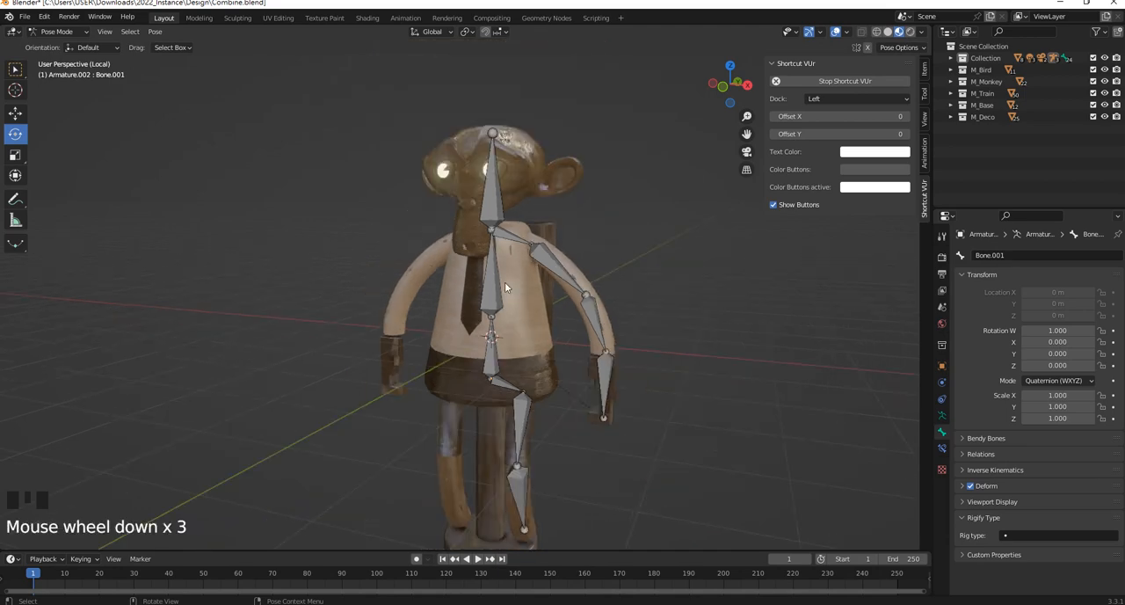
pyautogui.scroll(3, 519, 263)
pyautogui.click(550, 202)
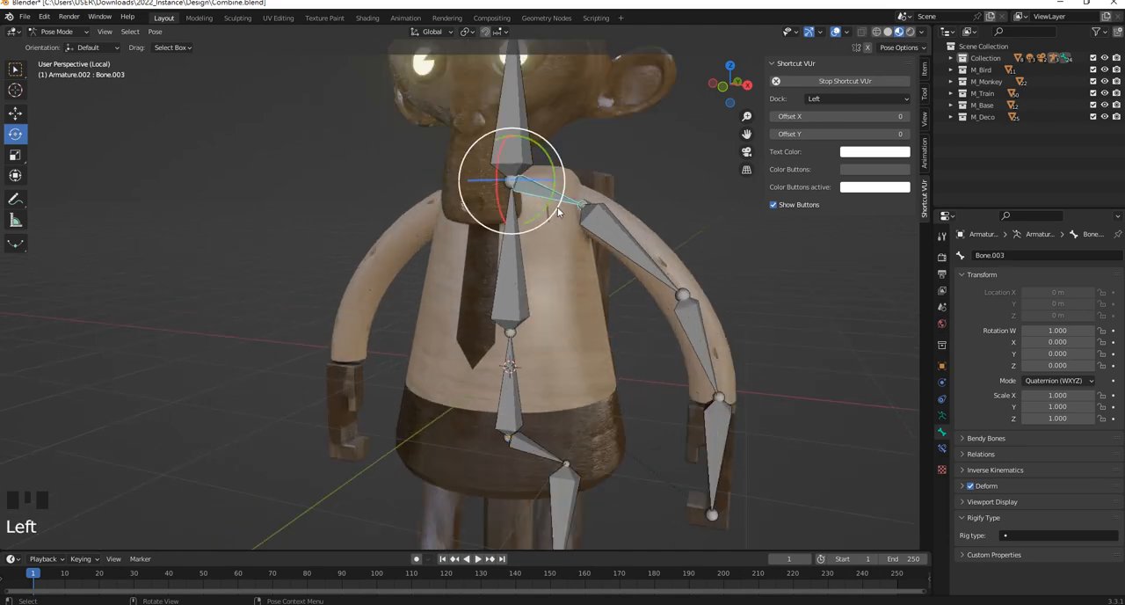
pyautogui.moveTo(557, 207); pyautogui.dragTo(554, 189)
pyautogui.hotkey('ctrl', 'z')
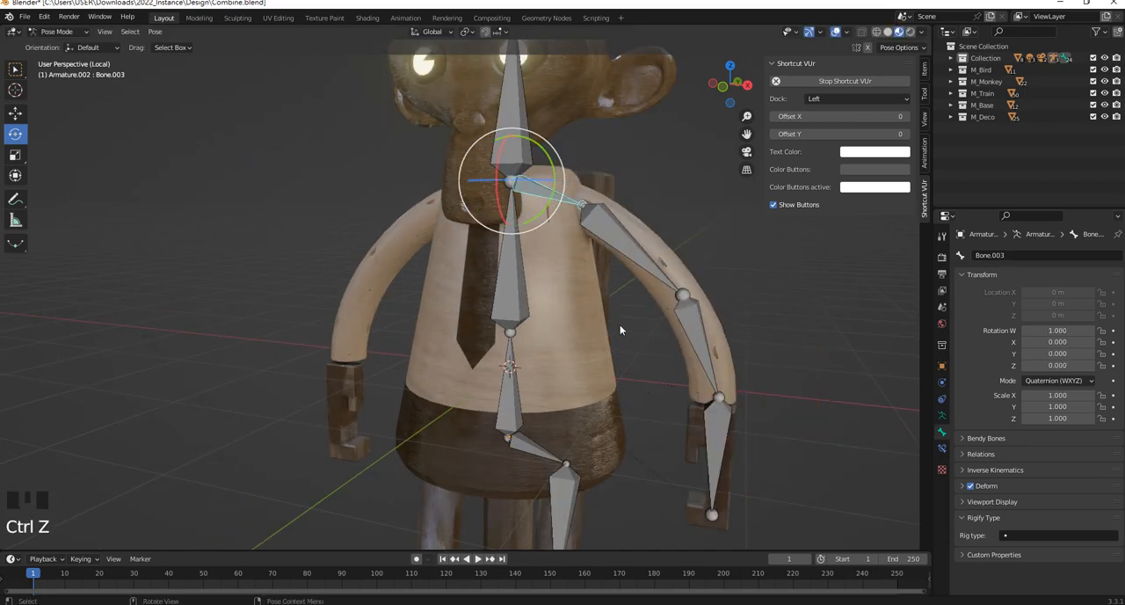
pyautogui.click(535, 277)
pyautogui.moveTo(535, 277); pyautogui.dragTo(508, 281, button='middle')
pyautogui.click(510, 283)
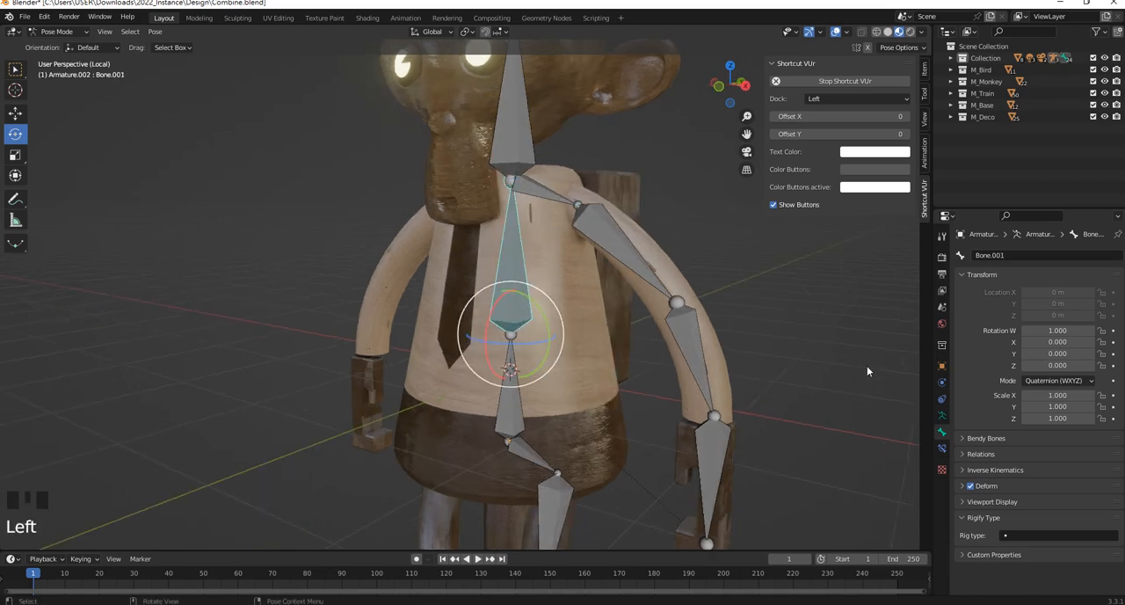
pyautogui.scroll(-1, 543, 311)
pyautogui.scroll(1, 543, 311)
# Select the head bone together with the +X shoulder, arm, hand, hip and leg bones
pyautogui.click(501, 154)
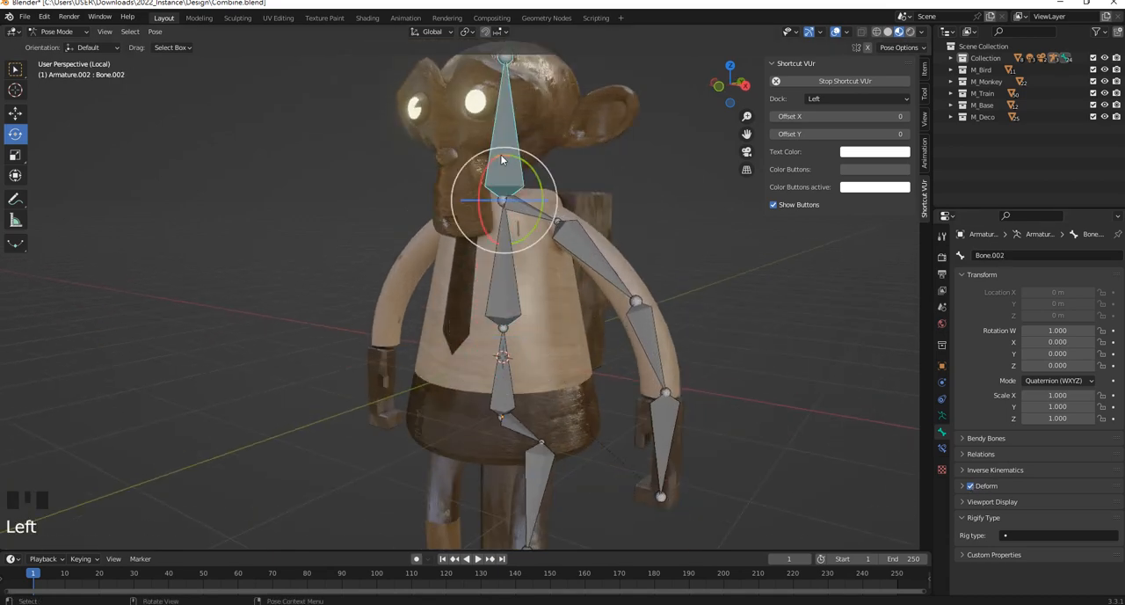
pyautogui.scroll(3, 506, 194)
pyautogui.scroll(1, 130, 66)
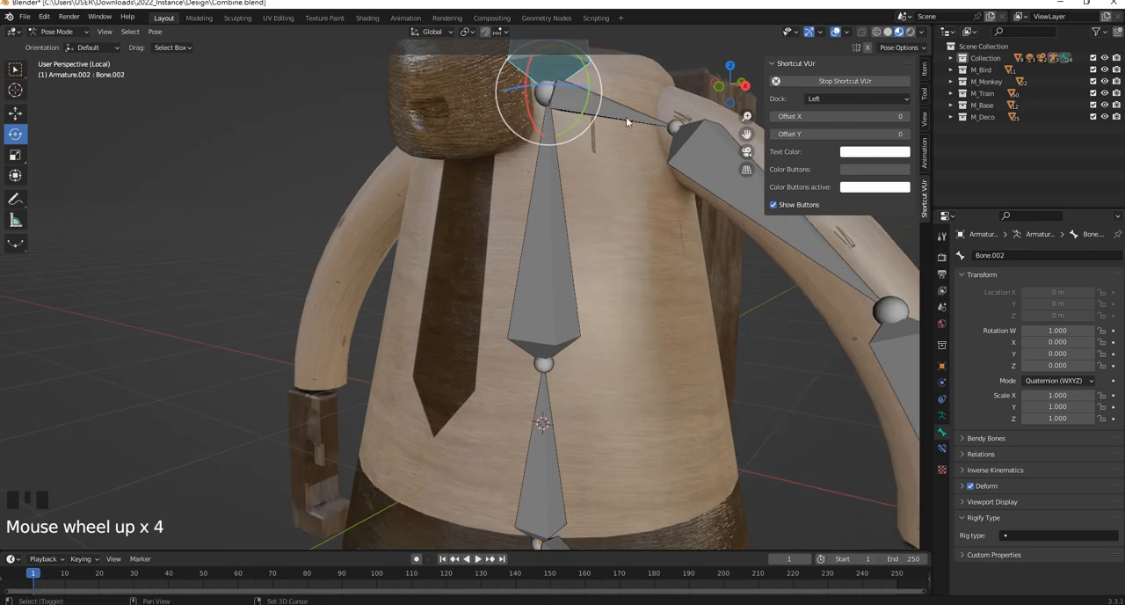
pyautogui.keyDown('shift'); pyautogui.click(626, 117); pyautogui.keyUp('shift')
pyautogui.keyDown('shift'); pyautogui.click(739, 150); pyautogui.keyUp('shift')
pyautogui.scroll(-4, 718, 409)
pyautogui.keyDown('shift'); pyautogui.moveTo(717, 454); pyautogui.dragTo(639, 348); pyautogui.keyUp('shift')
pyautogui.keyDown('shift'); pyautogui.moveTo(588, 430); pyautogui.dragTo(621, 238, button='middle'); pyautogui.keyUp('shift')
pyautogui.keyDown('shift'); pyautogui.moveTo(628, 458); pyautogui.dragTo(524, 254); pyautogui.keyUp('shift')
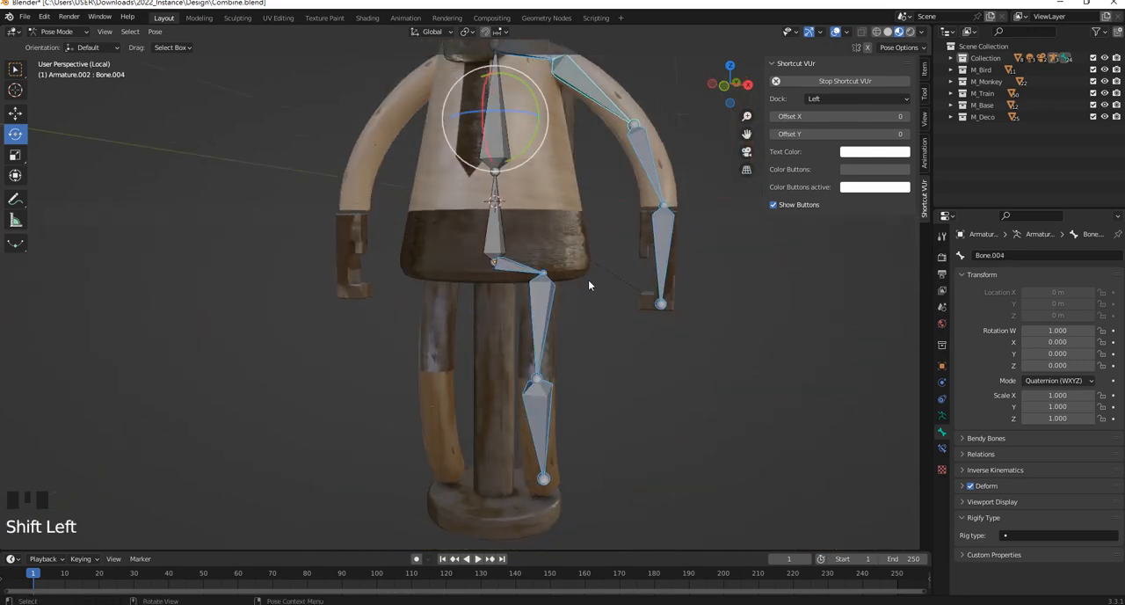
# Turn off Deform for all the selected head, shoulder, arm, hand, hip and leg bones, and deselect them
pyautogui.keyDown('shift'); pyautogui.moveTo(690, 322); pyautogui.dragTo(640, 366, button='middle'); pyautogui.keyUp('shift')
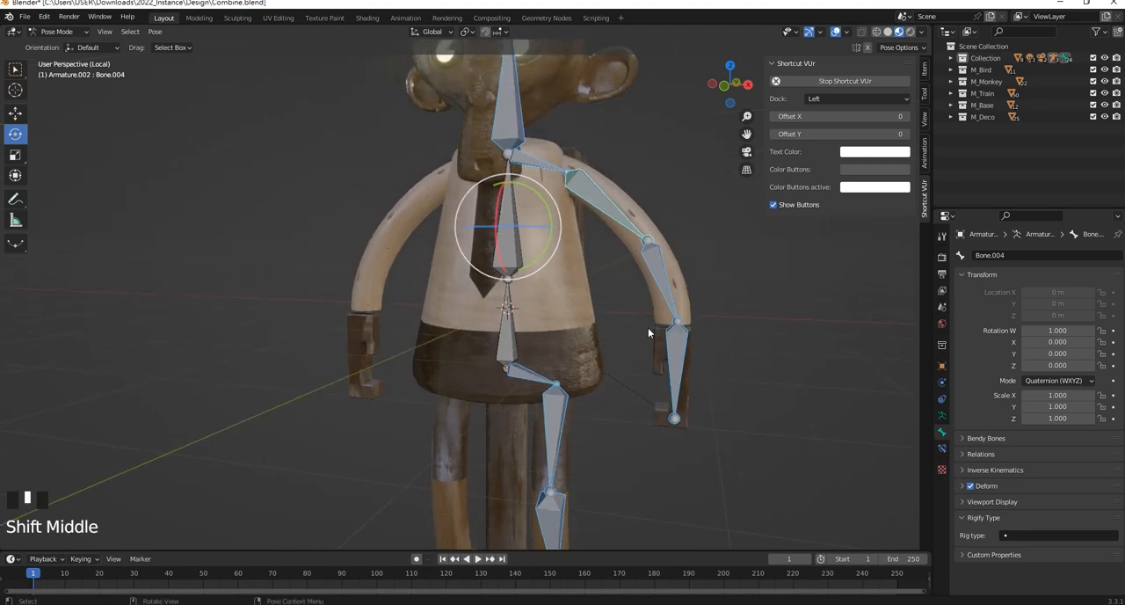
pyautogui.keyDown('alt'); pyautogui.click(971, 485); pyautogui.keyUp('alt')
pyautogui.click(733, 477)
# Check the Deform setting of the +X forearm, hand, hip and leg bones and of both spine bones
pyautogui.click(662, 271)
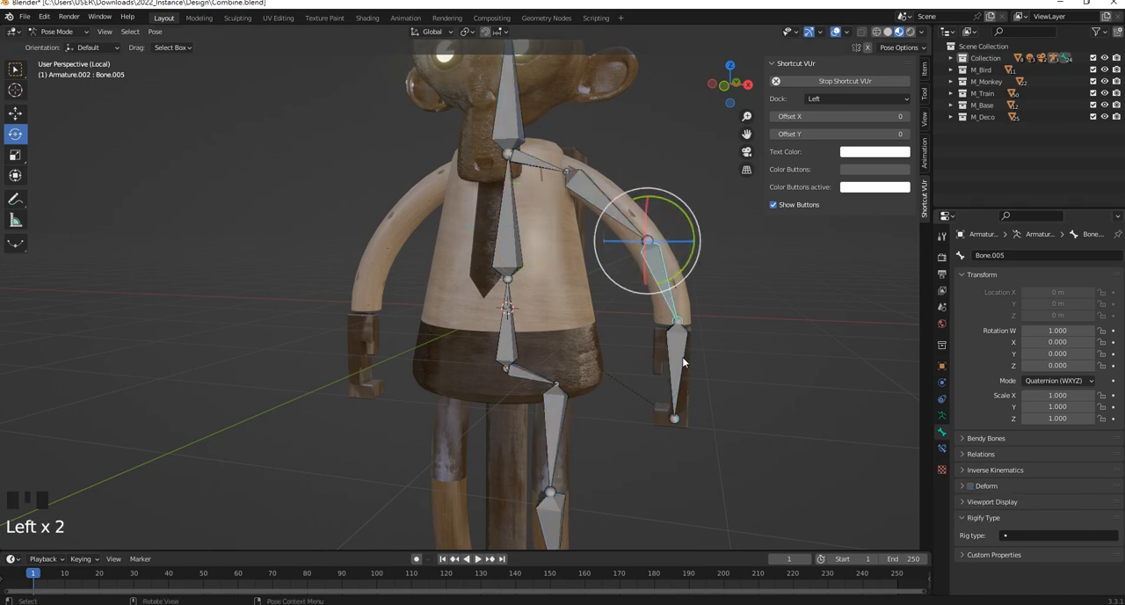
pyautogui.click(683, 362)
pyautogui.click(539, 380)
pyautogui.click(558, 429)
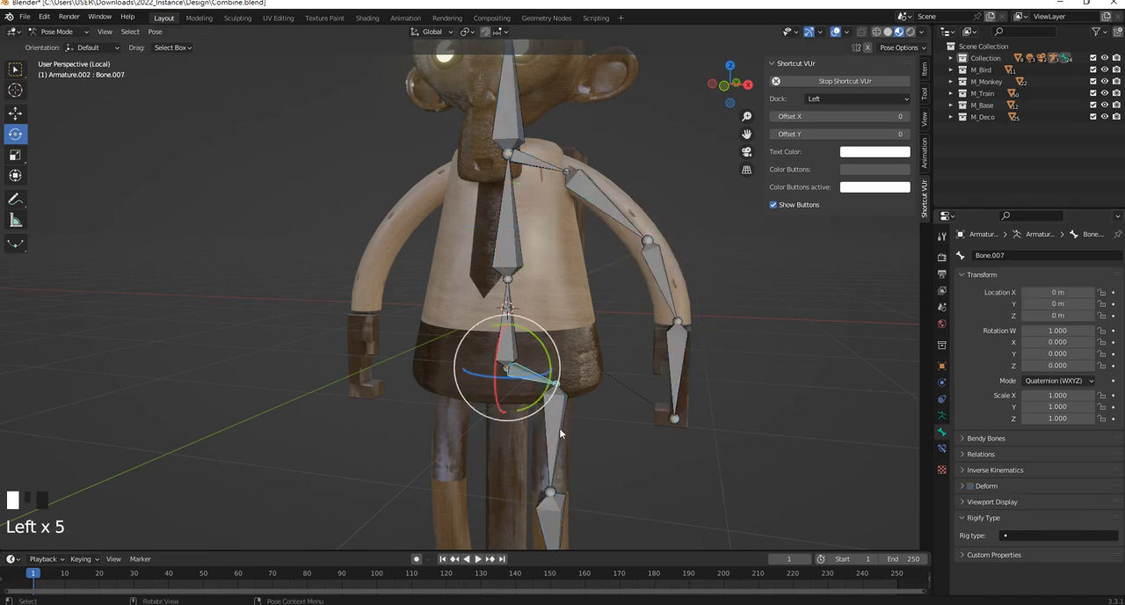
pyautogui.click(557, 517)
pyautogui.keyDown('shift'); pyautogui.moveTo(669, 372); pyautogui.dragTo(660, 301, button='middle'); pyautogui.keyUp('shift')
pyautogui.keyDown('shift'); pyautogui.moveTo(588, 251); pyautogui.dragTo(610, 282, button='middle'); pyautogui.keyUp('shift')
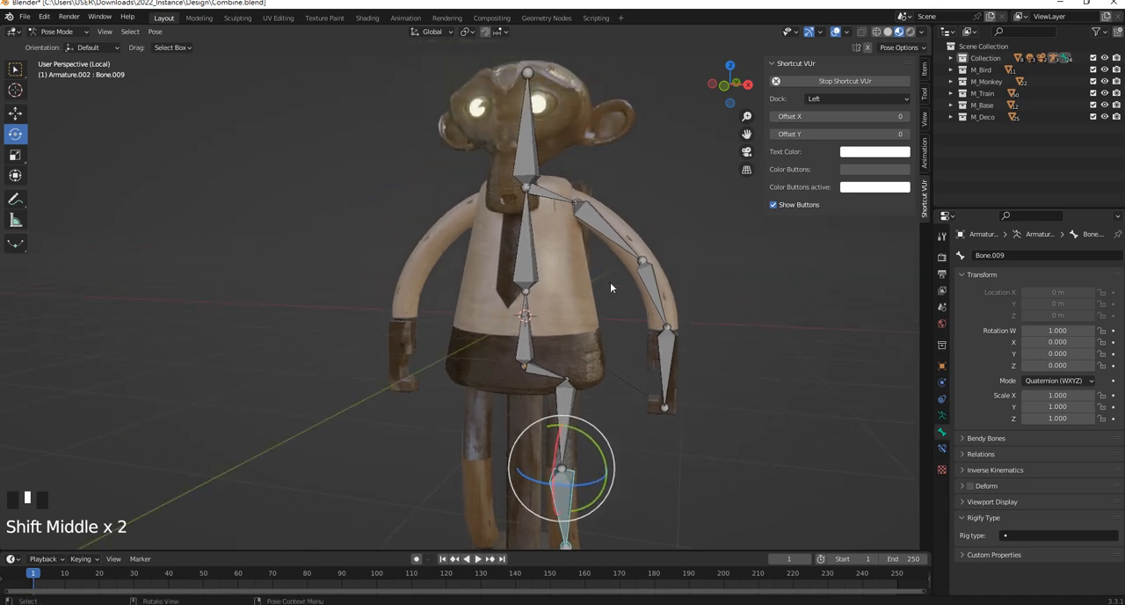
pyautogui.scroll(2, 568, 253)
pyautogui.moveTo(568, 254); pyautogui.dragTo(553, 265, button='middle')
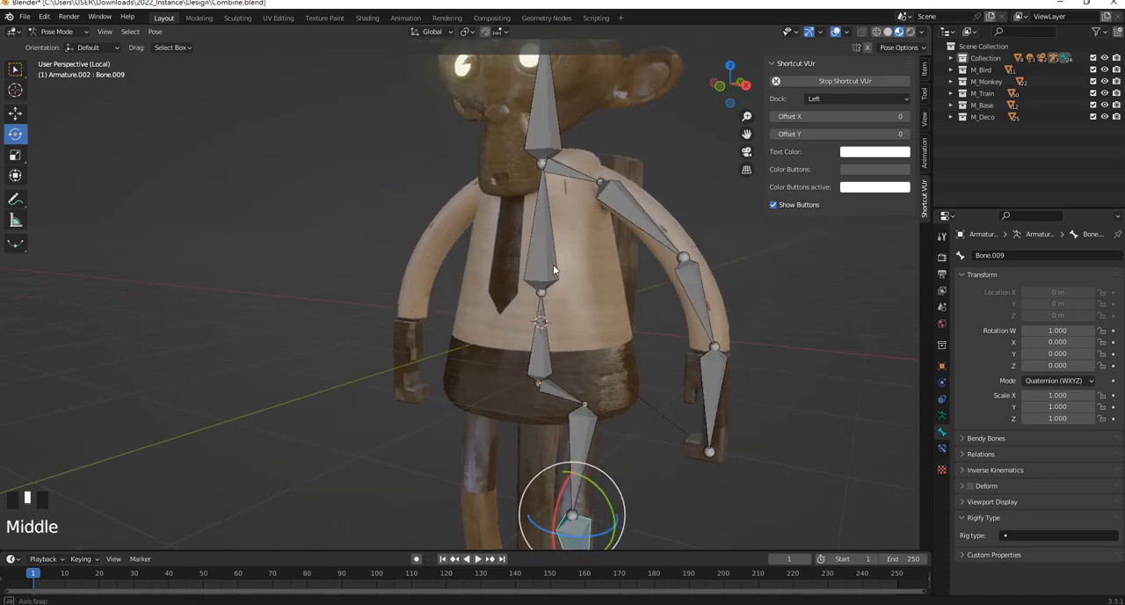
pyautogui.click(538, 249)
pyautogui.scroll(1, 559, 327)
pyautogui.keyDown('shift'); pyautogui.click(563, 382); pyautogui.keyUp('shift')
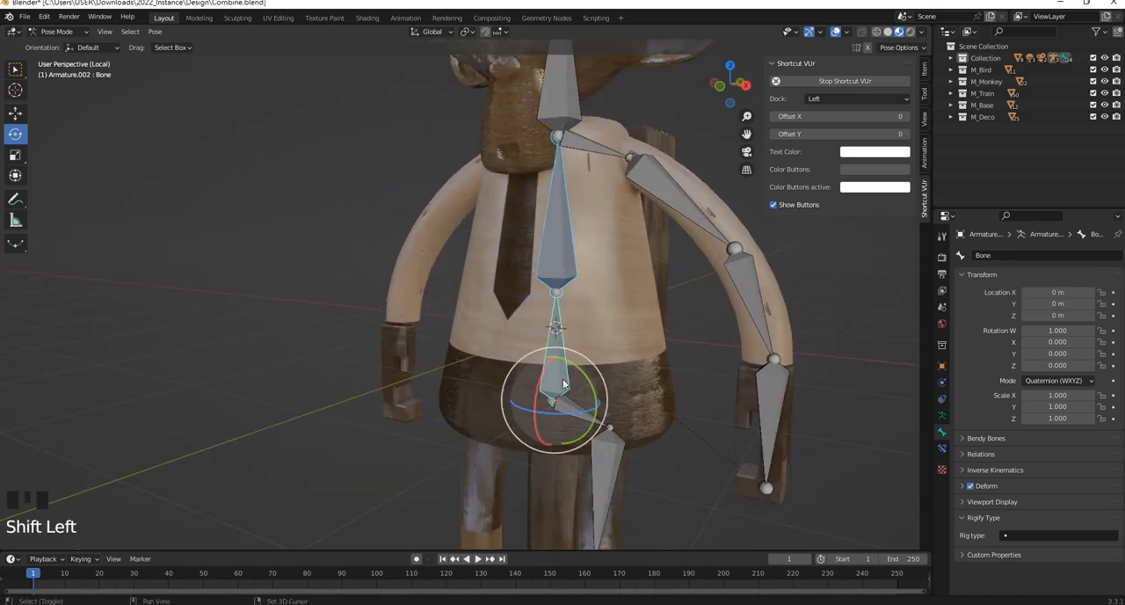
pyautogui.keyDown('shift'); pyautogui.click(633, 345); pyautogui.keyUp('shift')
pyautogui.click(580, 420)
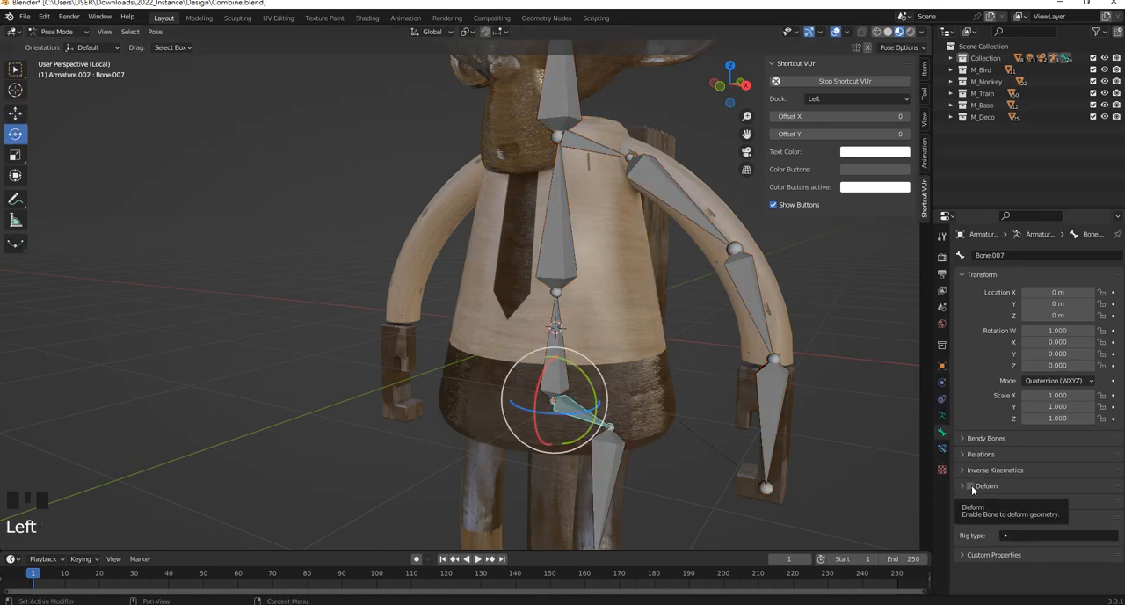
# Parent the torso mesh to the lower and upper spine bones using Armature Deform With Automatic Weights
pyautogui.click(557, 321)
pyautogui.keyDown('shift'); pyautogui.click(572, 253); pyautogui.keyUp('shift')
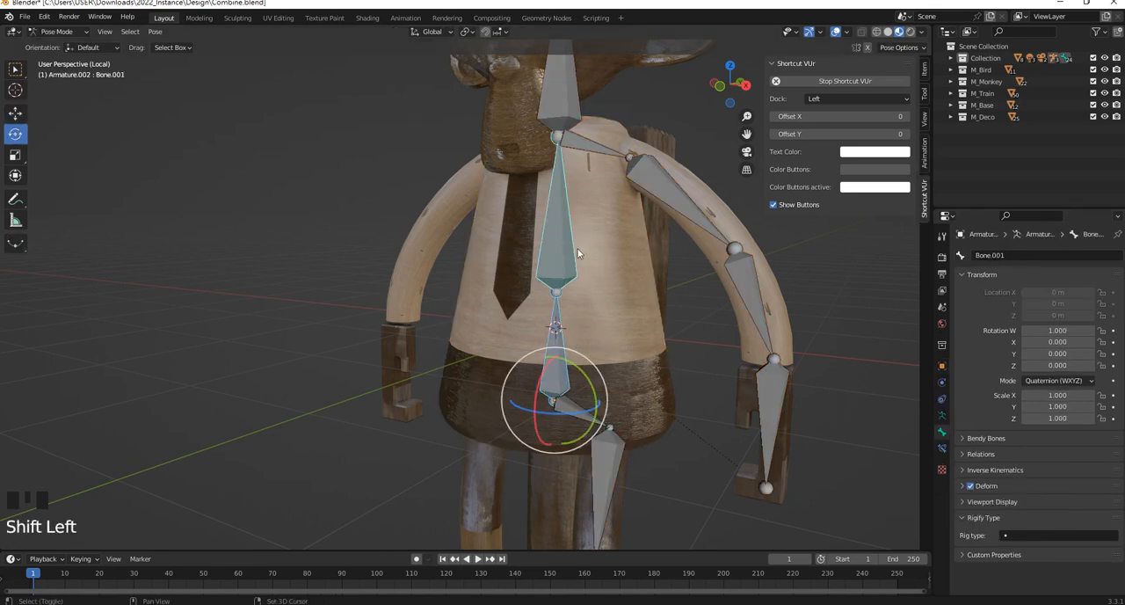
pyautogui.keyDown('shift'); pyautogui.click(629, 286); pyautogui.keyUp('shift')
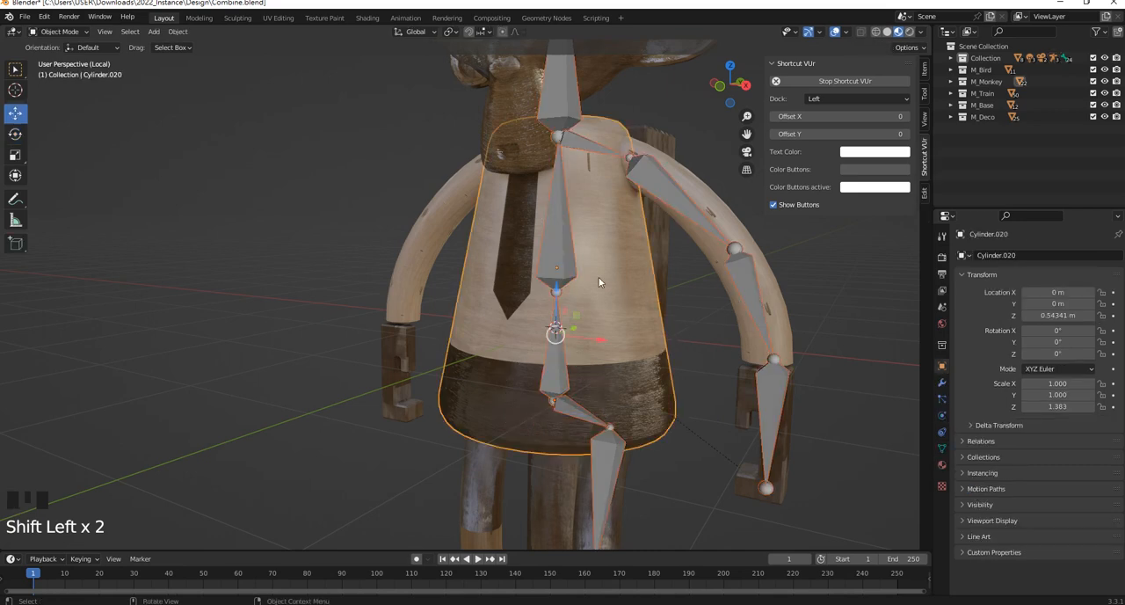
pyautogui.click(649, 338)
pyautogui.keyDown('shift'); pyautogui.click(556, 218); pyautogui.keyUp('shift')
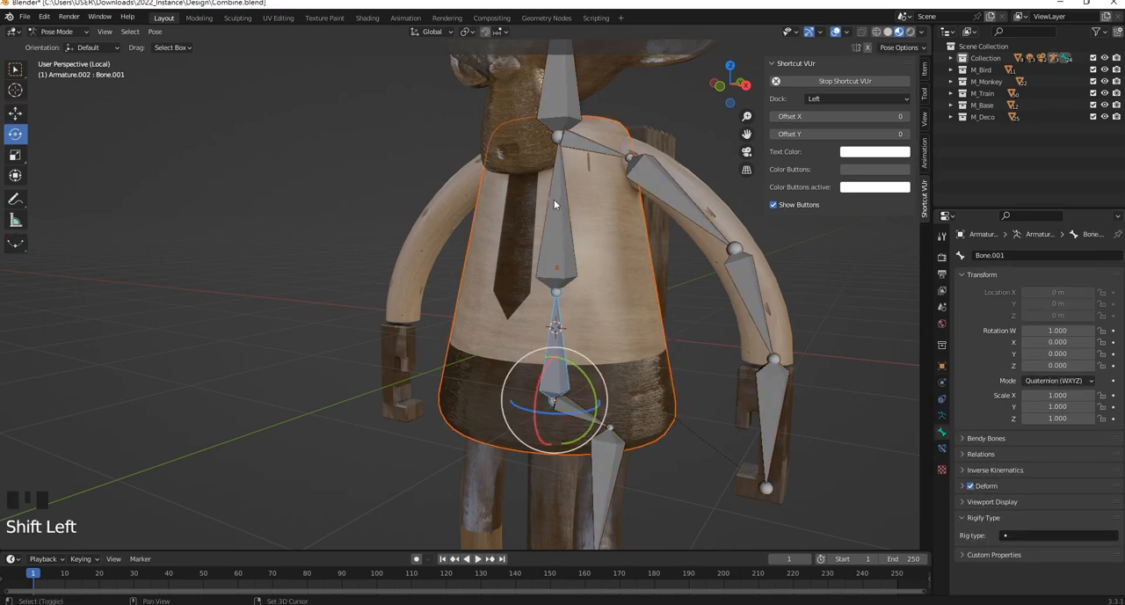
pyautogui.keyDown('shift'); pyautogui.click(553, 204); pyautogui.keyUp('shift')
pyautogui.hotkey('ctrl', 'p')
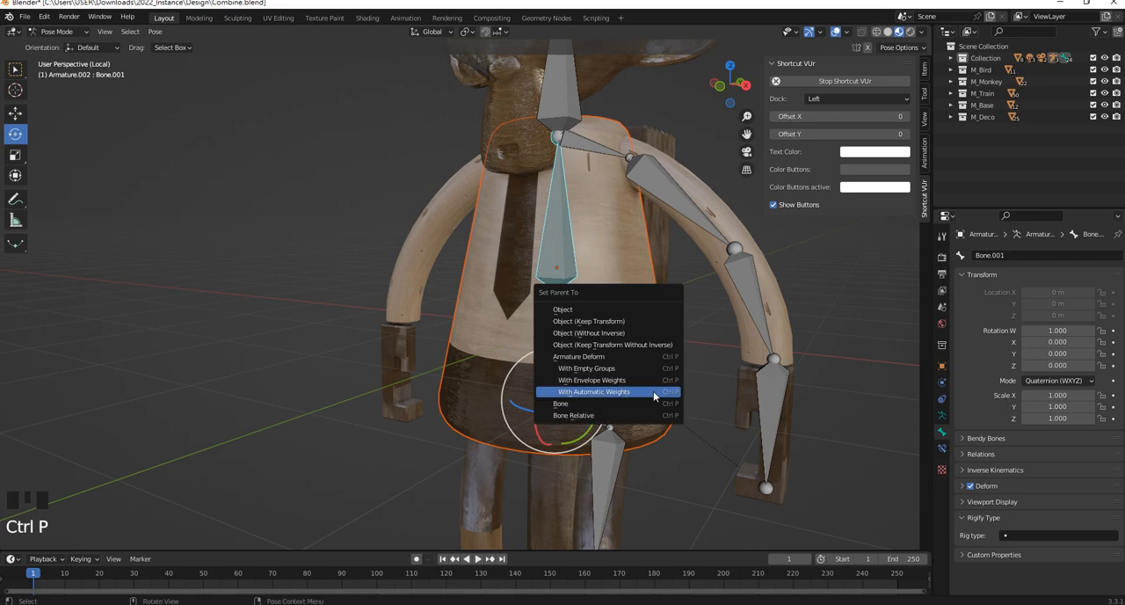
pyautogui.click(663, 395)
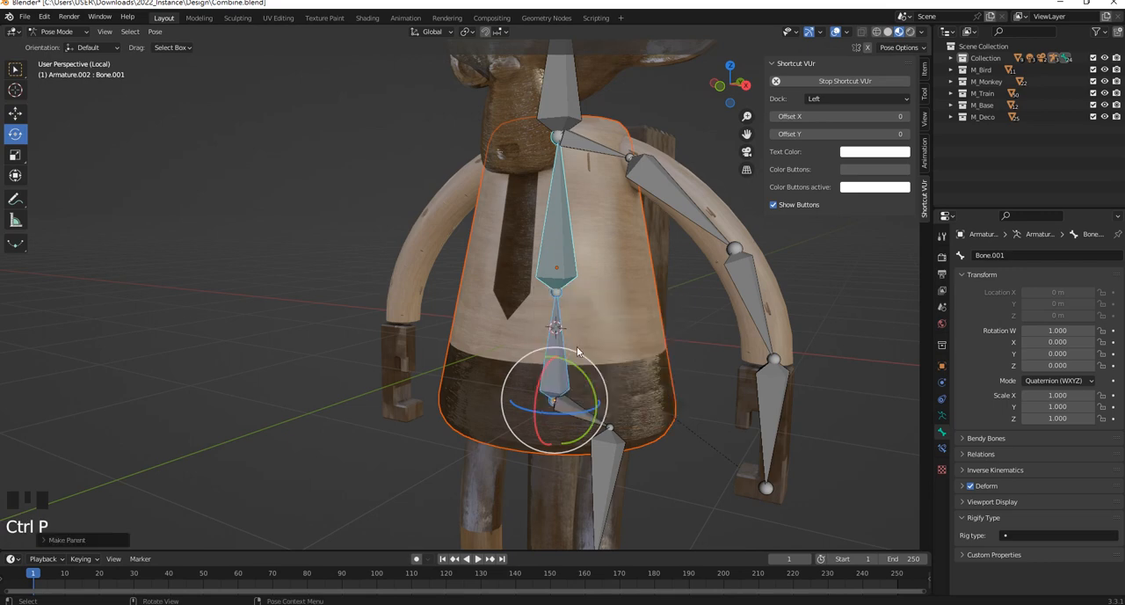
# Test the torso deformation by rotating the lower and upper spine bones, undo each rotation, and clear the selection
pyautogui.moveTo(547, 370)
pyautogui.mouseDown()
pyautogui.moveTo(534, 378)
pyautogui.moveTo(549, 357)
pyautogui.mouseUp()
pyautogui.hotkey('ctrl', 'z')
pyautogui.click(557, 236)
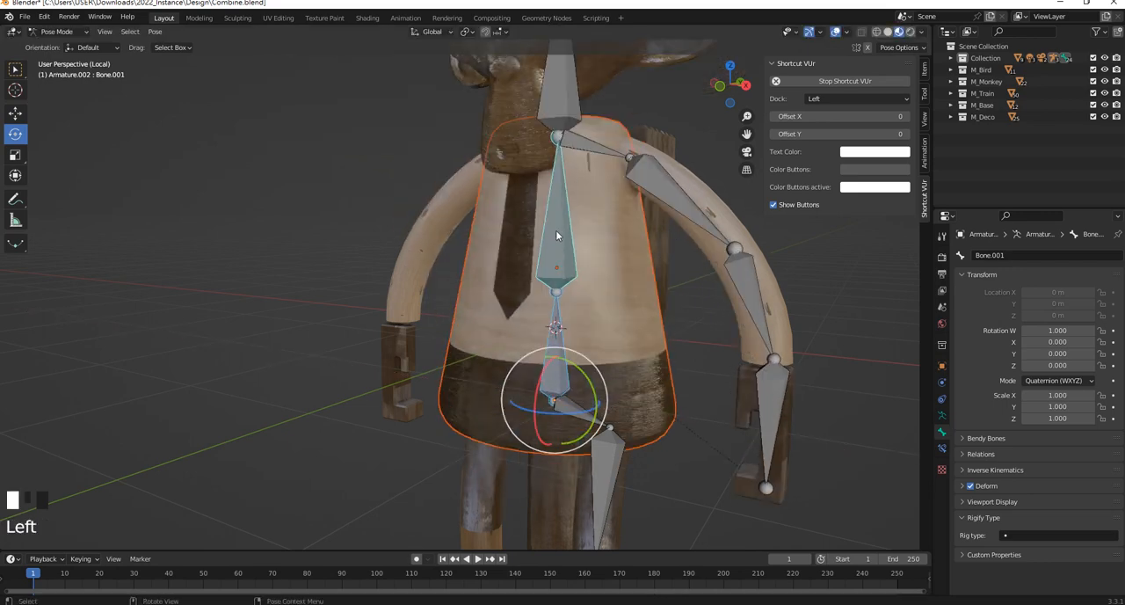
pyautogui.moveTo(542, 276)
pyautogui.mouseDown()
pyautogui.moveTo(525, 292)
pyautogui.moveTo(534, 261)
pyautogui.mouseUp()
pyautogui.hotkey('ctrl', 'z')
pyautogui.scroll(-2, 612, 269)
pyautogui.moveTo(655, 277); pyautogui.dragTo(669, 282, button='middle')
pyautogui.click(562, 360)
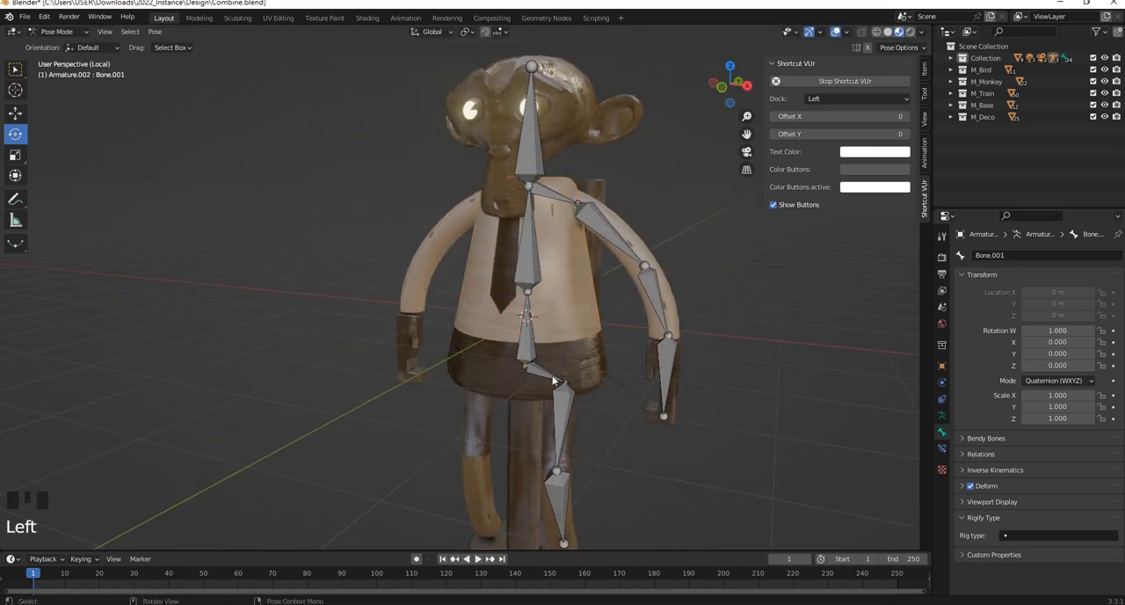
# Turn Deform back on for the head bone and the +X shoulder, arm, hand, hip and leg bones
pyautogui.keyDown('shift'); pyautogui.moveTo(554, 380); pyautogui.dragTo(585, 412, button='middle'); pyautogui.keyUp('shift')
pyautogui.moveTo(615, 472); pyautogui.dragTo(516, 274)
pyautogui.keyDown('shift'); pyautogui.moveTo(704, 326); pyautogui.dragTo(585, 130); pyautogui.keyUp('shift')
pyautogui.keyDown('shift'); pyautogui.moveTo(585, 134); pyautogui.dragTo(610, 228, button='middle'); pyautogui.keyUp('shift')
pyautogui.keyDown('shift'); pyautogui.click(554, 222); pyautogui.keyUp('shift')
pyautogui.keyDown('shift'); pyautogui.click(534, 166); pyautogui.keyUp('shift')
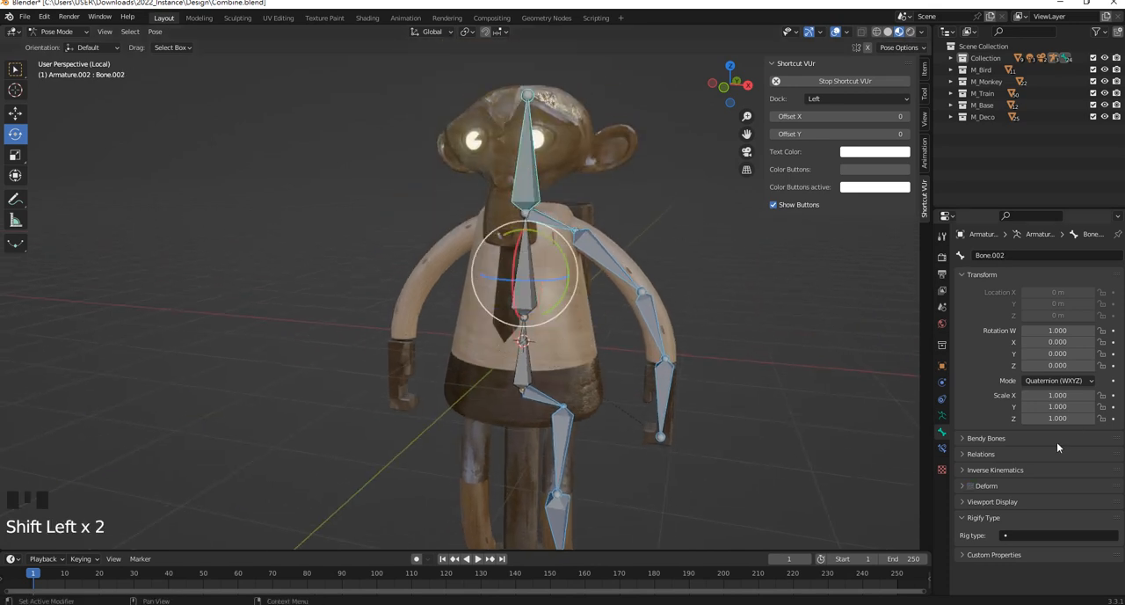
pyautogui.keyDown('alt'); pyautogui.click(971, 486); pyautogui.keyUp('alt')
pyautogui.click(721, 320)
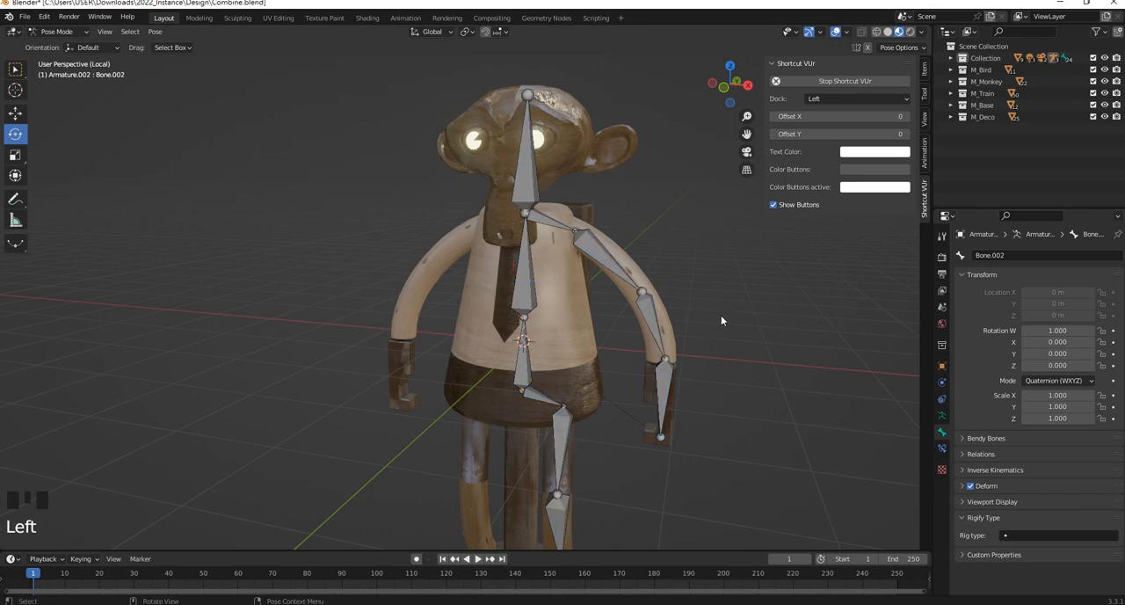
# Switch the armature to Edit Mode and select the +X shoulder, arm, hand, hip and leg bones
pyautogui.moveTo(721, 320); pyautogui.dragTo(588, 255, button='middle')
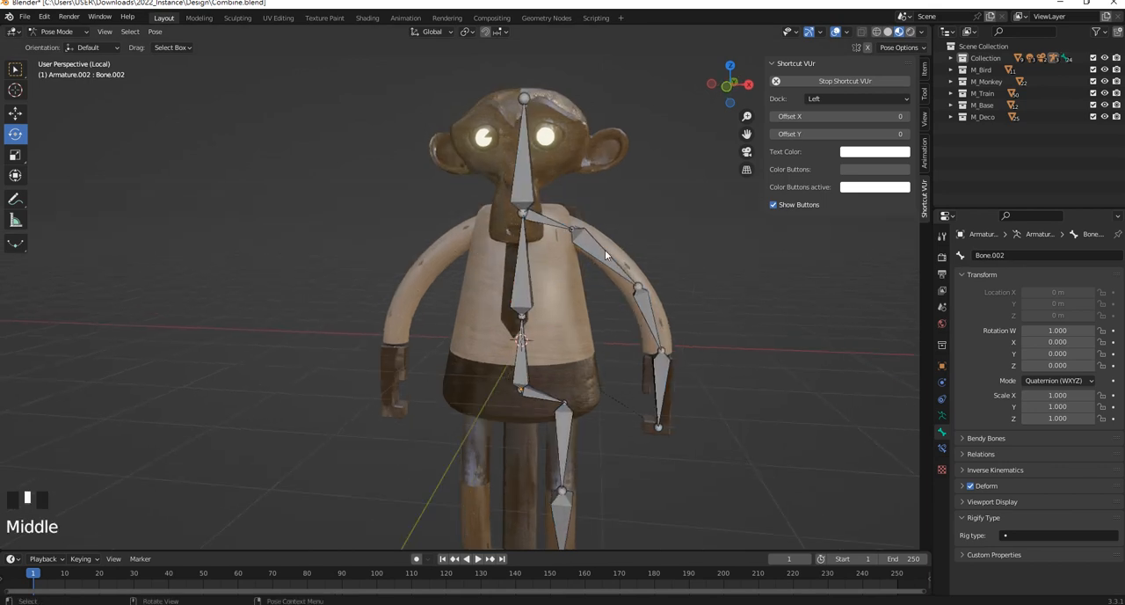
pyautogui.moveTo(652, 274); pyautogui.dragTo(631, 264, button='middle')
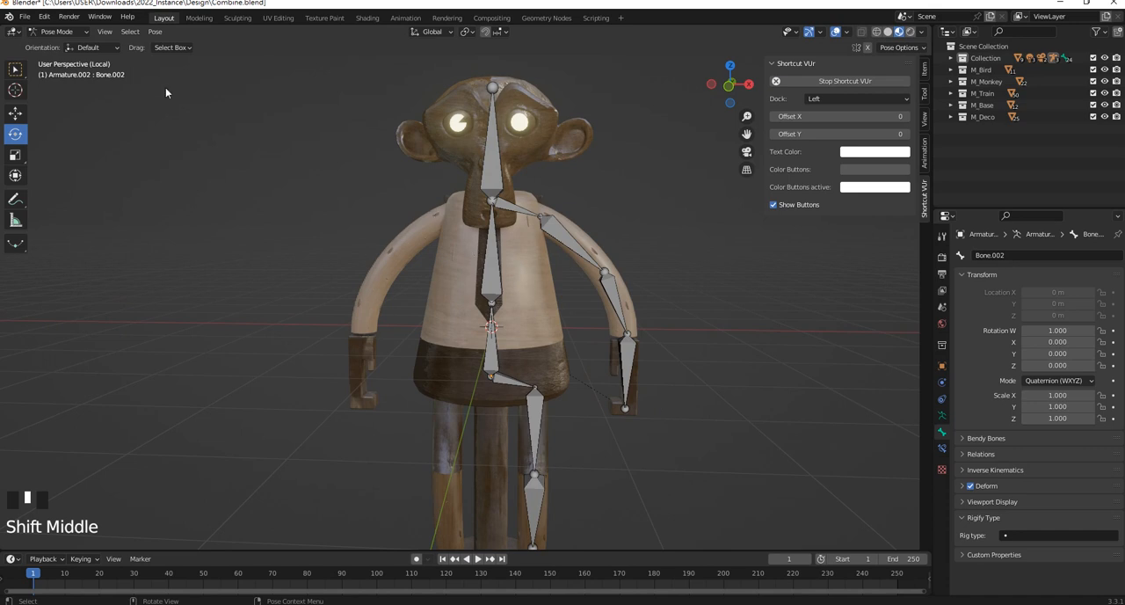
pyautogui.click(56, 32)
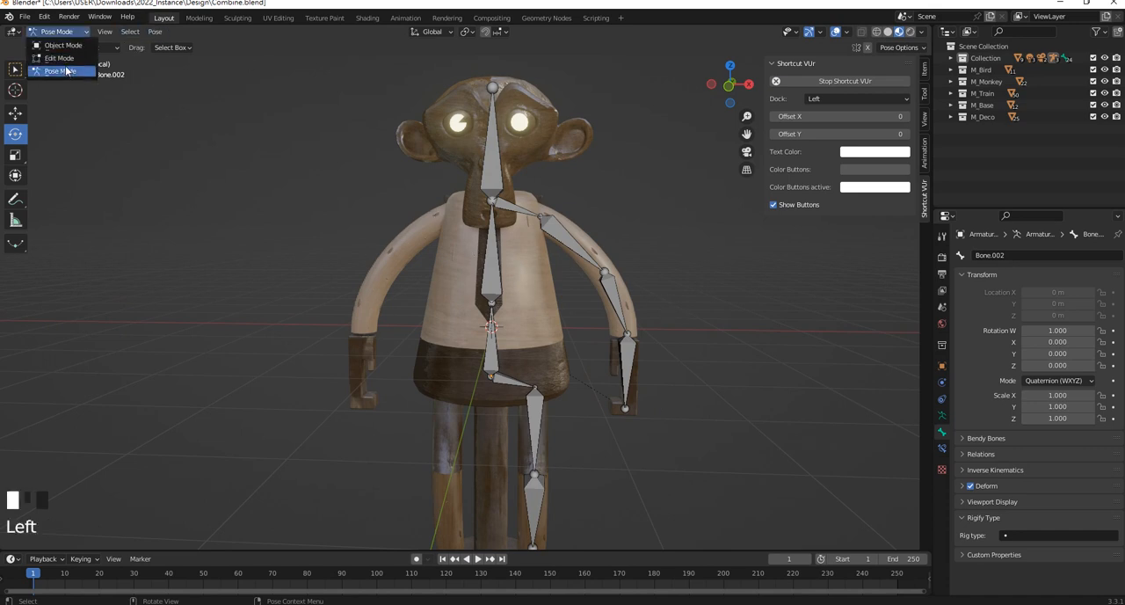
pyautogui.click(59, 58)
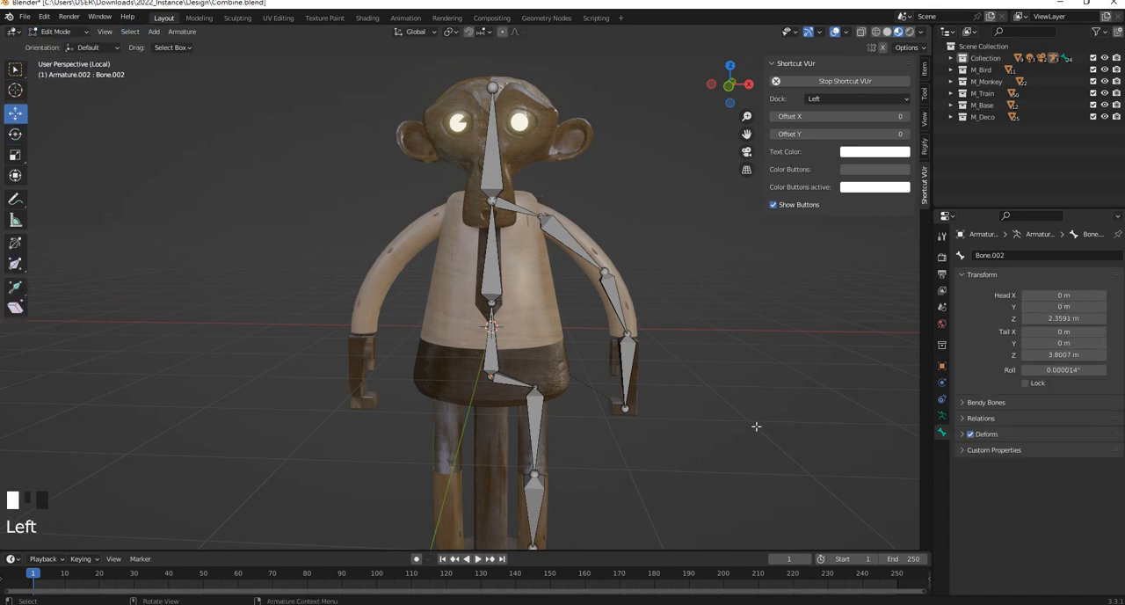
pyautogui.moveTo(740, 413); pyautogui.dragTo(538, 191)
pyautogui.keyDown('shift'); pyautogui.moveTo(589, 468); pyautogui.dragTo(544, 404); pyautogui.keyUp('shift')
pyautogui.click(626, 353)
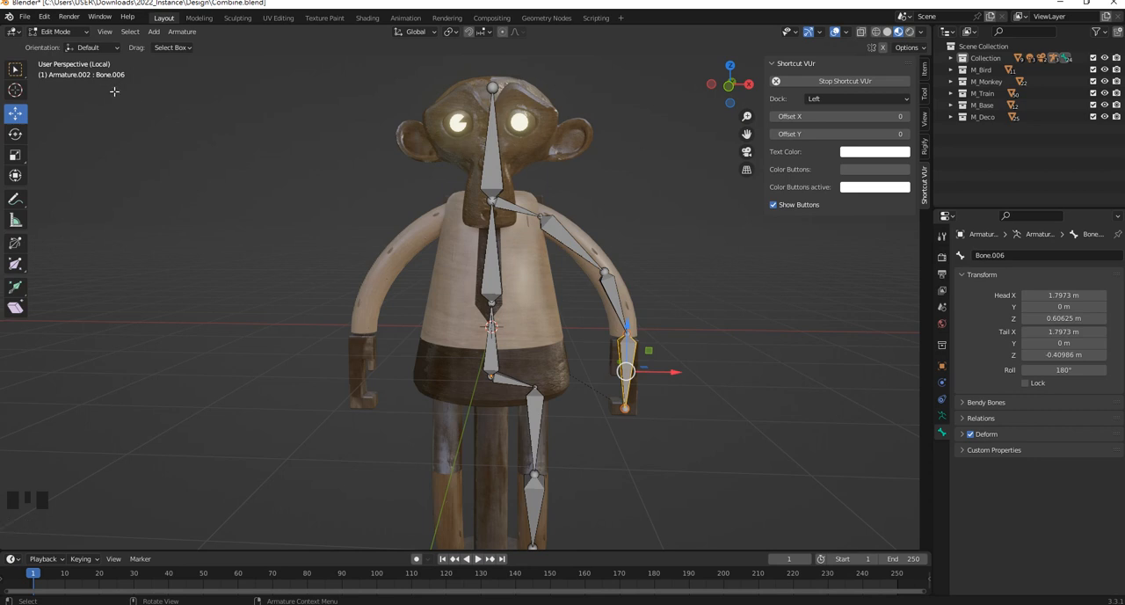
pyautogui.click(606, 293)
pyautogui.moveTo(678, 441); pyautogui.dragTo(522, 197)
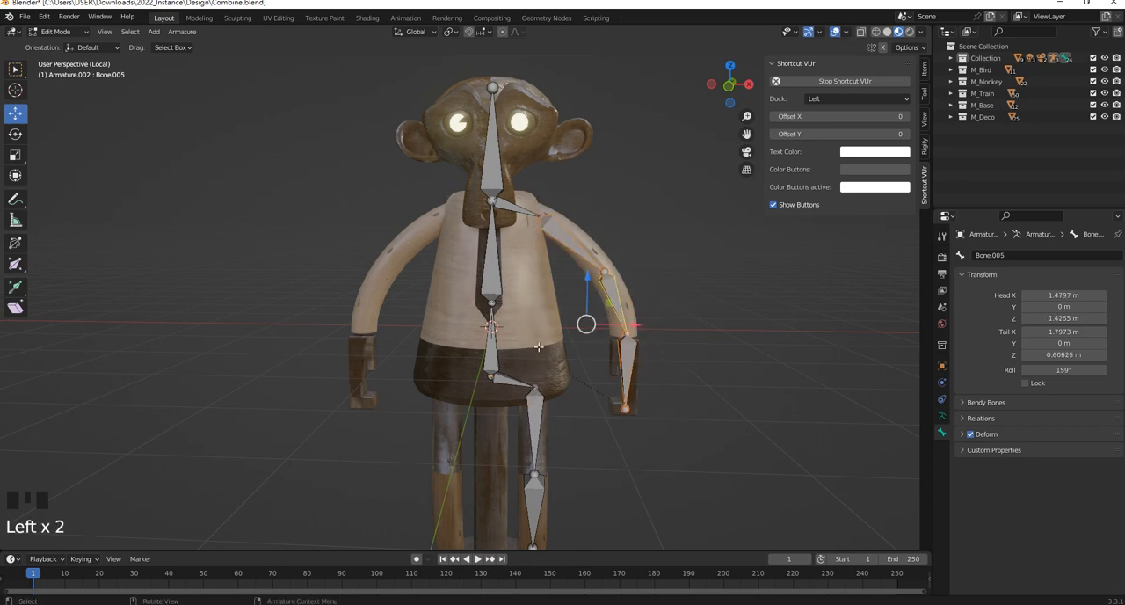
pyautogui.keyDown('shift'); pyautogui.click(522, 199); pyautogui.keyUp('shift')
pyautogui.keyDown('shift'); pyautogui.click(535, 404); pyautogui.keyUp('shift')
pyautogui.keyDown('shift'); pyautogui.click(534, 431); pyautogui.keyUp('shift')
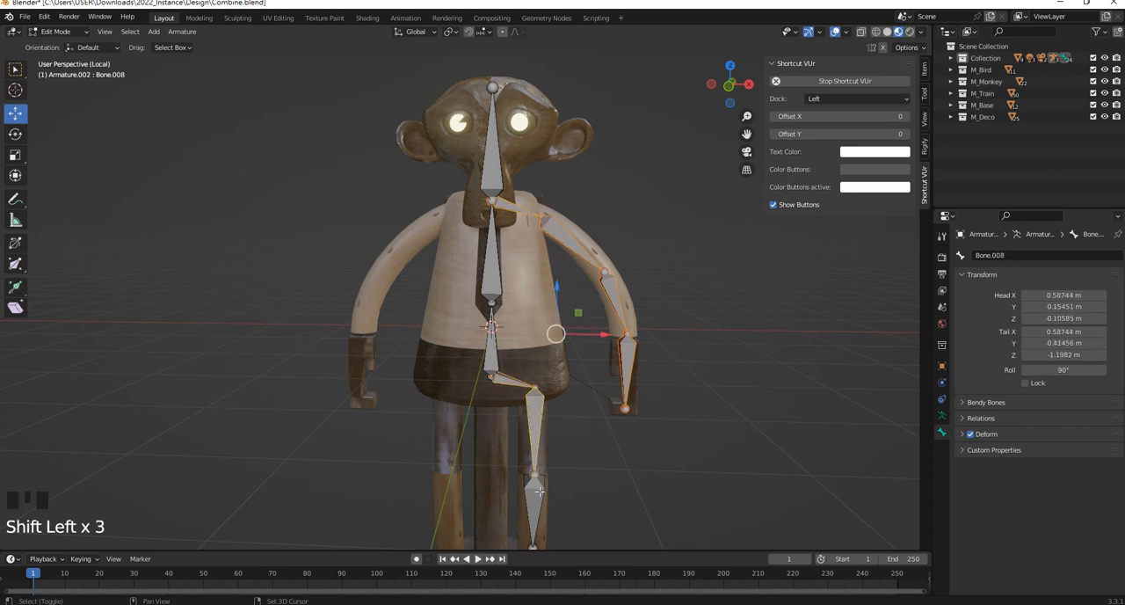
pyautogui.keyDown('shift'); pyautogui.click(534, 508); pyautogui.keyUp('shift')
pyautogui.keyDown('shift'); pyautogui.moveTo(571, 282); pyautogui.dragTo(574, 261, button='middle'); pyautogui.keyUp('shift')
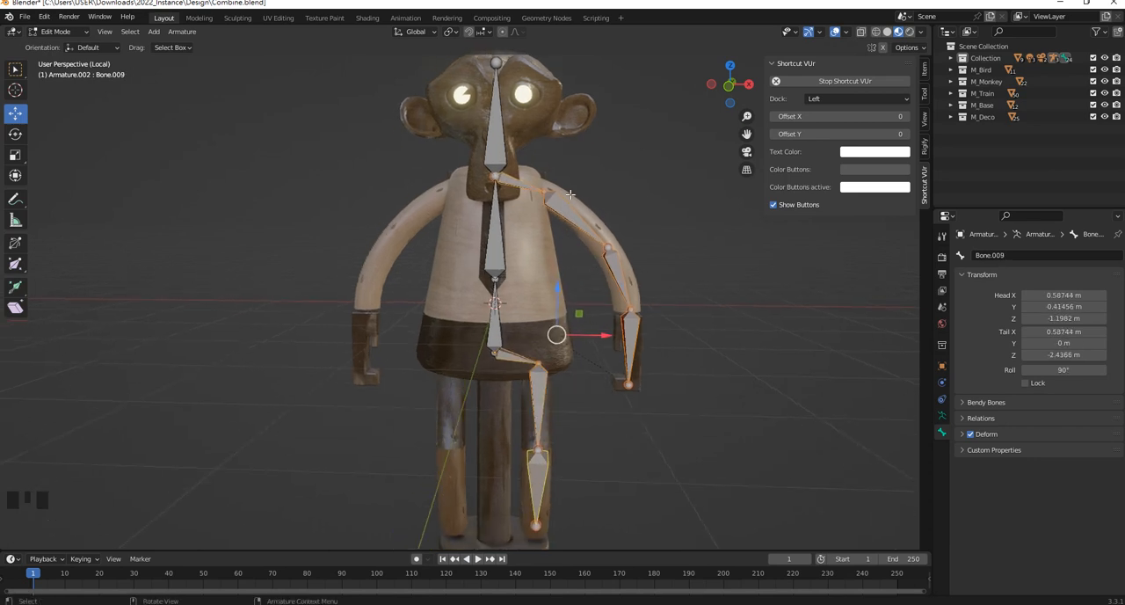
pyautogui.keyDown('shift'); pyautogui.moveTo(584, 218); pyautogui.dragTo(573, 242, button='middle'); pyautogui.keyUp('shift')
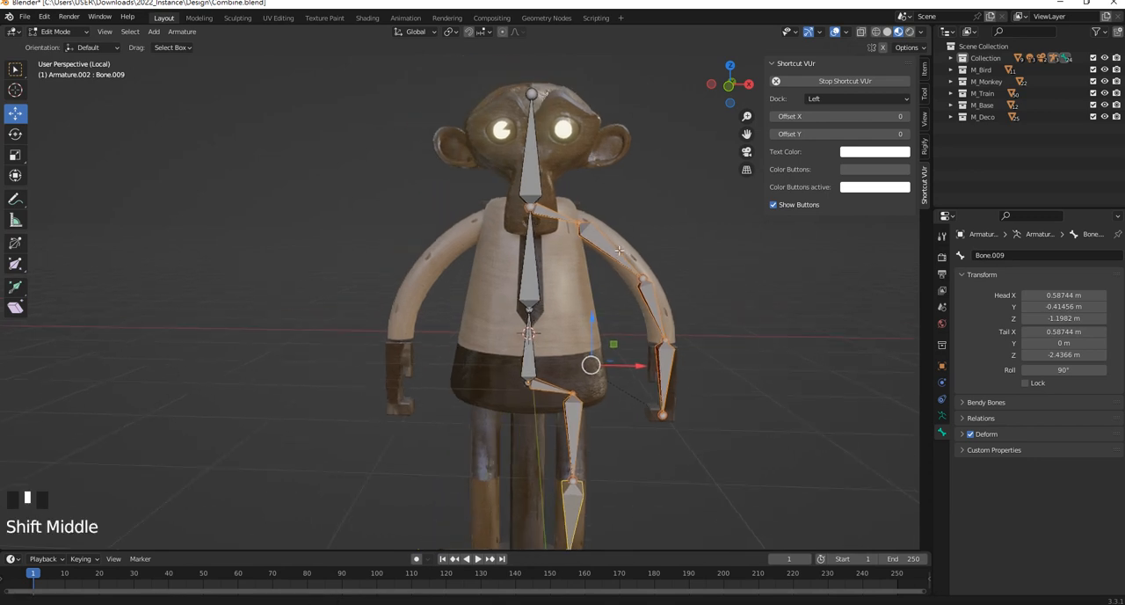
# Rename the selected bones by side with Auto-Name Left/Right
pyautogui.click(182, 32)
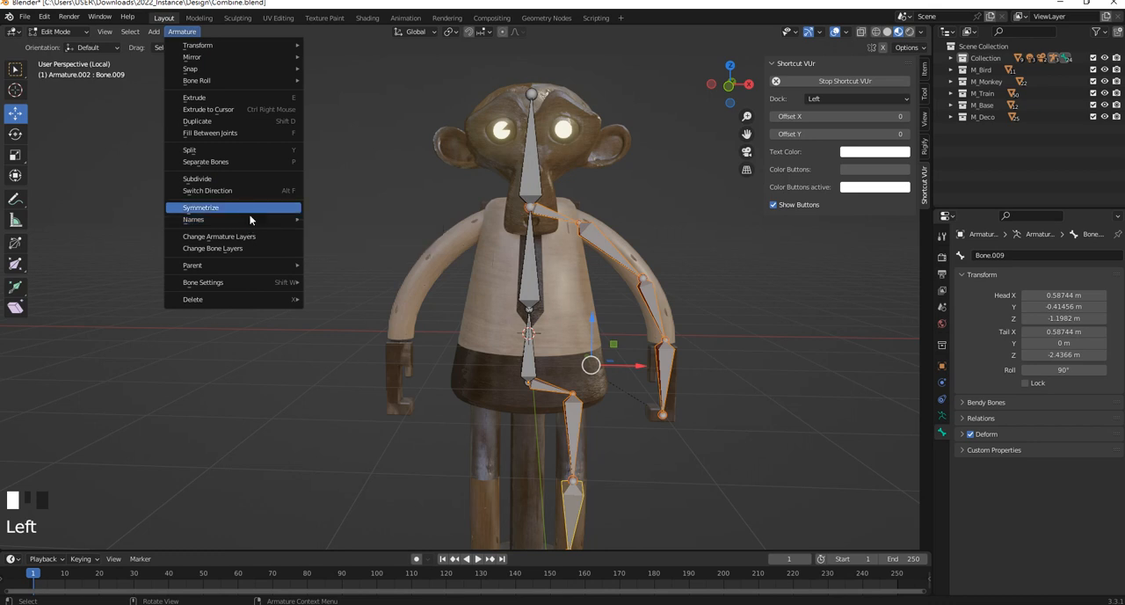
pyautogui.moveTo(251, 219)
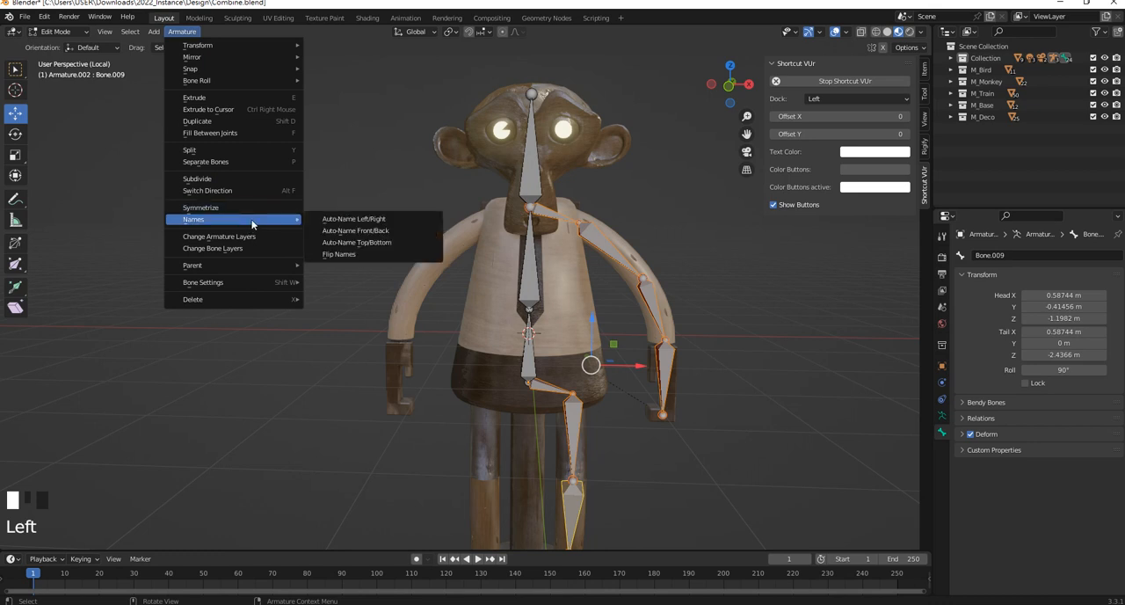
pyautogui.click(368, 222)
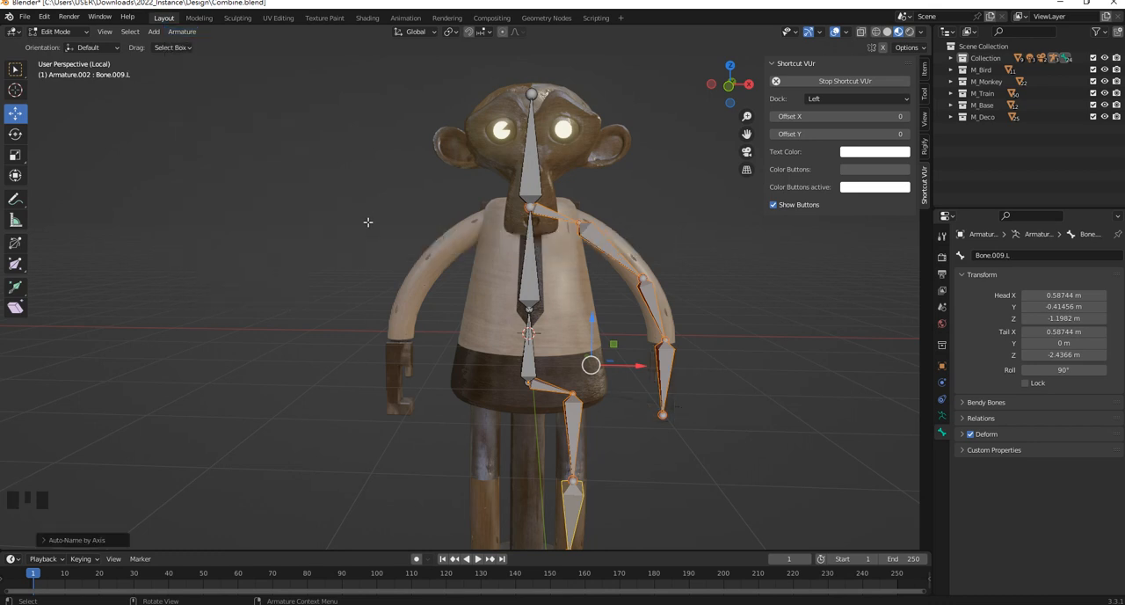
# Check the side suffixes in the names of the +X upper arm, forearm and hand bones
pyautogui.click(599, 234)
pyautogui.click(654, 298)
pyautogui.click(665, 367)
# Symmetrize the +X shoulder, arm, hand, hip and leg bones to the -X side and clear the selection
pyautogui.moveTo(708, 472); pyautogui.dragTo(607, 212)
pyautogui.keyDown('shift'); pyautogui.click(606, 246); pyautogui.keyUp('shift')
pyautogui.keyDown('shift'); pyautogui.click(561, 218); pyautogui.keyUp('shift')
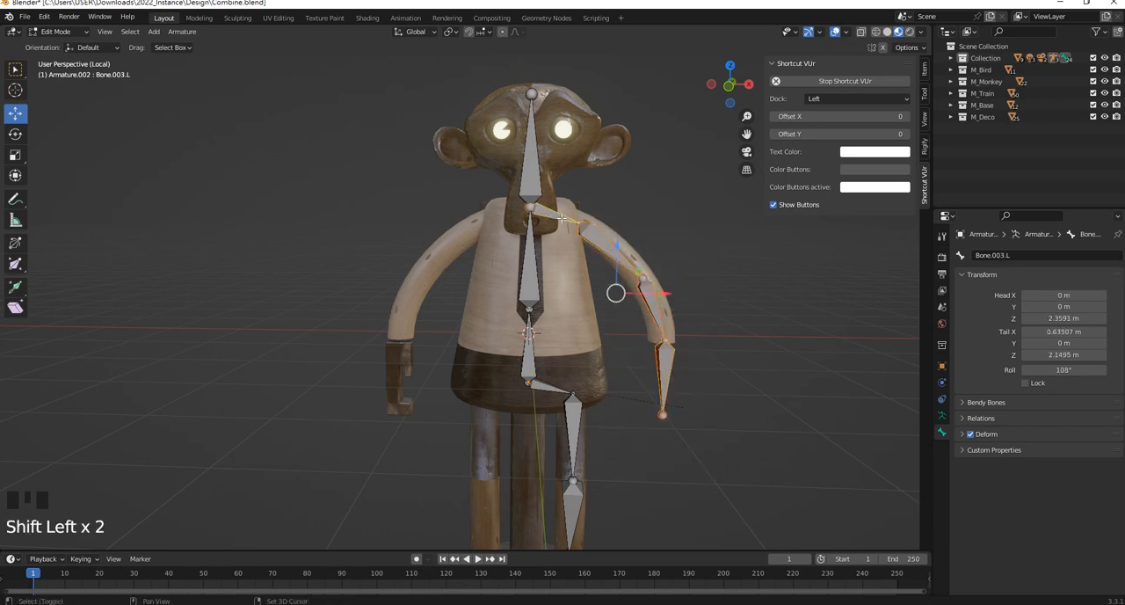
pyautogui.keyDown('shift'); pyautogui.click(554, 386); pyautogui.keyUp('shift')
pyautogui.keyDown('shift'); pyautogui.click(579, 429); pyautogui.keyUp('shift')
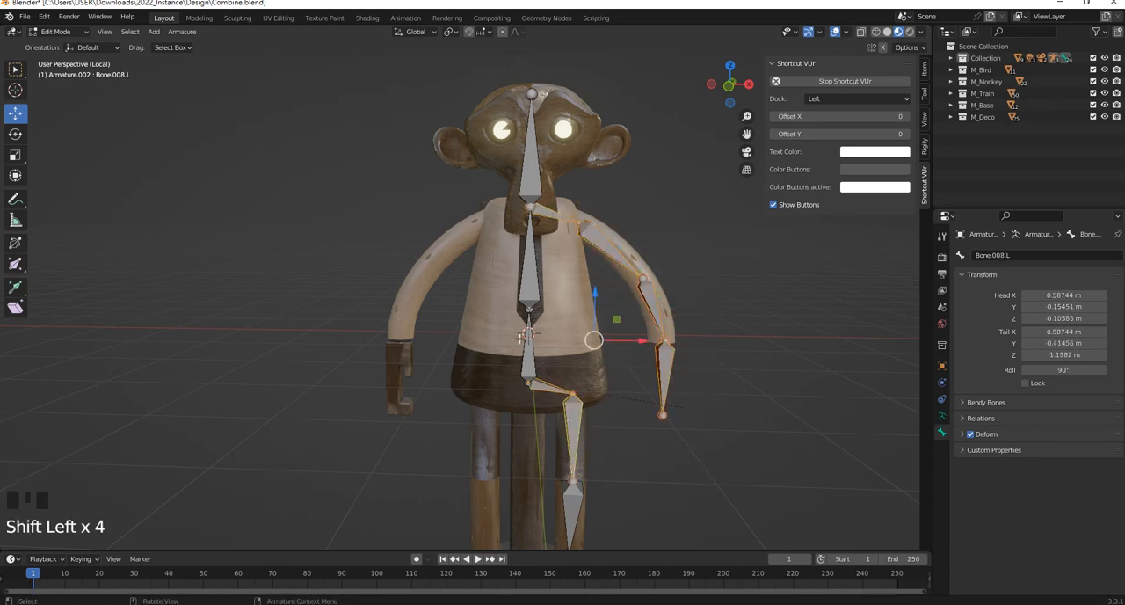
pyautogui.keyDown('shift'); pyautogui.click(576, 510); pyautogui.keyUp('shift')
pyautogui.keyDown('shift'); pyautogui.moveTo(573, 491); pyautogui.dragTo(557, 442, button='middle'); pyautogui.keyUp('shift')
pyautogui.click(182, 31)
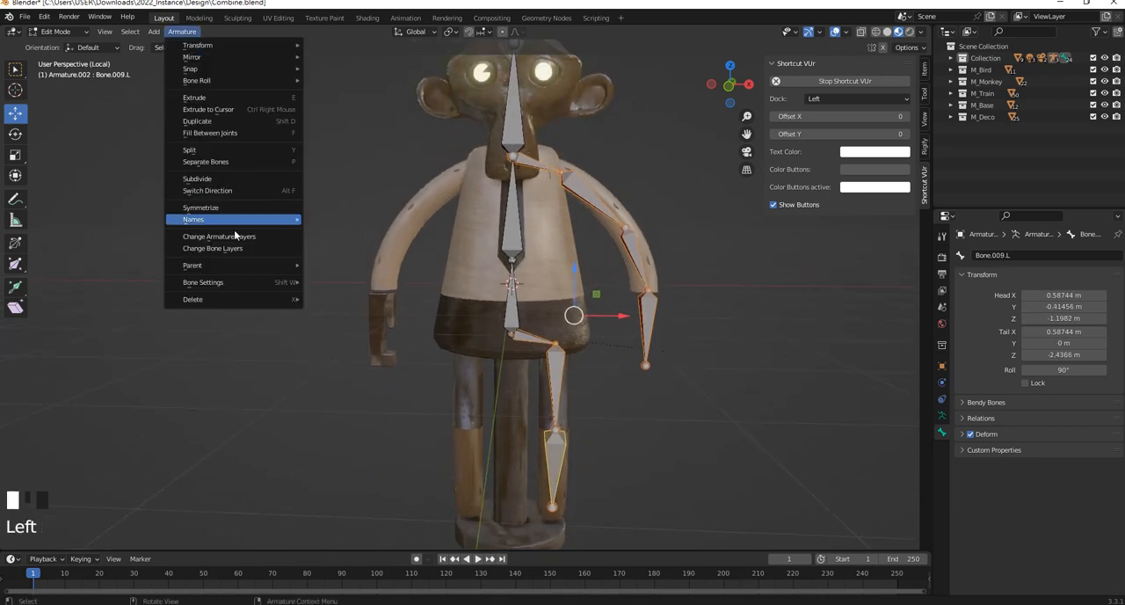
pyautogui.click(232, 207)
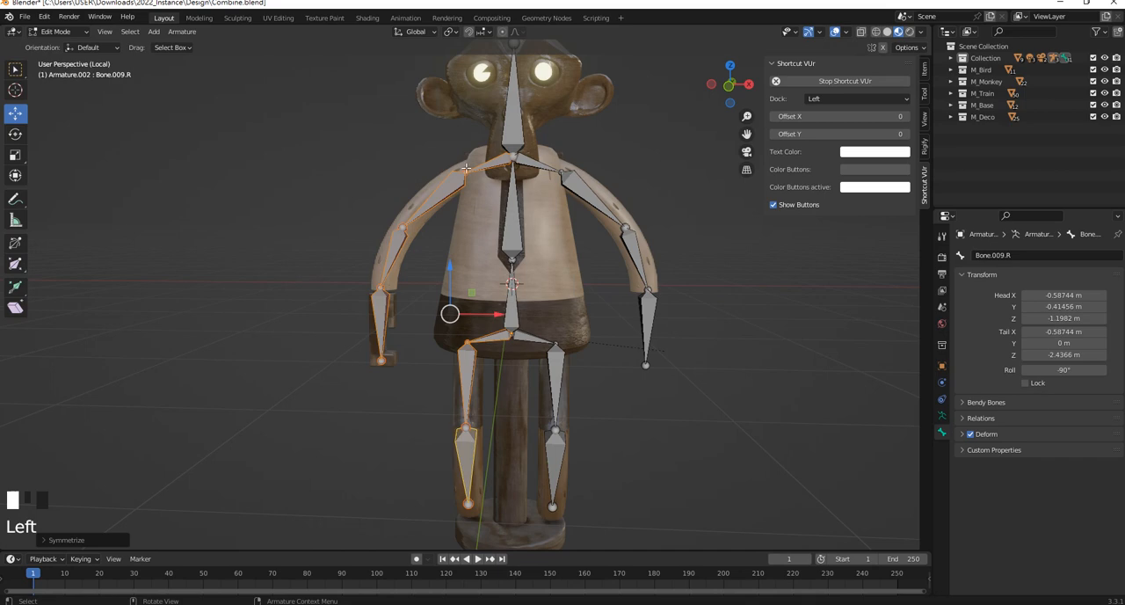
pyautogui.moveTo(467, 355); pyautogui.dragTo(630, 200, button='middle')
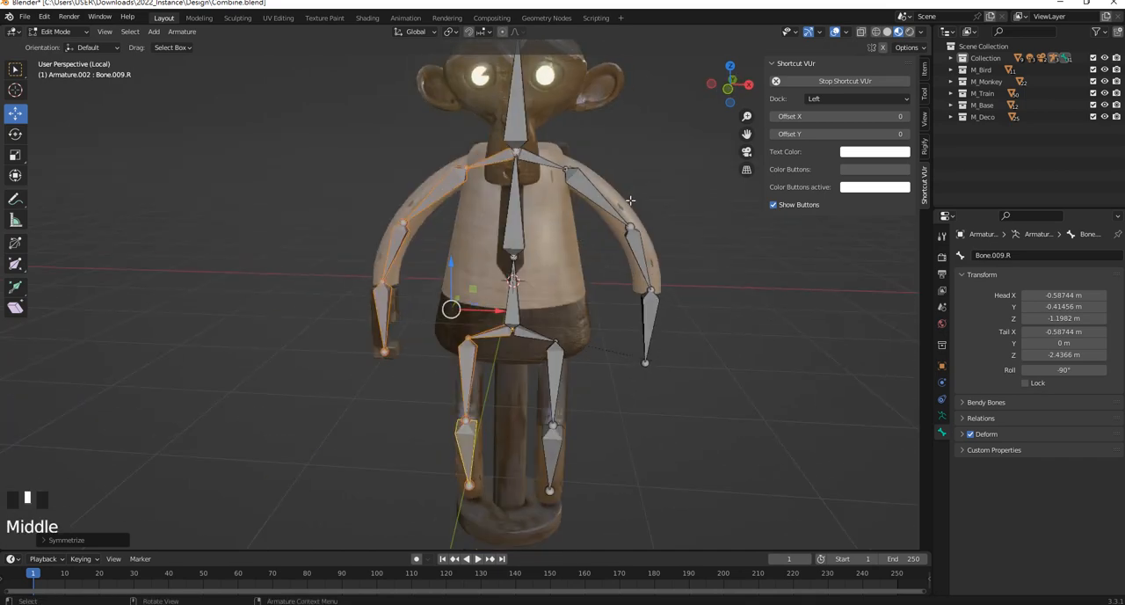
pyautogui.click(630, 201)
pyautogui.scroll(2, 432, 269)
pyautogui.click(397, 230)
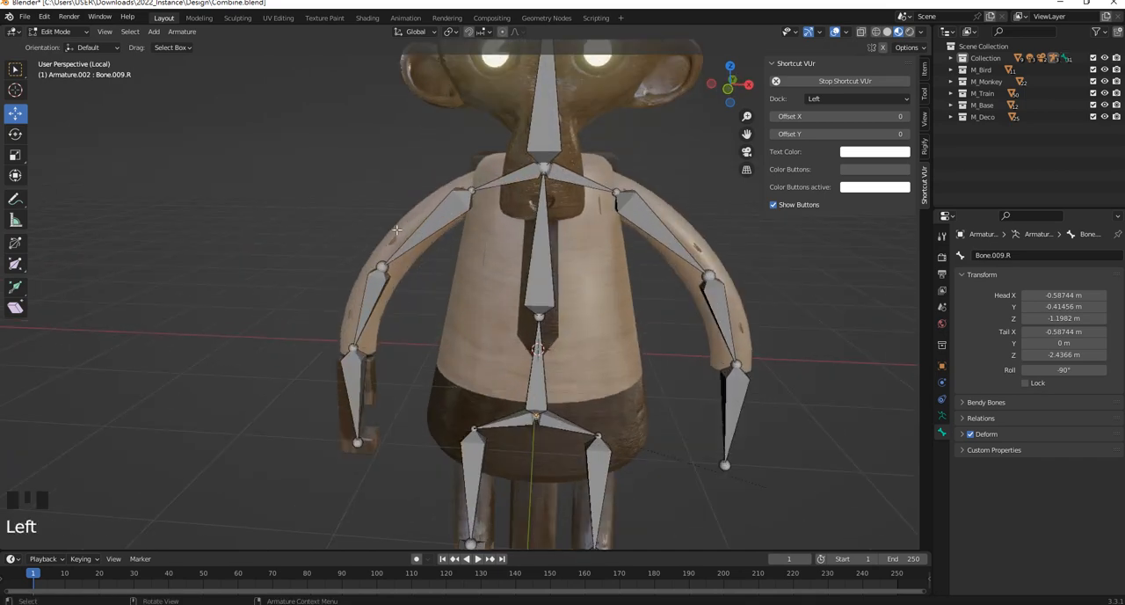
# Return to Object Mode, select the -X arm mesh together with the armature, and switch the armature to Pose Mode
pyautogui.click(24, 17)
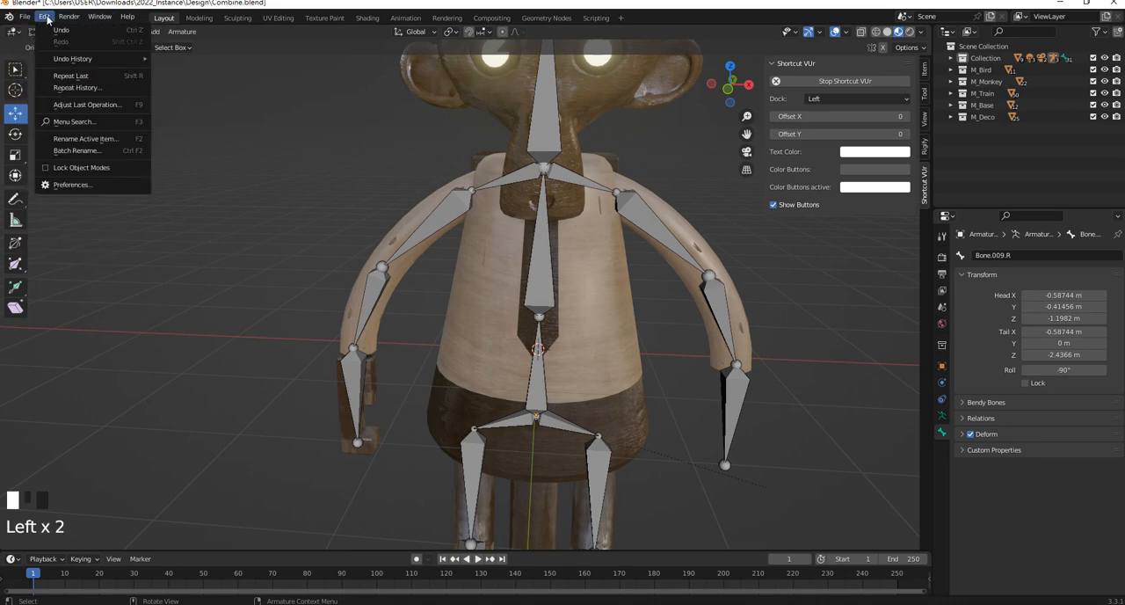
pyautogui.click(316, 245)
pyautogui.click(55, 32)
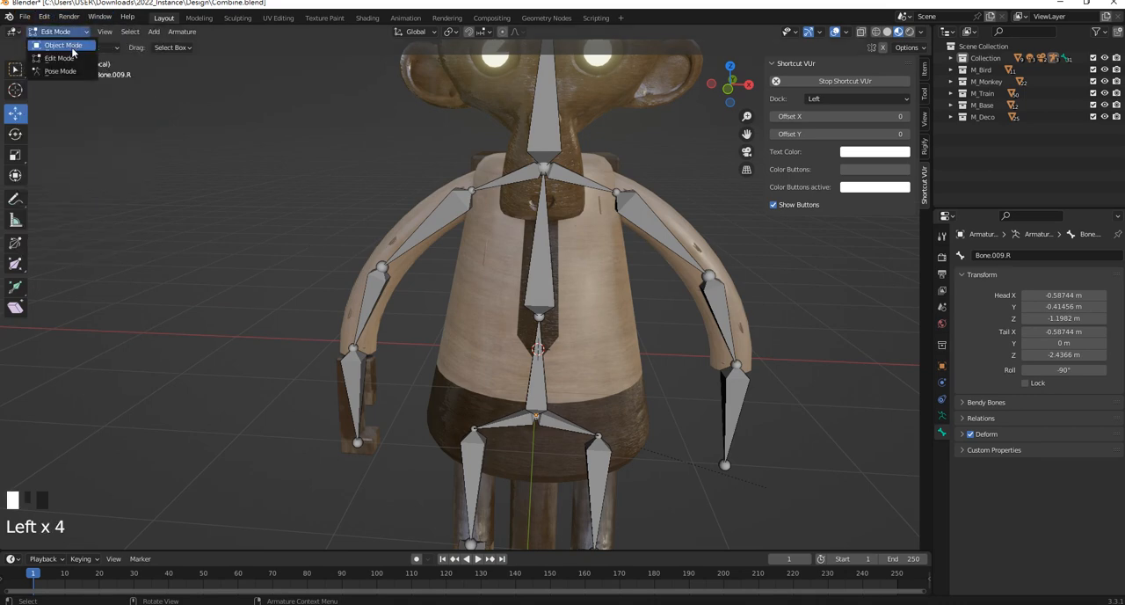
pyautogui.click(55, 42)
pyautogui.click(429, 257)
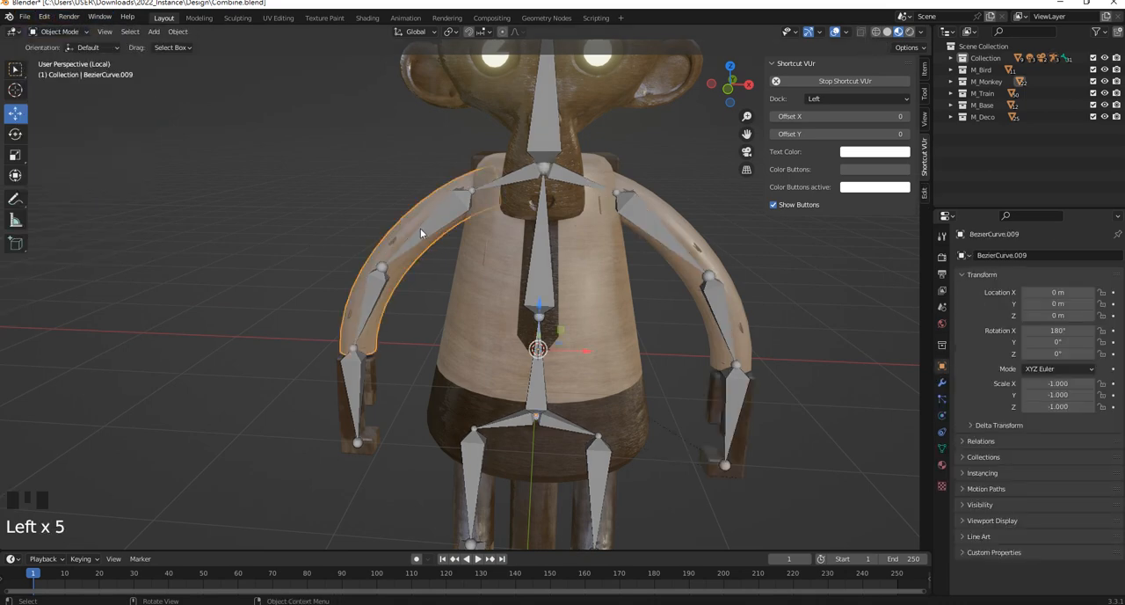
pyautogui.keyDown('shift'); pyautogui.click(422, 236); pyautogui.keyUp('shift')
pyautogui.keyDown('shift'); pyautogui.click(446, 227); pyautogui.keyUp('shift')
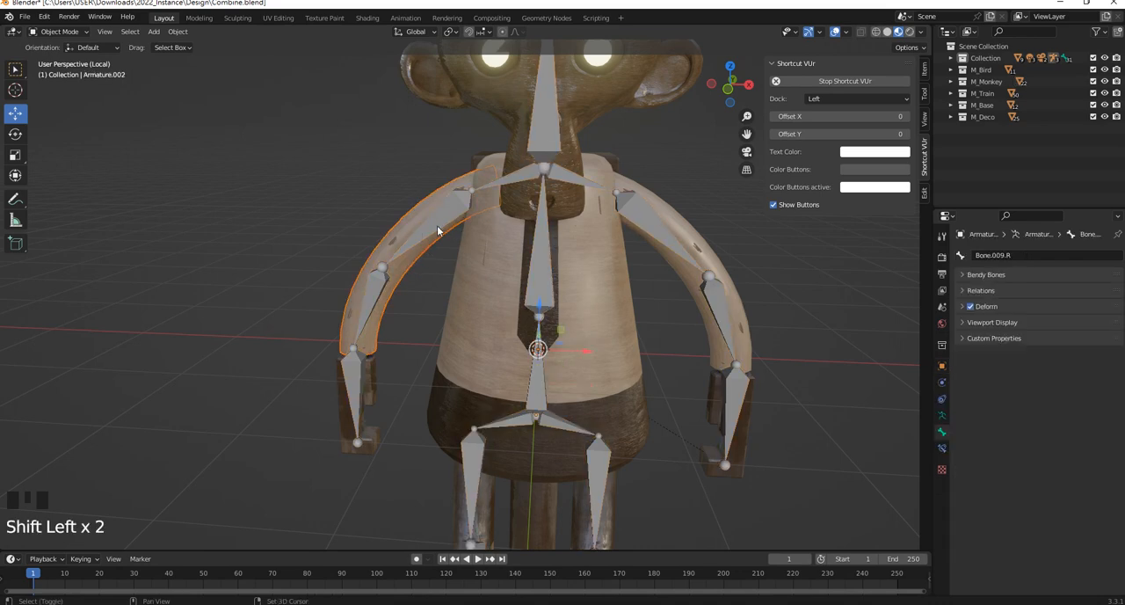
pyautogui.keyDown('shift'); pyautogui.click(444, 223); pyautogui.keyUp('shift')
pyautogui.click(62, 31)
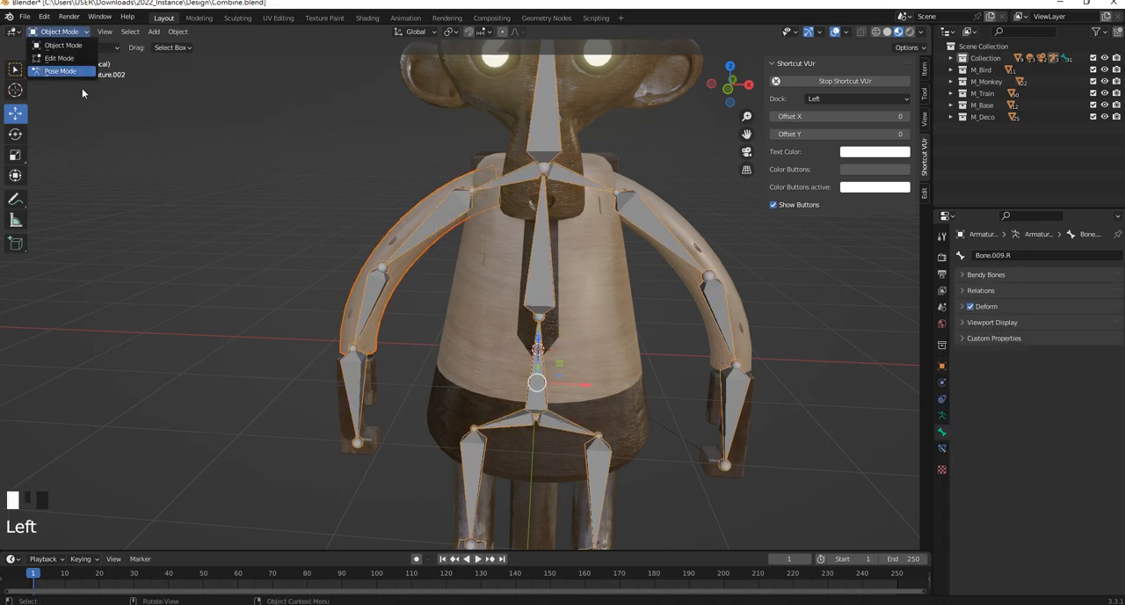
pyautogui.click(74, 73)
# Select the -X upper arm and forearm bones and parent the arm mesh to them with automatic weights
pyautogui.keyDown('shift'); pyautogui.click(434, 217); pyautogui.keyUp('shift')
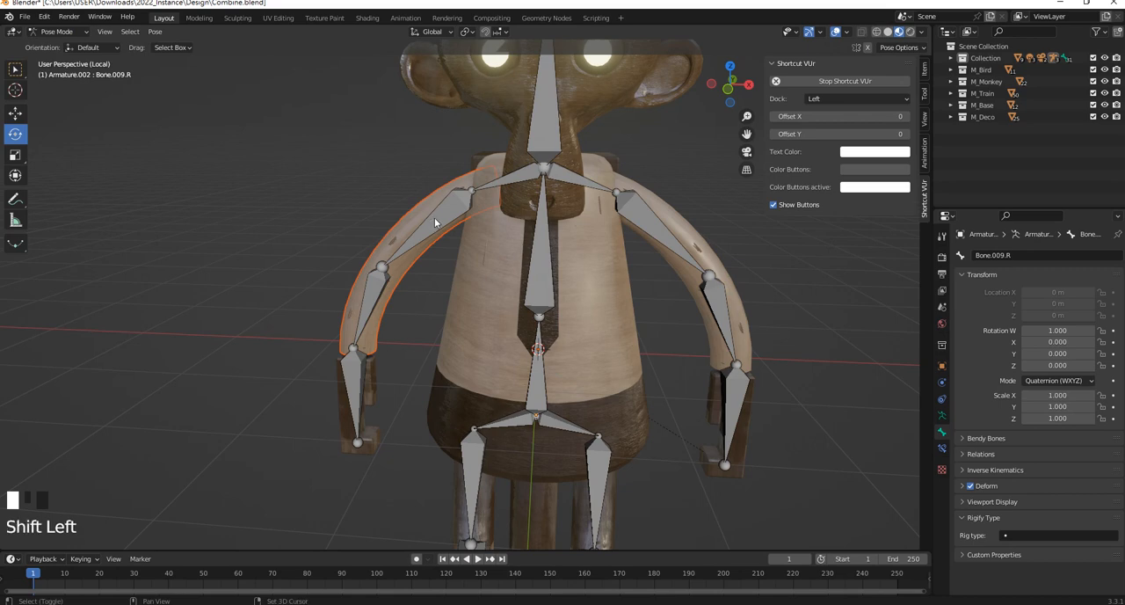
pyautogui.keyDown('shift'); pyautogui.click(378, 296); pyautogui.keyUp('shift')
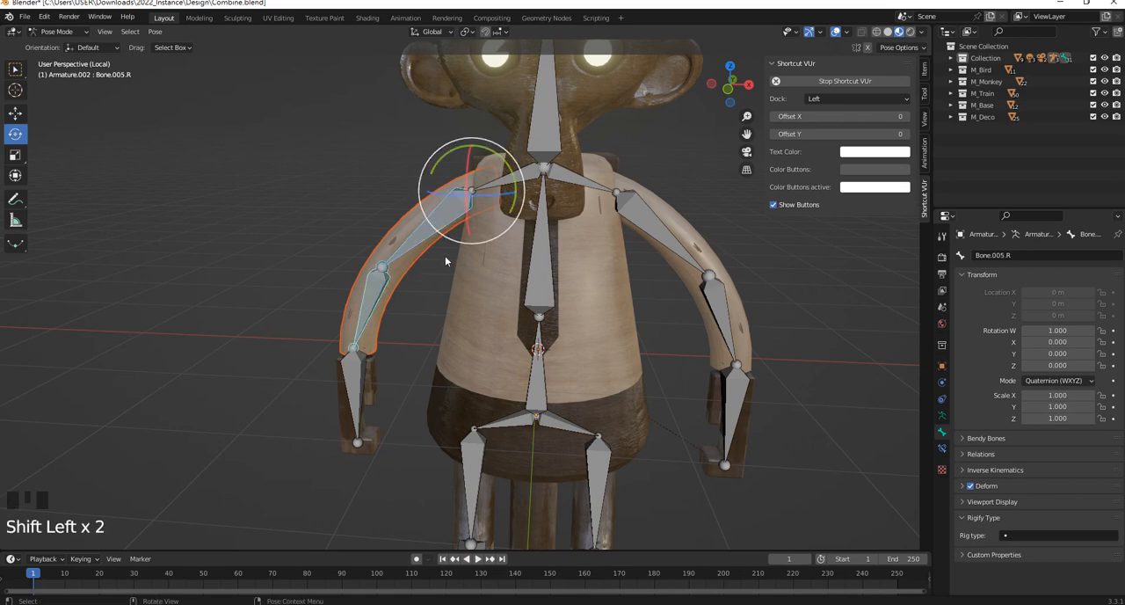
pyautogui.hotkey('ctrl', 'p')
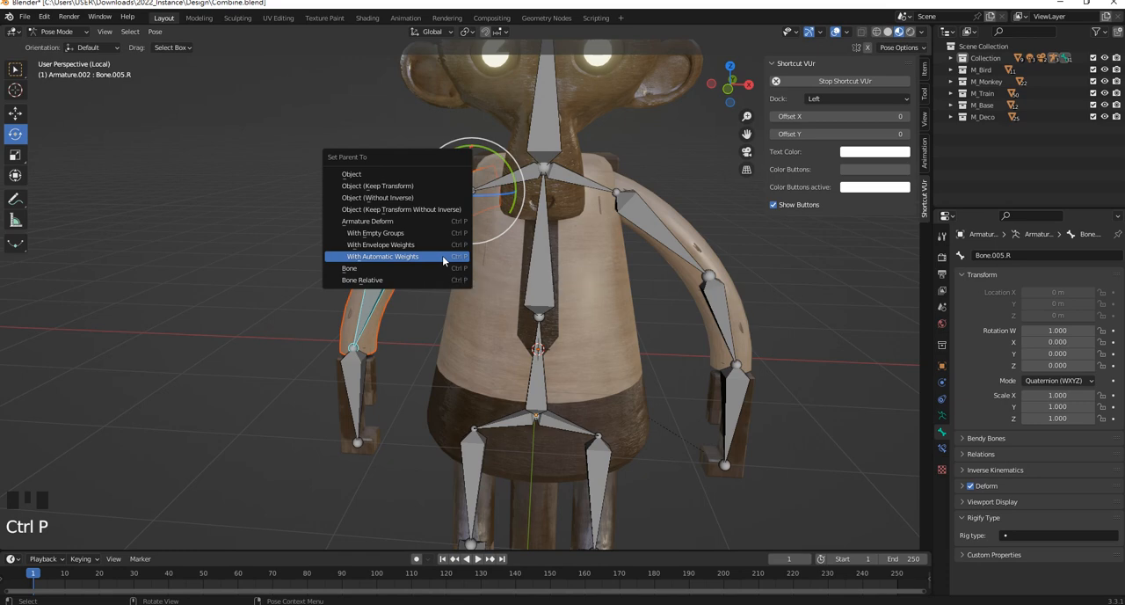
pyautogui.click(444, 257)
# Parent the -X hand mesh to its hand bone with automatic weights
pyautogui.keyDown('shift'); pyautogui.moveTo(405, 359); pyautogui.dragTo(371, 359, button='middle'); pyautogui.keyUp('shift')
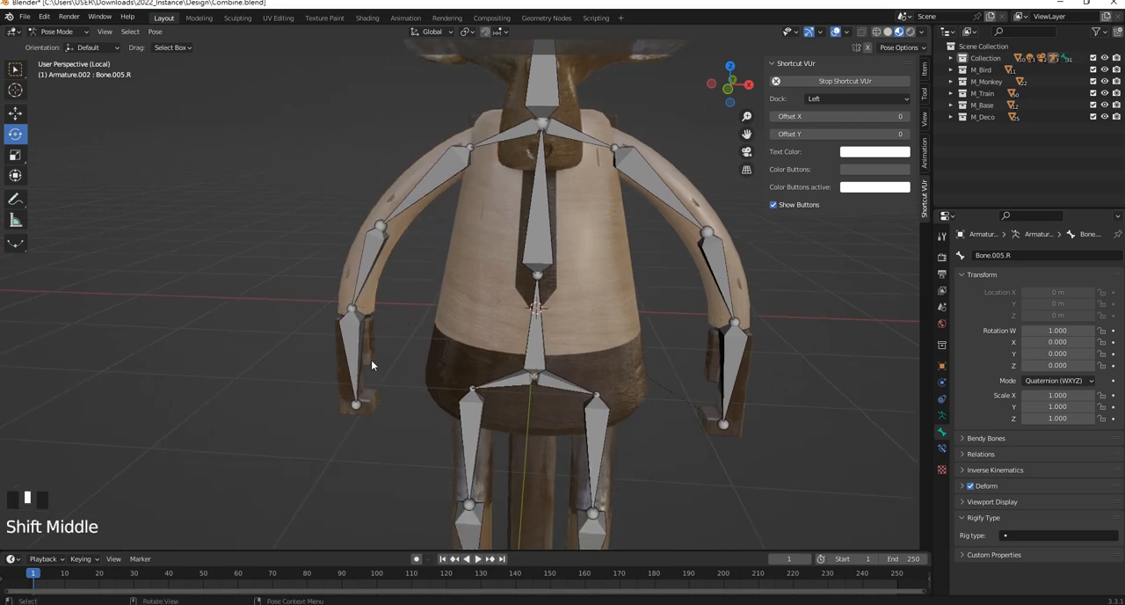
pyautogui.click(375, 370)
pyautogui.keyDown('shift'); pyautogui.click(355, 348); pyautogui.keyUp('shift')
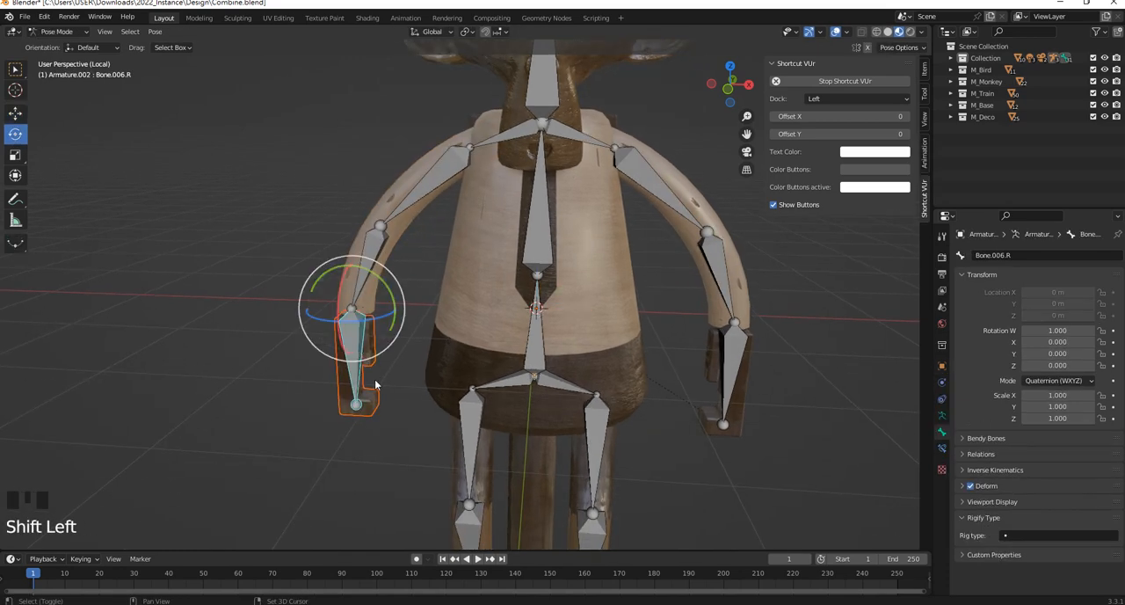
pyautogui.hotkey('ctrl', 'p')
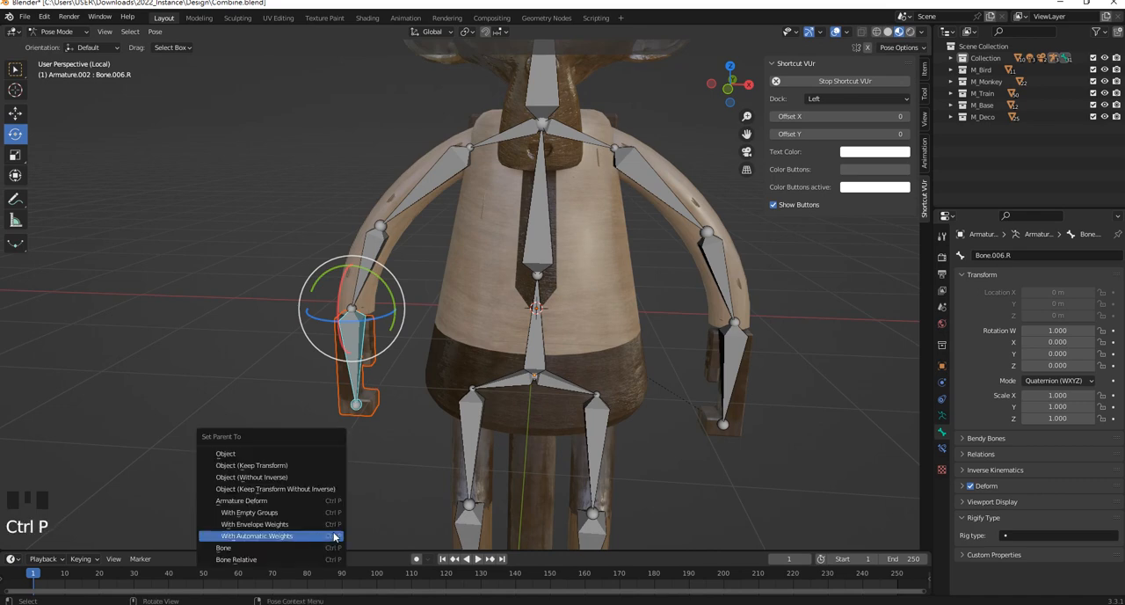
pyautogui.click(317, 536)
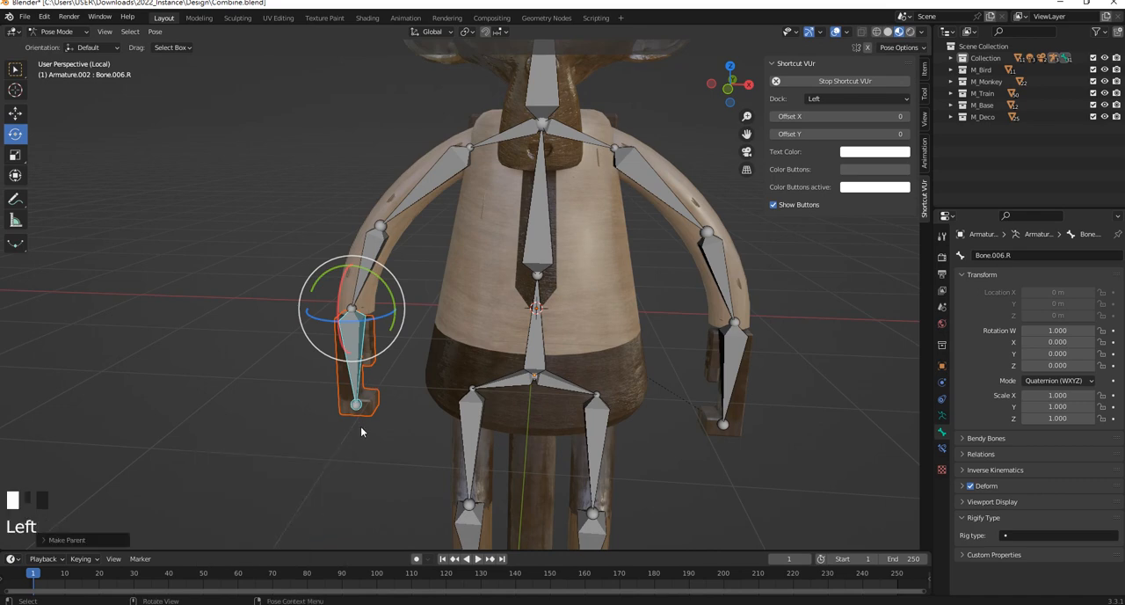
# Select the -X leg mesh with its thigh and shin bones and parent the mesh with automatic weights
pyautogui.keyDown('shift'); pyautogui.moveTo(361, 430); pyautogui.dragTo(448, 378, button='middle'); pyautogui.keyUp('shift')
pyautogui.scroll(5, 448, 313)
pyautogui.click(427, 314)
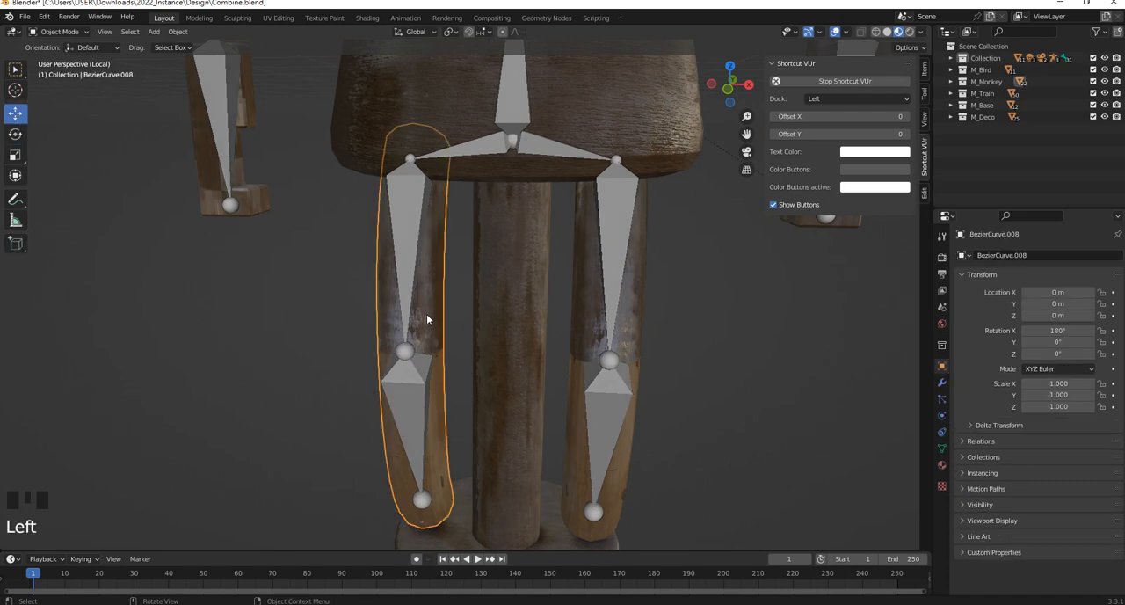
pyautogui.keyDown('shift'); pyautogui.click(412, 254); pyautogui.keyUp('shift')
pyautogui.keyDown('shift'); pyautogui.click(425, 415); pyautogui.keyUp('shift')
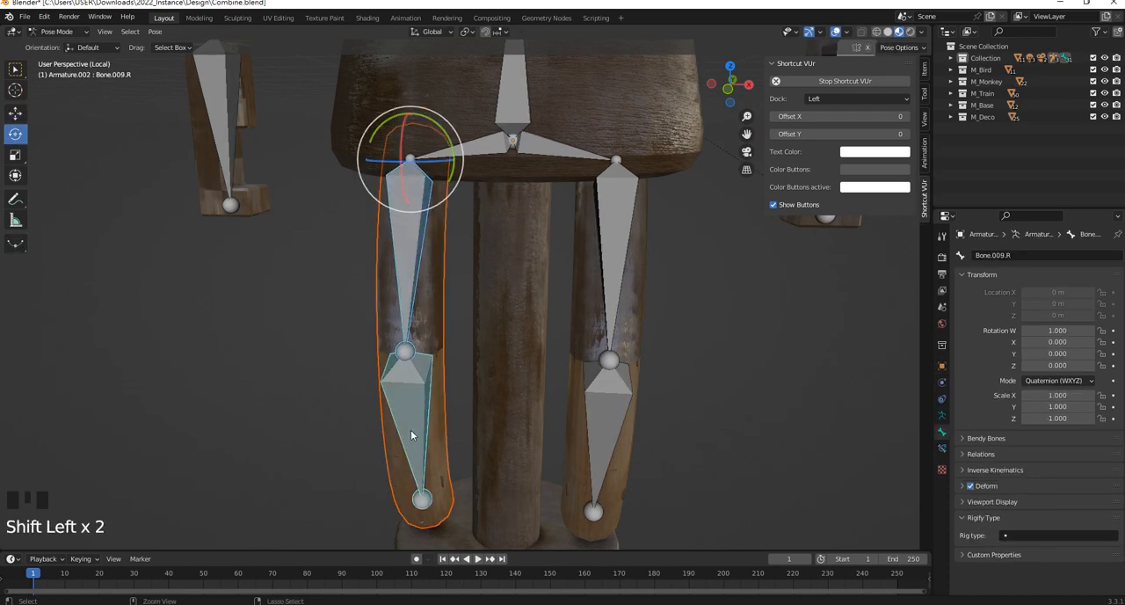
pyautogui.hotkey('ctrl', 'p')
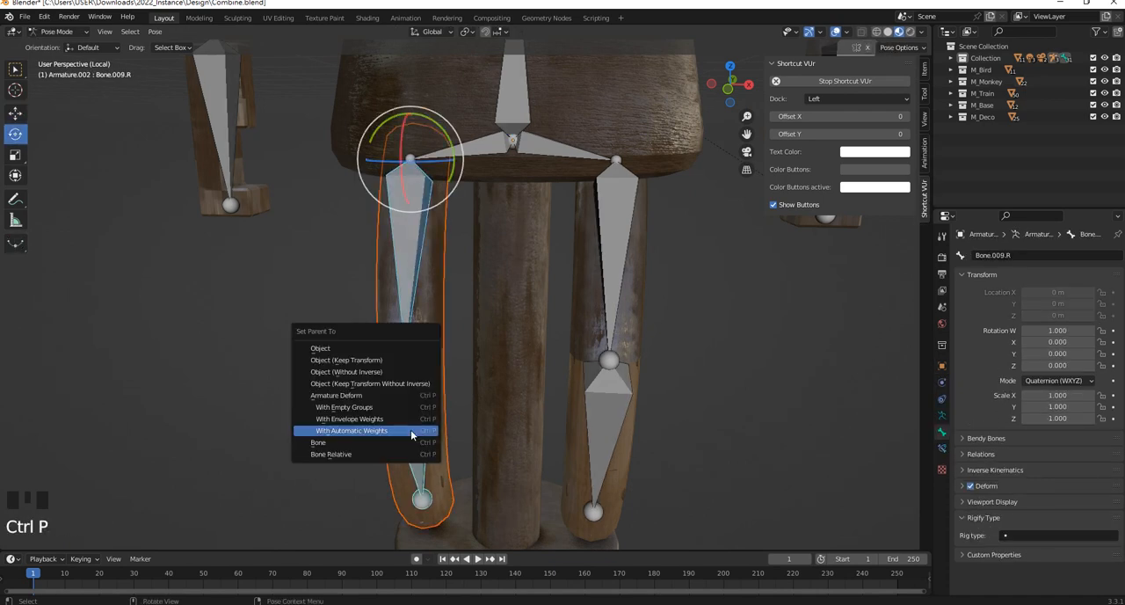
pyautogui.click(356, 433)
# Test the leg deformation by rotating the thigh bones on both sides, and undo the test poses
pyautogui.scroll(-3, 386, 303)
pyautogui.moveTo(386, 303); pyautogui.dragTo(485, 287, button='middle')
pyautogui.click(406, 288)
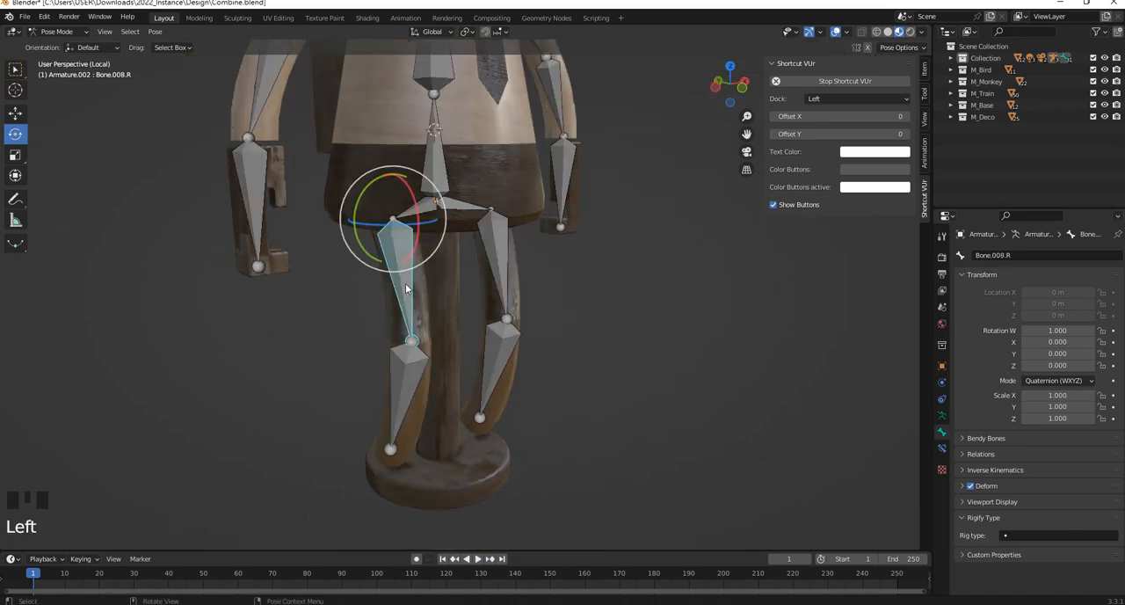
pyautogui.moveTo(406, 288); pyautogui.dragTo(393, 224, button='middle')
pyautogui.moveTo(393, 224); pyautogui.dragTo(427, 226)
pyautogui.moveTo(427, 228); pyautogui.dragTo(344, 299, button='middle')
pyautogui.click(572, 288)
pyautogui.moveTo(571, 289); pyautogui.dragTo(507, 280, button='middle')
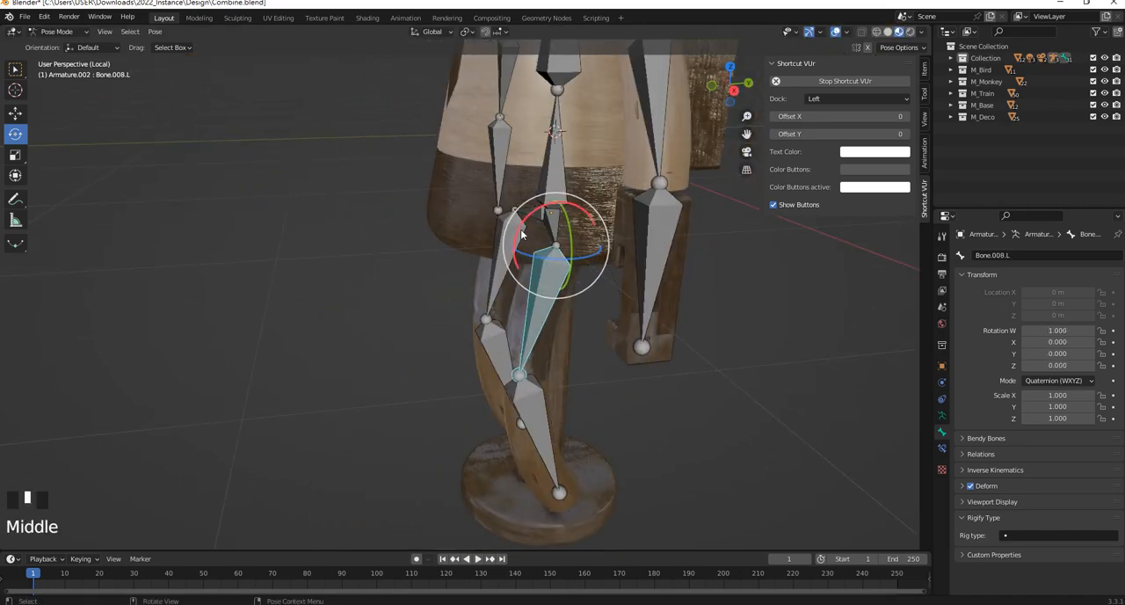
pyautogui.moveTo(522, 234); pyautogui.dragTo(443, 323)
pyautogui.moveTo(443, 323); pyautogui.dragTo(490, 318, button='middle')
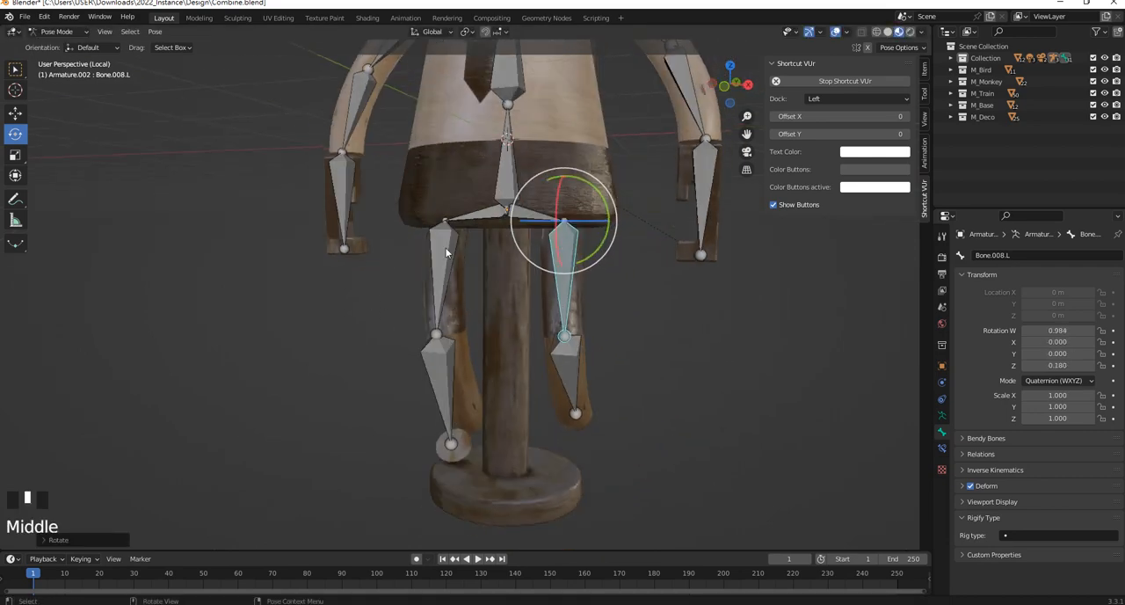
pyautogui.moveTo(446, 254); pyautogui.dragTo(428, 285, button='middle')
pyautogui.hotkey('ctrl', 'z')
pyautogui.hotkey('ctrl', 'z')
pyautogui.hotkey('ctrl', 'z')
pyautogui.hotkey('ctrl', 'z')
pyautogui.hotkey('ctrl', 'z')
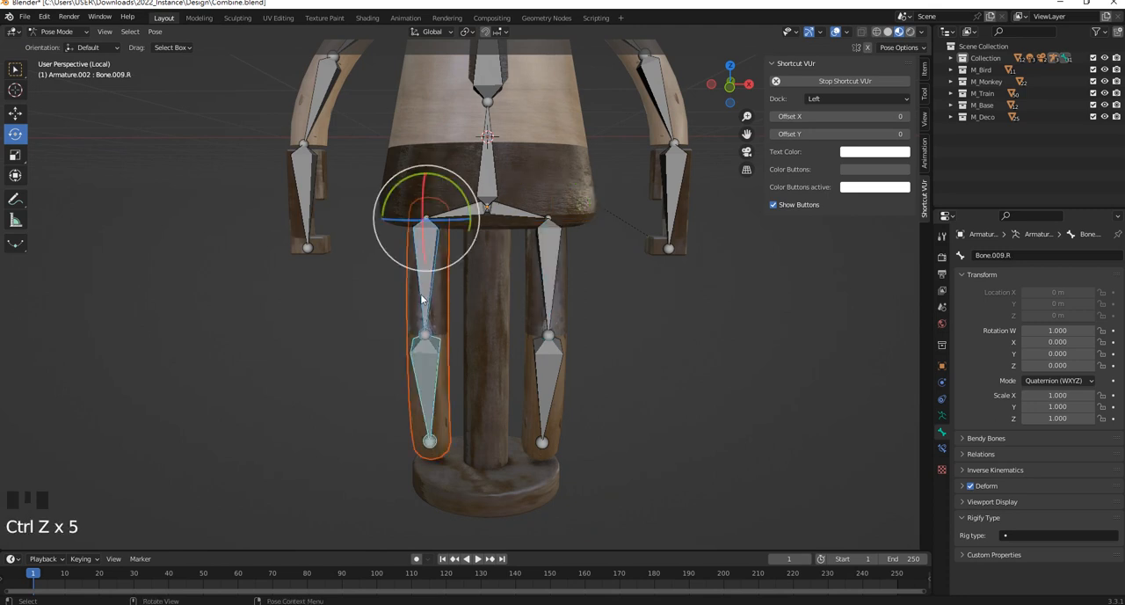
# Try several rotations of the -X thigh bone to test the leg's binding, and undo each one
pyautogui.click(420, 295)
pyautogui.moveTo(419, 296); pyautogui.dragTo(344, 306, button='middle')
pyautogui.moveTo(415, 233)
pyautogui.mouseDown()
pyautogui.moveTo(409, 217)
pyautogui.moveTo(426, 243)
pyautogui.mouseUp()
pyautogui.hotkey('ctrl', 'z')
pyautogui.moveTo(417, 301); pyautogui.dragTo(485, 287, button='middle')
pyautogui.moveTo(429, 228); pyautogui.dragTo(426, 204)
pyautogui.hotkey('ctrl', 'z')
pyautogui.hotkey('ctrl', 'z')
pyautogui.hotkey('ctrl', 'z')
pyautogui.hotkey('ctrl', 'z')
pyautogui.hotkey('ctrl', 'z')
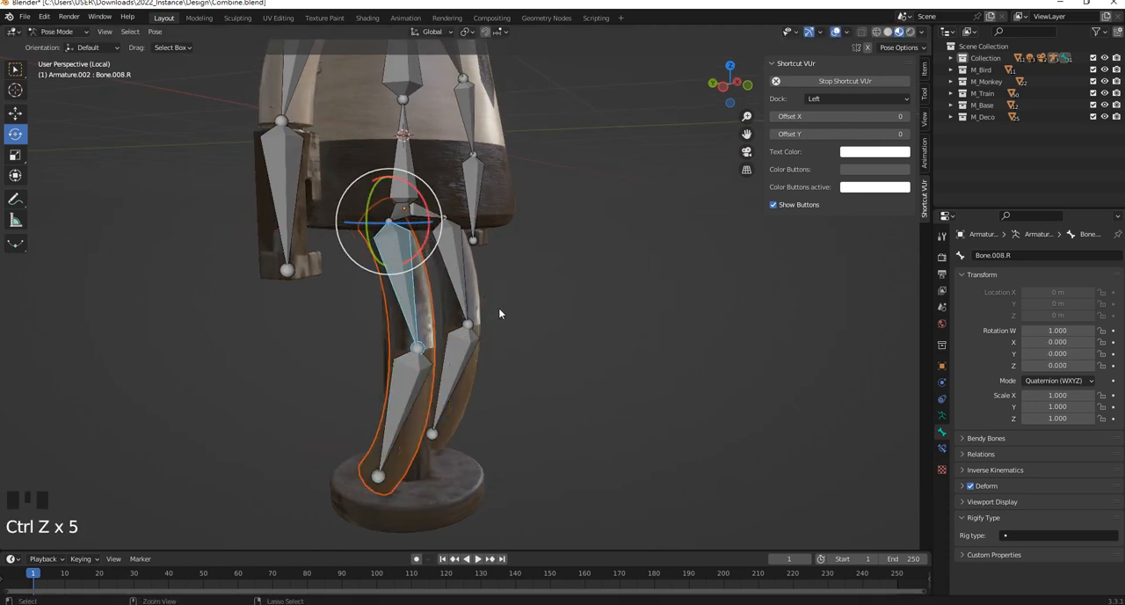
pyautogui.hotkey('ctrl', 'z')
pyautogui.click(401, 294)
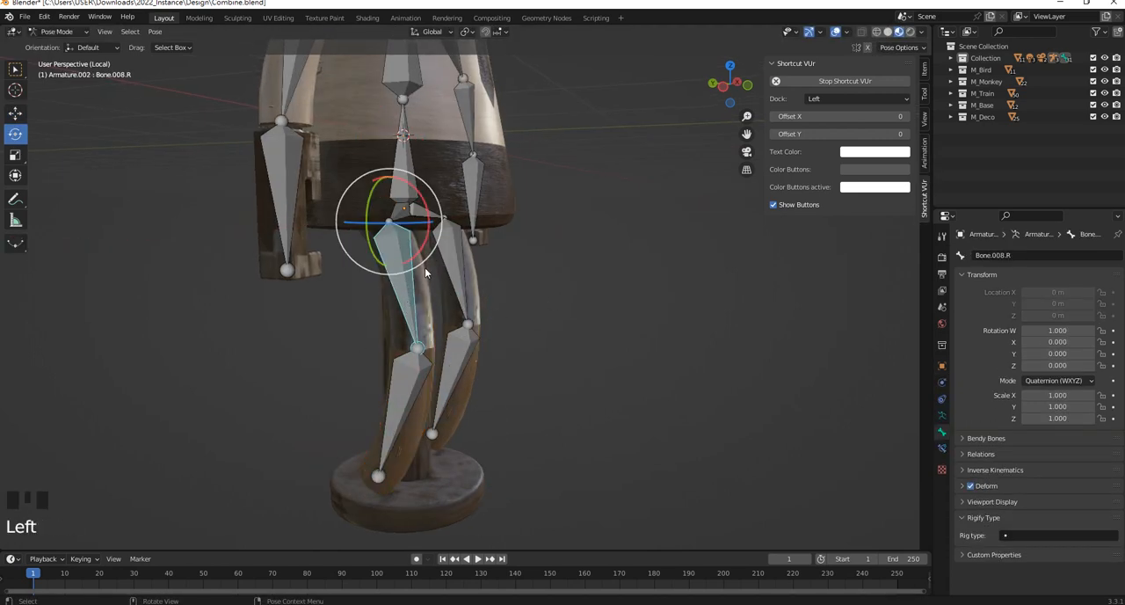
pyautogui.moveTo(428, 235); pyautogui.dragTo(580, 316)
pyautogui.hotkey('ctrl', 'z')
# Try rotating the -X forearm bone to test the arm's deformation, and undo the rotation
pyautogui.moveTo(579, 316); pyautogui.dragTo(416, 341, button='middle')
pyautogui.click(316, 191)
pyautogui.moveTo(385, 220); pyautogui.dragTo(319, 244, button='middle')
pyautogui.keyDown('shift'); pyautogui.moveTo(321, 241); pyautogui.dragTo(336, 295, button='middle'); pyautogui.keyUp('shift')
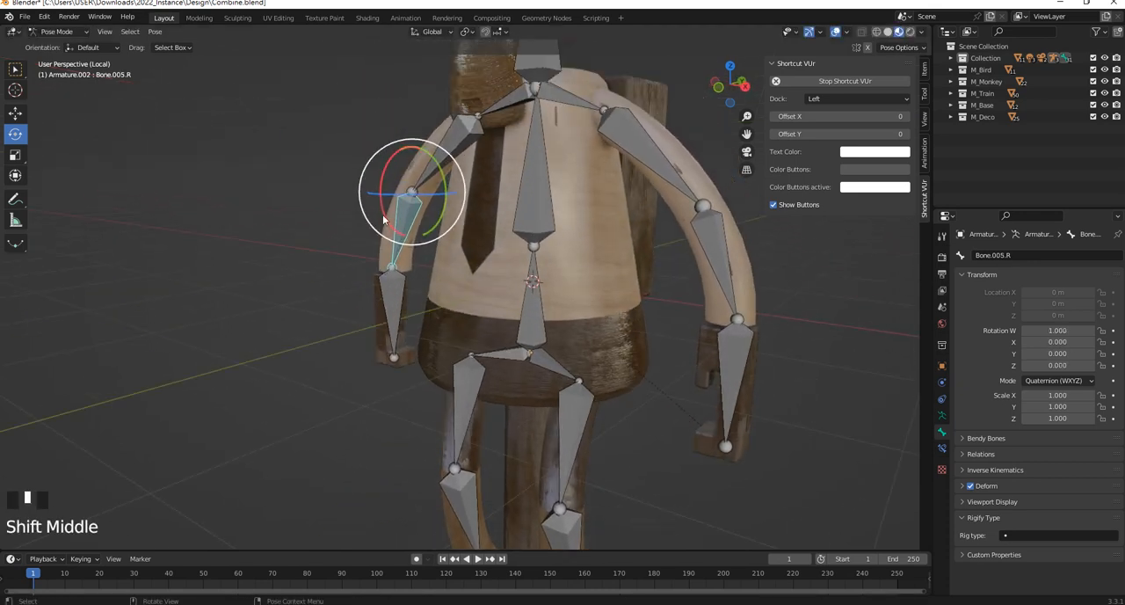
pyautogui.moveTo(388, 162); pyautogui.dragTo(439, 123)
pyautogui.hotkey('ctrl', 'z')
pyautogui.click(439, 154)
pyautogui.hotkey('ctrl', 'z')
# Select the -X hand bone and hand mesh, show the mesh's vertex groups, and switch to Weight Paint mode
pyautogui.click(398, 246)
pyautogui.click(397, 356)
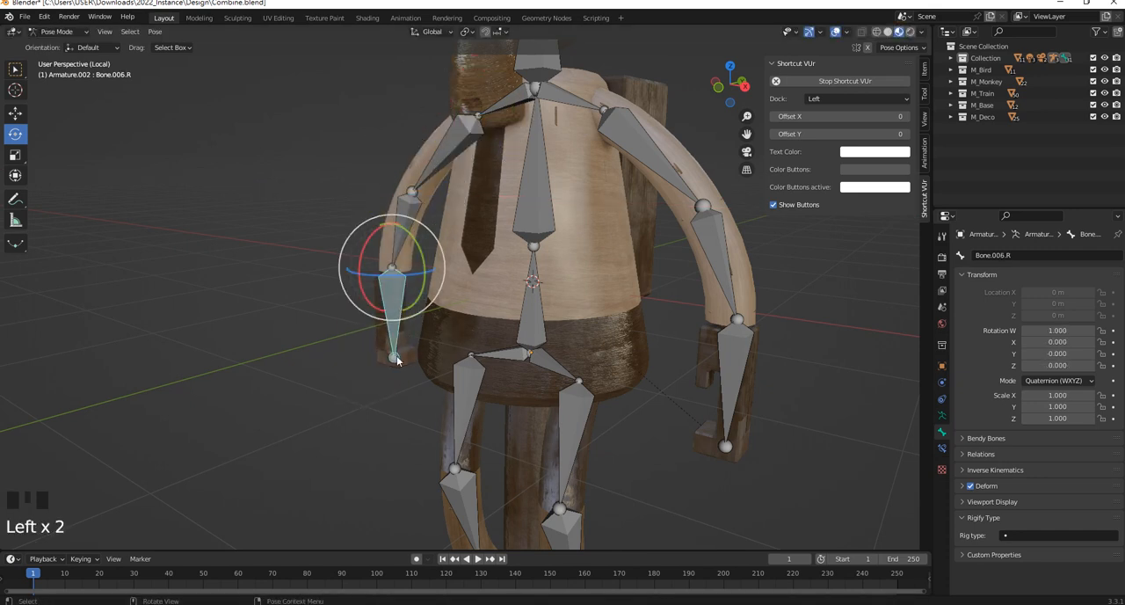
pyautogui.click(381, 366)
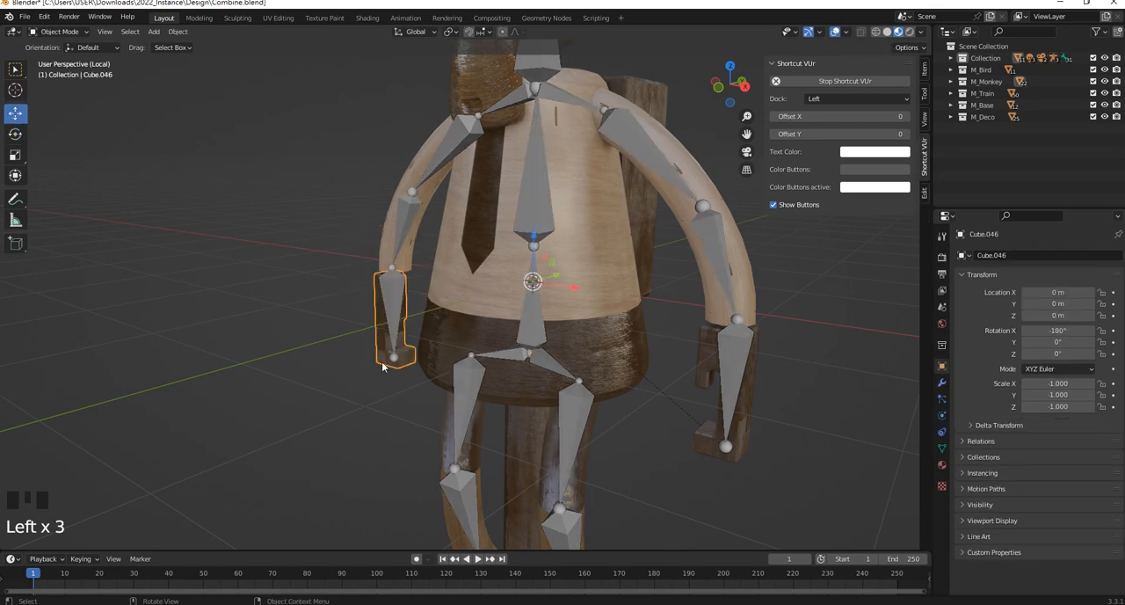
pyautogui.click(943, 449)
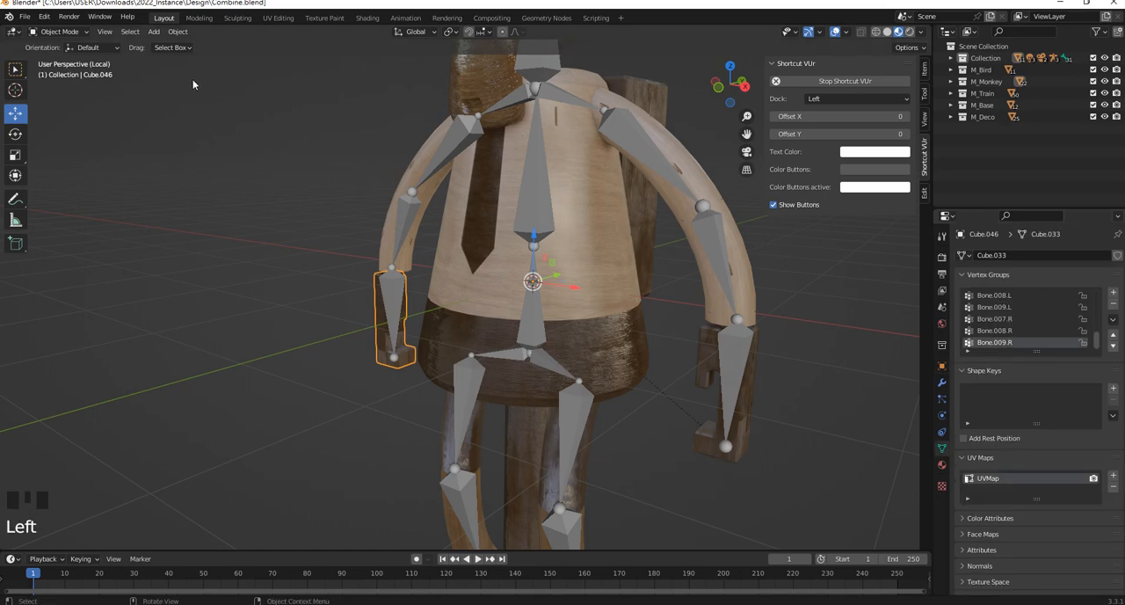
pyautogui.moveTo(59, 31)
pyautogui.mouseDown()
pyautogui.moveTo(78, 58)
pyautogui.moveTo(79, 109)
pyautogui.moveTo(83, 98)
pyautogui.mouseUp()
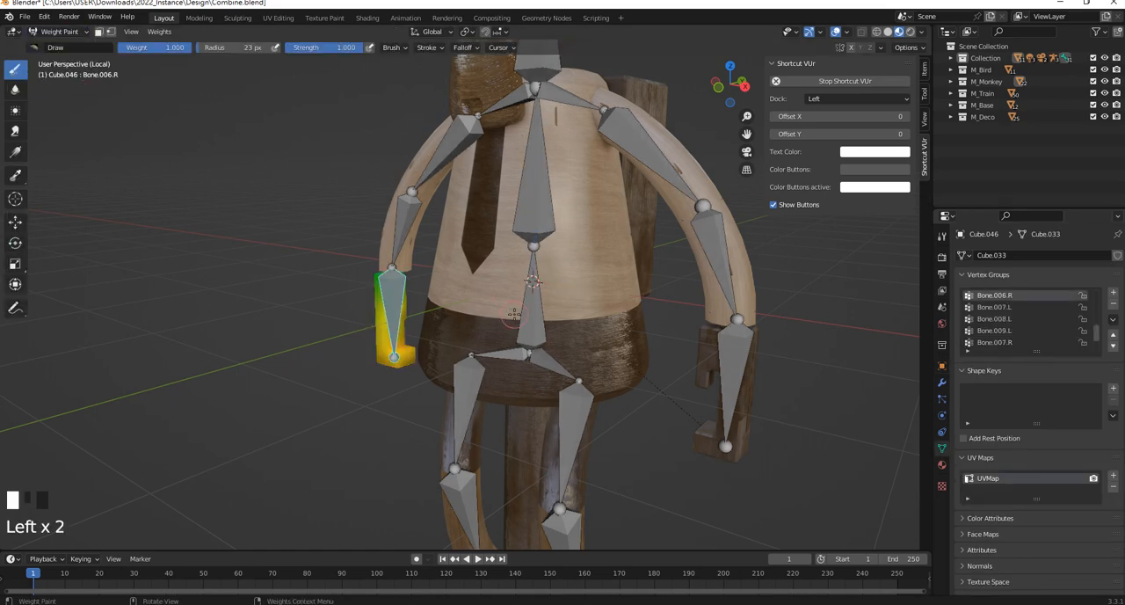
pyautogui.moveTo(515, 314); pyautogui.dragTo(580, 317, button='middle')
# Inspect the hand mesh's weights in the leg bones' vertex groups, from Bone.007.L to Bone.009.R, ending on Bone.008.R
pyautogui.click(995, 307)
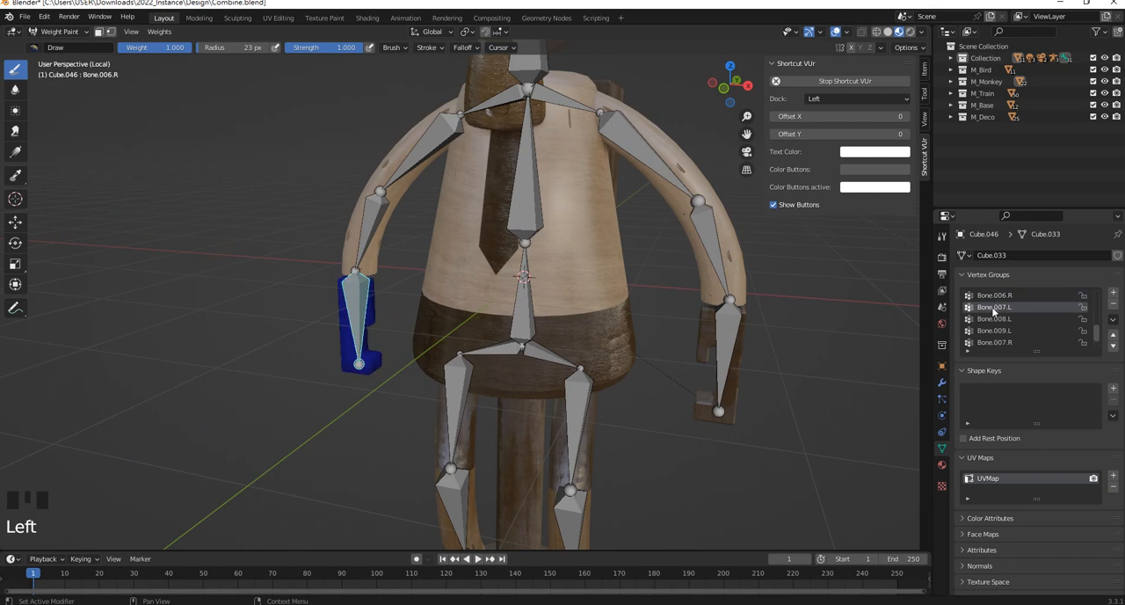
pyautogui.click(996, 319)
pyautogui.click(997, 331)
pyautogui.click(998, 342)
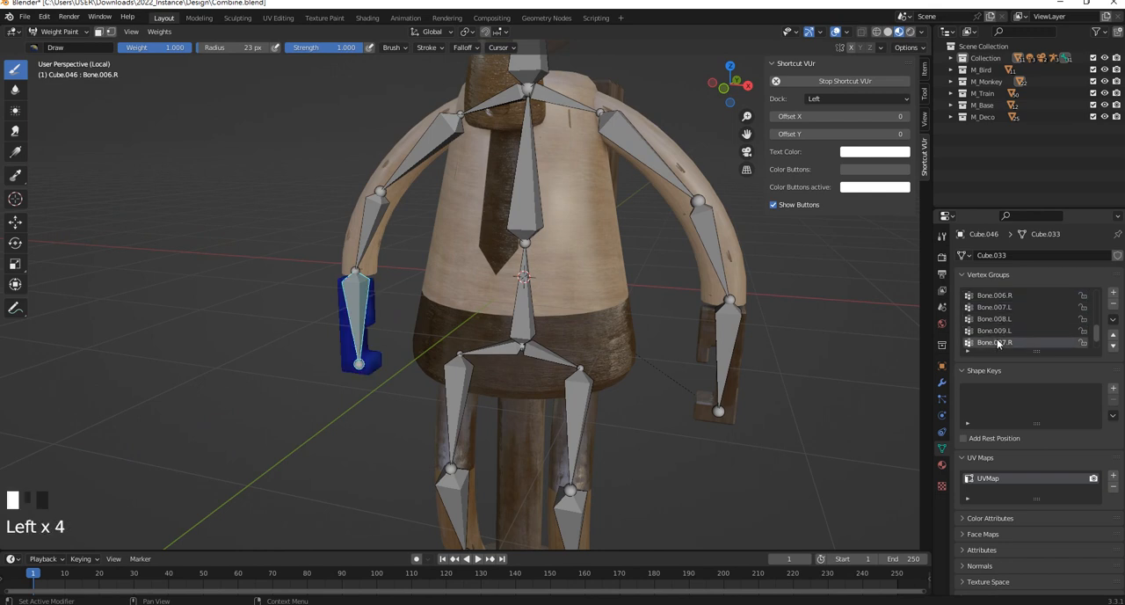
pyautogui.scroll(-2, 998, 343)
pyautogui.scroll(-2, 998, 343)
pyautogui.click(998, 342)
pyautogui.click(998, 343)
pyautogui.click(999, 332)
# Enlarge the weight paint brush radius to 101 px and set its blend mode to Subtract
pyautogui.keyDown('shift'); pyautogui.moveTo(496, 378); pyautogui.dragTo(416, 317, button='middle'); pyautogui.keyUp('shift')
pyautogui.scroll(2, 546, 333)
pyautogui.press('f')
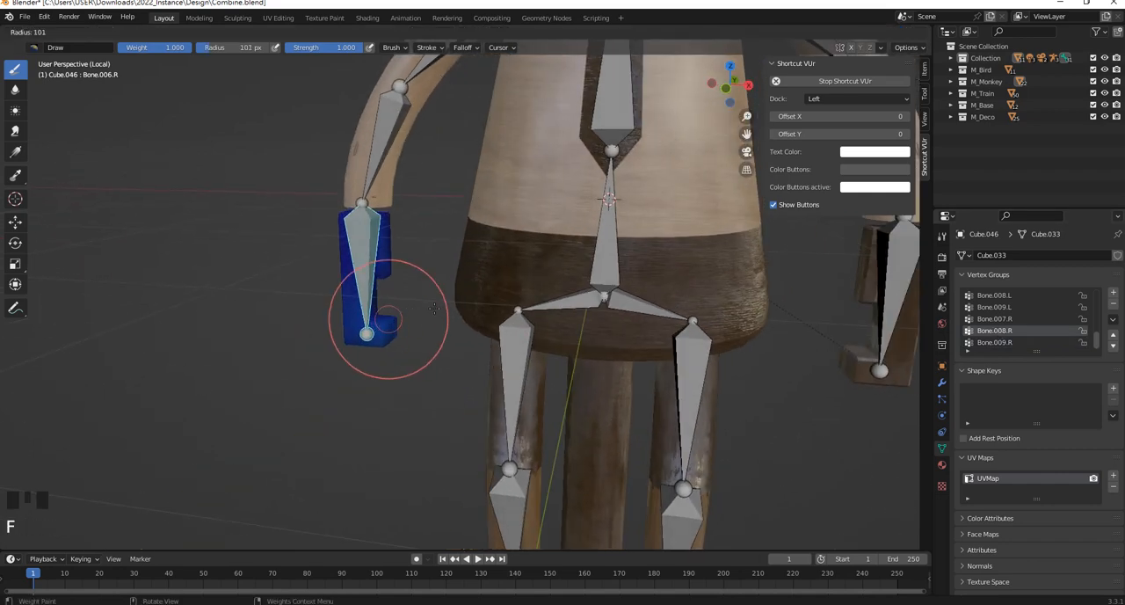
pyautogui.click(924, 97)
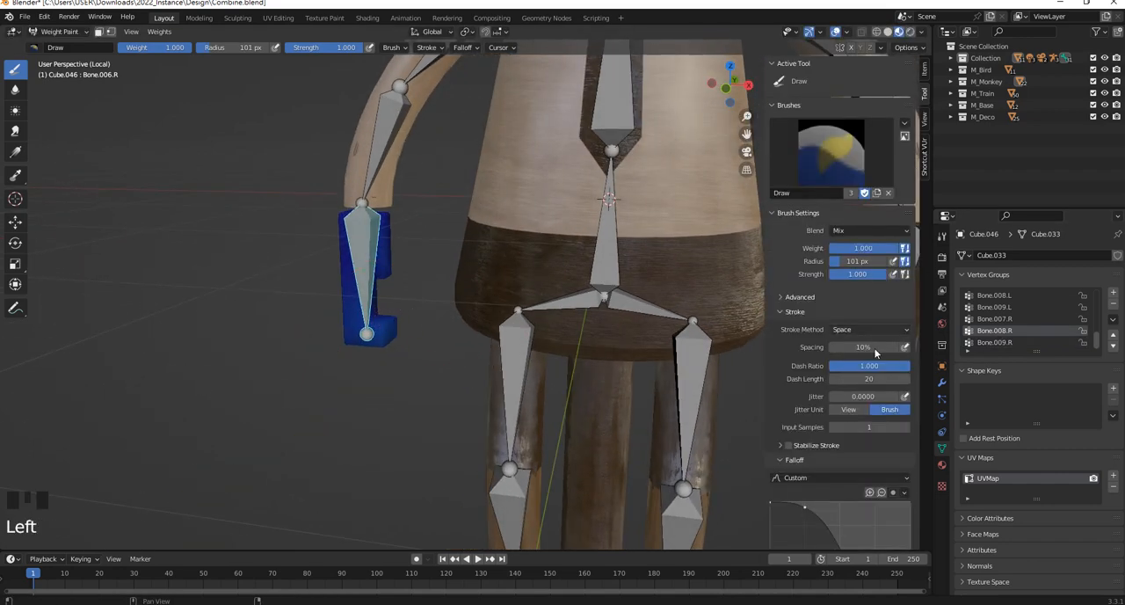
pyautogui.scroll(-1, 875, 425)
pyautogui.click(862, 209)
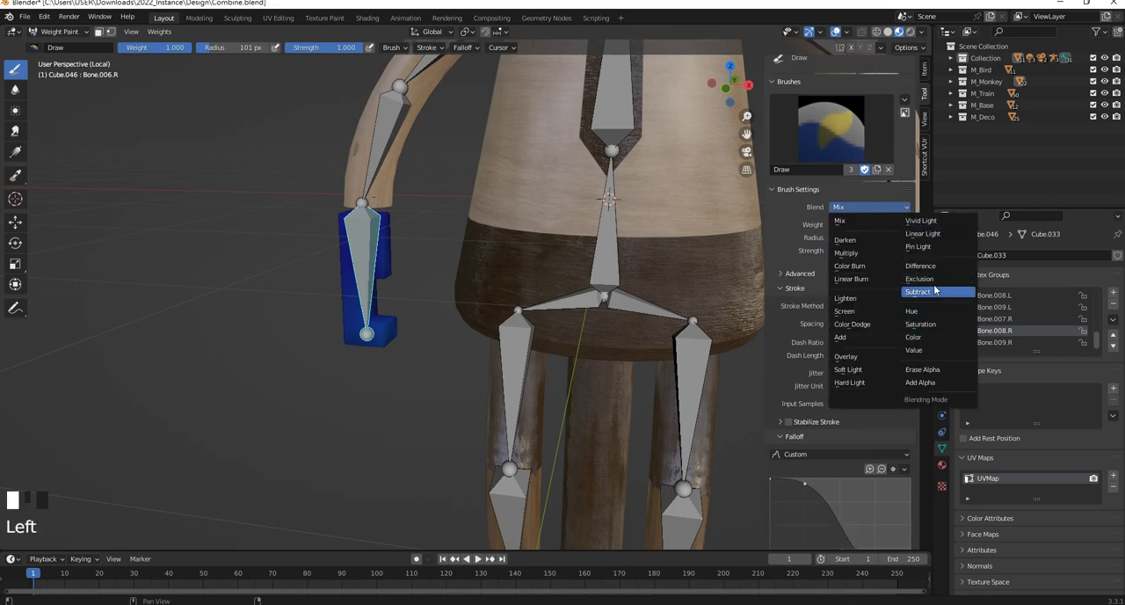
pyautogui.click(920, 294)
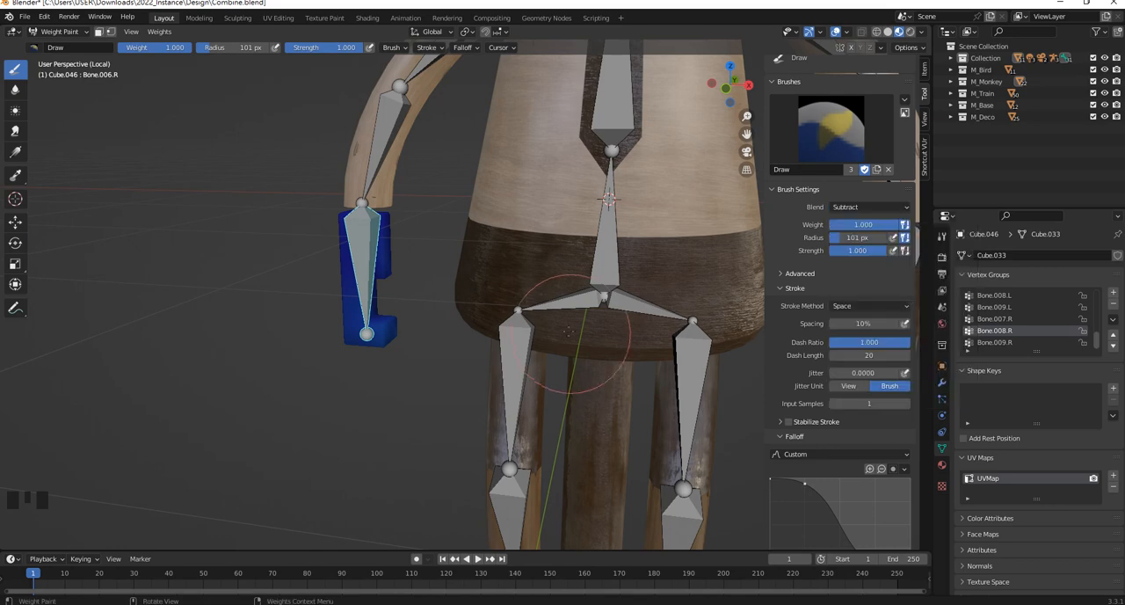
# Erase the Bone.008.R weights from the front and back of the -X hand mesh with the Subtract brush
pyautogui.moveTo(370, 352)
pyautogui.mouseDown(button='middle')
pyautogui.moveTo(430, 299)
pyautogui.moveTo(500, 307)
pyautogui.mouseUp(button='middle')
pyautogui.moveTo(310, 264)
pyautogui.mouseDown()
pyautogui.moveTo(306, 255)
pyautogui.moveTo(331, 312)
pyautogui.mouseUp()
pyautogui.moveTo(331, 313); pyautogui.dragTo(426, 343, button='middle')
pyautogui.moveTo(532, 301); pyautogui.dragTo(530, 280)
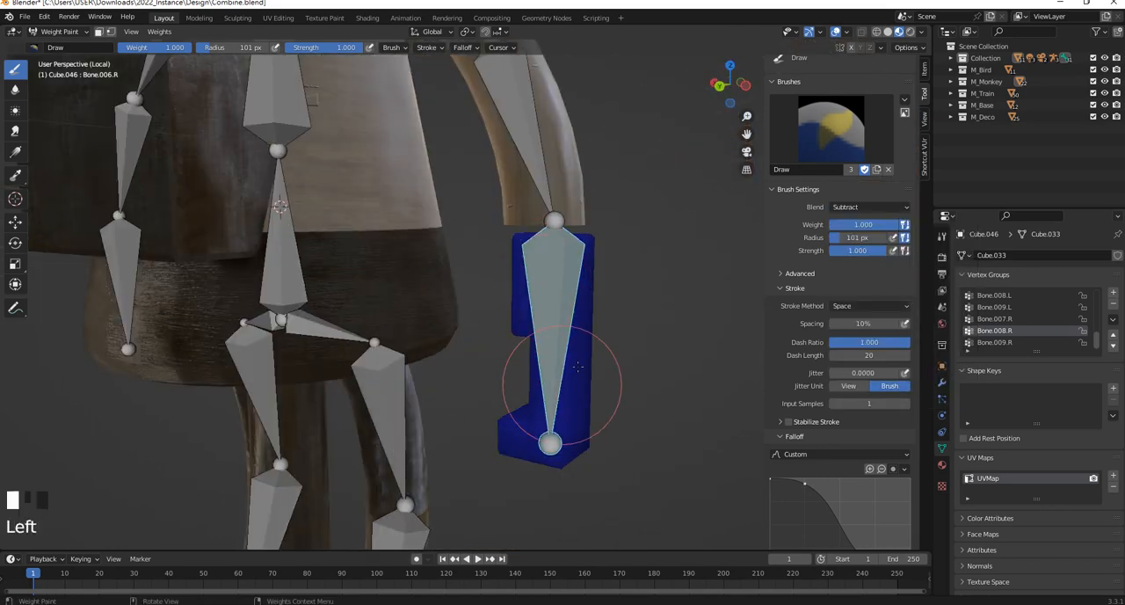
pyautogui.moveTo(578, 366); pyautogui.dragTo(341, 295, button='middle')
pyautogui.moveTo(341, 295); pyautogui.dragTo(351, 287)
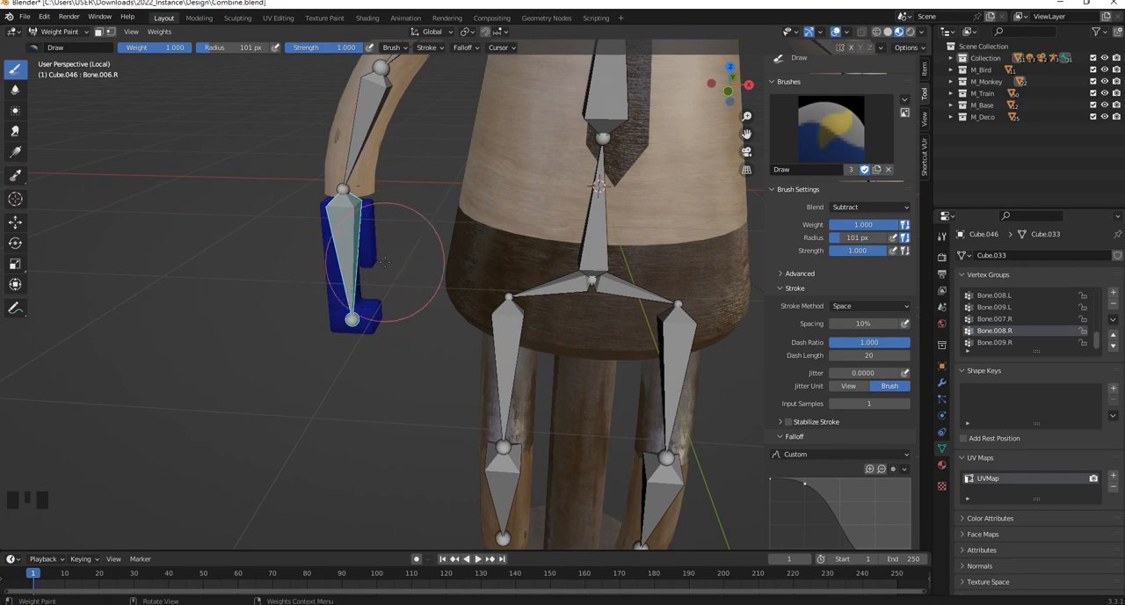
# Subtract the hand mesh's weights in the Bone.009.R and Bone.007.R vertex groups
pyautogui.click(1005, 345)
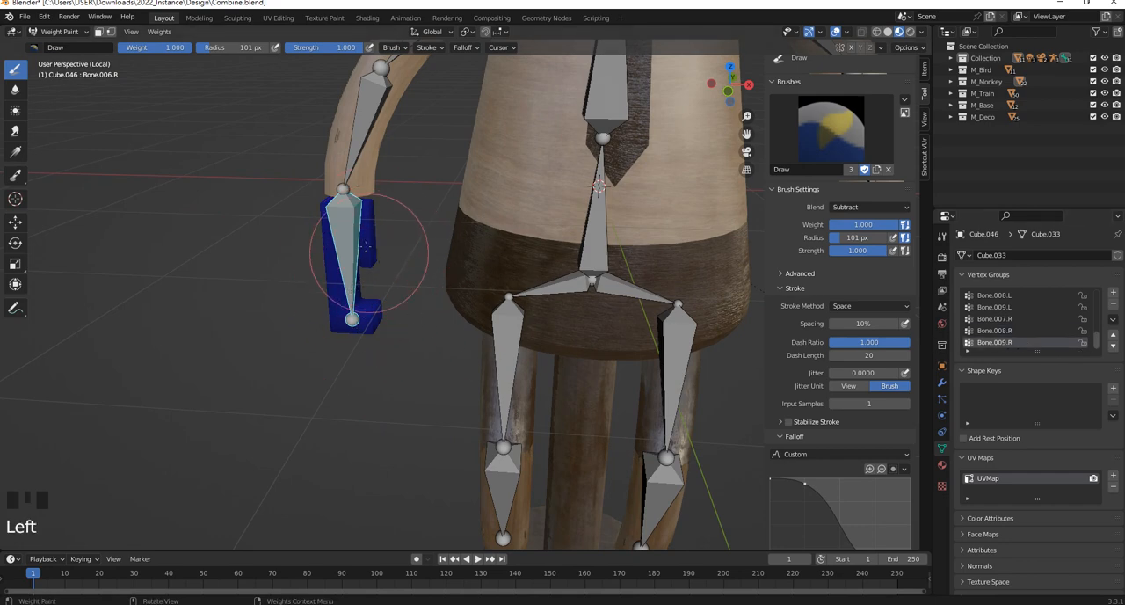
pyautogui.moveTo(368, 255); pyautogui.dragTo(396, 304)
pyautogui.scroll(-1, 1039, 324)
pyautogui.click(1007, 332)
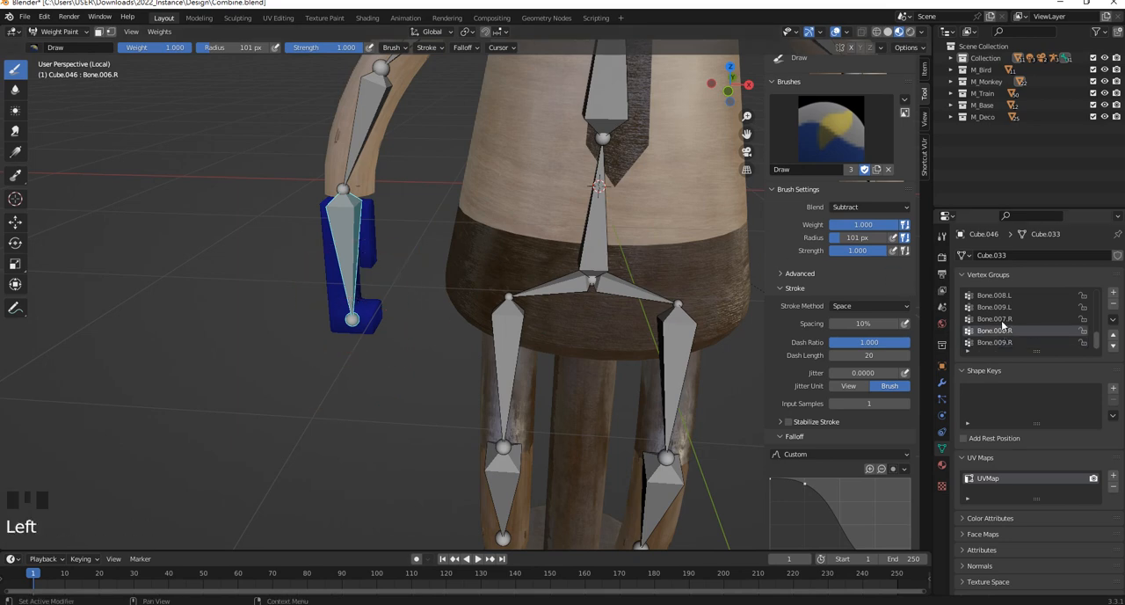
pyautogui.click(1002, 320)
pyautogui.click(1011, 332)
pyautogui.click(1007, 320)
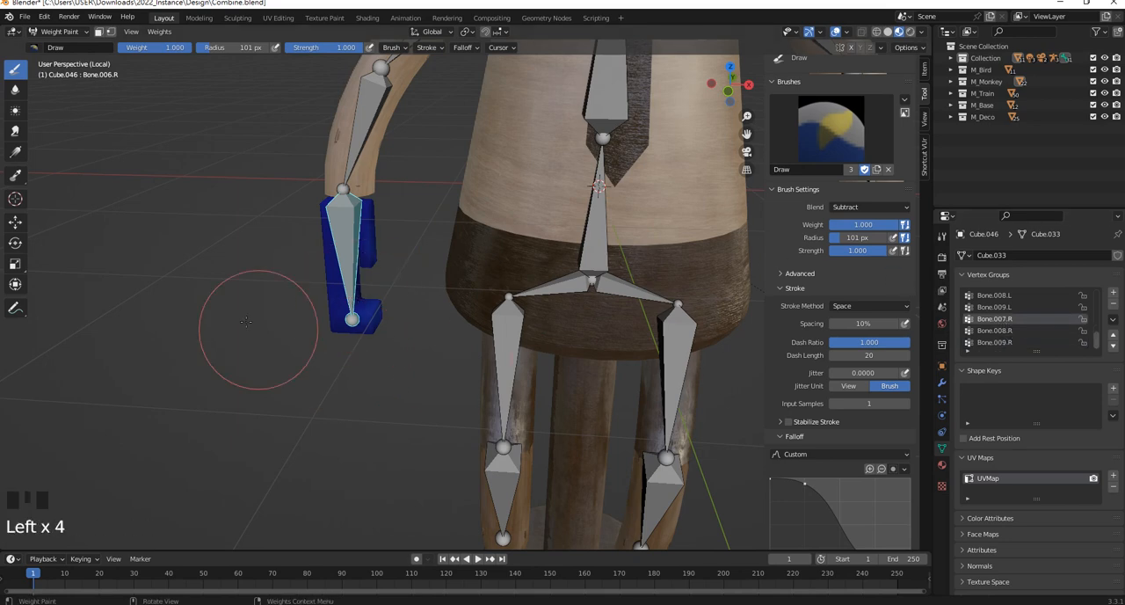
pyautogui.moveTo(369, 343)
pyautogui.mouseDown()
pyautogui.moveTo(388, 360)
pyautogui.moveTo(372, 280)
pyautogui.moveTo(339, 302)
pyautogui.moveTo(326, 352)
pyautogui.moveTo(367, 350)
pyautogui.mouseUp()
# Subtract the hand mesh's weights in the Bone.008.L and Bone.007.L vertex groups
pyautogui.click(1009, 310)
pyautogui.click(1021, 295)
pyautogui.scroll(1, 1018, 304)
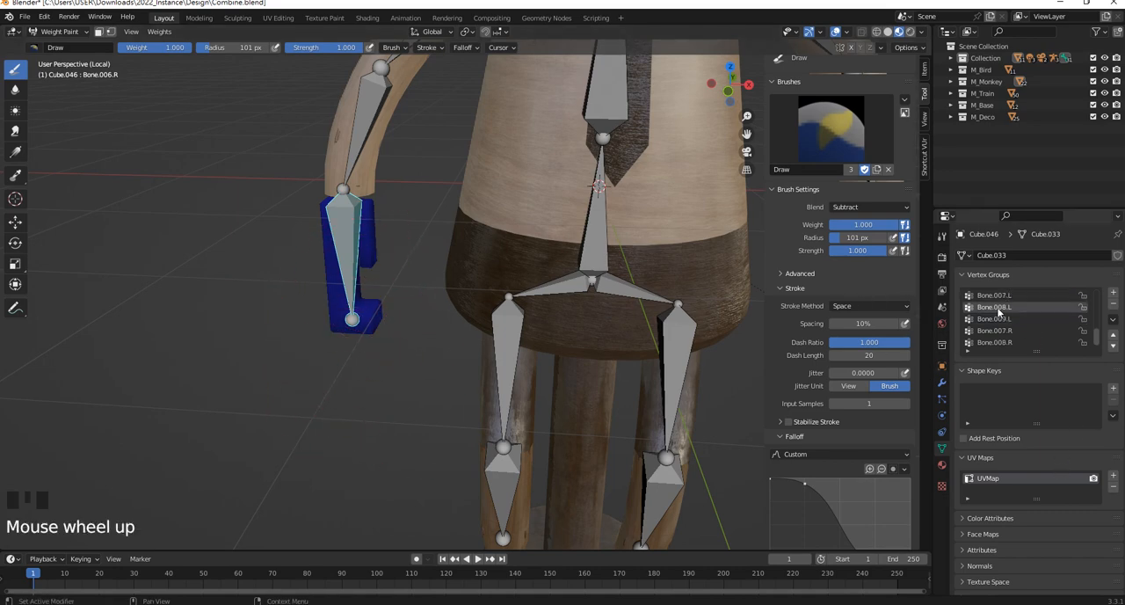
pyautogui.click(351, 345)
pyautogui.scroll(1, 1011, 304)
pyautogui.click(1009, 308)
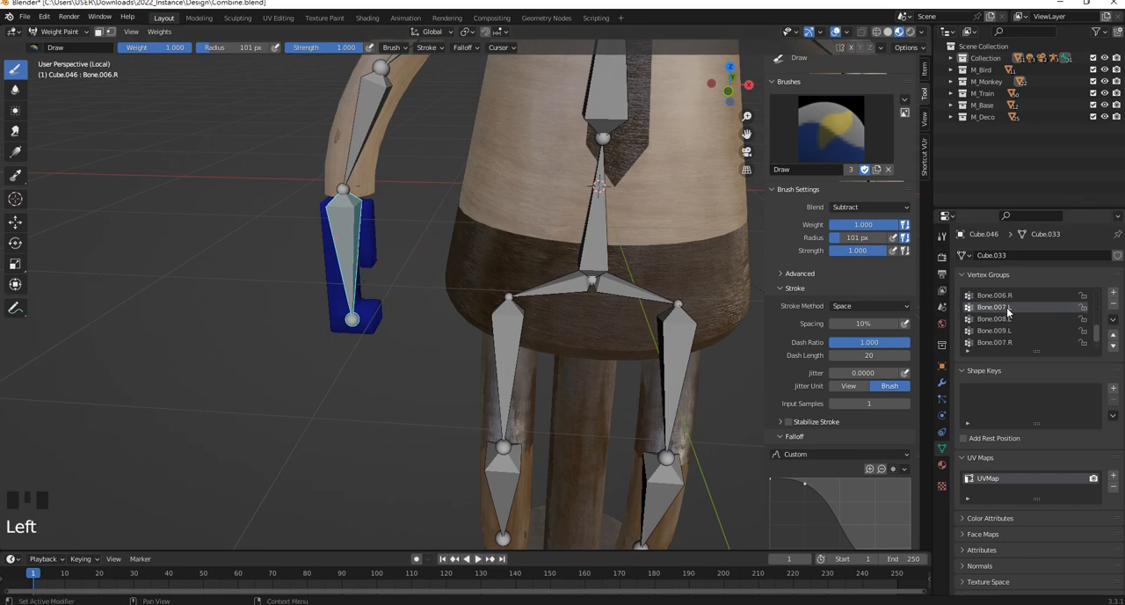
pyautogui.click(381, 349)
# Activate the forearm's Bone.005.R vertex group and erase its weights from all sides of the hand mesh
pyautogui.scroll(1, 1009, 321)
pyautogui.click(1009, 307)
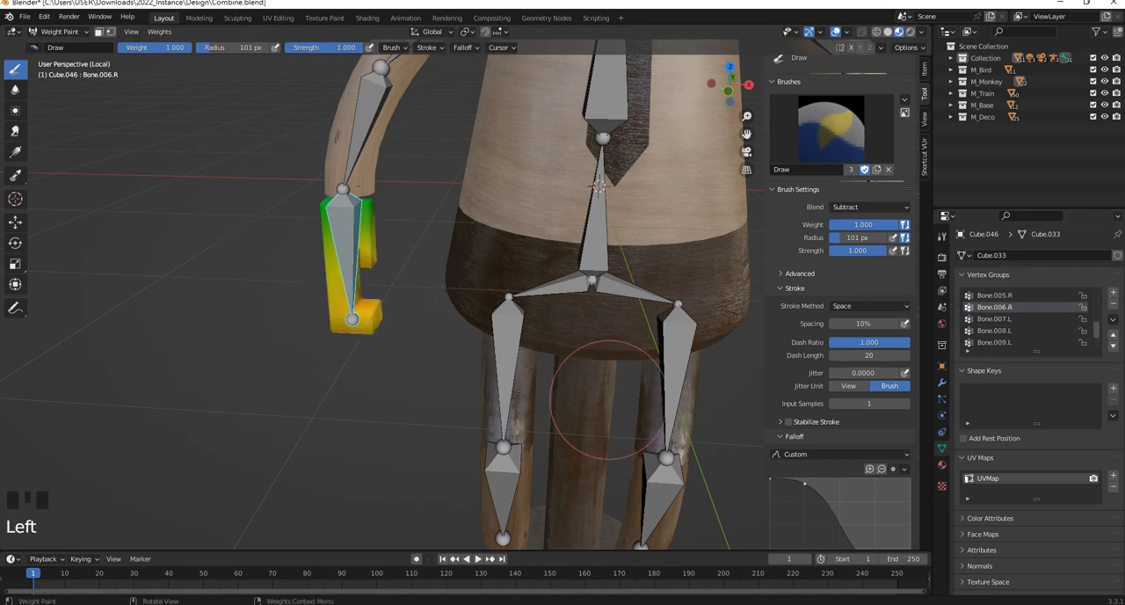
pyautogui.click(1005, 295)
pyautogui.click(1005, 307)
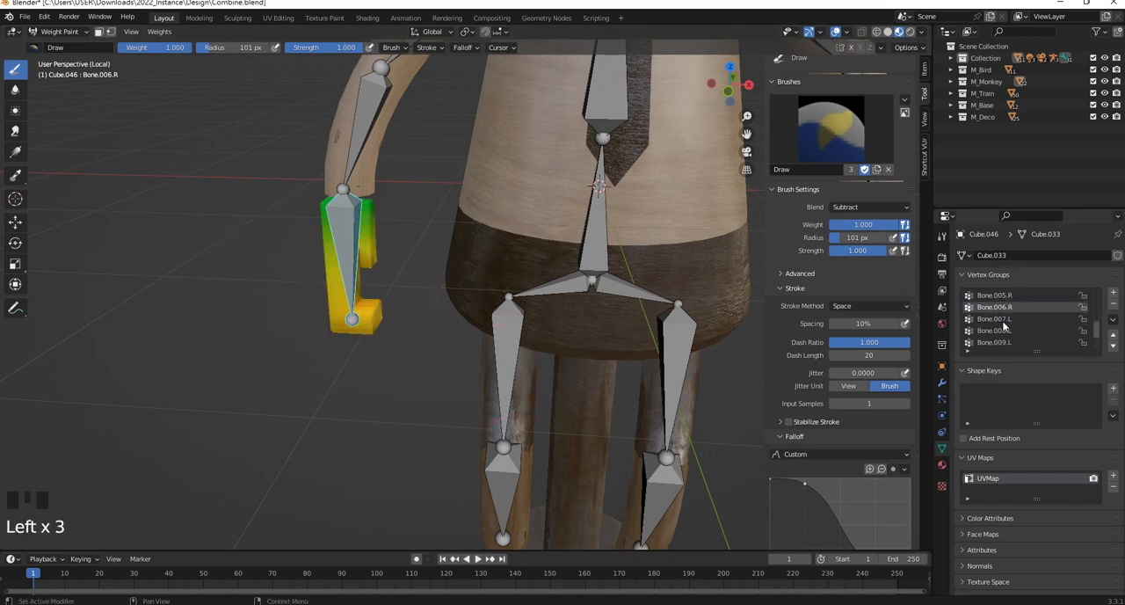
pyautogui.click(993, 296)
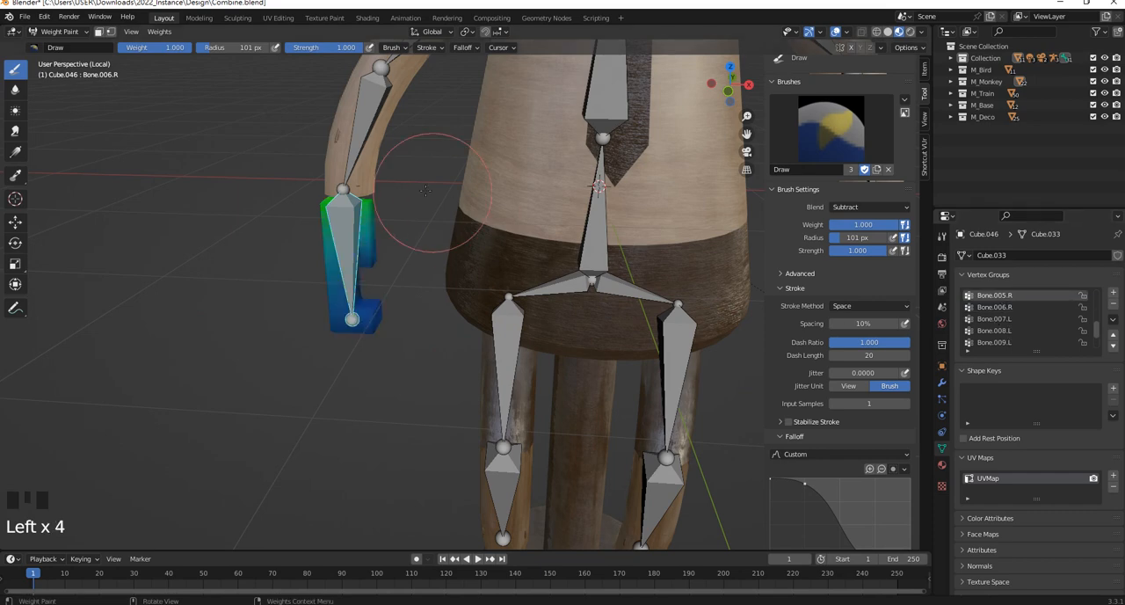
pyautogui.moveTo(356, 200)
pyautogui.mouseDown()
pyautogui.moveTo(350, 292)
pyautogui.moveTo(338, 230)
pyautogui.mouseUp()
pyautogui.moveTo(338, 230); pyautogui.dragTo(461, 211, button='middle')
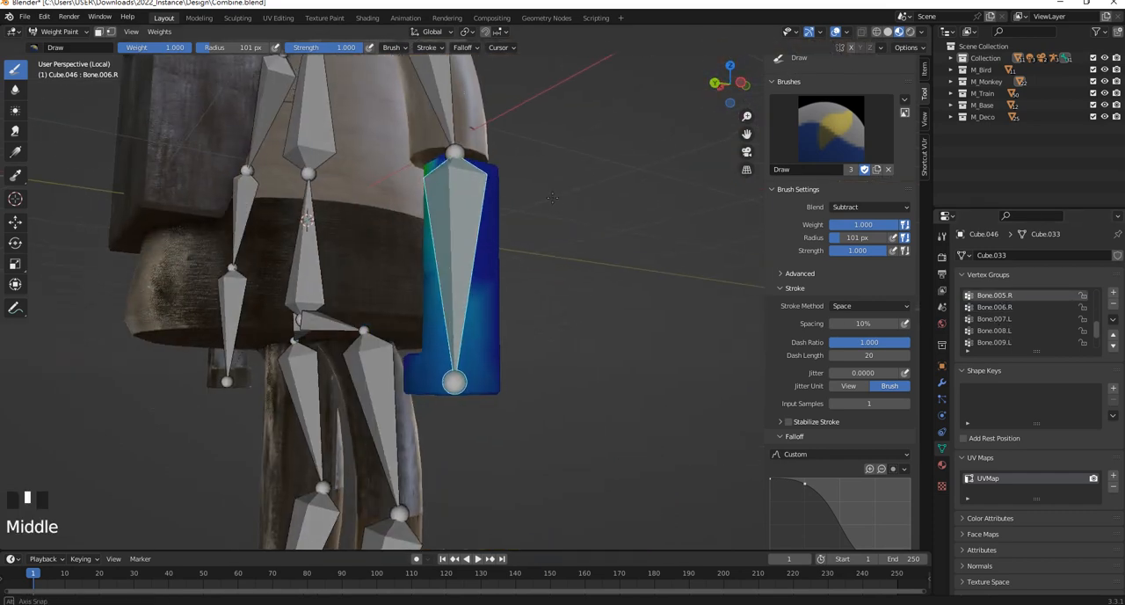
pyautogui.moveTo(464, 209)
pyautogui.mouseDown()
pyautogui.moveTo(466, 131)
pyautogui.moveTo(439, 256)
pyautogui.mouseUp()
pyautogui.moveTo(440, 256); pyautogui.dragTo(487, 258, button='middle')
pyautogui.moveTo(487, 260)
pyautogui.mouseDown()
pyautogui.moveTo(526, 406)
pyautogui.moveTo(530, 234)
pyautogui.moveTo(540, 285)
pyautogui.mouseUp()
pyautogui.moveTo(540, 287); pyautogui.dragTo(595, 284, button='middle')
pyautogui.moveTo(596, 284)
pyautogui.mouseDown()
pyautogui.moveTo(619, 272)
pyautogui.moveTo(635, 297)
pyautogui.mouseUp()
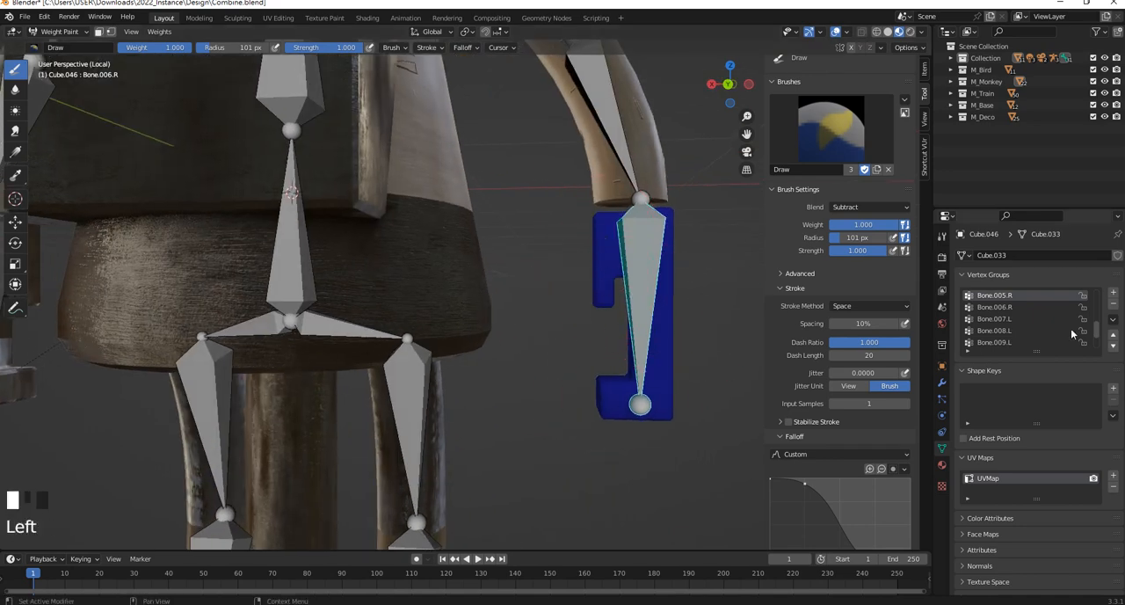
# Activate the Bone.006.R vertex group, undo the stray subtract stroke, and set the brush blend mode to Mix
pyautogui.click(1018, 309)
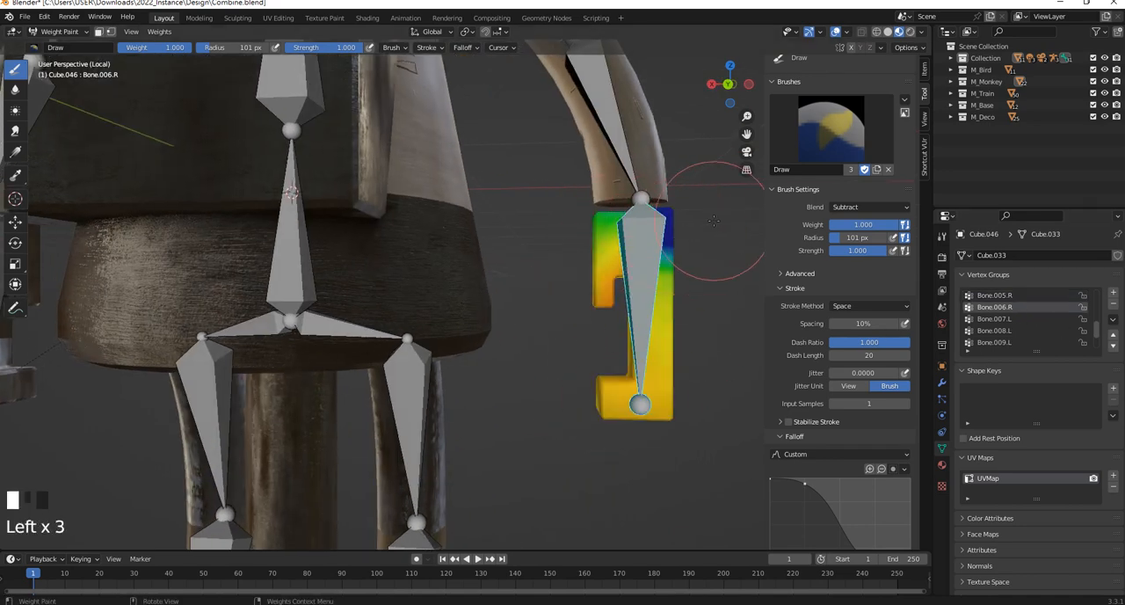
pyautogui.hotkey('ctrl', 'z')
pyautogui.click(1011, 308)
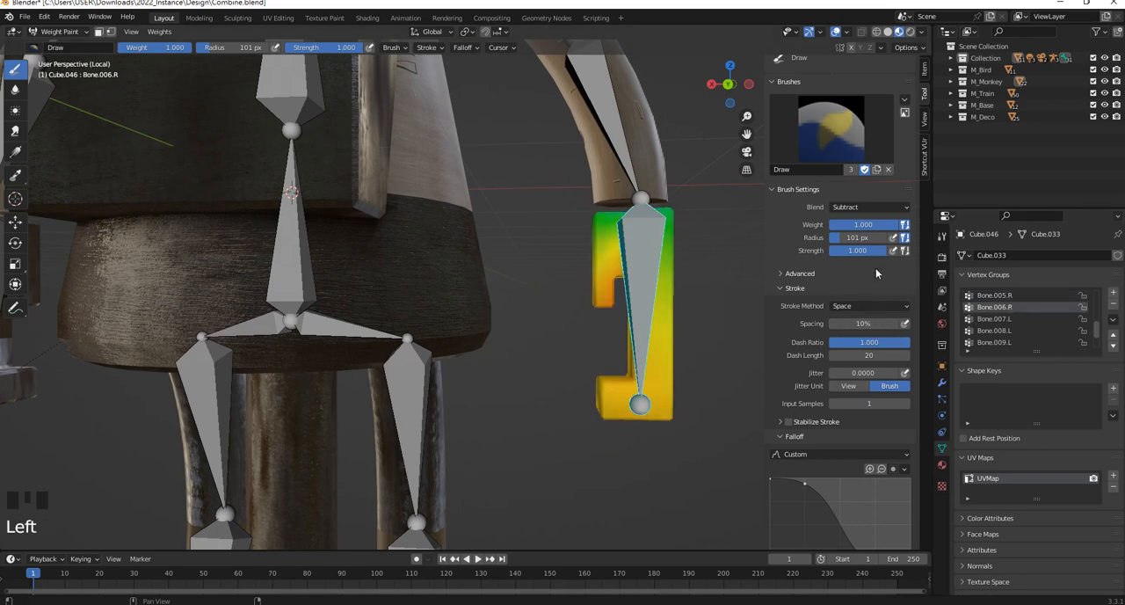
pyautogui.click(865, 208)
pyautogui.click(845, 220)
# Paint the whole -X hand mesh with weight 1.000 in the Bone.006.R vertex group, covering every side
pyautogui.moveTo(620, 387)
pyautogui.mouseDown()
pyautogui.moveTo(635, 395)
pyautogui.moveTo(658, 372)
pyautogui.moveTo(607, 259)
pyautogui.moveTo(603, 433)
pyautogui.mouseUp()
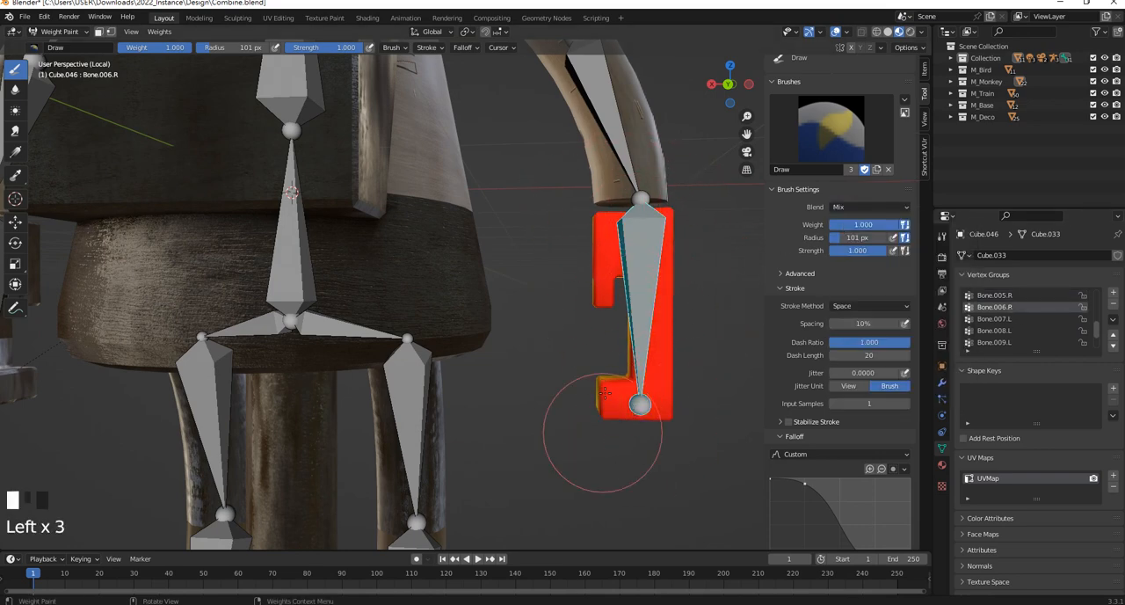
pyautogui.moveTo(603, 432); pyautogui.dragTo(392, 440, button='middle')
pyautogui.moveTo(303, 338)
pyautogui.mouseDown()
pyautogui.moveTo(272, 325)
pyautogui.moveTo(316, 332)
pyautogui.moveTo(268, 303)
pyautogui.moveTo(273, 378)
pyautogui.moveTo(322, 356)
pyautogui.mouseUp()
pyautogui.moveTo(308, 304); pyautogui.dragTo(335, 270)
pyautogui.moveTo(335, 269); pyautogui.dragTo(395, 275, button='middle')
pyautogui.moveTo(391, 294)
pyautogui.mouseDown()
pyautogui.moveTo(379, 419)
pyautogui.moveTo(374, 344)
pyautogui.mouseUp()
pyautogui.moveTo(374, 344); pyautogui.dragTo(360, 341, button='middle')
pyautogui.scroll(-3, 378, 338)
pyautogui.keyDown('shift'); pyautogui.moveTo(403, 331); pyautogui.dragTo(373, 346, button='middle'); pyautogui.keyUp('shift')
pyautogui.moveTo(387, 360); pyautogui.dragTo(375, 363)
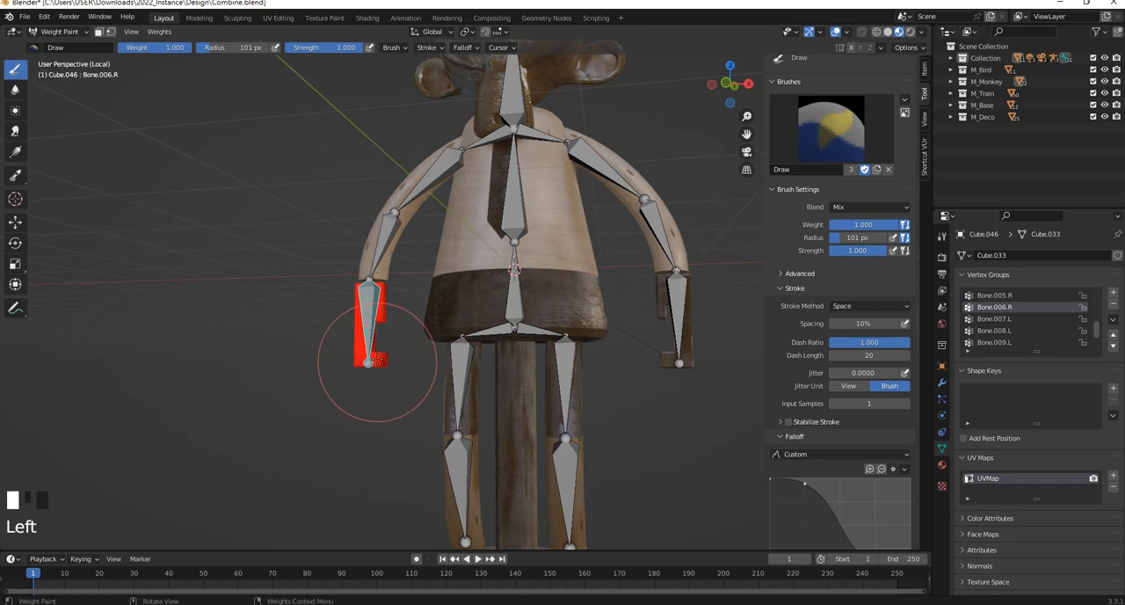
# Return the hand mesh to Object Mode, select the armature, and switch it to Pose Mode
pyautogui.keyDown('shift'); pyautogui.moveTo(662, 307); pyautogui.dragTo(578, 323, button='middle'); pyautogui.keyUp('shift')
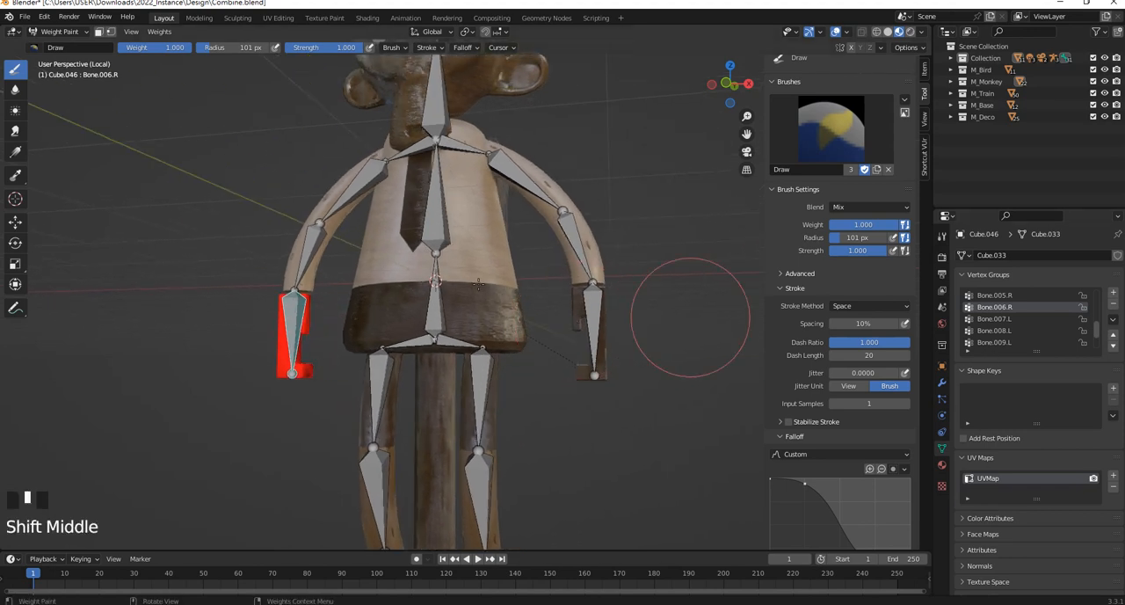
pyautogui.click(56, 32)
pyautogui.click(58, 44)
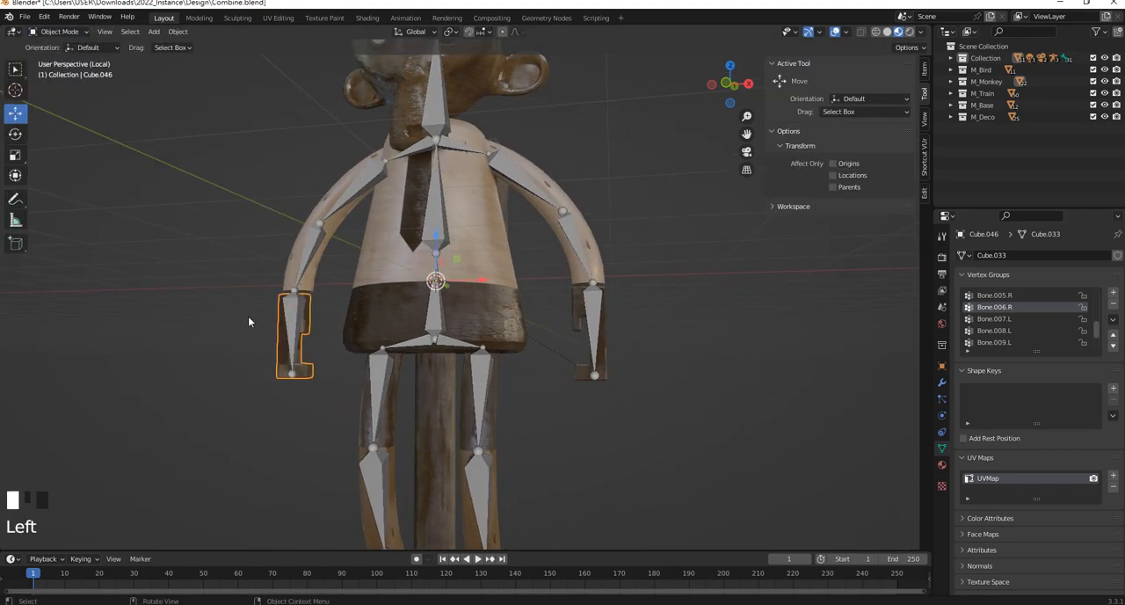
pyautogui.click(298, 315)
pyautogui.click(55, 31)
pyautogui.click(54, 74)
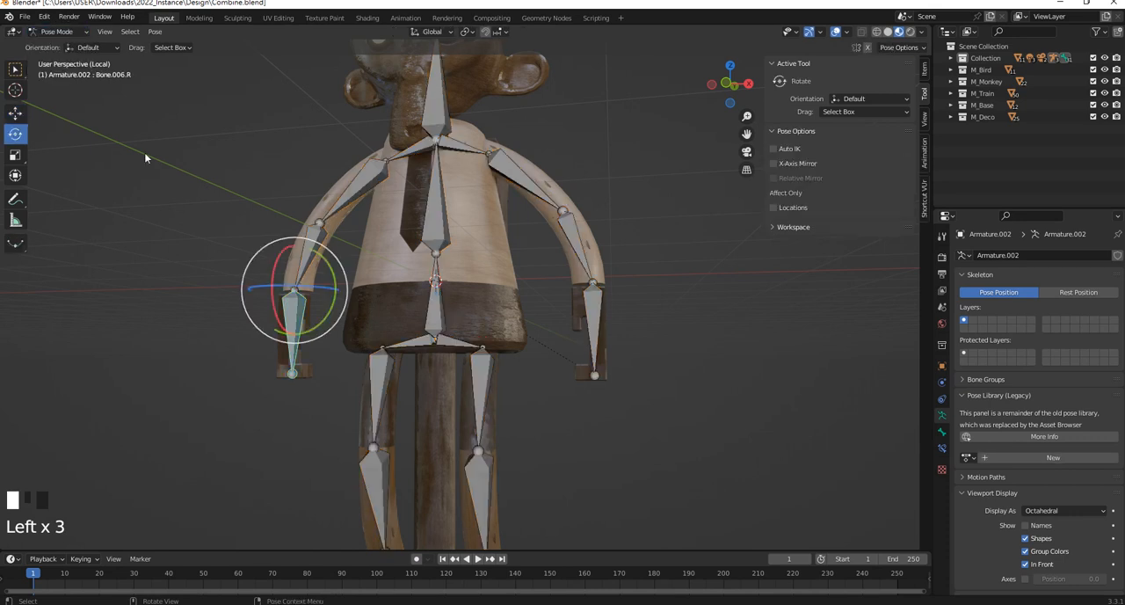
# Try rotating the -X arm's bones to check that the hand follows, and undo the rotation
pyautogui.click(302, 307)
pyautogui.moveTo(303, 299); pyautogui.dragTo(342, 256, button='middle')
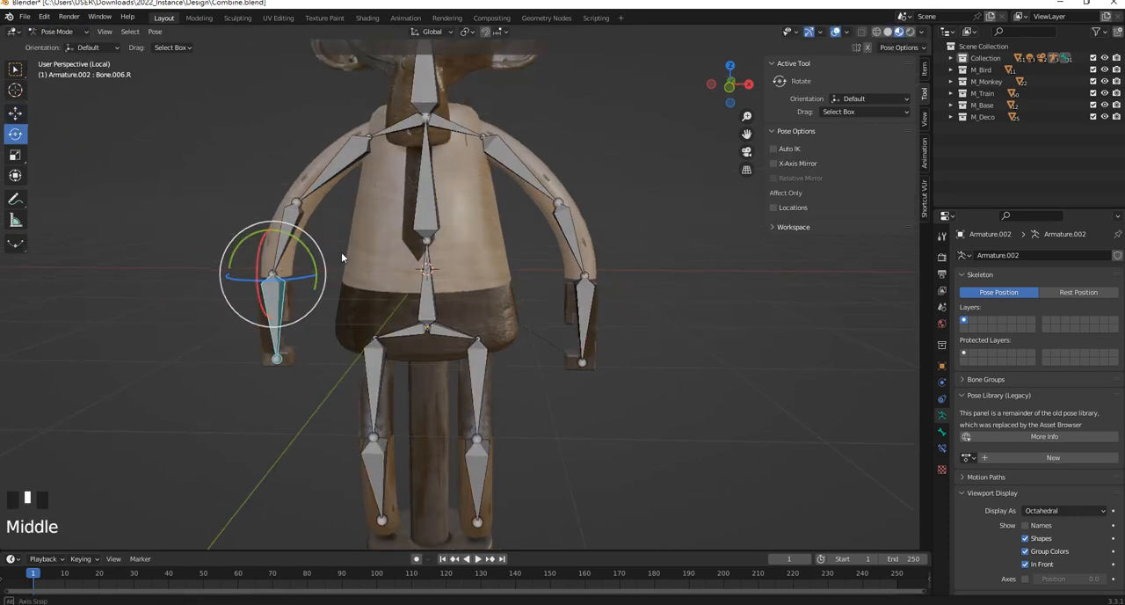
pyautogui.click(296, 211)
pyautogui.moveTo(282, 182); pyautogui.dragTo(290, 163)
pyautogui.hotkey('ctrl', 'z')
# Select the +X hand bone and the hand mesh Cube.047, and switch the mesh to Weight Paint mode
pyautogui.scroll(2, 589, 314)
pyautogui.click(607, 310)
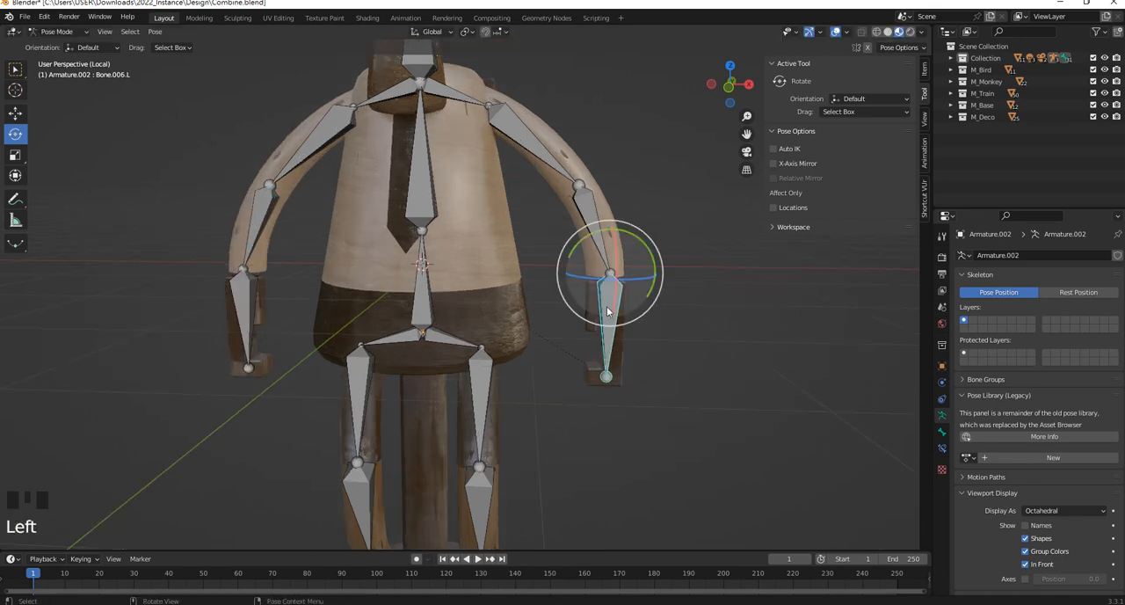
pyautogui.click(615, 371)
pyautogui.click(67, 34)
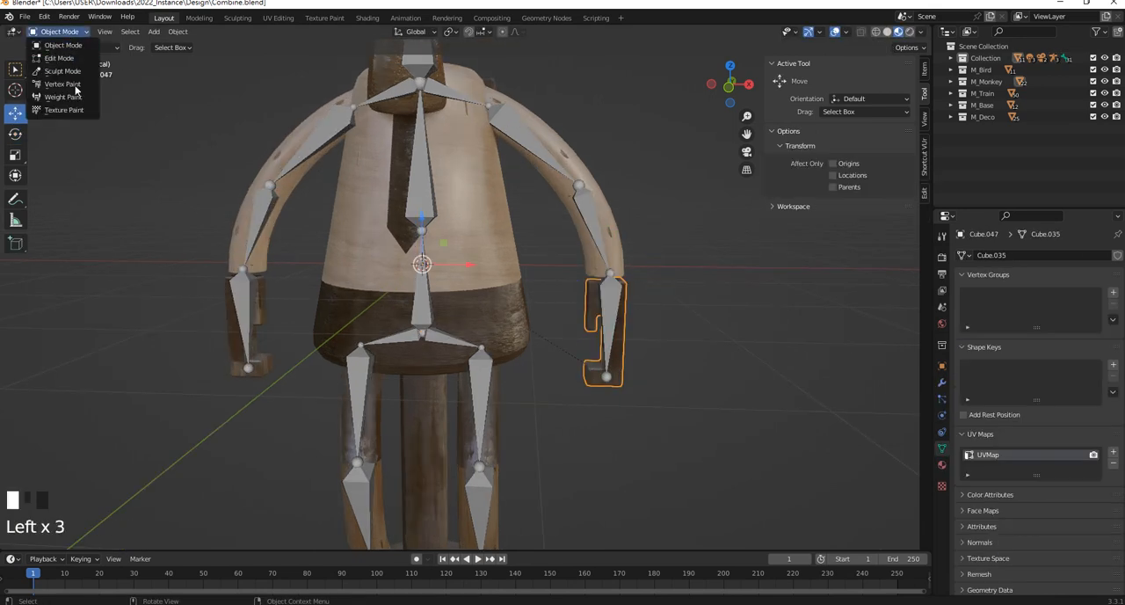
pyautogui.click(64, 97)
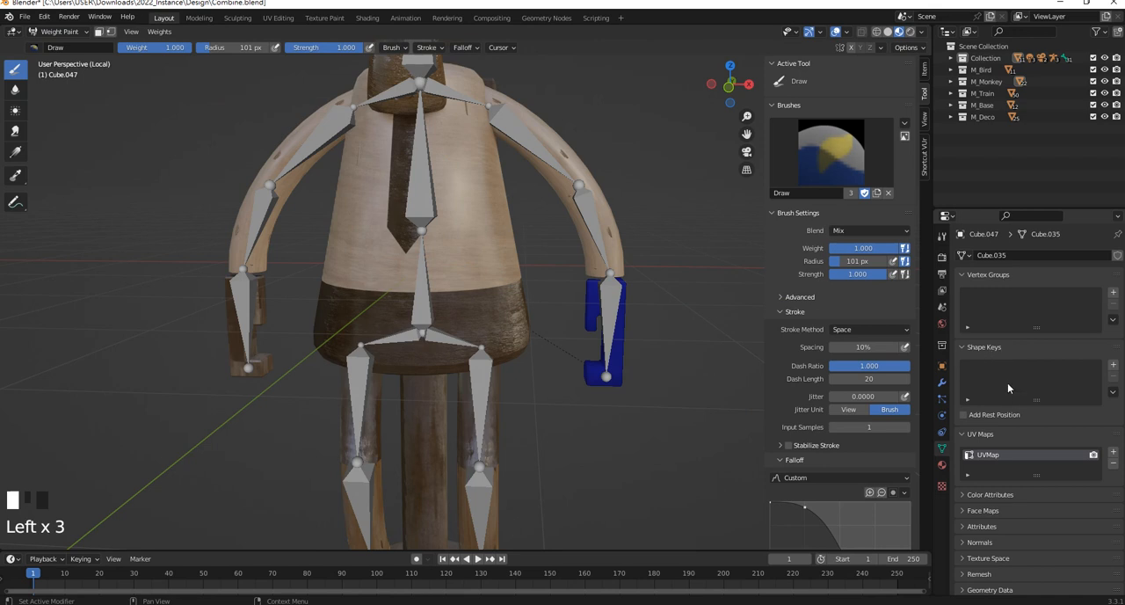
pyautogui.scroll(-1, 694, 364)
pyautogui.scroll(3, 694, 364)
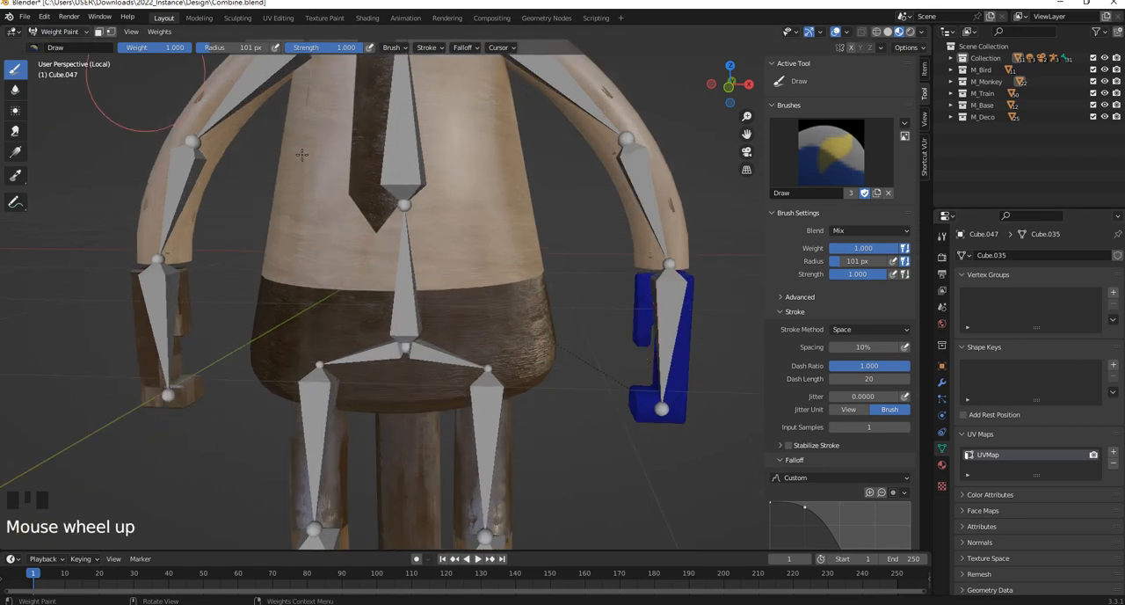
pyautogui.scroll(-1, 1045, 292)
pyautogui.scroll(4, 1045, 293)
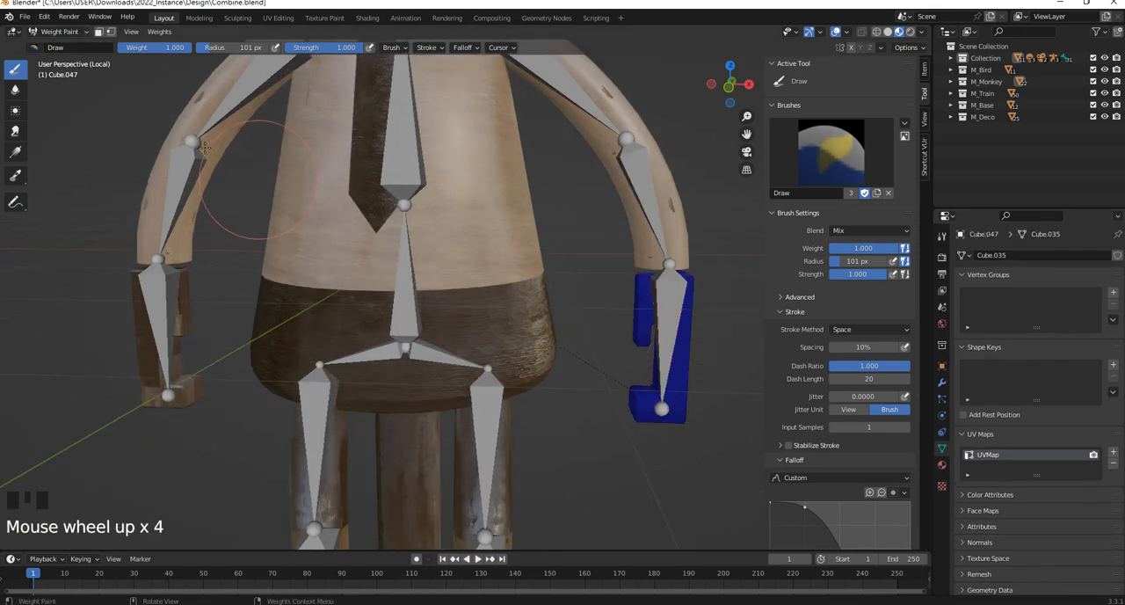
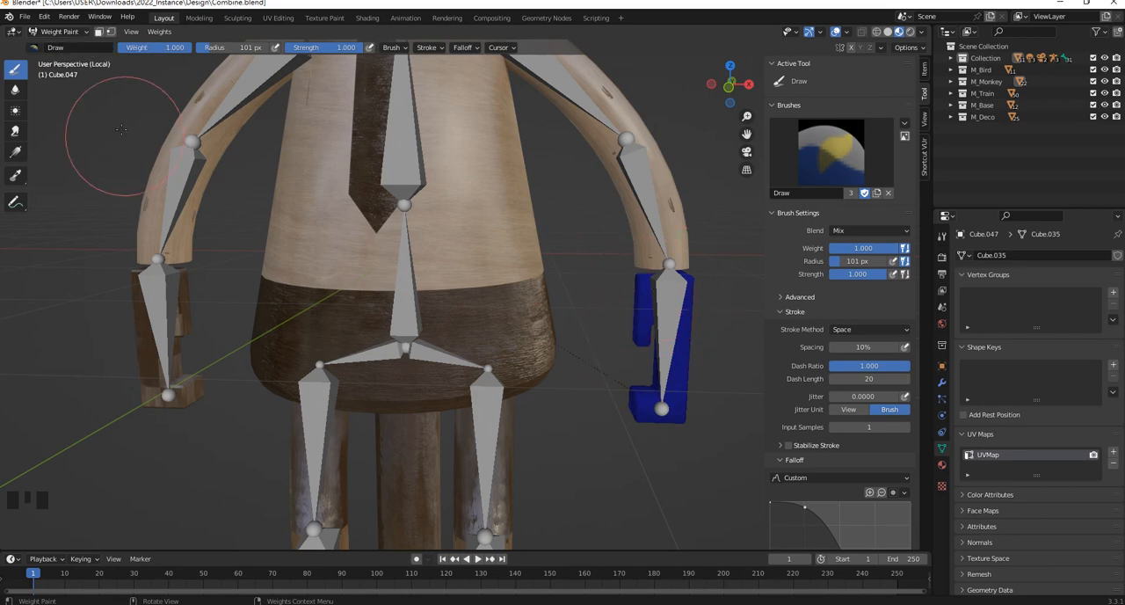
# Return to Object Mode and delete all vertex groups from the -X hand mesh Cube.046
pyautogui.click(69, 32)
pyautogui.click(57, 44)
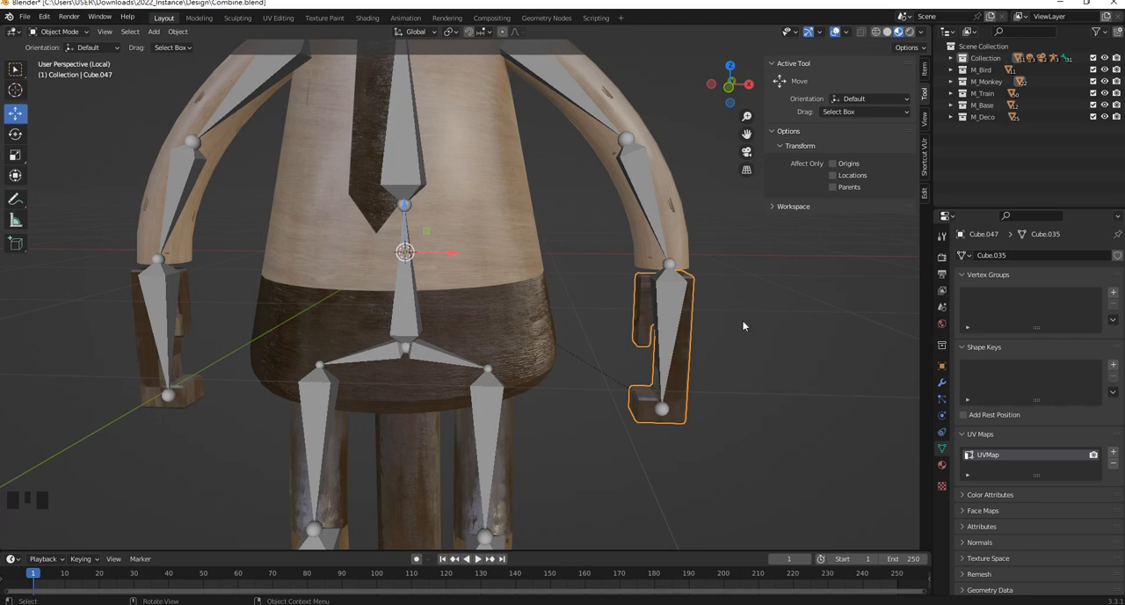
pyautogui.click(189, 319)
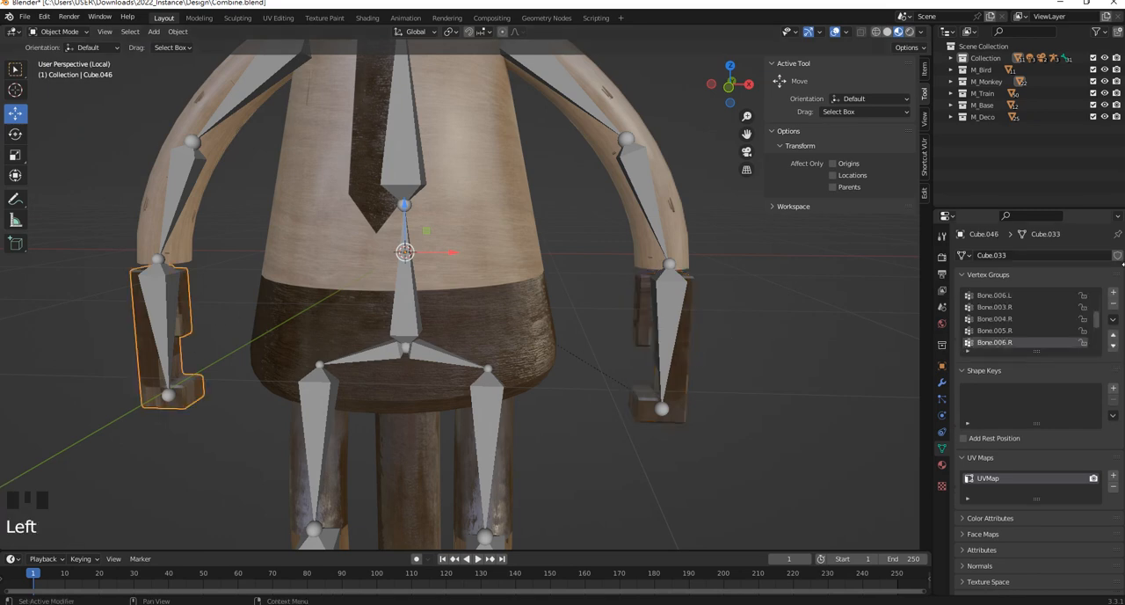
pyautogui.click(1114, 305)
pyautogui.click(1114, 305)
pyautogui.click(1114, 305)
pyautogui.click(1114, 305)
pyautogui.click(1114, 305)
pyautogui.click(1114, 305)
pyautogui.click(1114, 305)
pyautogui.click(1114, 305)
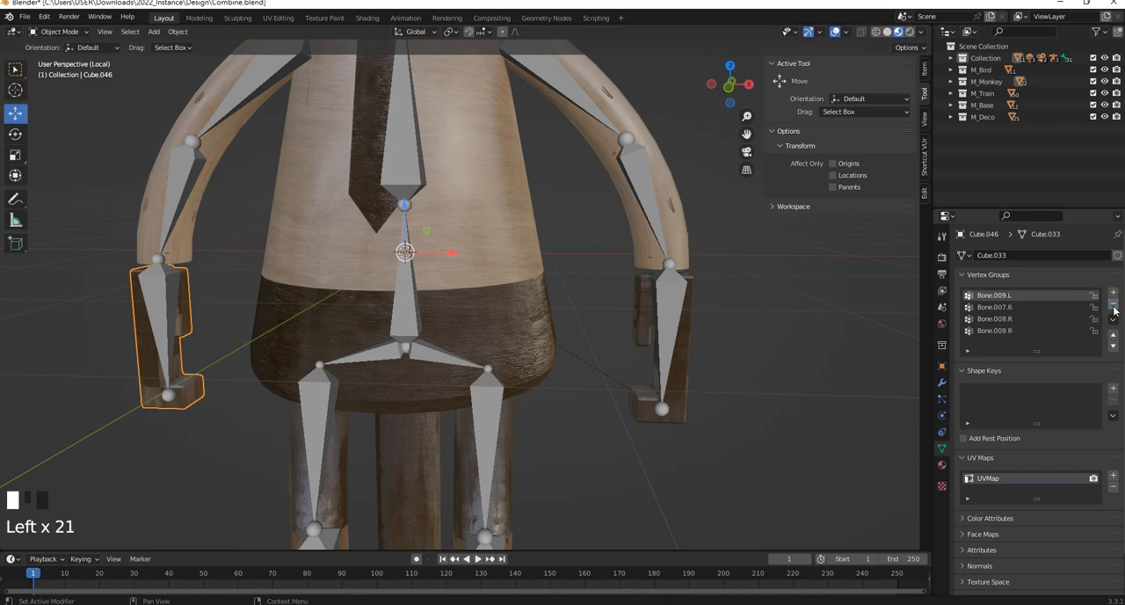
pyautogui.click(1114, 305)
pyautogui.click(1114, 305)
# Try parenting the -X hand mesh Cube.046 to the armature's hand bone Bone.006.R
pyautogui.click(183, 320)
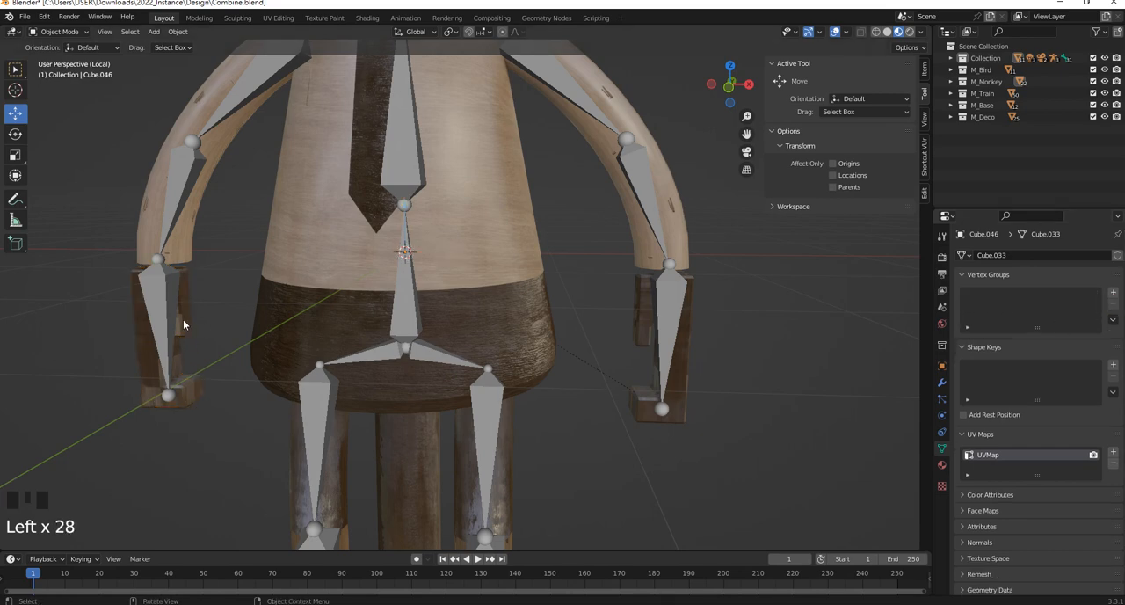
pyautogui.keyDown('shift'); pyautogui.click(173, 298); pyautogui.keyUp('shift')
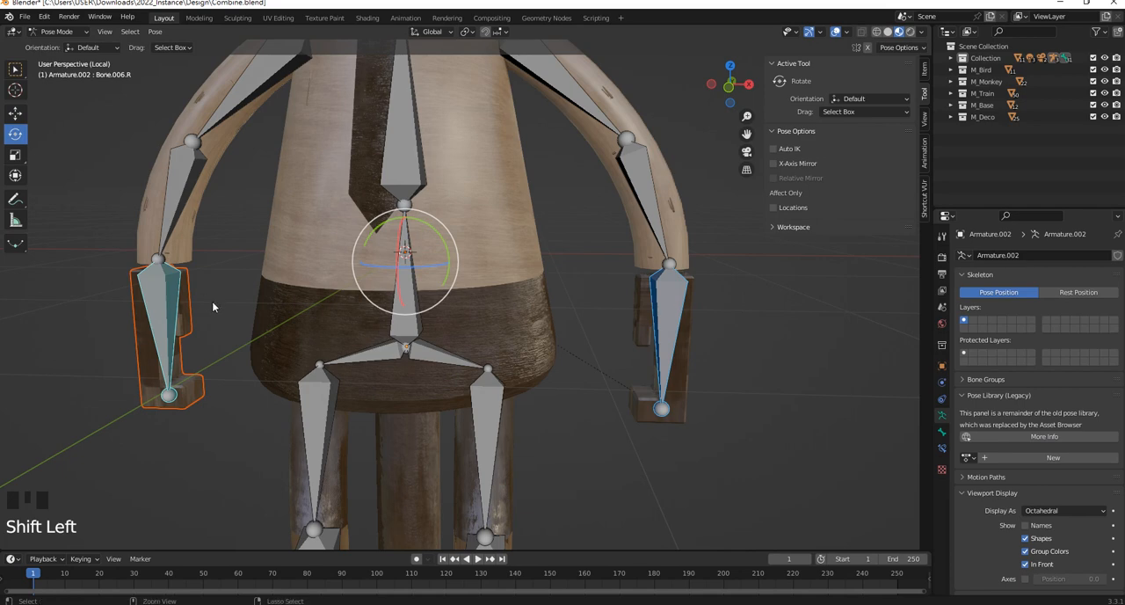
pyautogui.hotkey('ctrl', 'p')
pyautogui.click(214, 301)
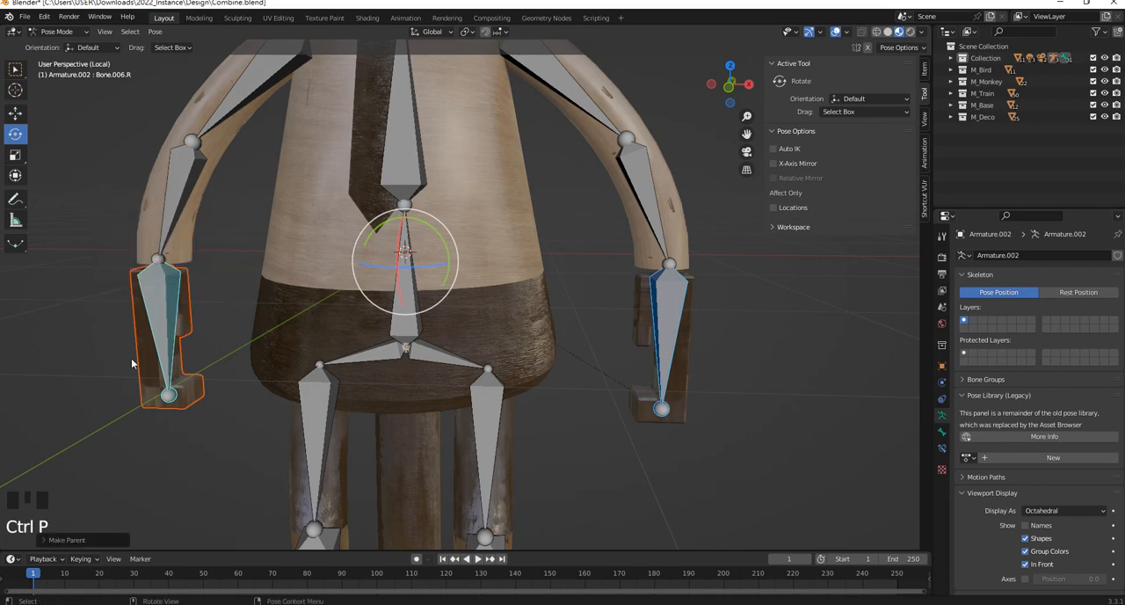
# Try rotating the -X hand bone and the forearm bone Bone.005.R to check how the hand mesh follows
pyautogui.click(141, 300)
pyautogui.click(149, 295)
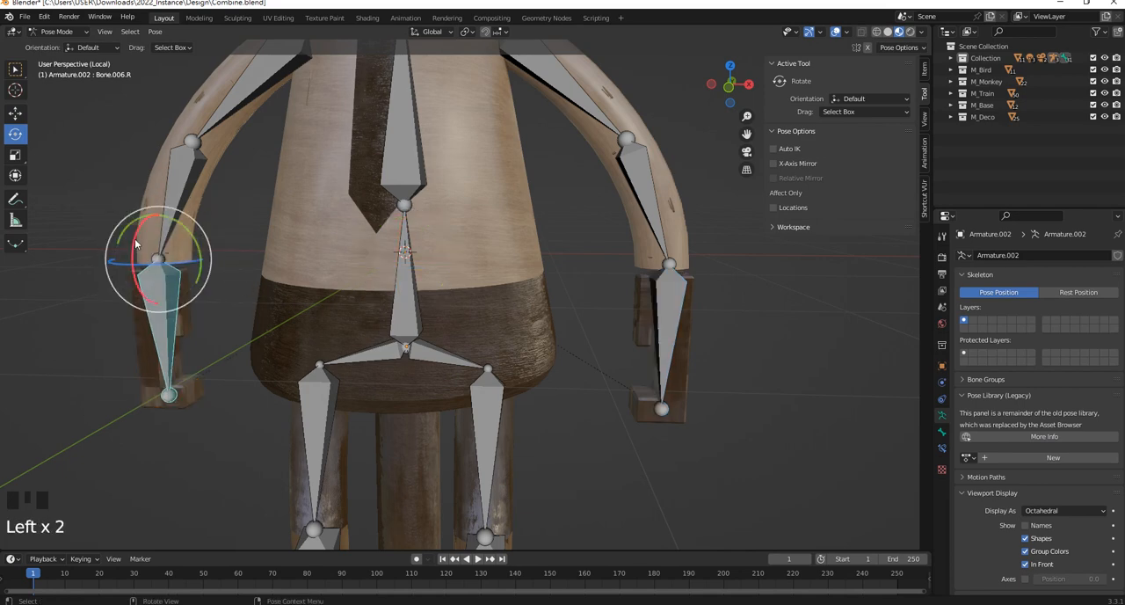
pyautogui.moveTo(154, 221); pyautogui.dragTo(124, 246)
pyautogui.hotkey('ctrl', 'z')
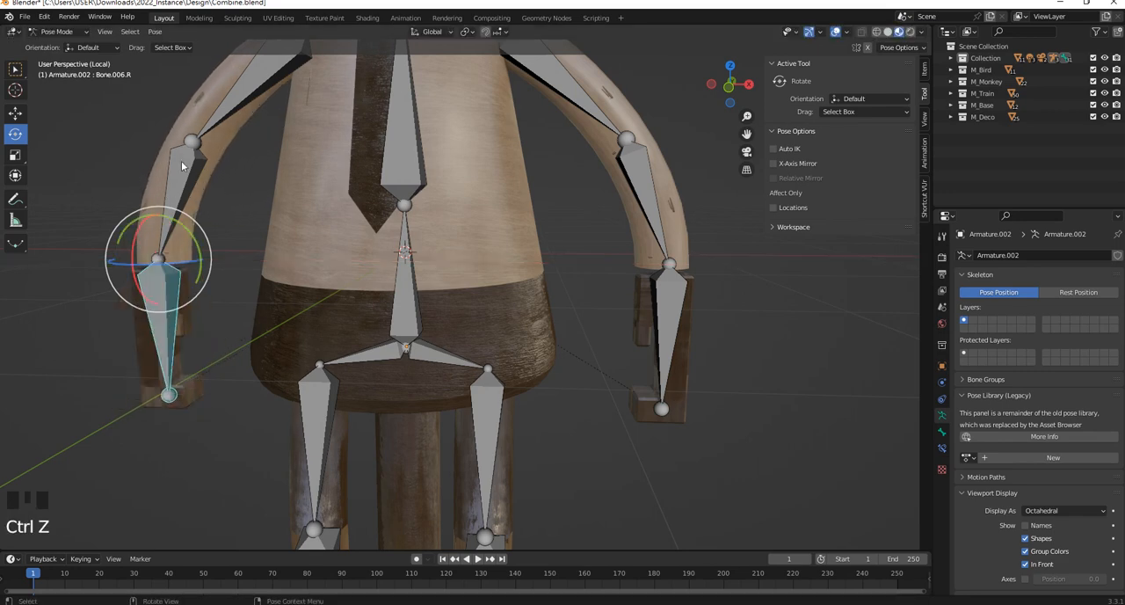
pyautogui.click(178, 179)
pyautogui.moveTo(172, 120)
pyautogui.mouseDown()
pyautogui.moveTo(178, 104)
pyautogui.moveTo(168, 127)
pyautogui.mouseUp()
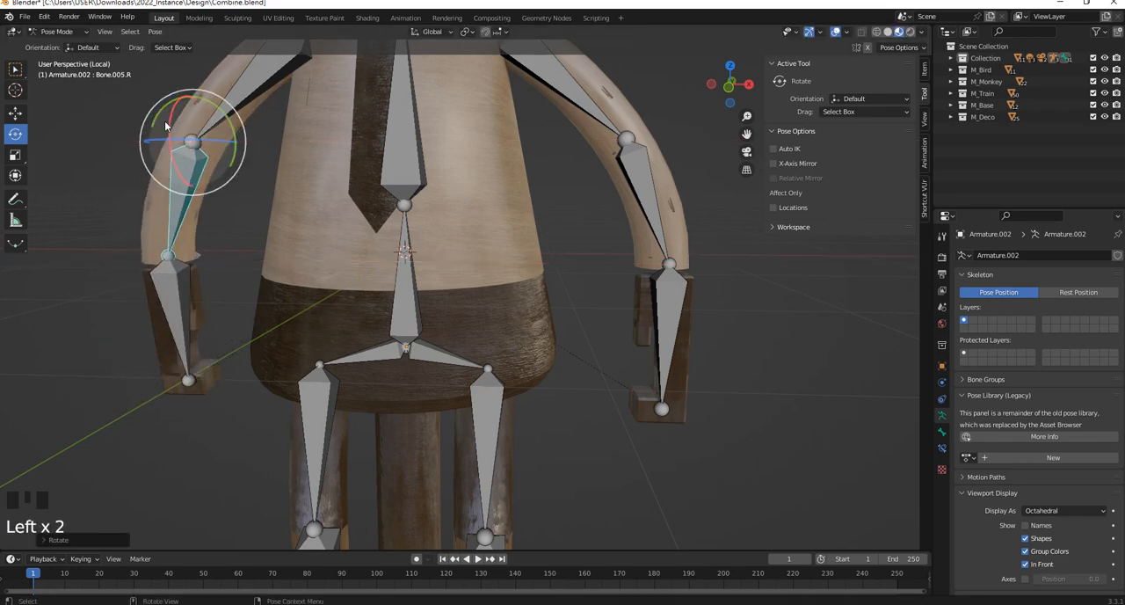
# Undo the test rotations and the parenting of the -X hand mesh, back to Object Mode with Cube.046 selected
pyautogui.hotkey('ctrl', 'z')
pyautogui.hotkey('ctrl', 'z')
pyautogui.hotkey('ctrl', 'z')
pyautogui.hotkey('ctrl', 'z')
pyautogui.hotkey('ctrl', 'z')
pyautogui.hotkey('ctrl', 'z')
pyautogui.hotkey('ctrl', 'z')
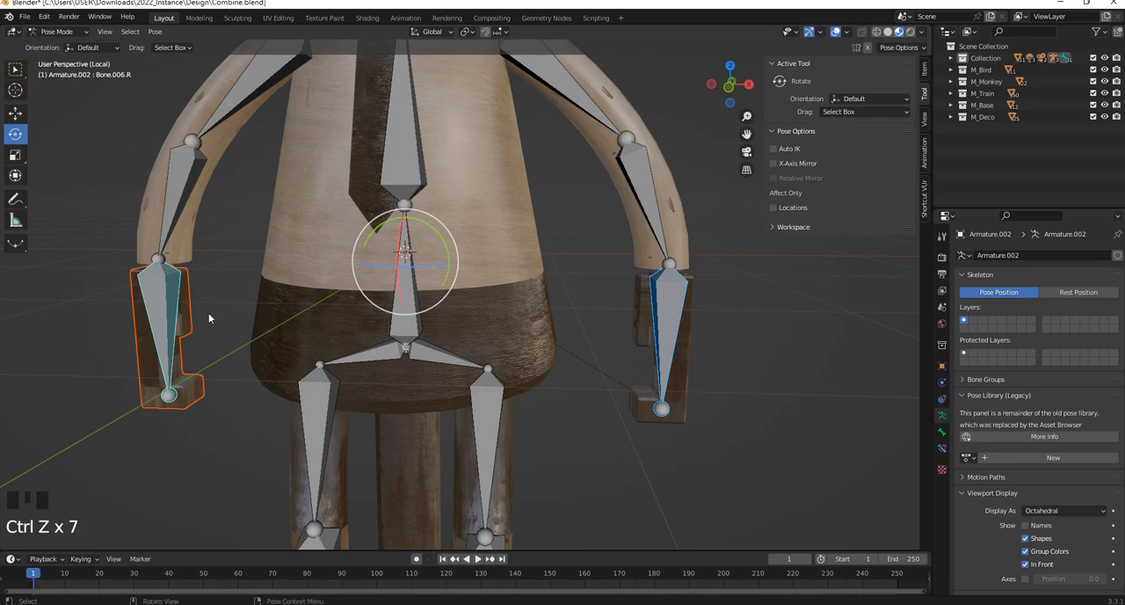
pyautogui.doubleClick(184, 309)
pyautogui.hotkey('ctrl', 'z')
pyautogui.hotkey('ctrl', 'z')
pyautogui.hotkey('ctrl', 'z')
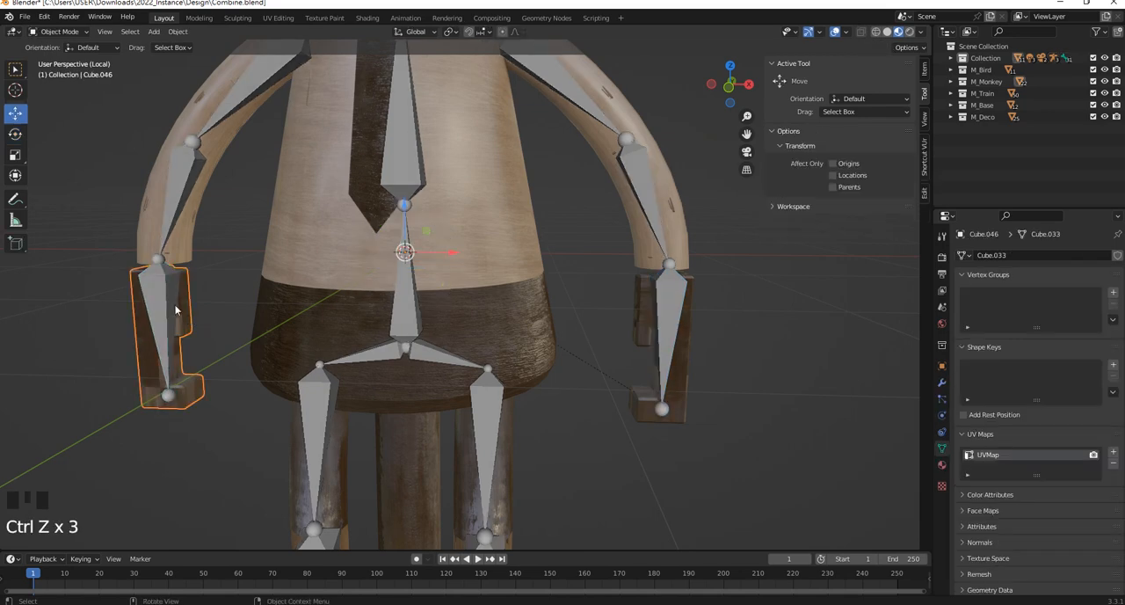
# Try parenting the -X hand mesh to the armature with Armature Deform, and undo it
pyautogui.click(1113, 319)
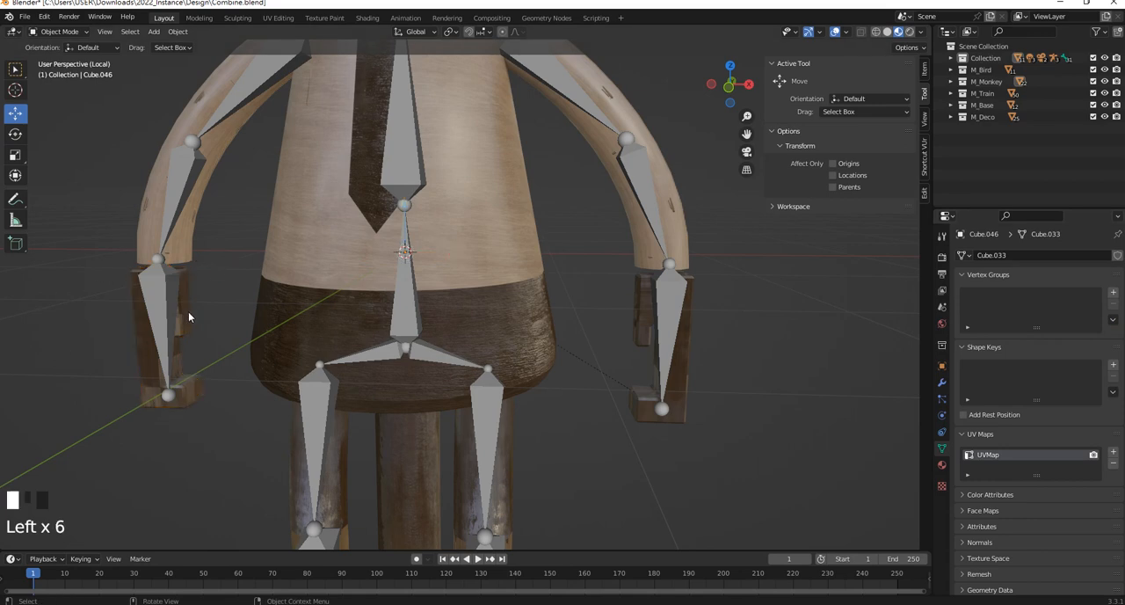
pyautogui.keyDown('shift'); pyautogui.click(166, 294); pyautogui.keyUp('shift')
pyautogui.hotkey('ctrl', 'p')
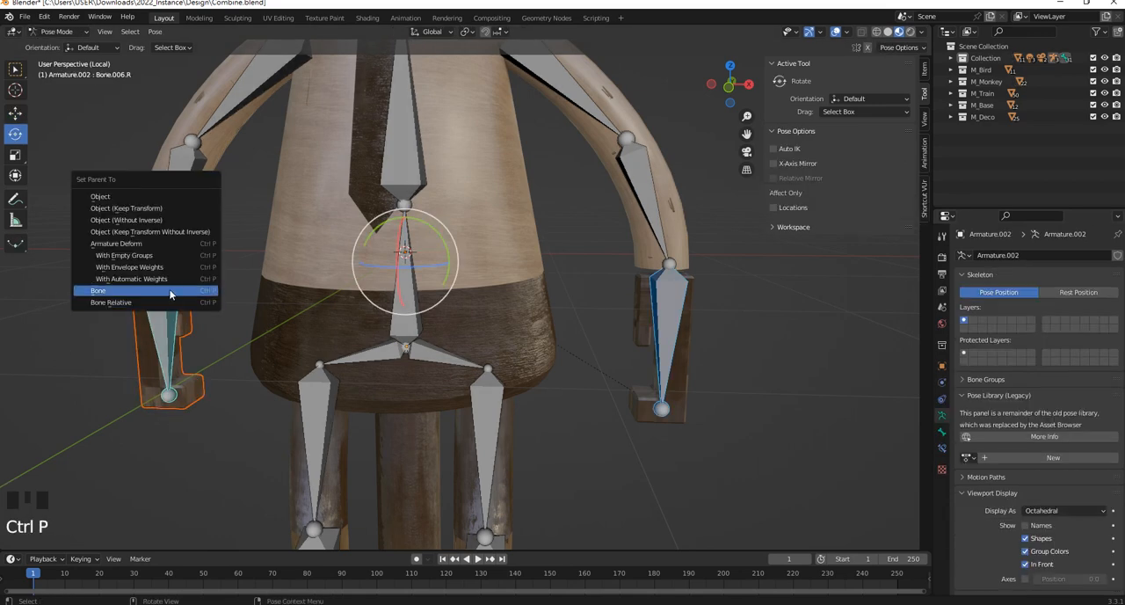
pyautogui.click(151, 249)
pyautogui.moveTo(401, 248); pyautogui.dragTo(398, 271)
pyautogui.hotkey('ctrl', 'z')
pyautogui.hotkey('ctrl', 'z')
# Parent the -X hand mesh Cube.046 to the hand bone Bone.006.R using the Bone parent type
pyautogui.press('Left')
pyautogui.press('Left')
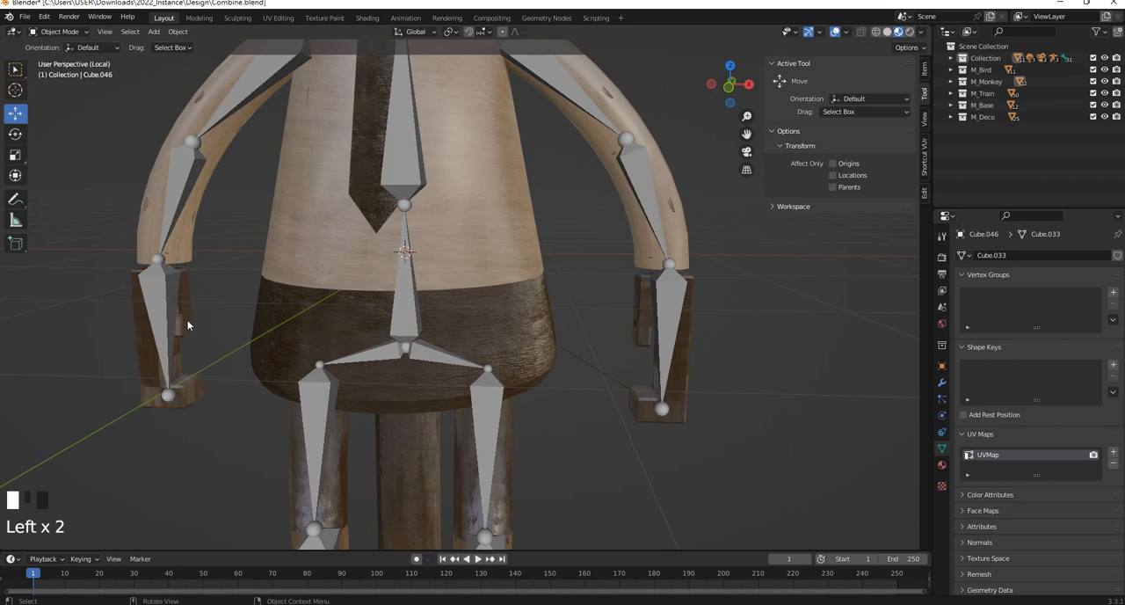
pyautogui.hotkey('shift', 'Left')
pyautogui.hotkey('ctrl', 'p')
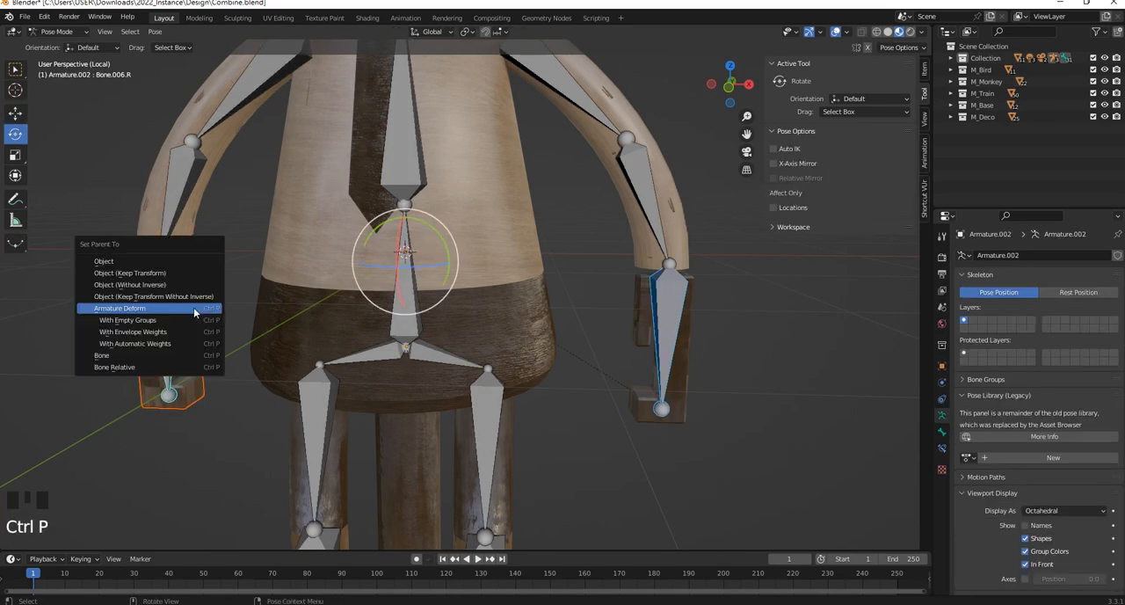
pyautogui.click(132, 355)
# Try rotating the -X hand bone to check that the hand mesh follows, undo the rotation, and deselect the bones
pyautogui.press('Left')
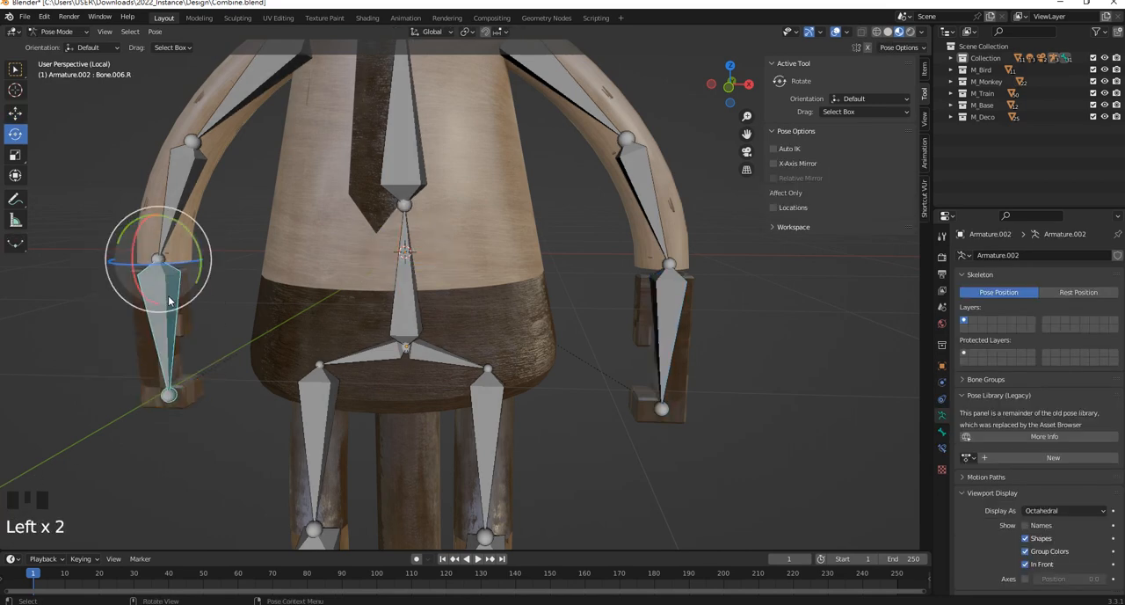
pyautogui.press('Left')
pyautogui.hotkey('ctrl', 'z')
pyautogui.click(323, 318)
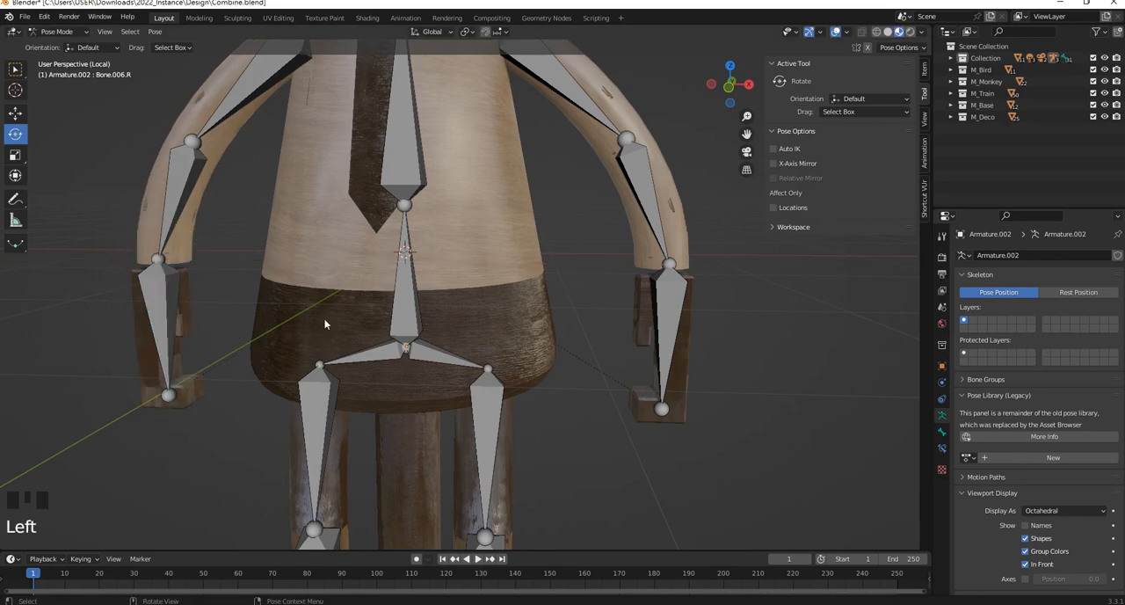
# Try rotating the +X upper leg bone Bone.008.L to check its leg mesh, undo the rotation, and deselect the bones
pyautogui.scroll(2, 411, 330)
pyautogui.moveTo(410, 331)
pyautogui.keyDown('shift'); pyautogui.mouseDown(button='middle')
pyautogui.moveTo(370, 310)
pyautogui.moveTo(373, 267)
pyautogui.moveTo(401, 330)
pyautogui.mouseUp(button='middle'); pyautogui.keyUp('shift')
pyautogui.scroll(2, 353, 301)
pyautogui.click(340, 243)
pyautogui.scroll(-2, 371, 232)
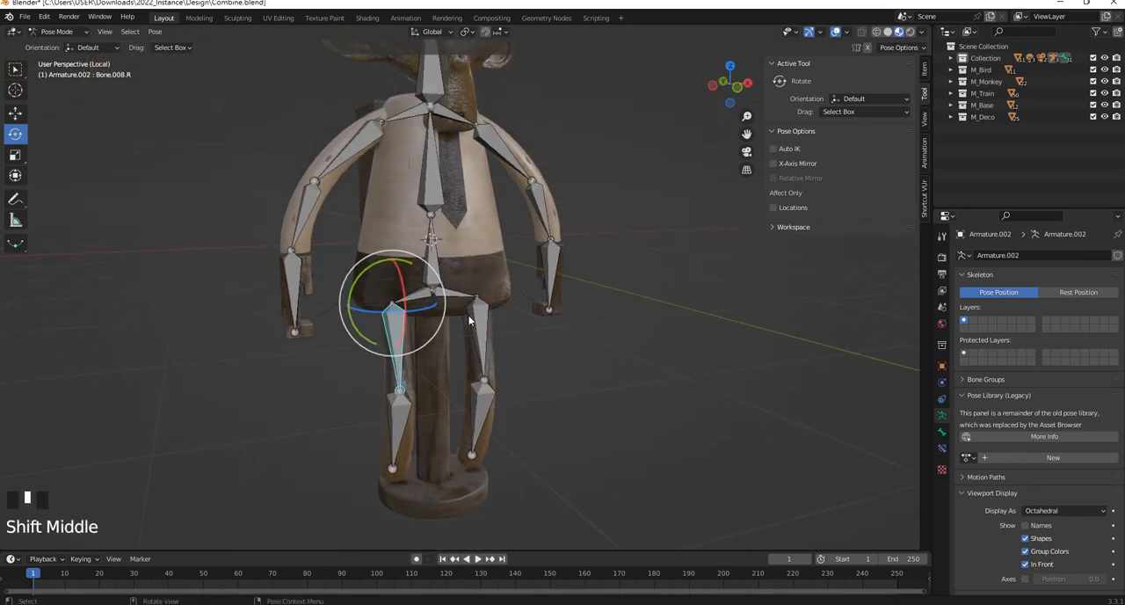
pyautogui.scroll(1, 401, 329)
pyautogui.click(477, 331)
pyautogui.keyDown('shift'); pyautogui.moveTo(478, 331); pyautogui.dragTo(498, 232, button='middle'); pyautogui.keyUp('shift')
pyautogui.moveTo(505, 231)
pyautogui.mouseDown()
pyautogui.moveTo(503, 200)
pyautogui.moveTo(496, 221)
pyautogui.mouseUp()
pyautogui.hotkey('ctrl', 'z')
pyautogui.click(602, 336)
pyautogui.moveTo(602, 336); pyautogui.dragTo(341, 318, button='middle')
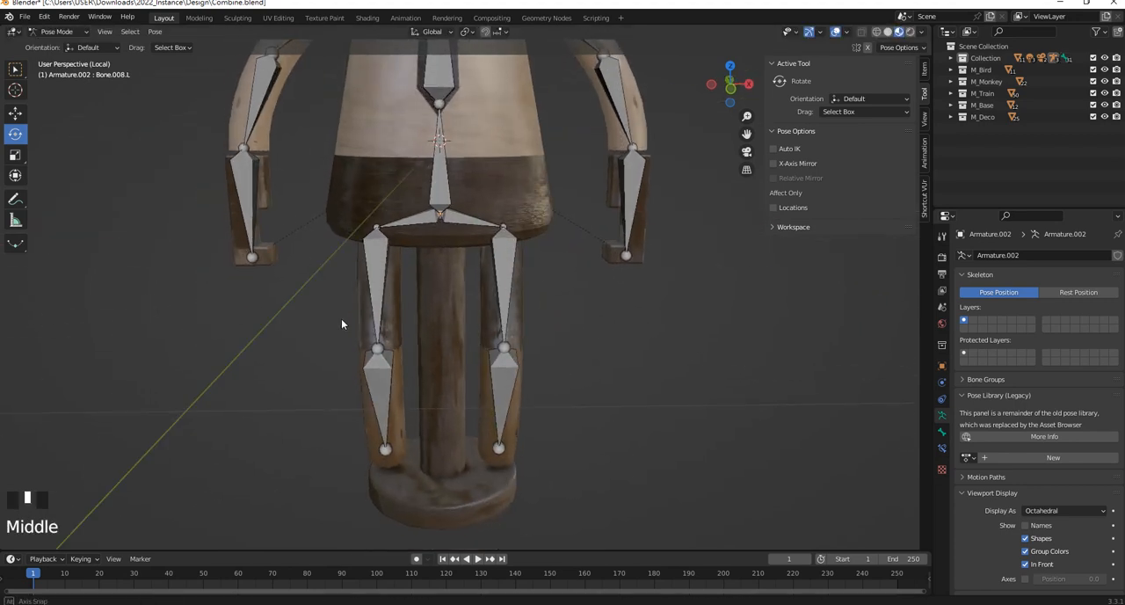
pyautogui.moveTo(398, 269); pyautogui.dragTo(407, 232, button='middle')
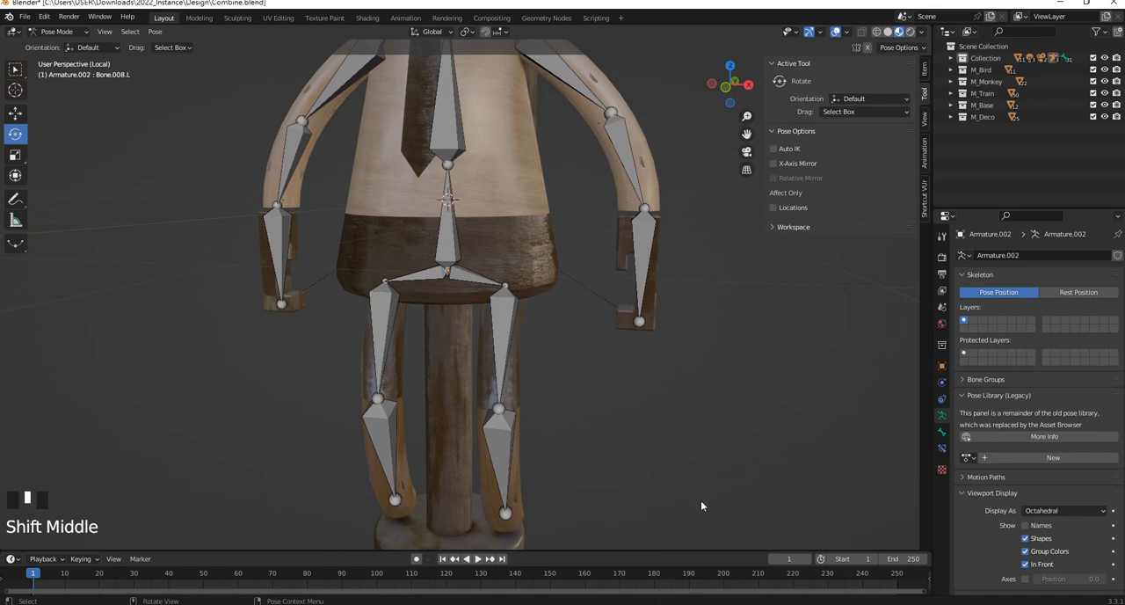
# Select every bone except the two -X leg bones and turn off Deform for all of them at once
pyautogui.moveTo(701, 505); pyautogui.dragTo(372, 133)
pyautogui.keyDown('shift'); pyautogui.moveTo(372, 134); pyautogui.dragTo(721, 256, button='middle'); pyautogui.keyUp('shift')
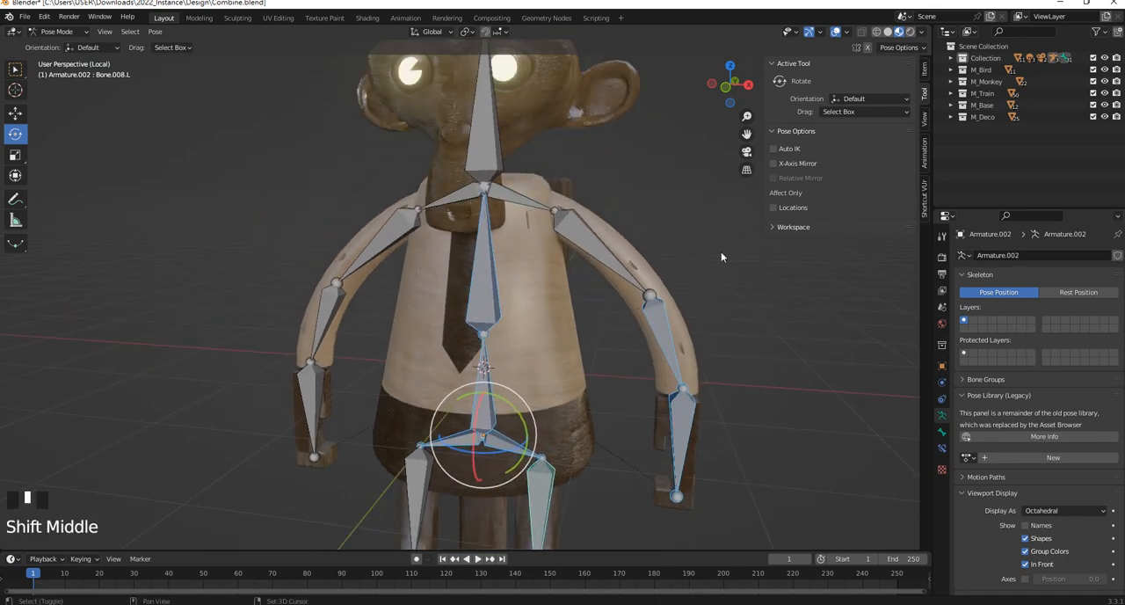
pyautogui.keyDown('shift'); pyautogui.moveTo(734, 257); pyautogui.dragTo(341, 112); pyautogui.keyUp('shift')
pyautogui.keyDown('shift'); pyautogui.moveTo(383, 364); pyautogui.dragTo(291, 300); pyautogui.keyUp('shift')
pyautogui.keyDown('shift'); pyautogui.moveTo(291, 300); pyautogui.dragTo(272, 217, button='middle'); pyautogui.keyUp('shift')
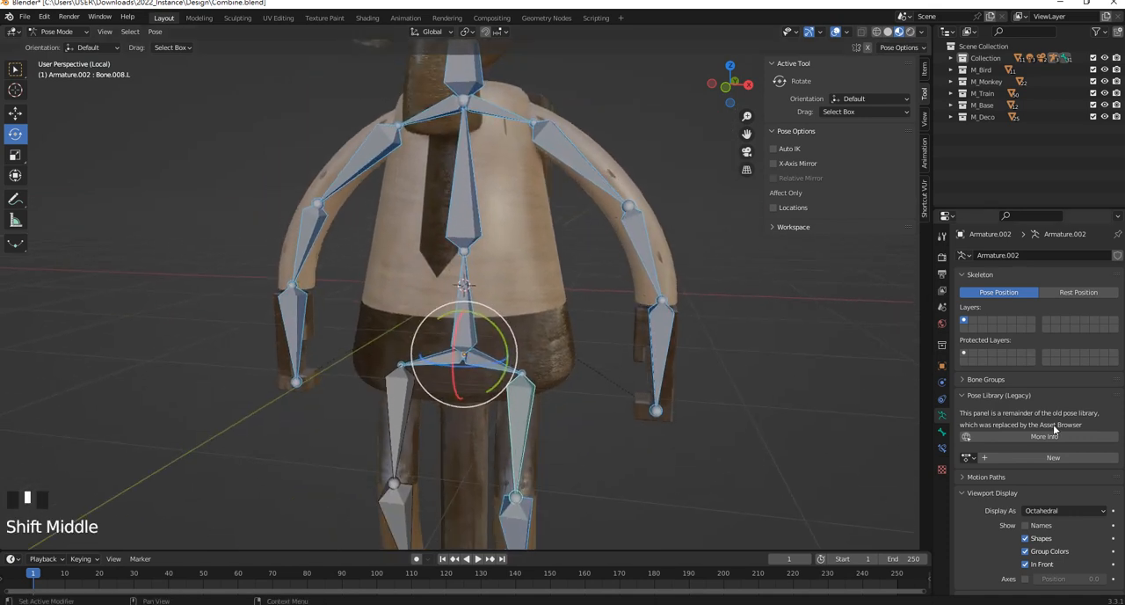
pyautogui.click(943, 433)
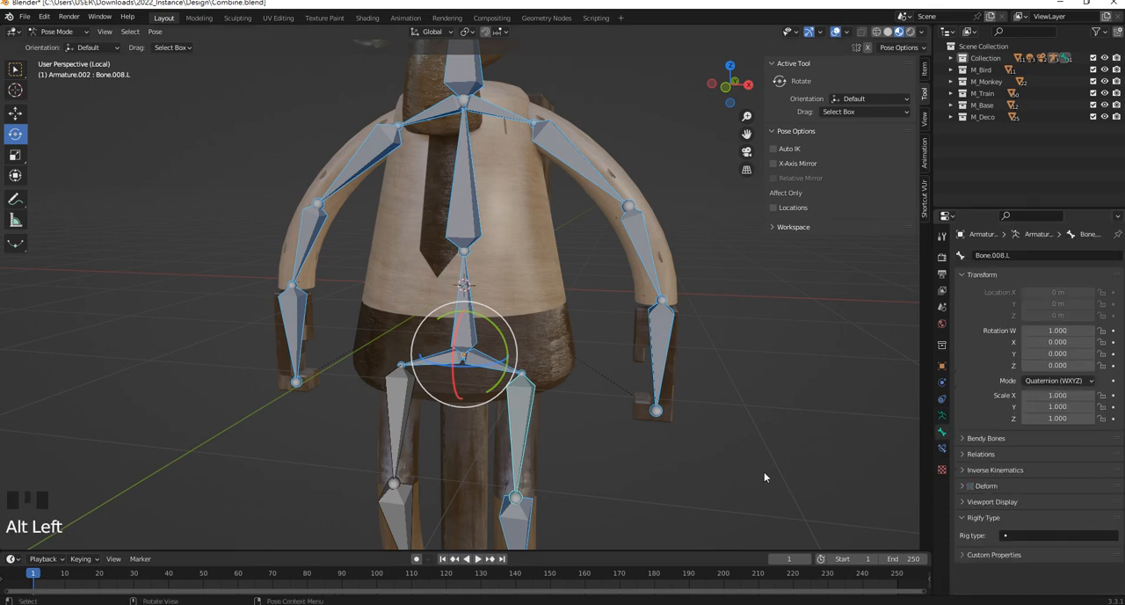
pyautogui.click(734, 468)
# Switch to Object Mode, select the -X leg mesh BezierCurve.008 together with the armature, and return to Pose Mode
pyautogui.keyDown('shift'); pyautogui.moveTo(552, 432); pyautogui.dragTo(565, 324, button='middle'); pyautogui.keyUp('shift')
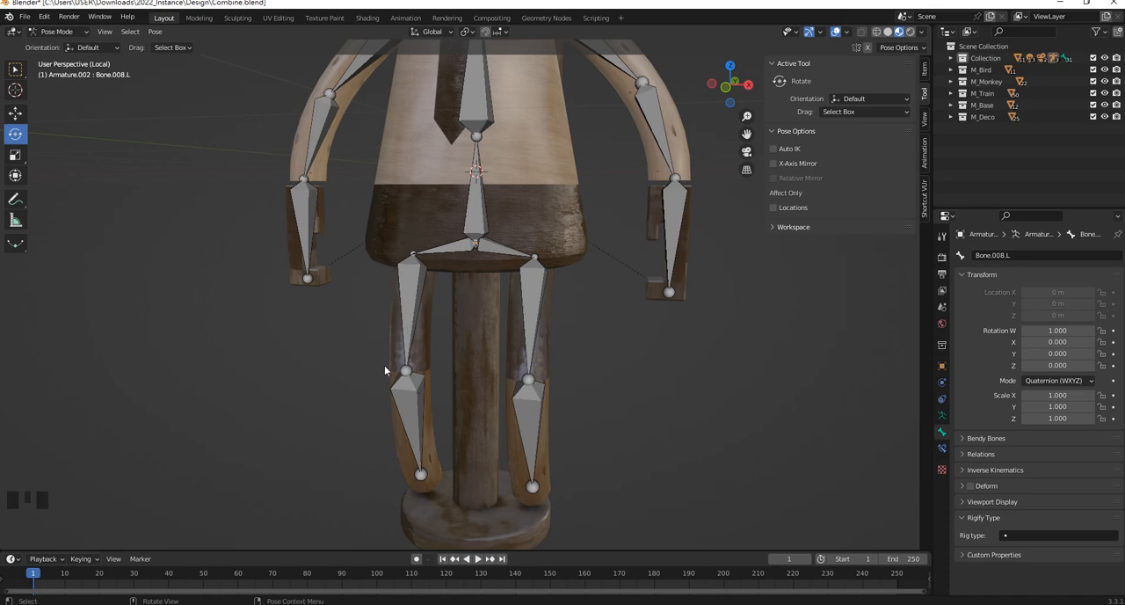
pyautogui.click(57, 32)
pyautogui.click(48, 48)
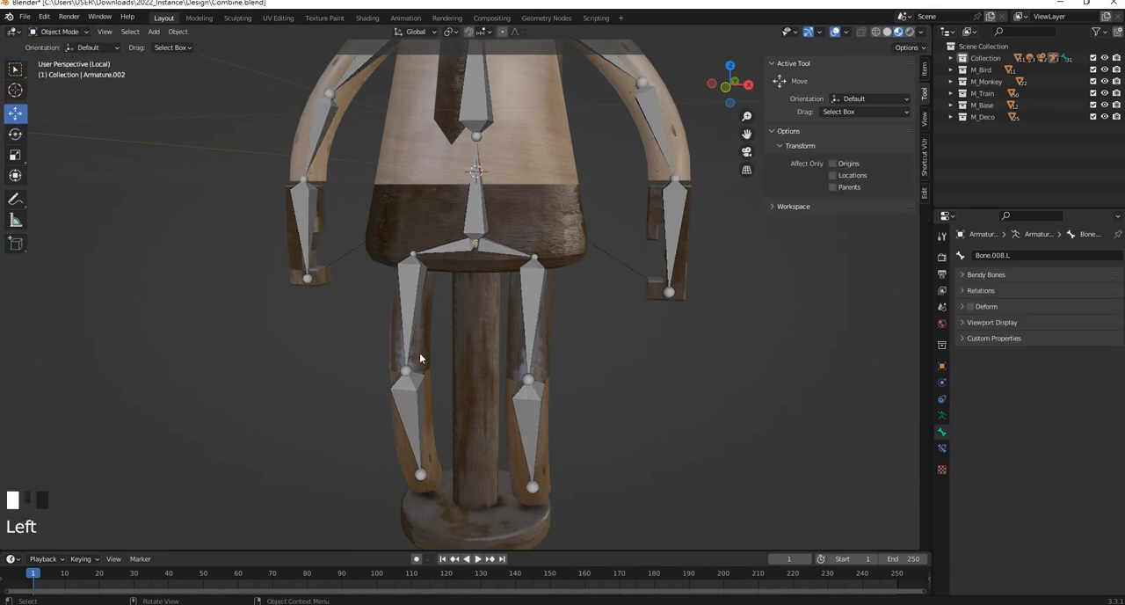
pyautogui.click(411, 321)
pyautogui.keyDown('shift'); pyautogui.click(417, 409); pyautogui.keyUp('shift')
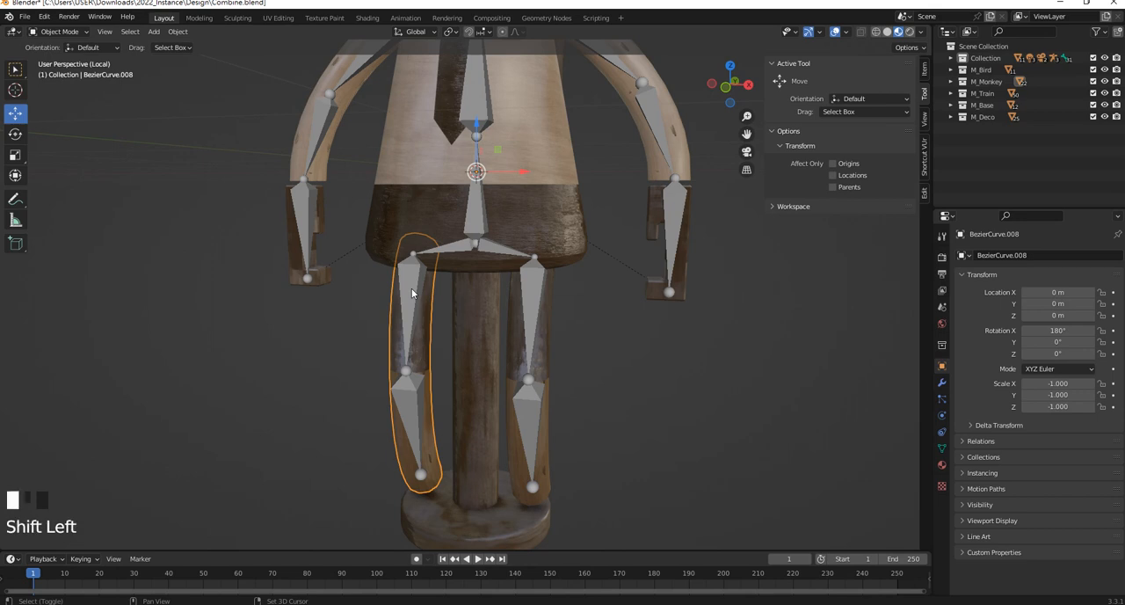
pyautogui.keyDown('shift'); pyautogui.click(412, 298); pyautogui.keyUp('shift')
pyautogui.keyDown('shift'); pyautogui.click(412, 298); pyautogui.keyUp('shift')
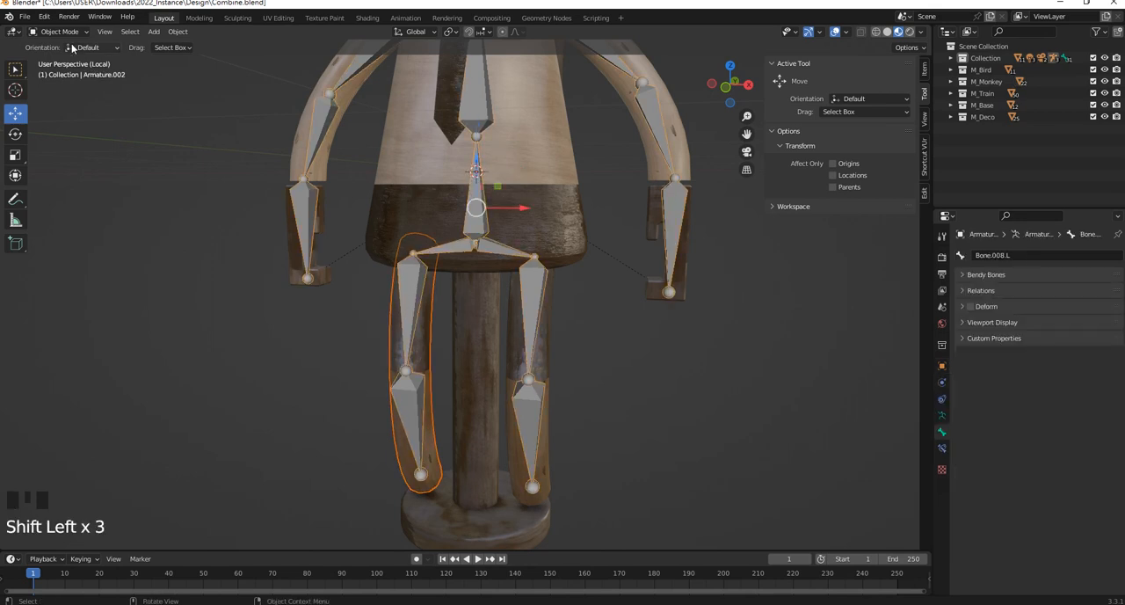
pyautogui.click(71, 33)
pyautogui.click(62, 70)
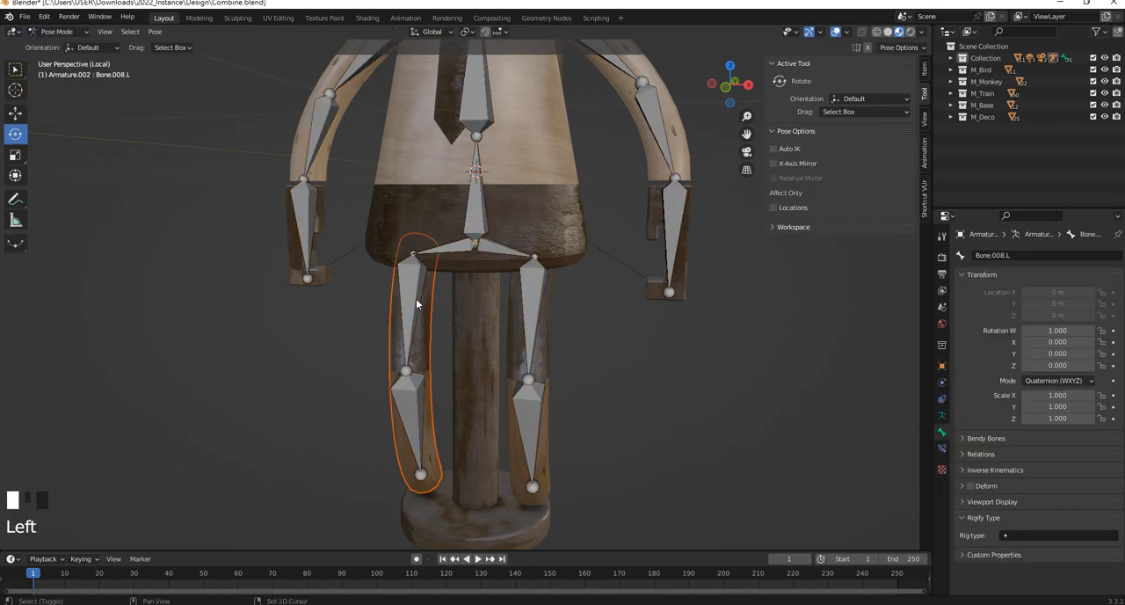
# Select the -X leg's bones Bone.008.R and Bone.009.R and parent the leg mesh to the armature with Automatic Weights
pyautogui.keyDown('shift'); pyautogui.click(415, 308); pyautogui.keyUp('shift')
pyautogui.keyDown('shift'); pyautogui.click(420, 406); pyautogui.keyUp('shift')
pyautogui.hotkey('ctrl', 'p')
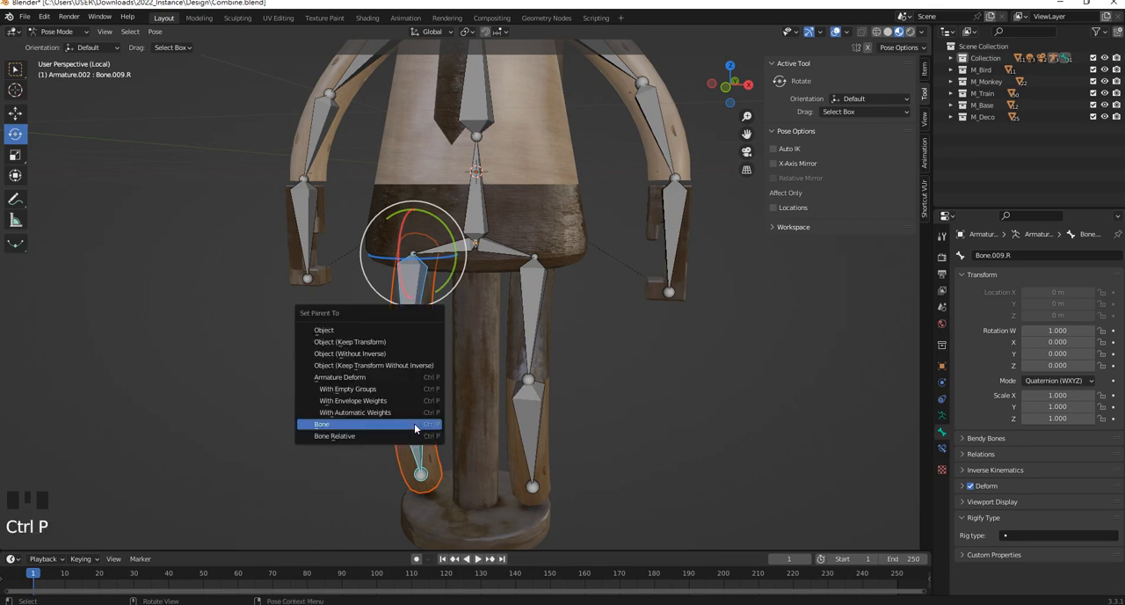
pyautogui.click(390, 413)
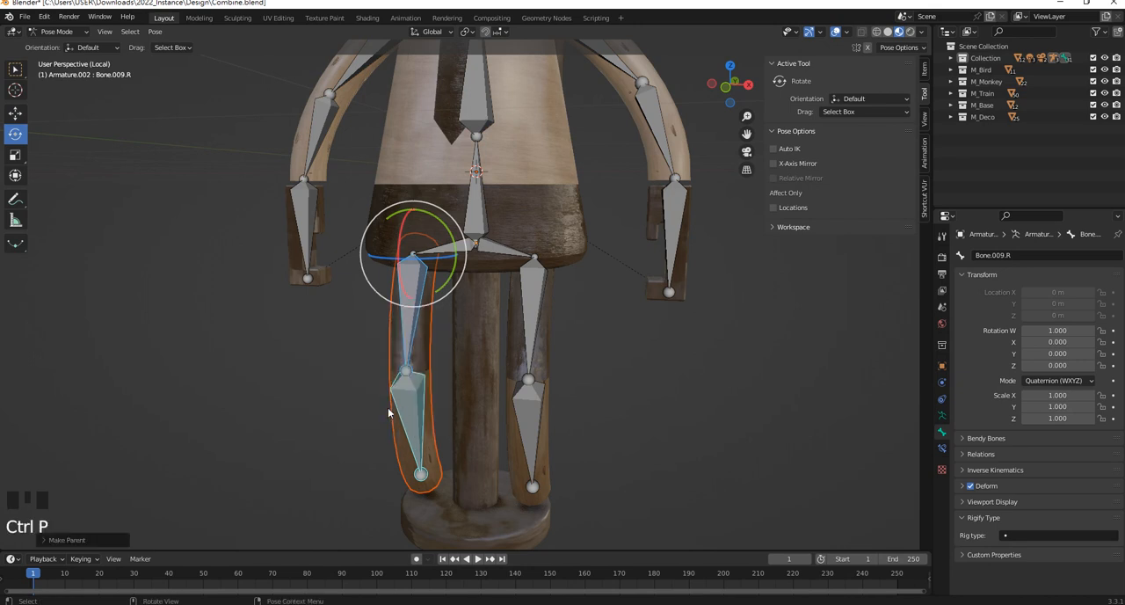
pyautogui.click(360, 365)
# Try rotating the -X upper leg bone Bone.008.R to check the leg's deformation, and undo the rotation
pyautogui.click(423, 309)
pyautogui.moveTo(423, 308); pyautogui.dragTo(393, 293, button='middle')
pyautogui.moveTo(417, 243); pyautogui.dragTo(367, 183)
pyautogui.moveTo(367, 184); pyautogui.dragTo(442, 234, button='middle')
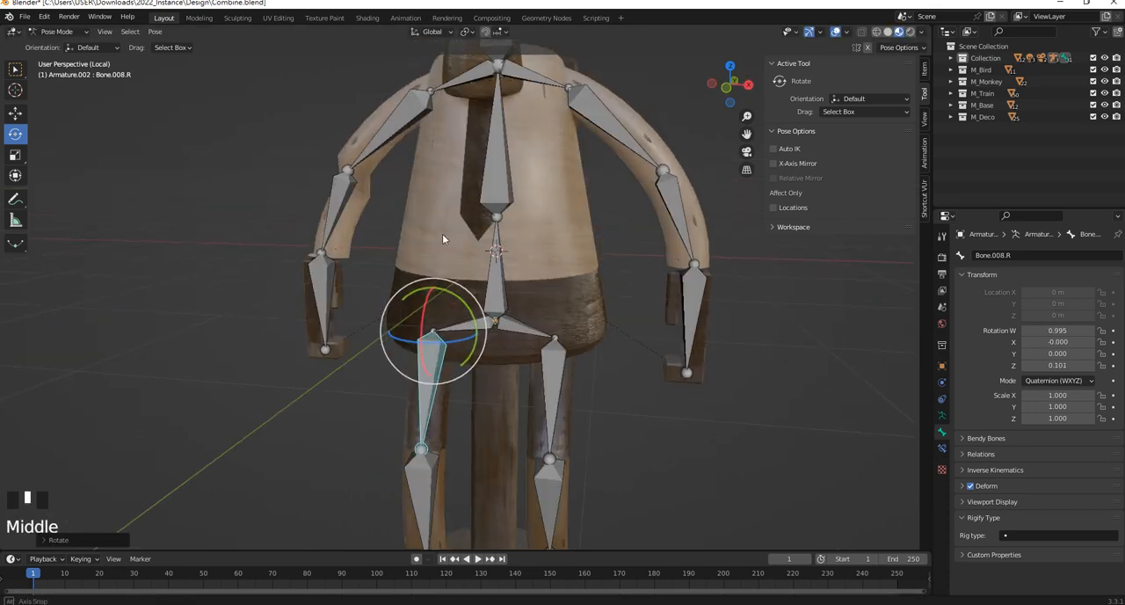
pyautogui.hotkey('ctrl', 'z')
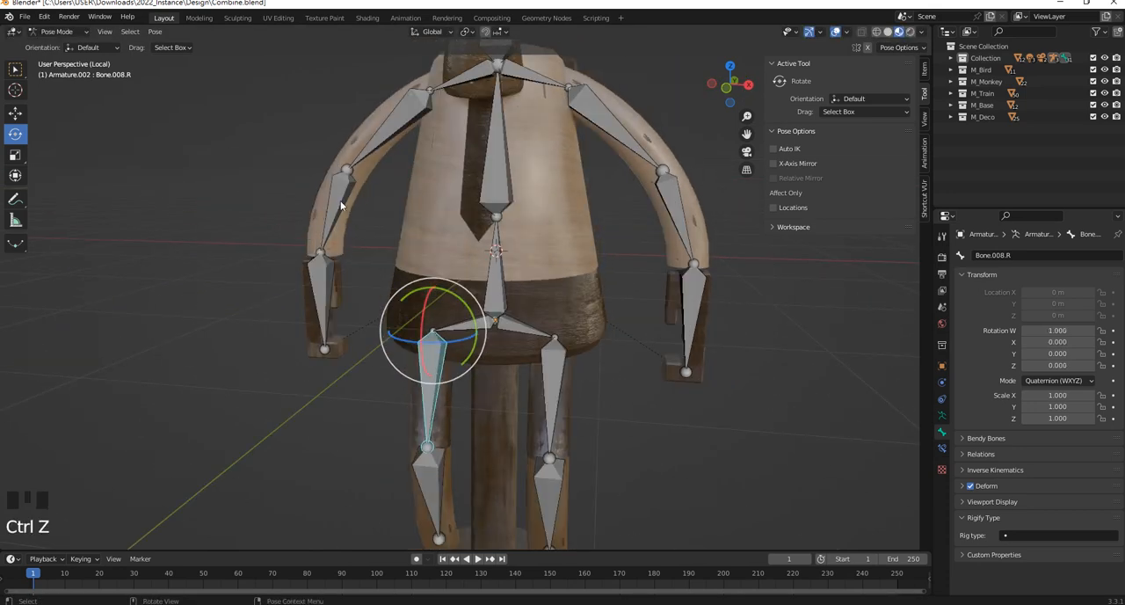
# Leave Pose Mode, select the -X arm mesh BezierCurve.009, and switch it to Weight Paint mode
pyautogui.click(70, 46)
pyautogui.click(292, 163)
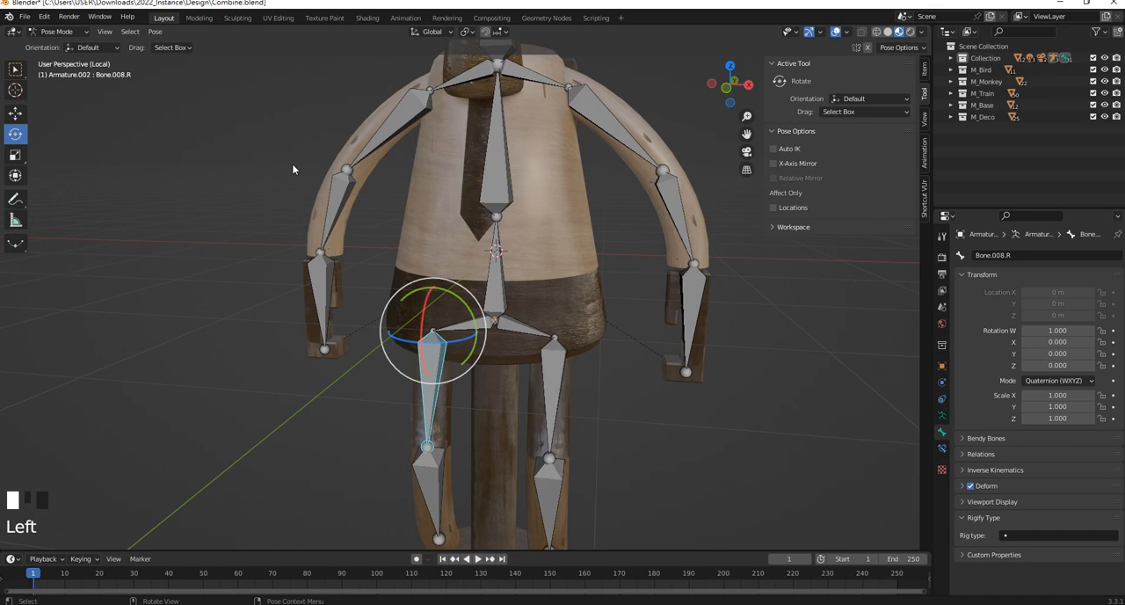
pyautogui.click(56, 32)
pyautogui.click(52, 41)
pyautogui.click(373, 176)
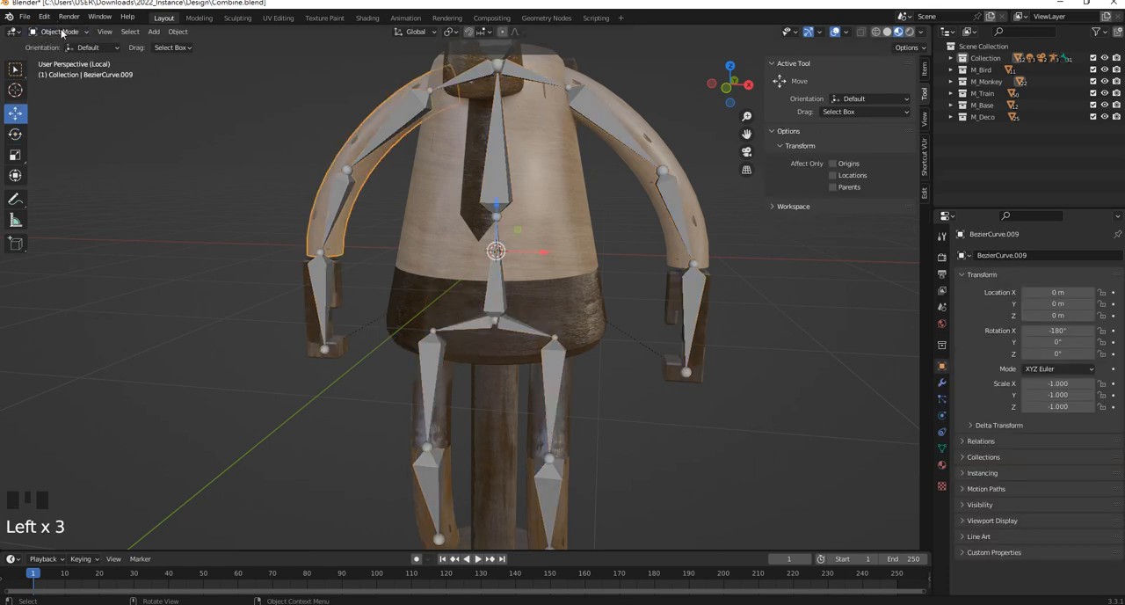
pyautogui.moveTo(62, 33)
pyautogui.mouseDown()
pyautogui.moveTo(60, 110)
pyautogui.moveTo(60, 98)
pyautogui.mouseUp()
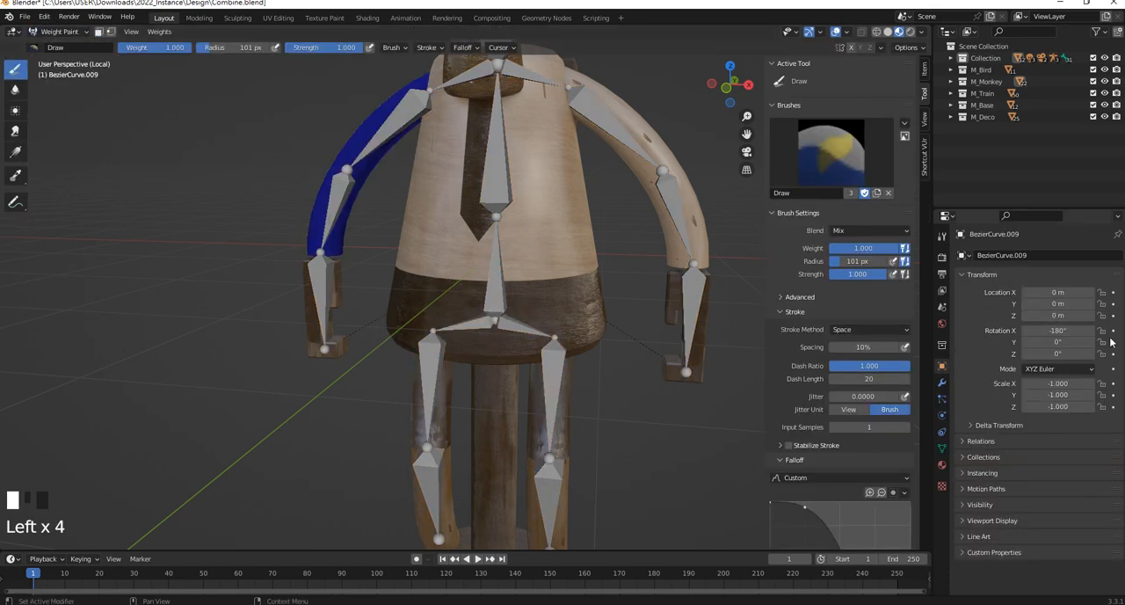
# Show the arm mesh's vertex groups and make Bone.008.R the active group
pyautogui.click(942, 449)
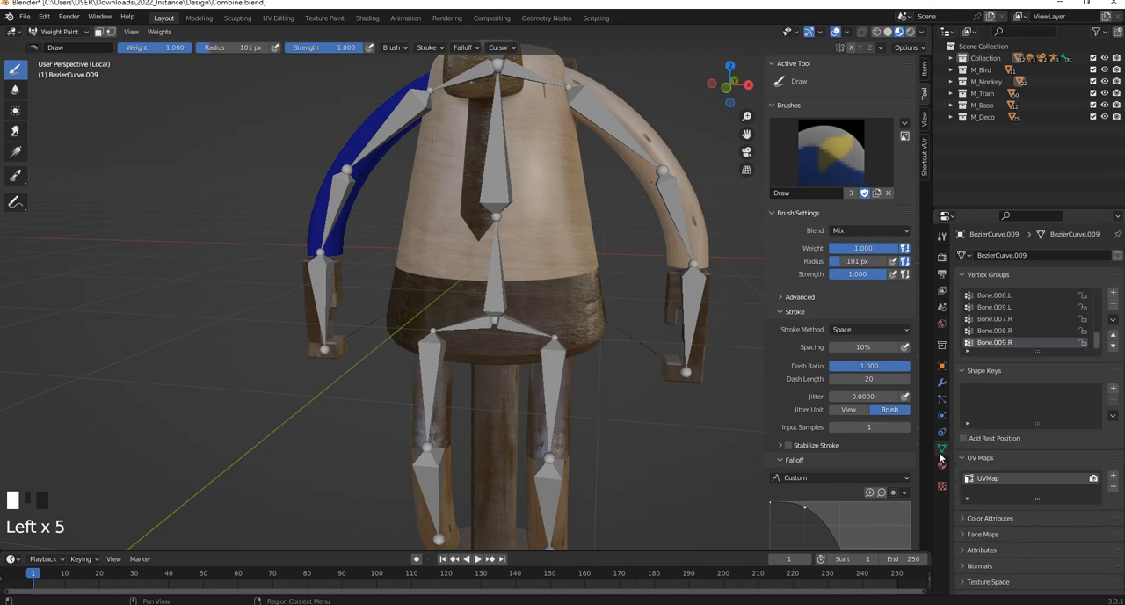
pyautogui.scroll(-5, 1009, 337)
pyautogui.click(1002, 330)
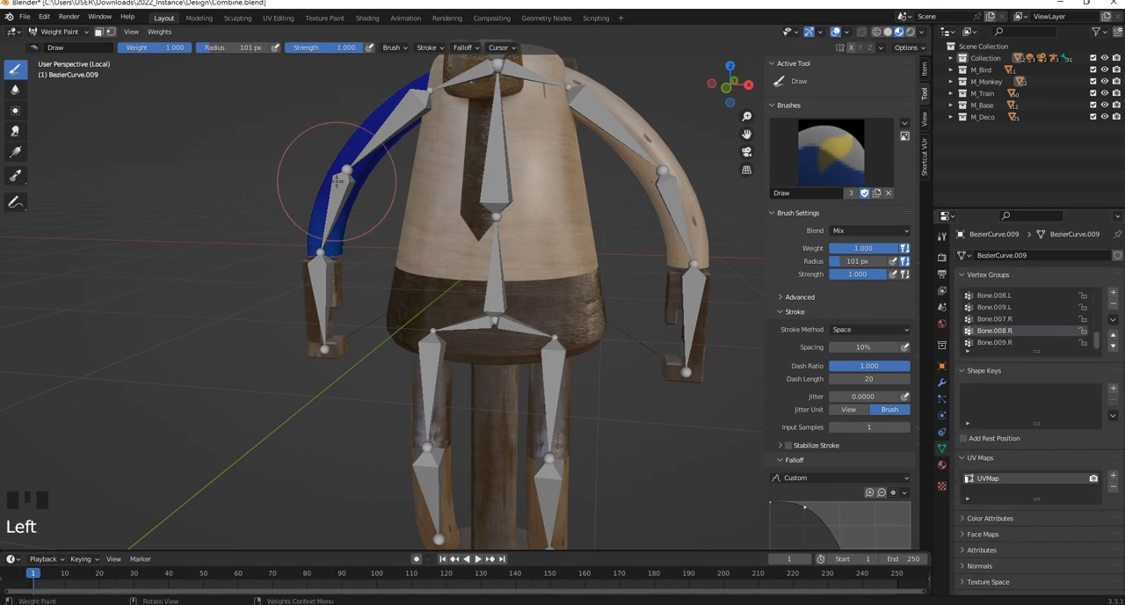
# Try painting the -X arm's weights with the Mix and Erase Alpha blend modes, undoing each stroke
pyautogui.moveTo(336, 180)
pyautogui.mouseDown()
pyautogui.moveTo(308, 242)
pyautogui.moveTo(327, 194)
pyautogui.mouseUp()
pyautogui.hotkey('ctrl', 'z')
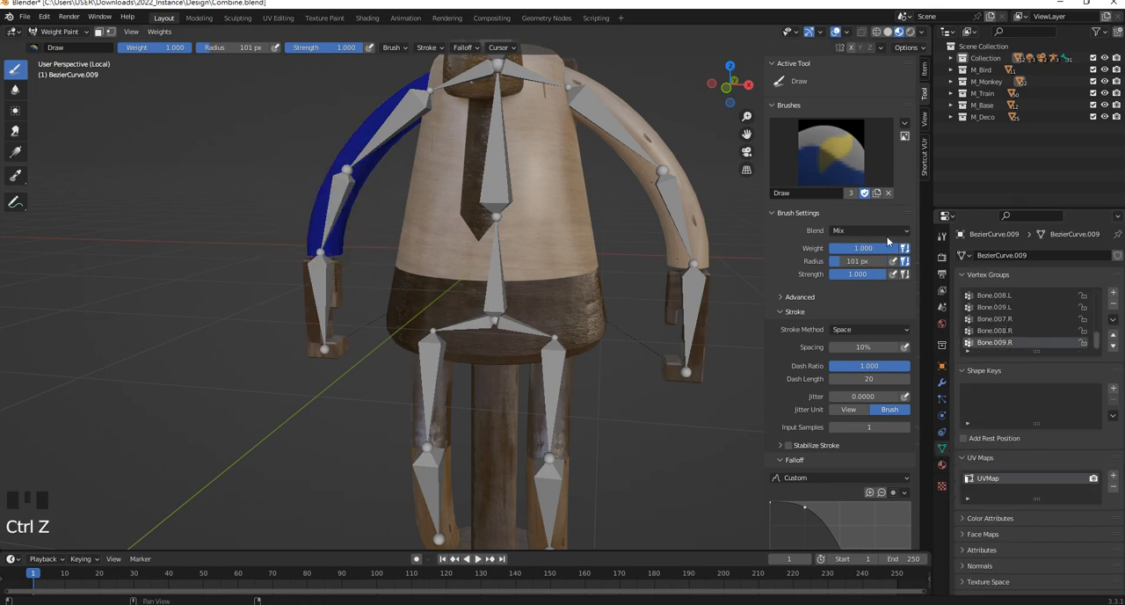
pyautogui.click(878, 231)
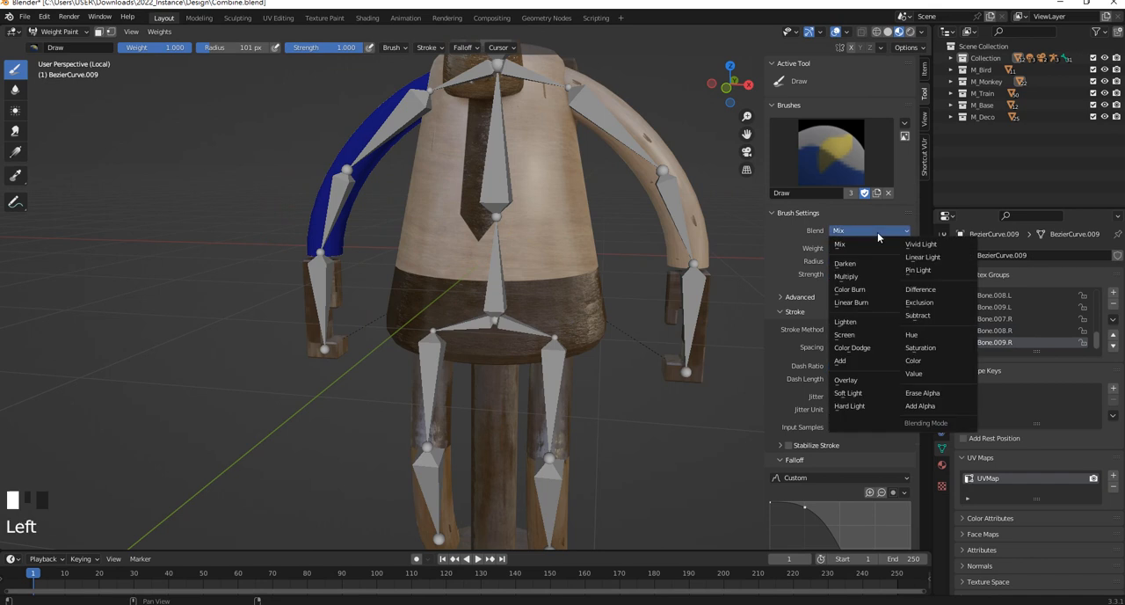
pyautogui.click(923, 393)
pyautogui.moveTo(400, 97); pyautogui.dragTo(302, 284)
pyautogui.hotkey('ctrl', 'z')
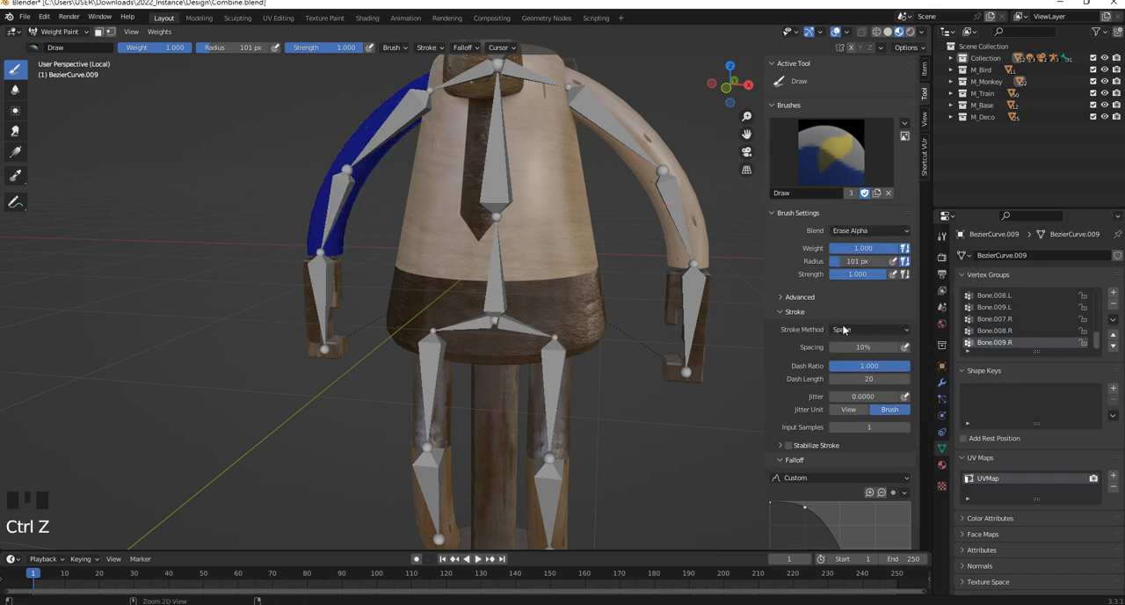
# Set the Draw brush's blend mode to Subtract and paint away the Bone.009.R weights on the -X arm's front and side
pyautogui.click(871, 230)
pyautogui.click(923, 320)
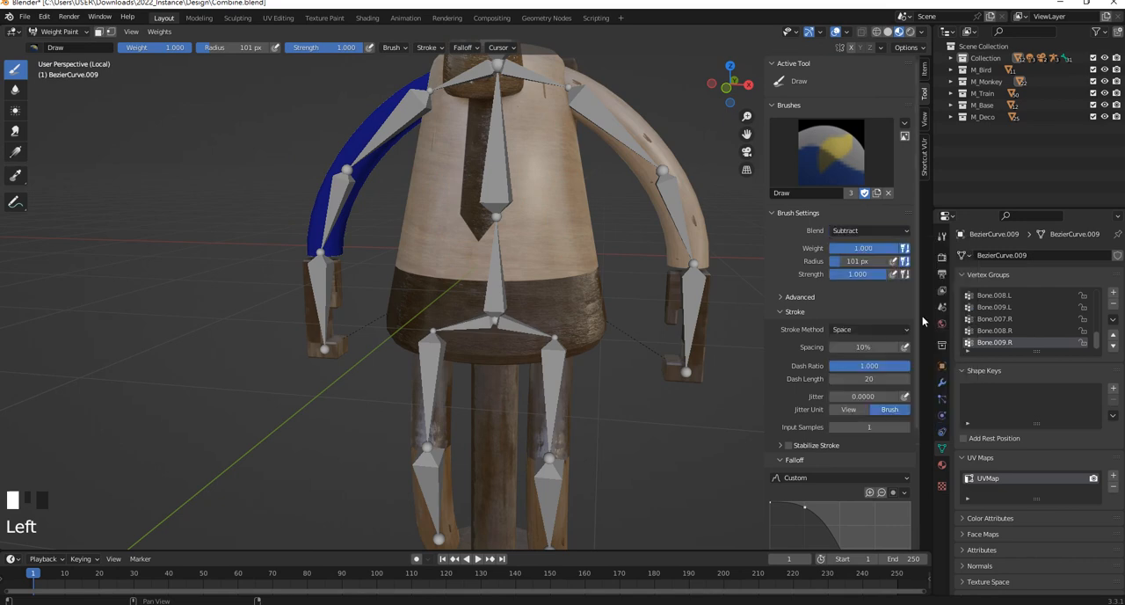
pyautogui.moveTo(360, 202)
pyautogui.mouseDown()
pyautogui.moveTo(312, 290)
pyautogui.moveTo(312, 210)
pyautogui.mouseUp()
pyautogui.moveTo(312, 210); pyautogui.dragTo(446, 189, button='middle')
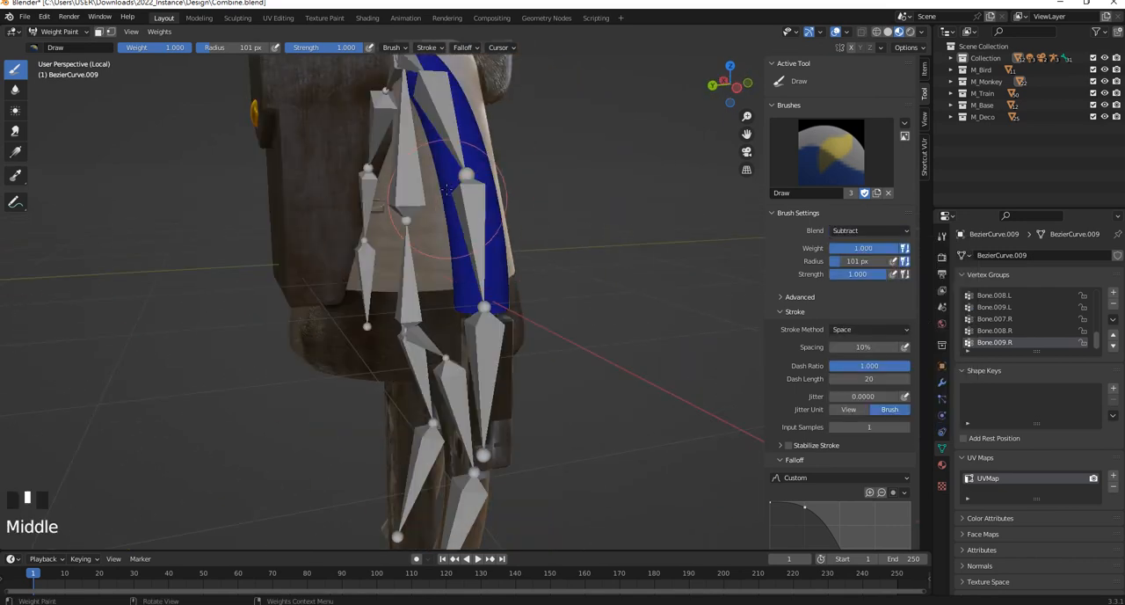
pyautogui.click(502, 309)
# Activate vertex group Bone.008.R and subtract its weights from the -X arm, working from several angles
pyautogui.scroll(-3, 1016, 339)
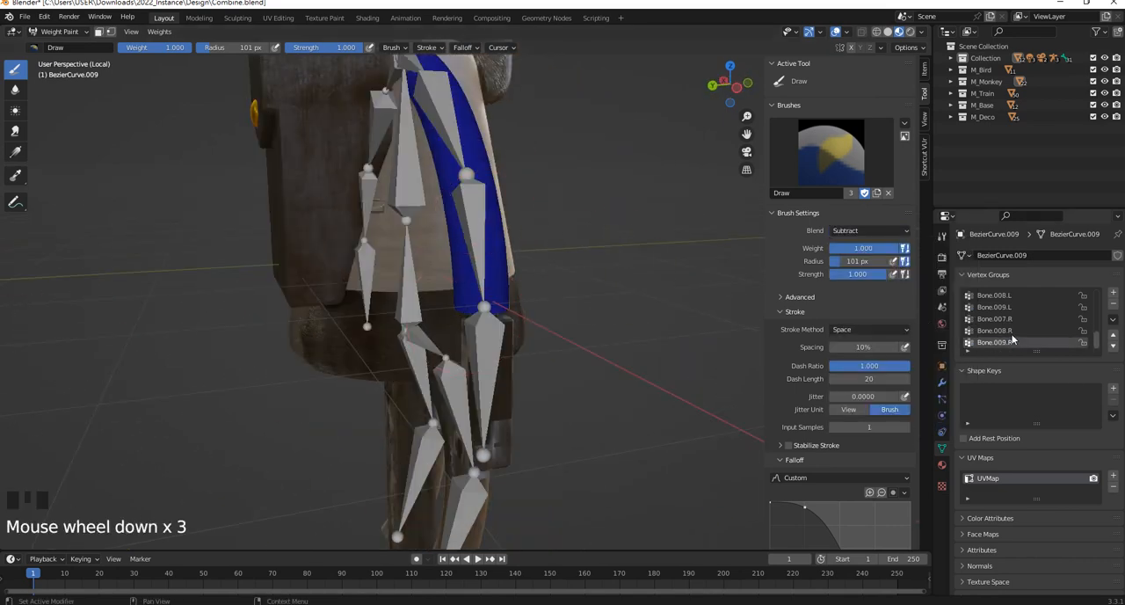
pyautogui.click(1010, 334)
pyautogui.moveTo(499, 259)
pyautogui.mouseDown()
pyautogui.moveTo(467, 163)
pyautogui.moveTo(504, 291)
pyautogui.mouseUp()
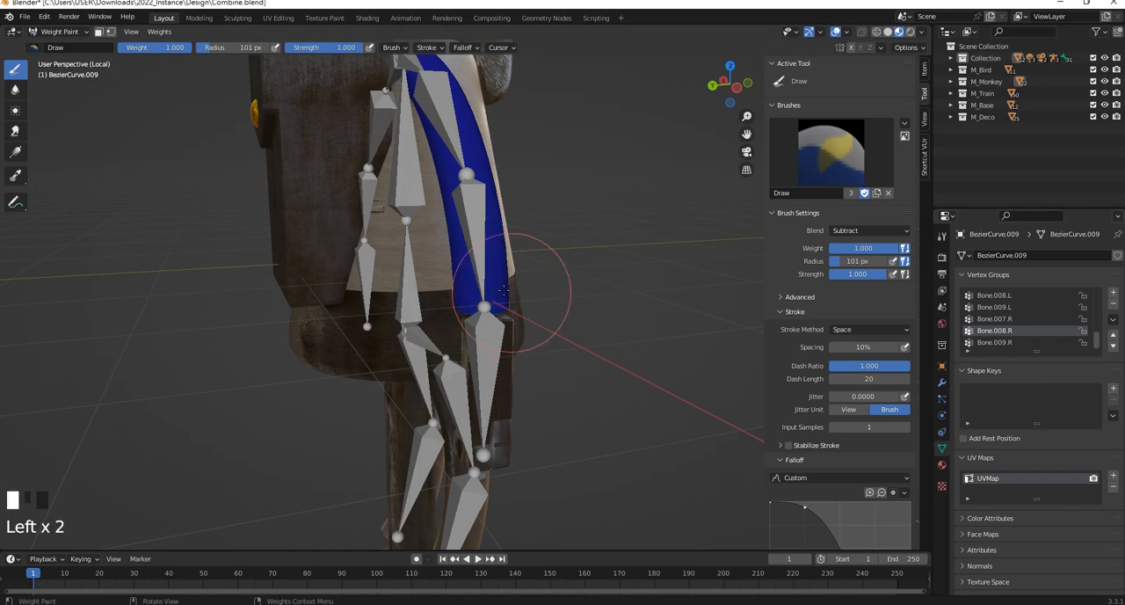
pyautogui.moveTo(504, 290); pyautogui.dragTo(381, 214, button='middle')
pyautogui.moveTo(381, 213)
pyautogui.mouseDown()
pyautogui.moveTo(380, 234)
pyautogui.moveTo(382, 224)
pyautogui.mouseUp()
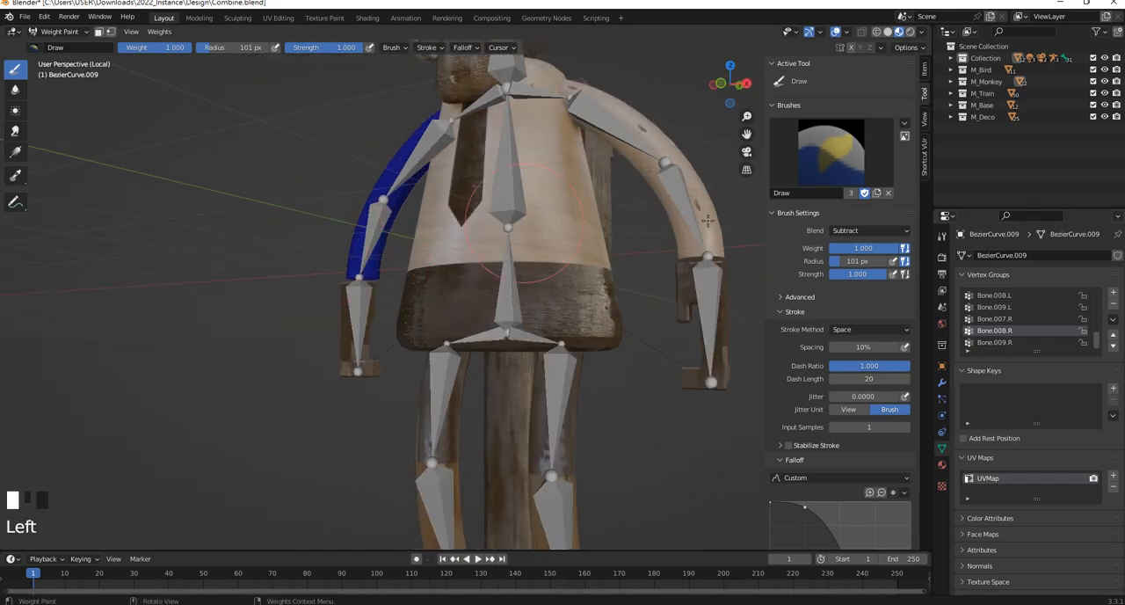
# Activate vertex group Bone.007.R and subtract its weights all around the -X arm, from wrist to shoulder
pyautogui.click(998, 318)
pyautogui.click(342, 280)
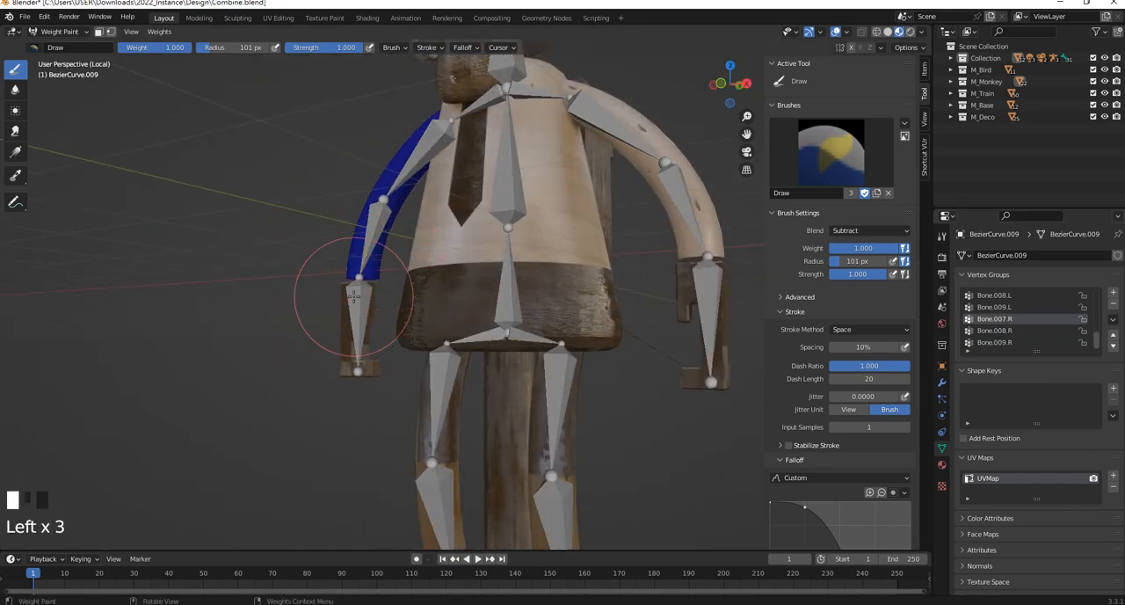
pyautogui.moveTo(353, 297); pyautogui.dragTo(571, 267, button='middle')
pyautogui.click(415, 137)
pyautogui.moveTo(433, 190); pyautogui.dragTo(547, 208, button='middle')
pyautogui.moveTo(546, 208); pyautogui.dragTo(560, 269)
pyautogui.moveTo(561, 269); pyautogui.dragTo(361, 213, button='middle')
pyautogui.moveTo(361, 213); pyautogui.dragTo(374, 245)
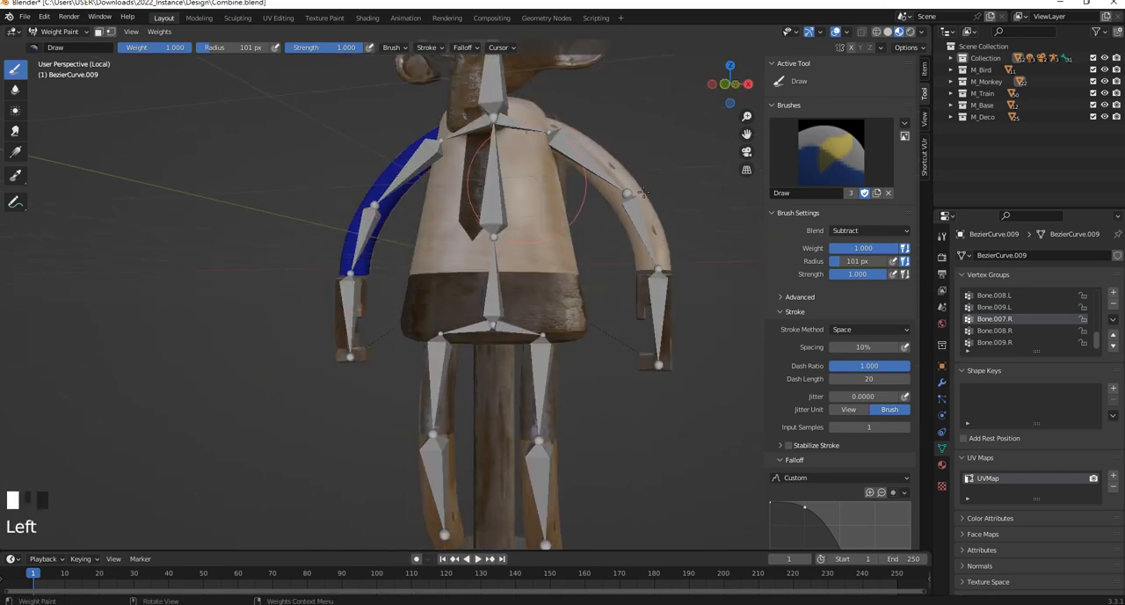
# Subtract the Bone.009.L weights from the -X arm and go through the Bone.008.L and Bone.007.L vertex groups
pyautogui.click(994, 306)
pyautogui.click(350, 220)
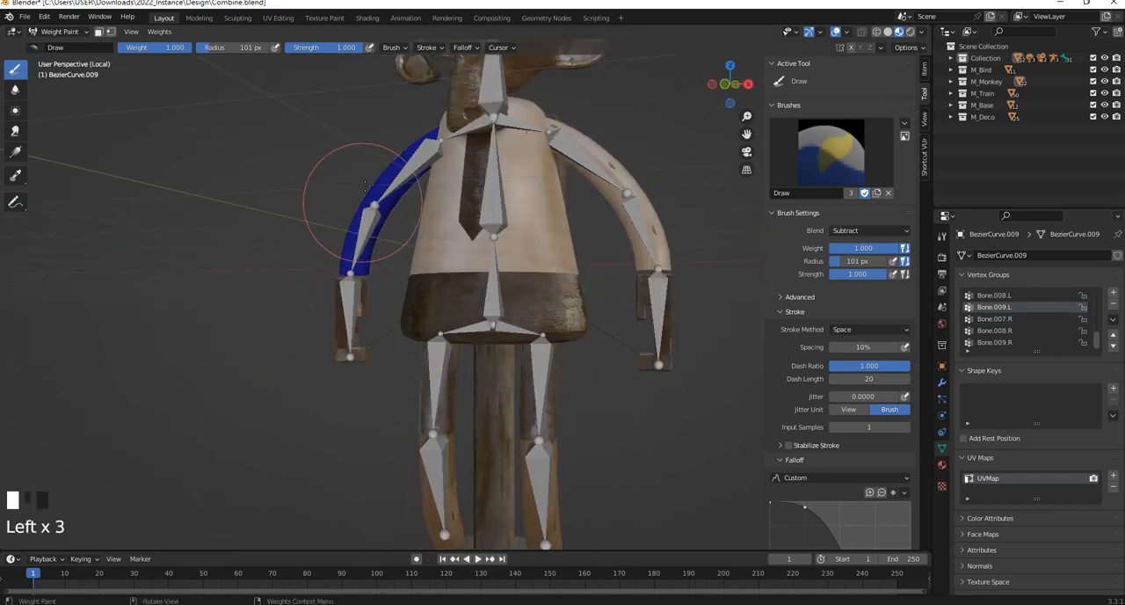
pyautogui.click(997, 297)
pyautogui.scroll(1, 1011, 314)
pyautogui.click(1005, 301)
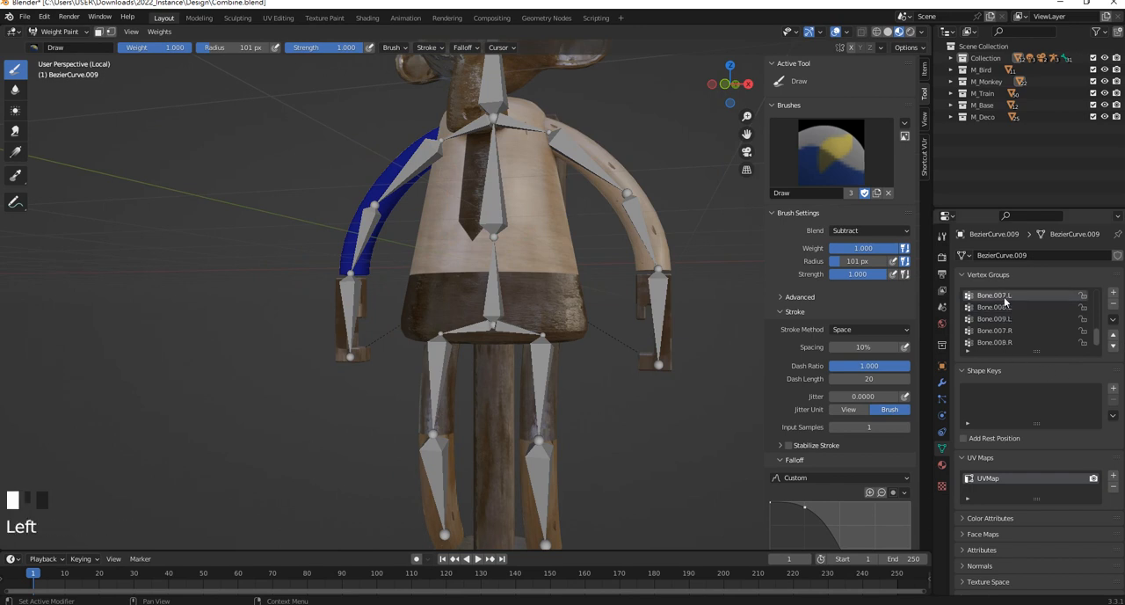
# Examine how the -X arm is weighted in the vertex groups Bone.006.R, Bone.005.R and Bone.004.R
pyautogui.scroll(2, 1021, 318)
pyautogui.click(1008, 308)
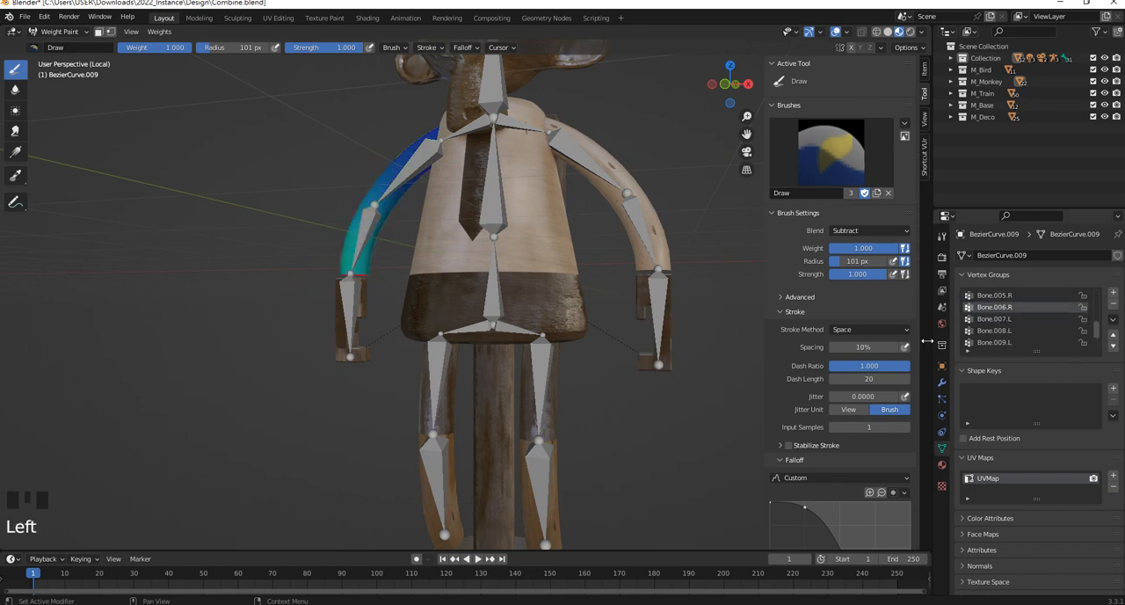
pyautogui.scroll(-2, 562, 348)
pyautogui.scroll(2, 585, 378)
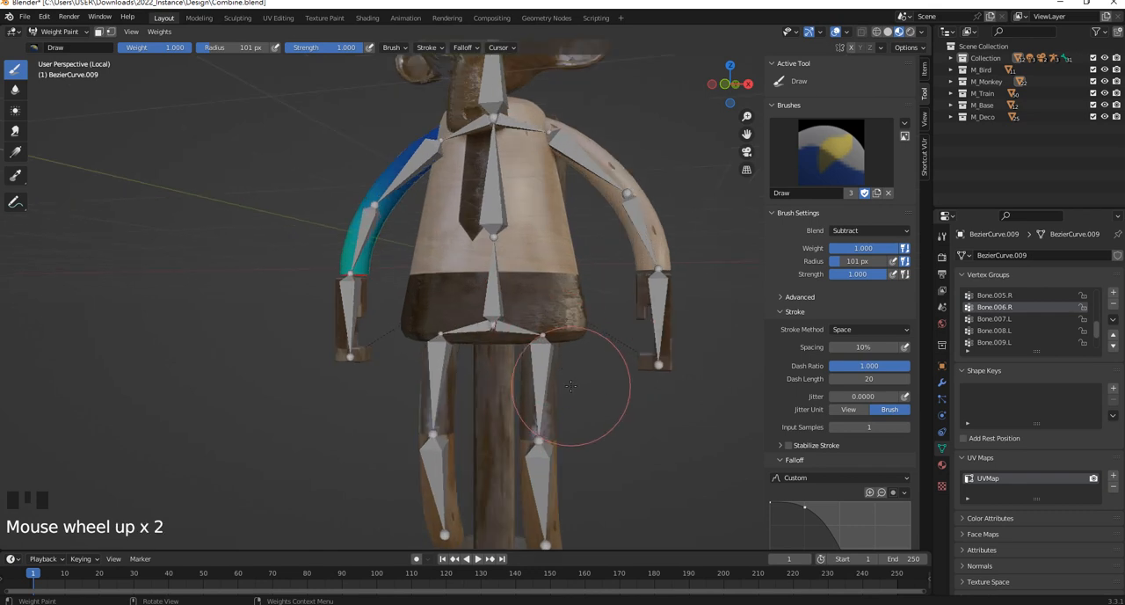
pyautogui.moveTo(539, 428); pyautogui.dragTo(519, 413, button='middle')
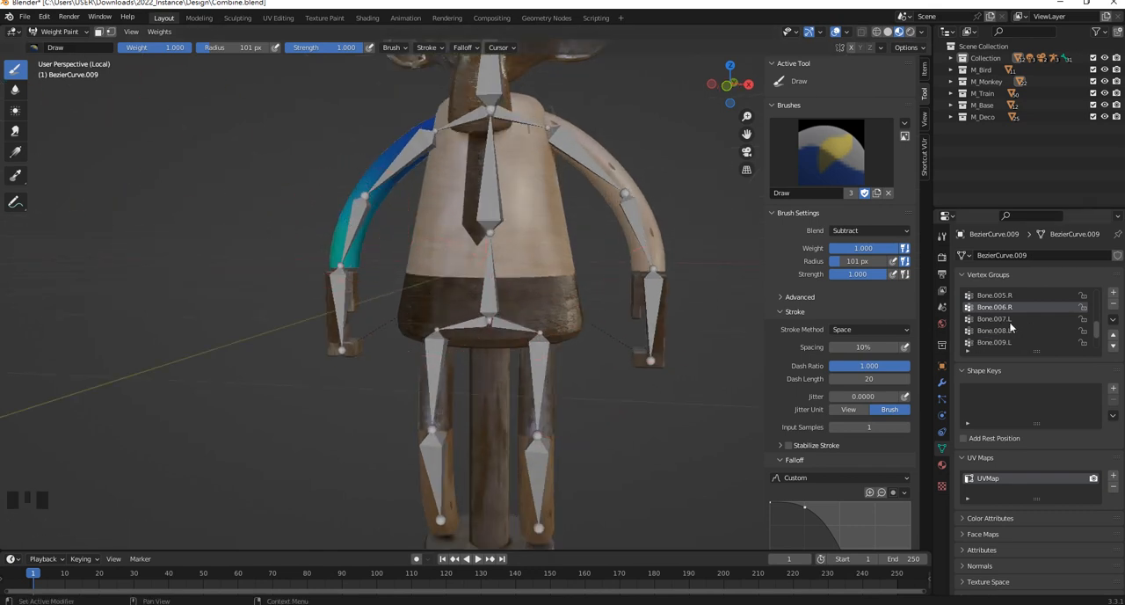
pyautogui.click(1007, 297)
pyautogui.scroll(3, 1029, 315)
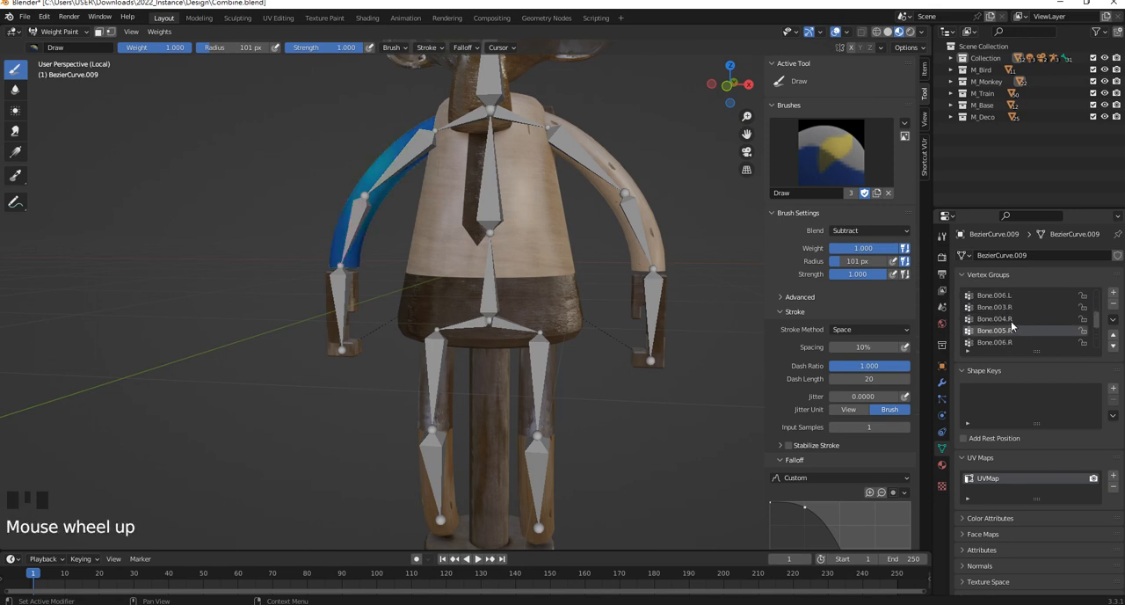
pyautogui.click(1007, 319)
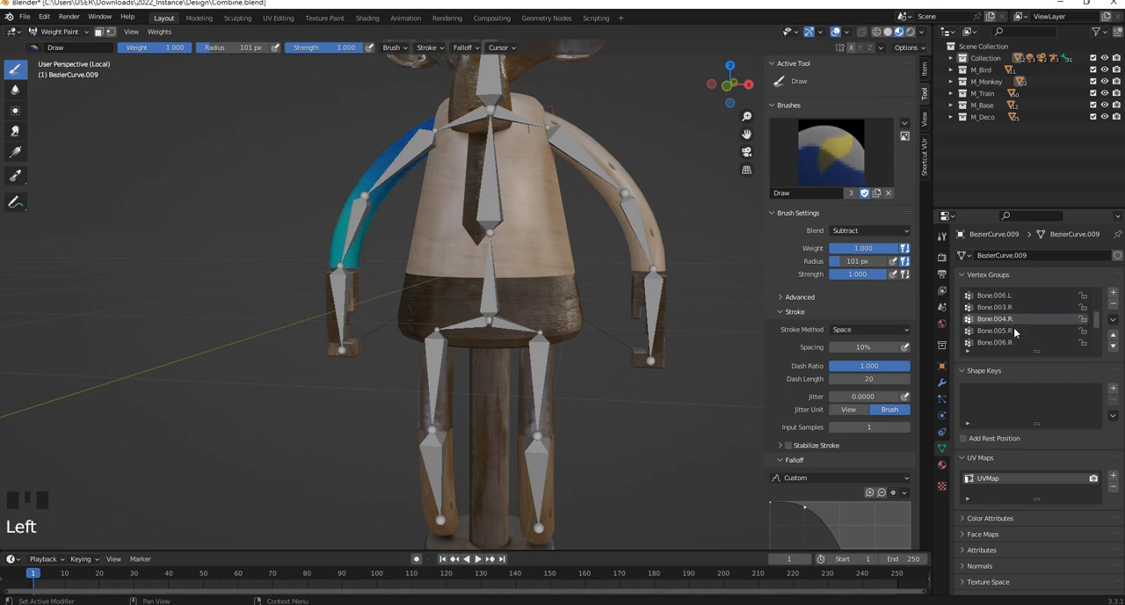
pyautogui.keyDown('shift'); pyautogui.moveTo(540, 229); pyautogui.dragTo(556, 266, button='middle'); pyautogui.keyUp('shift')
# Switch to Object Mode, put the armature in Pose Mode, and select the -X arm and hand bones one by one to check their names
pyautogui.click(55, 33)
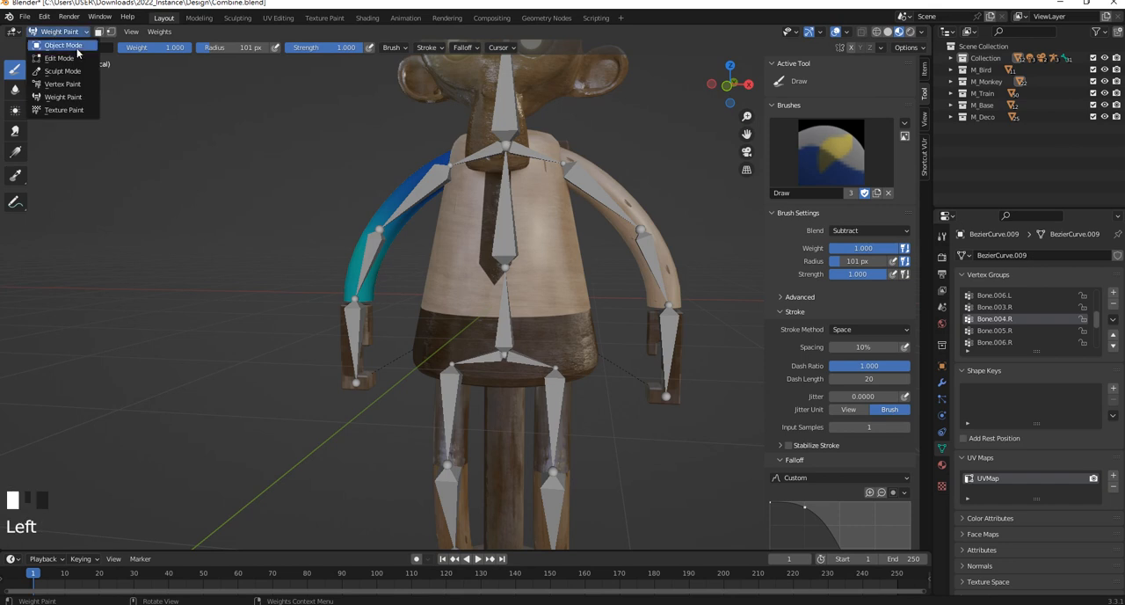
pyautogui.click(51, 43)
pyautogui.click(369, 257)
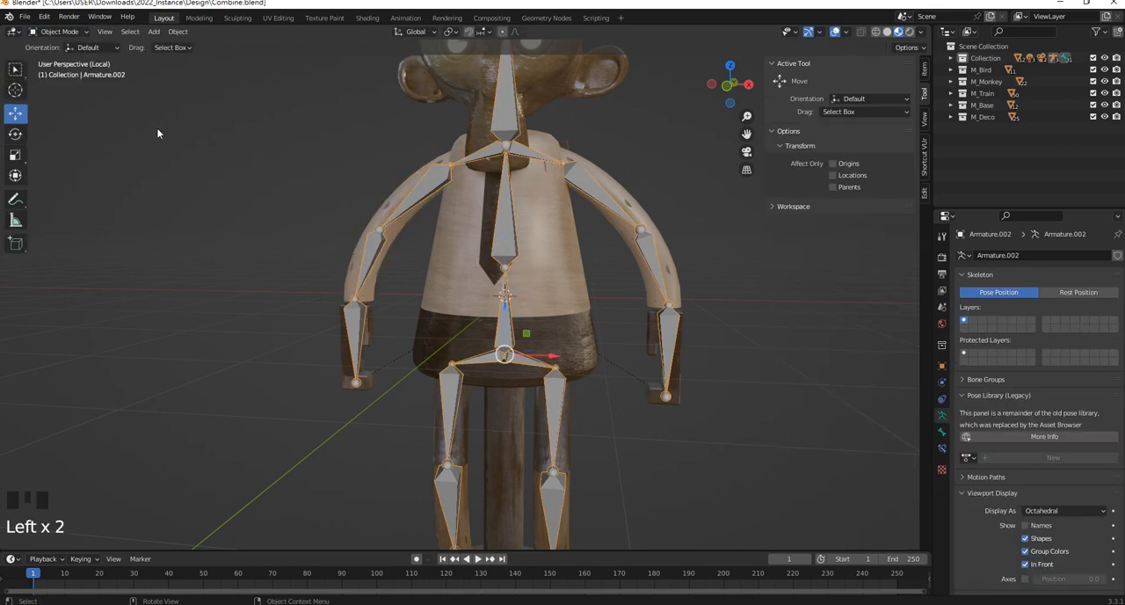
pyautogui.click(72, 34)
pyautogui.click(74, 74)
pyautogui.click(378, 253)
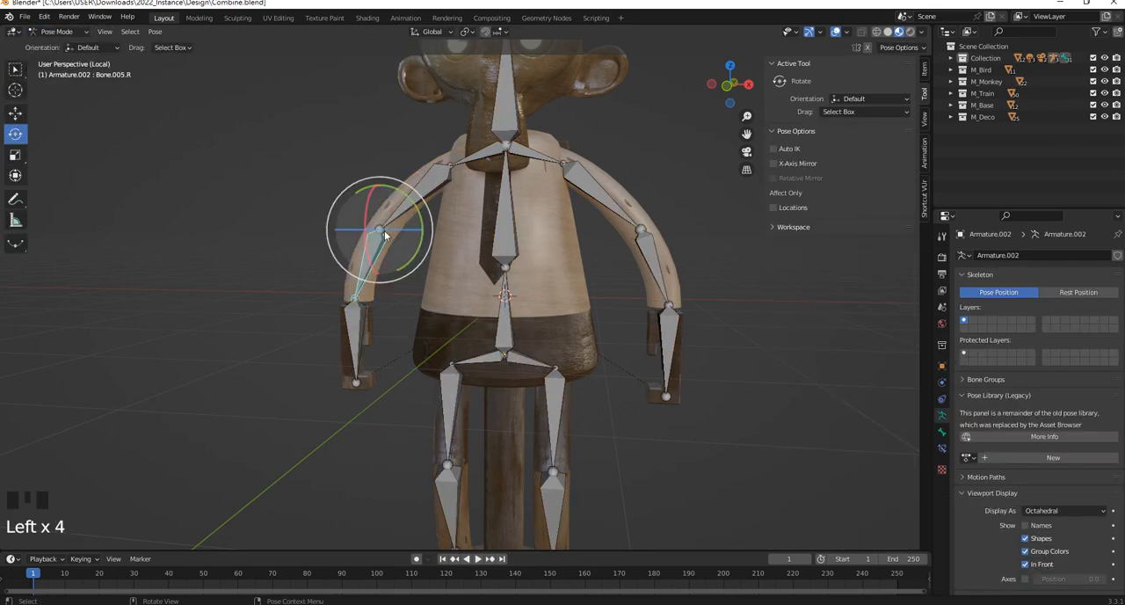
pyautogui.click(422, 190)
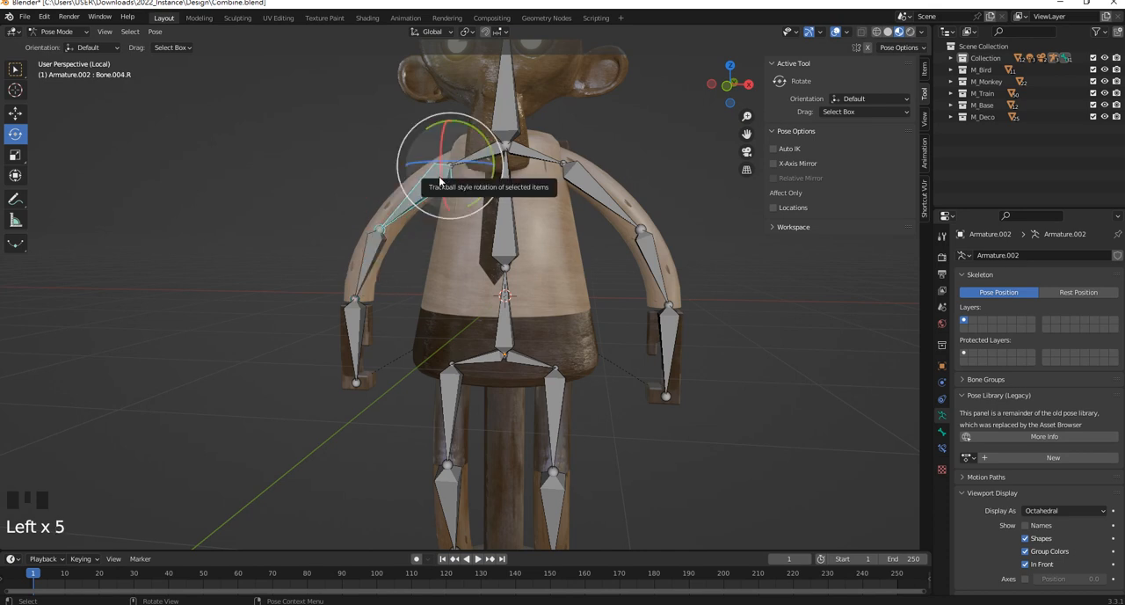
pyautogui.click(370, 254)
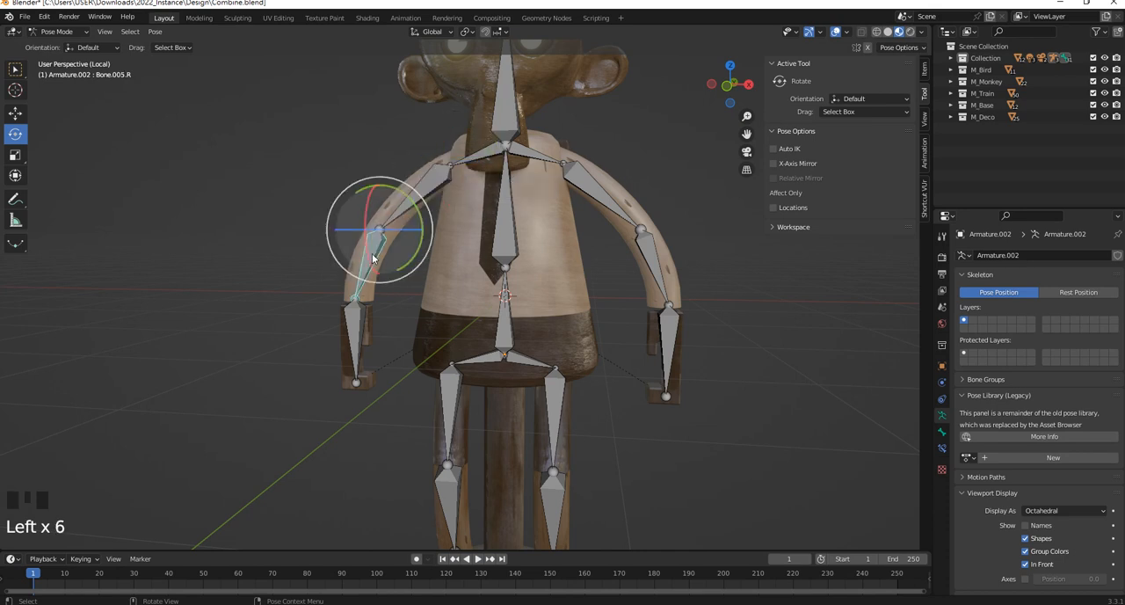
pyautogui.click(357, 331)
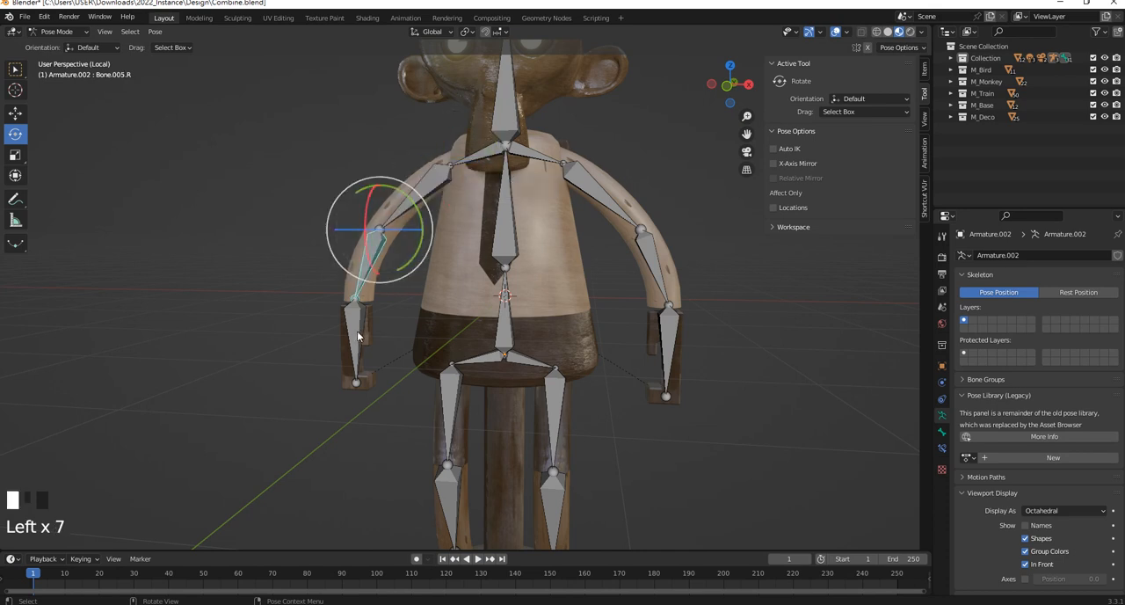
# Return to Object Mode, select the -X arm mesh BezierCurve.009, and switch it back to Weight Paint mode
pyautogui.click(60, 32)
pyautogui.moveTo(61, 35); pyautogui.dragTo(54, 44)
pyautogui.click(76, 32)
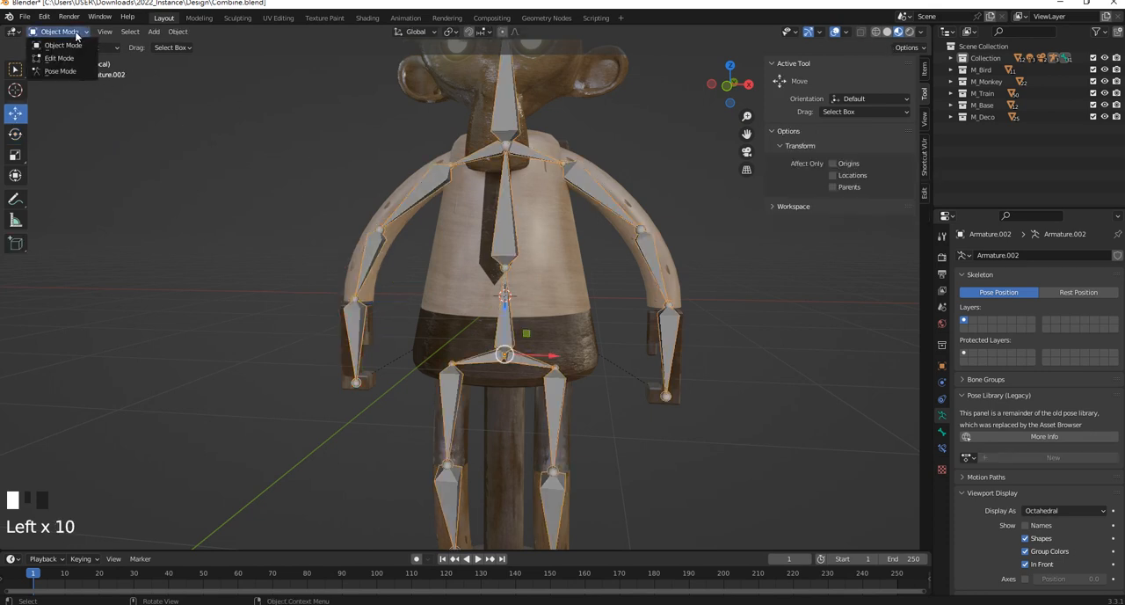
pyautogui.click(430, 217)
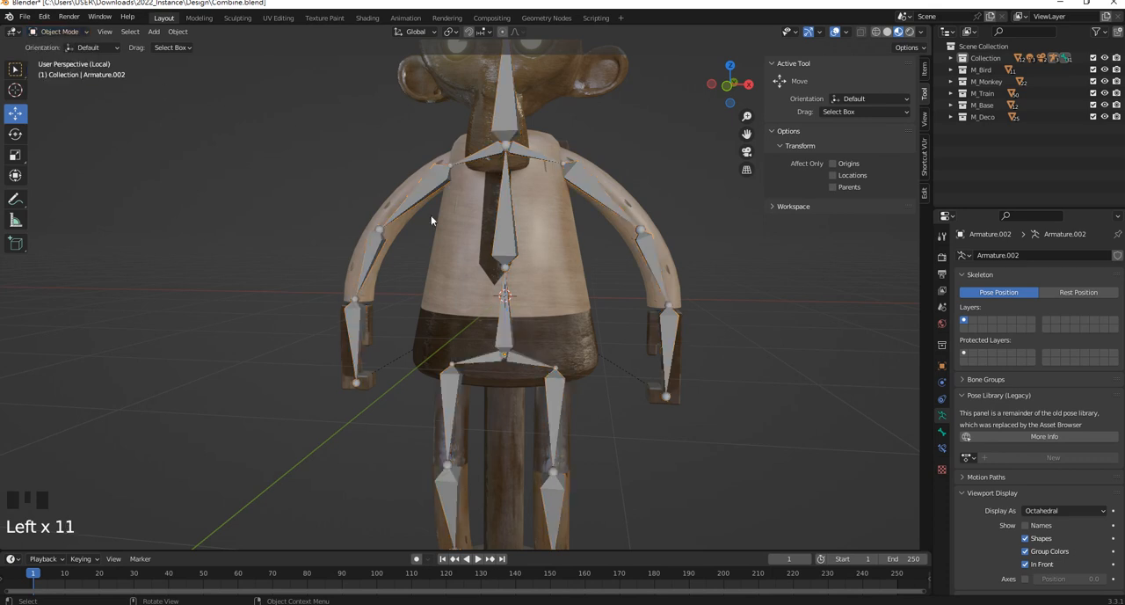
pyautogui.click(402, 188)
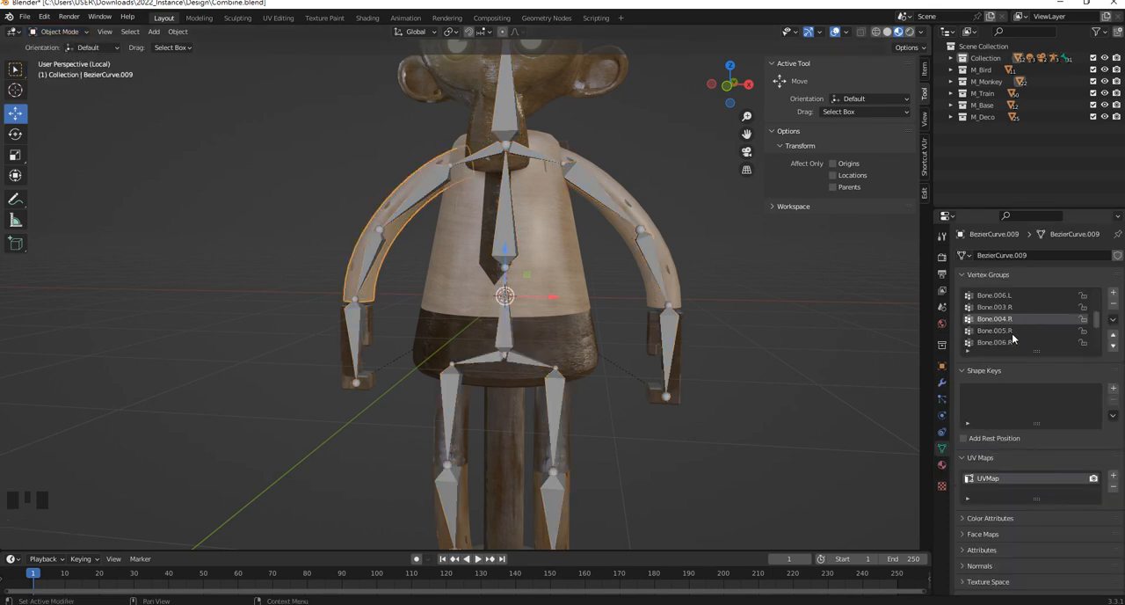
pyautogui.click(73, 32)
pyautogui.click(76, 101)
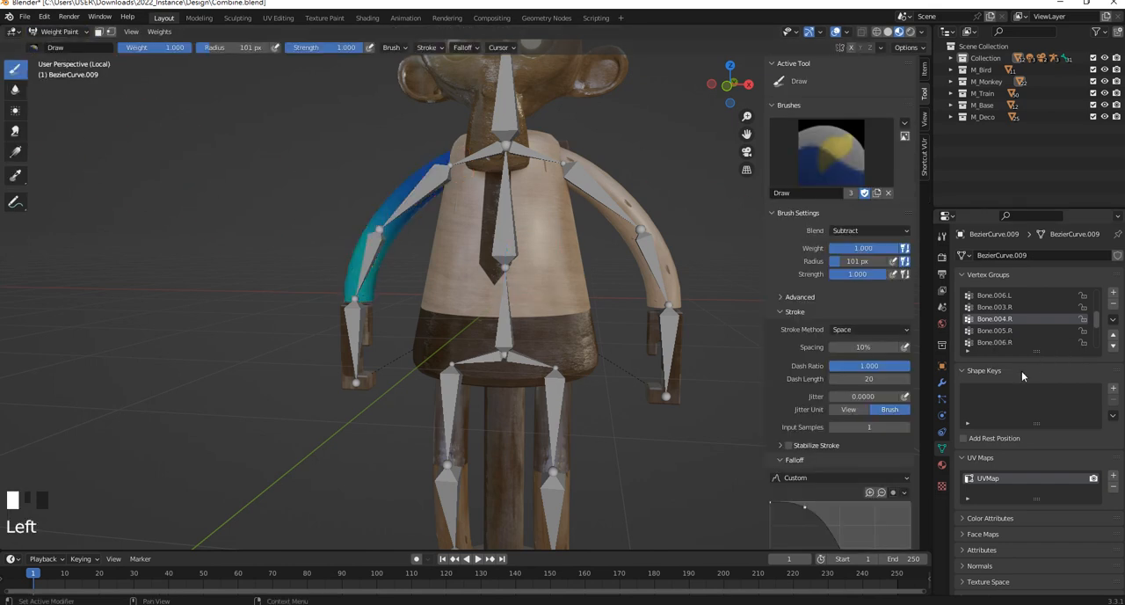
# Activate vertex group Bone.003.R and subtract its weights from the -X arm's front and back, starting at the shoulder
pyautogui.click(1009, 331)
pyautogui.click(1004, 344)
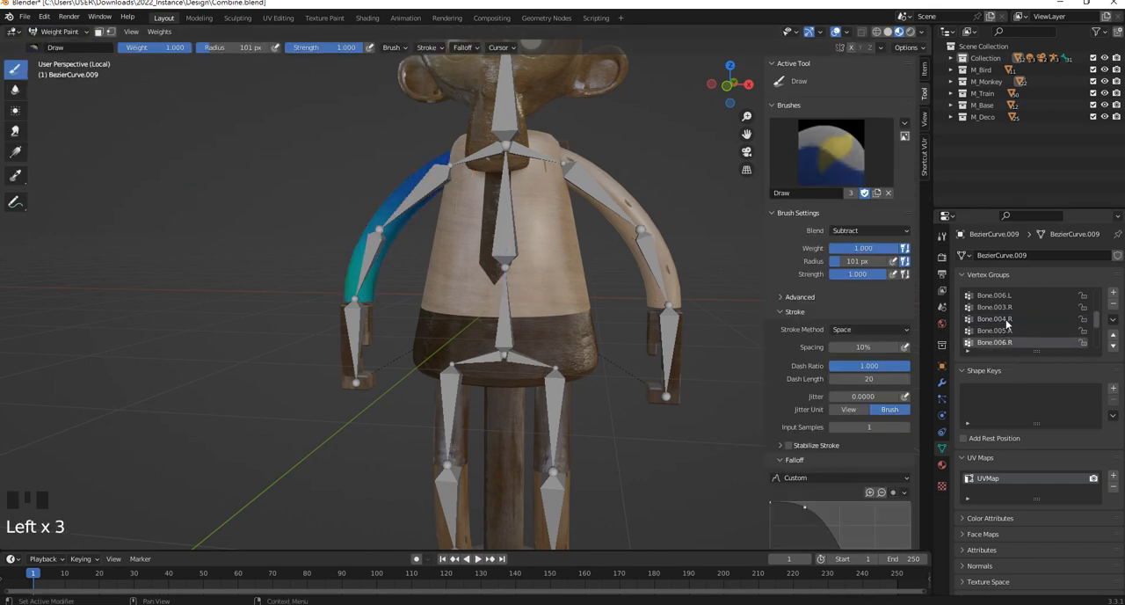
pyautogui.click(1003, 307)
pyautogui.moveTo(453, 162)
pyautogui.mouseDown()
pyautogui.moveTo(418, 175)
pyautogui.moveTo(462, 144)
pyautogui.moveTo(413, 175)
pyautogui.mouseUp()
pyautogui.moveTo(422, 179); pyautogui.dragTo(626, 209, button='middle')
pyautogui.moveTo(489, 323)
pyautogui.mouseDown()
pyautogui.moveTo(480, 318)
pyautogui.moveTo(529, 382)
pyautogui.moveTo(531, 429)
pyautogui.mouseUp()
pyautogui.moveTo(533, 426); pyautogui.dragTo(333, 323, button='middle')
pyautogui.moveTo(402, 191); pyautogui.dragTo(422, 185)
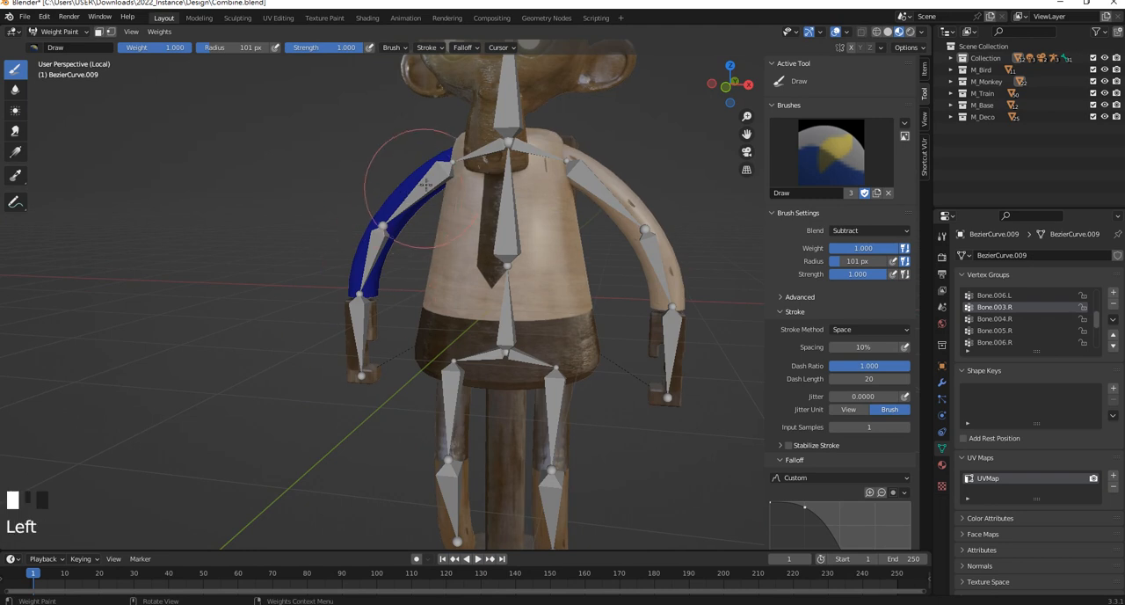
# Subtract the -X arm's weights in the vertex groups Bone.006.L, Bone.005.L and Bone.004.L
pyautogui.scroll(2, 1016, 307)
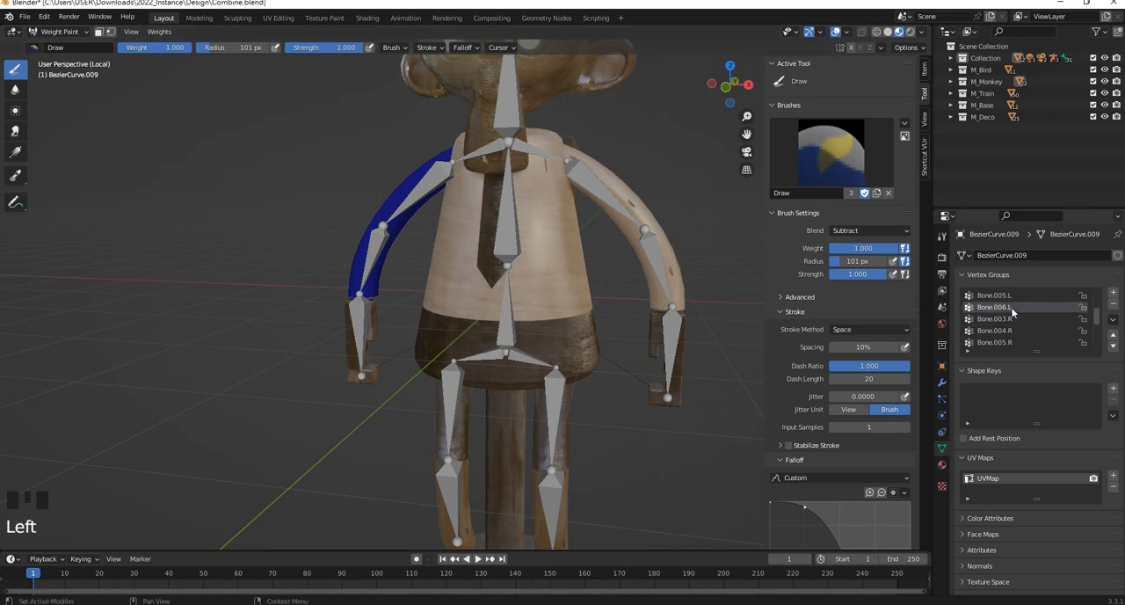
pyautogui.moveTo(378, 220)
pyautogui.mouseDown()
pyautogui.moveTo(384, 354)
pyautogui.moveTo(372, 219)
pyautogui.mouseUp()
pyautogui.scroll(1, 1030, 330)
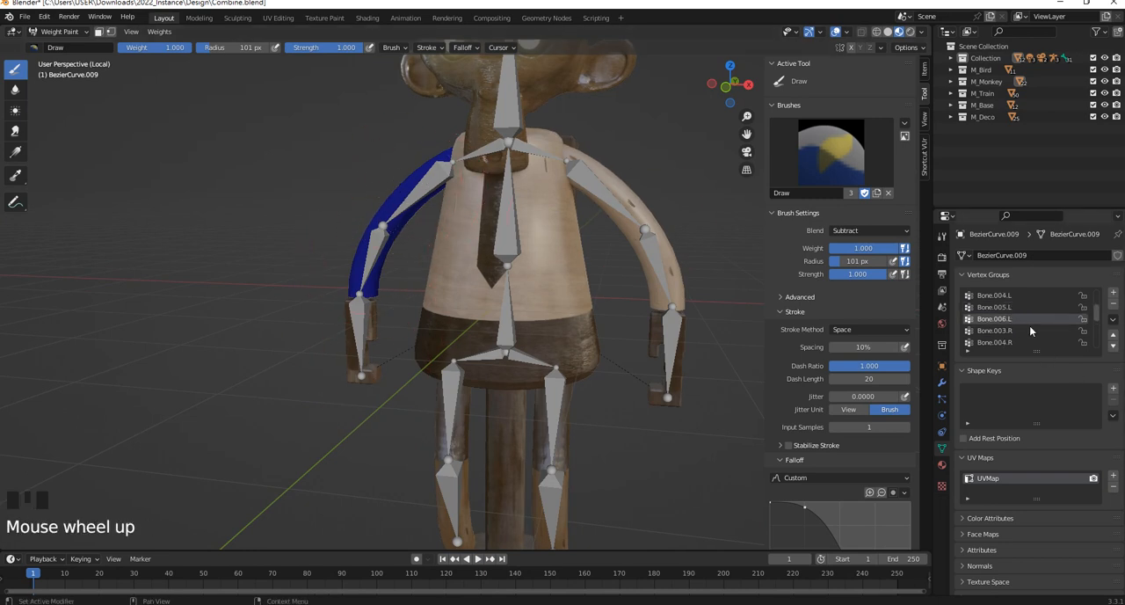
pyautogui.click(1008, 307)
pyautogui.click(1013, 295)
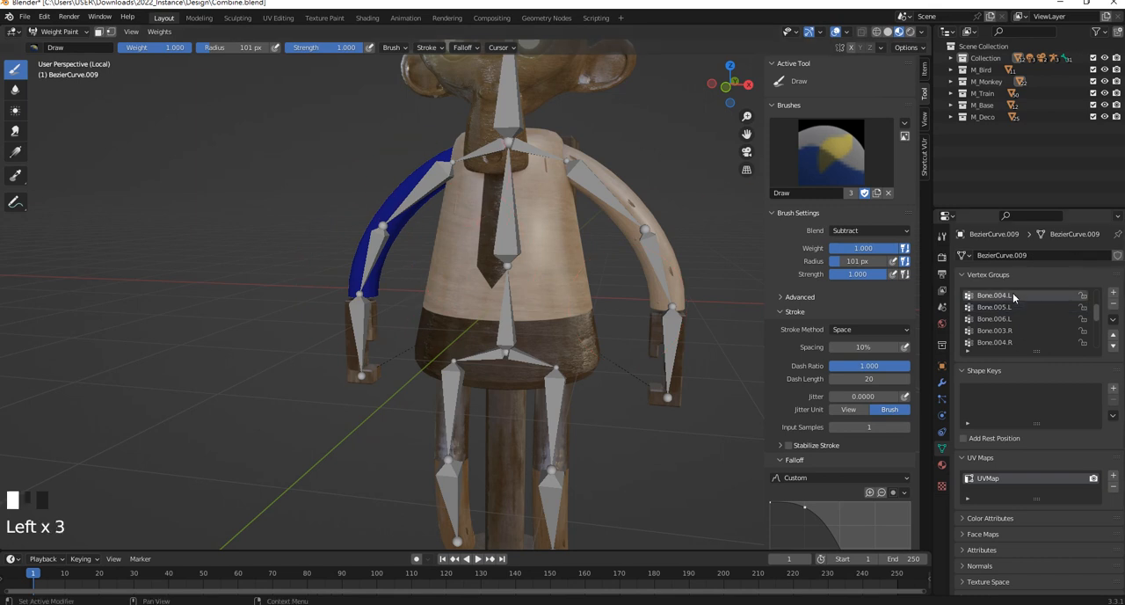
pyautogui.scroll(1, 1022, 306)
pyautogui.moveTo(376, 154); pyautogui.dragTo(326, 364)
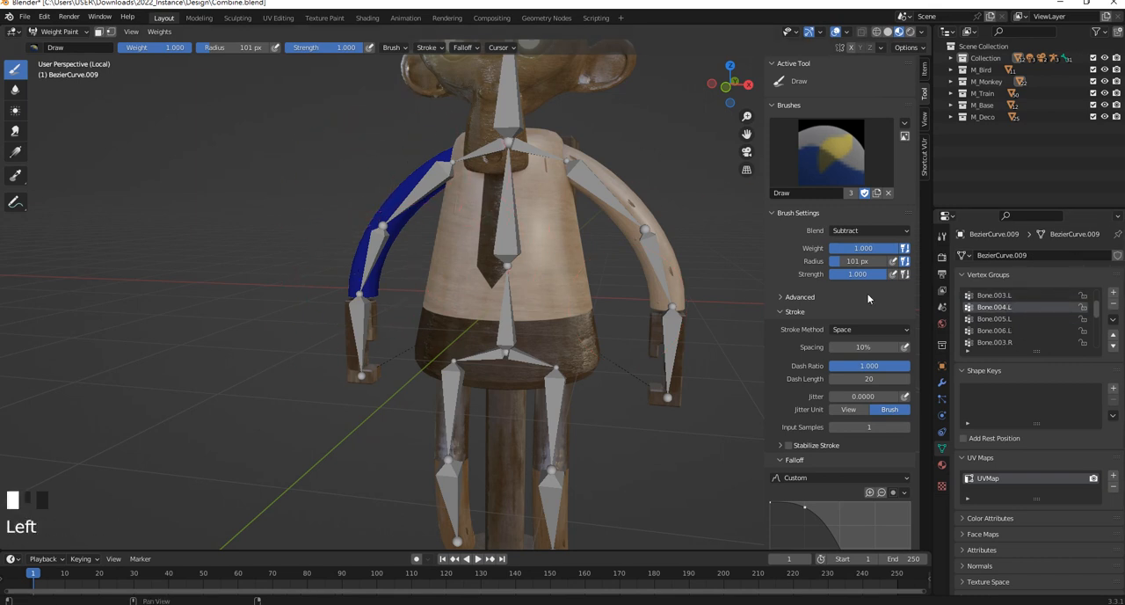
# Activate the -X arm's vertex groups Bone.002 and Bone.001 to inspect their weights
pyautogui.scroll(2, 998, 321)
pyautogui.click(1000, 307)
pyautogui.click(1002, 295)
pyautogui.scroll(3, 1009, 303)
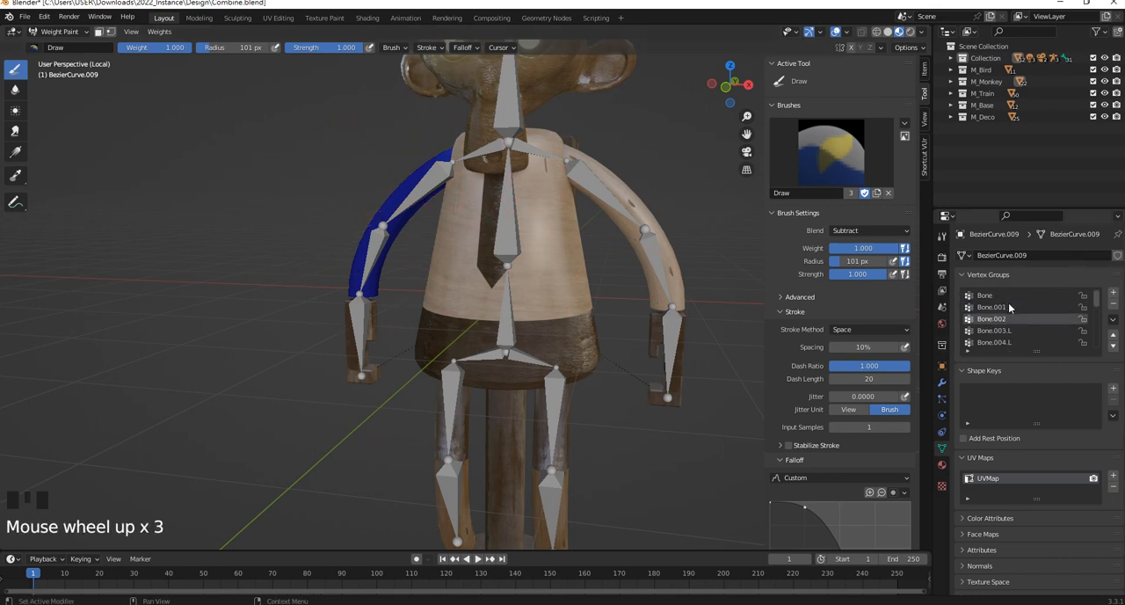
pyautogui.click(999, 307)
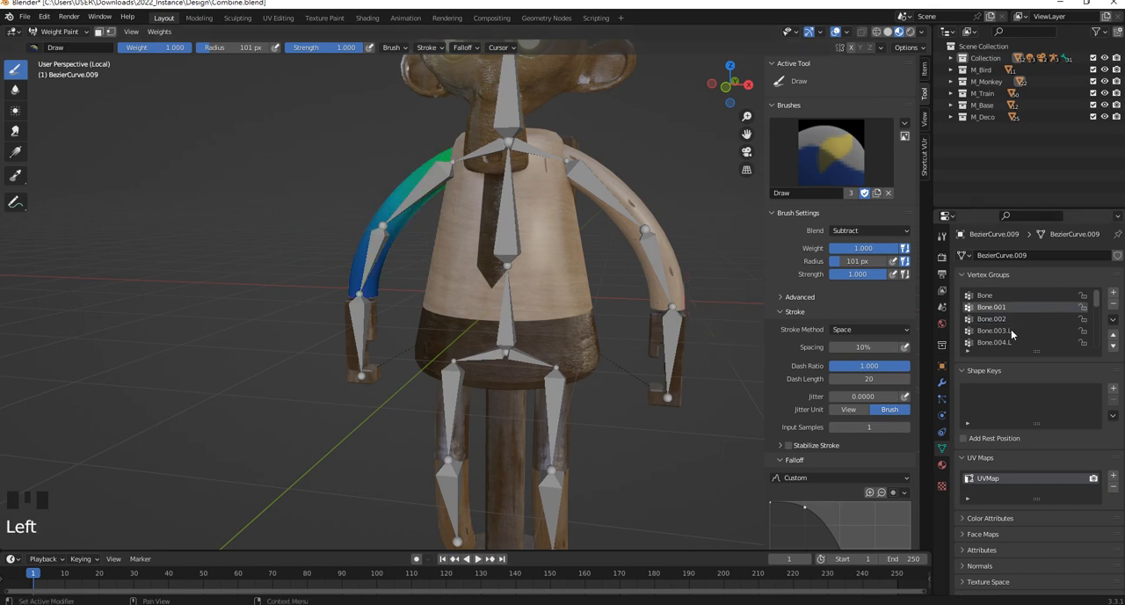
# Switch to Object Mode, put the armature in Pose Mode, and select the head and upper spine bones to check their names
pyautogui.keyDown('shift'); pyautogui.moveTo(548, 214); pyautogui.dragTo(610, 299, button='middle'); pyautogui.keyUp('shift')
pyautogui.click(58, 32)
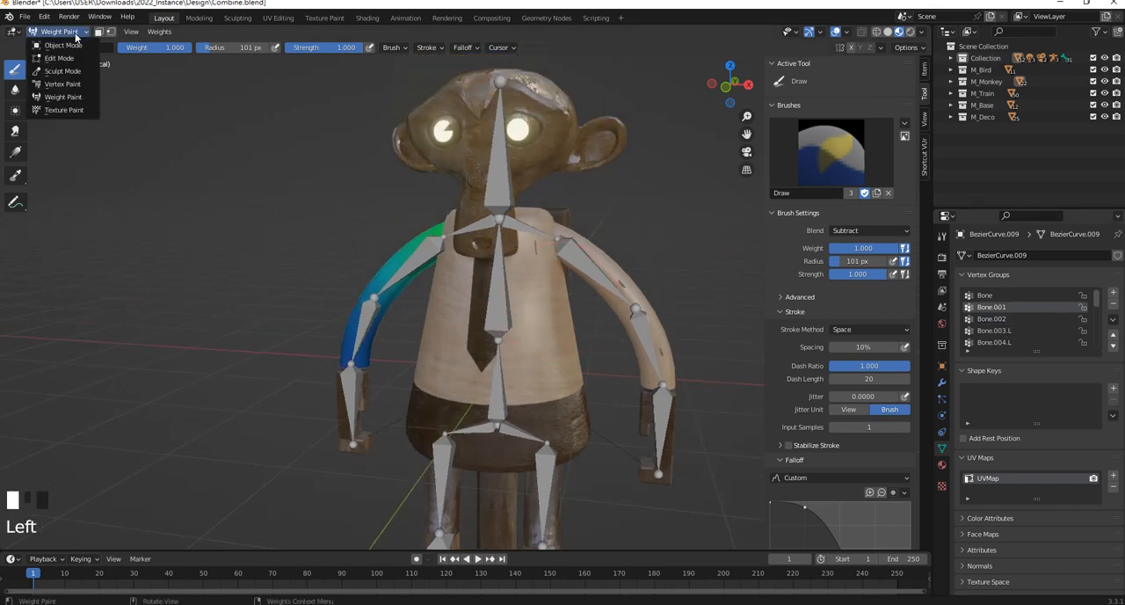
pyautogui.click(72, 44)
pyautogui.click(501, 170)
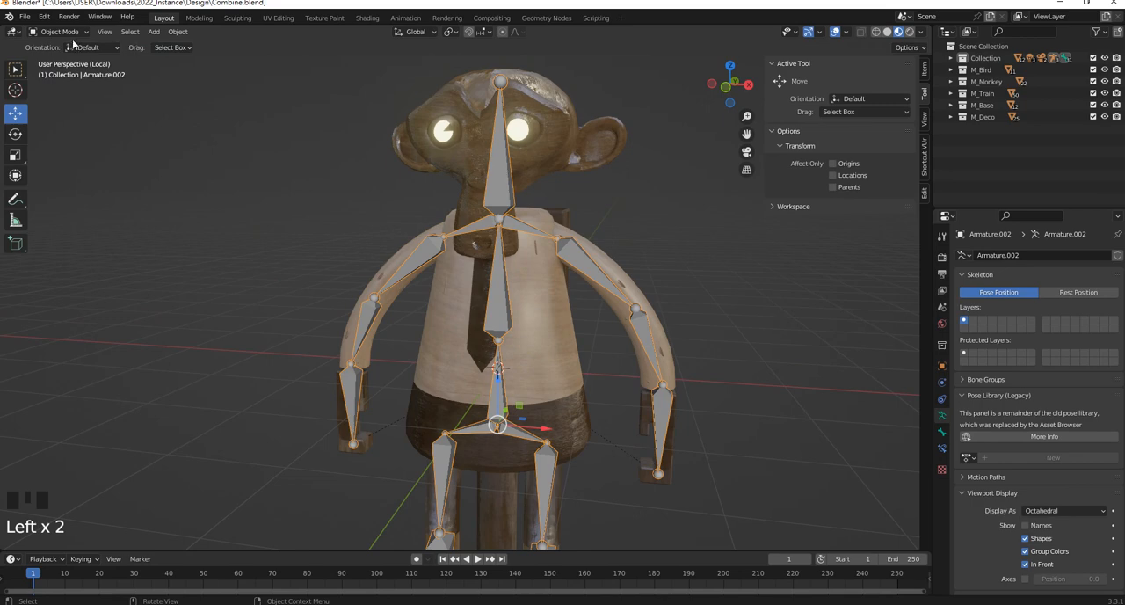
pyautogui.click(68, 32)
pyautogui.click(63, 73)
pyautogui.click(499, 167)
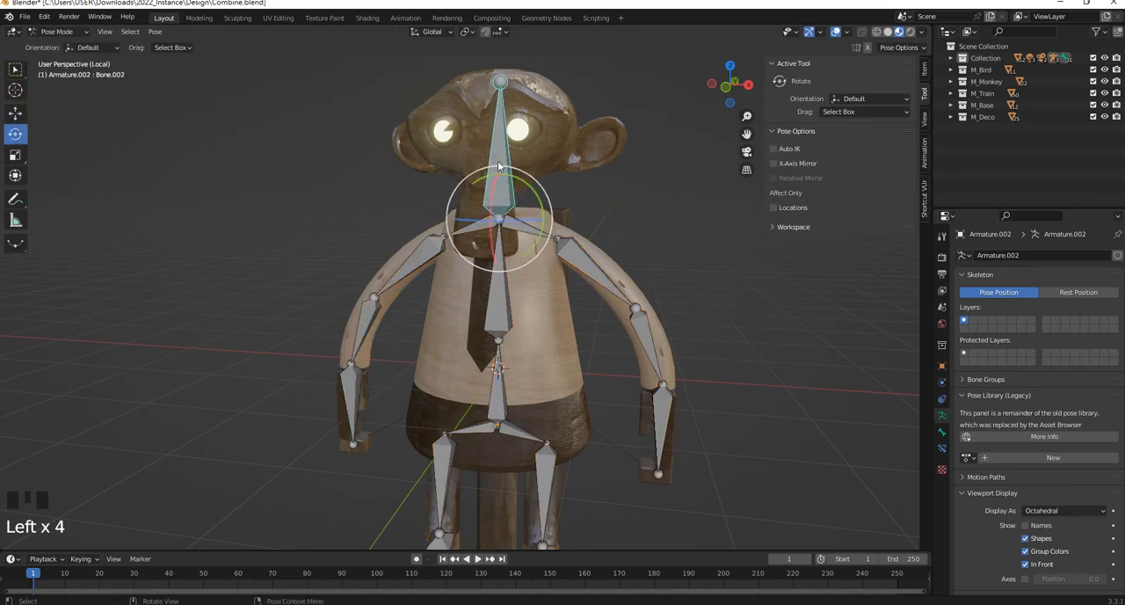
pyautogui.click(500, 313)
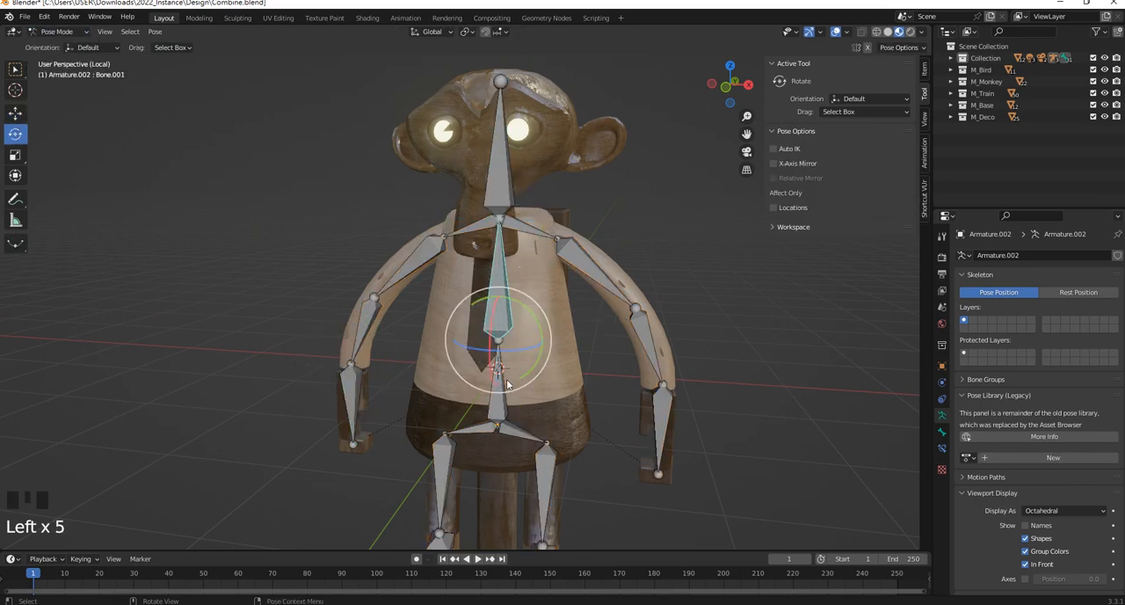
# Return to Object Mode, reselect the -X arm mesh BezierCurve.009, and put it in Weight Paint mode
pyautogui.click(59, 33)
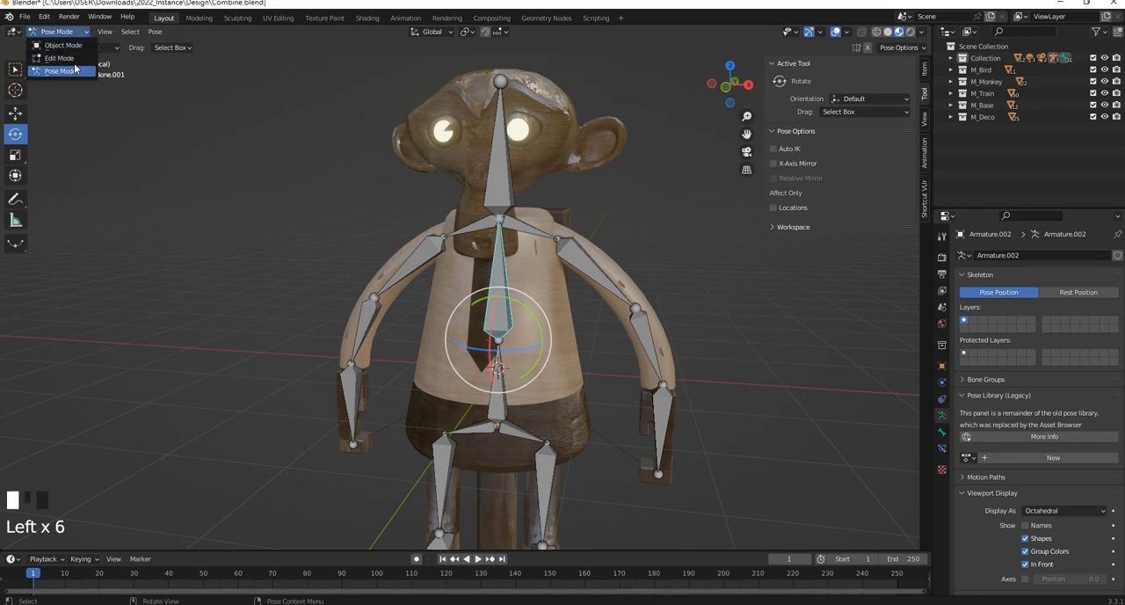
pyautogui.click(62, 45)
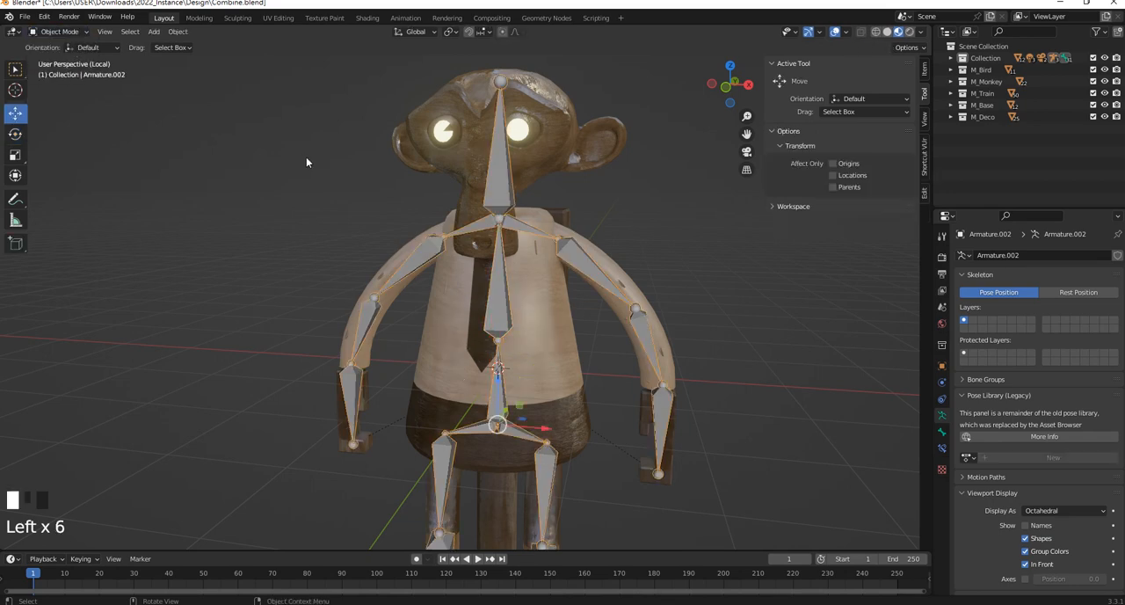
pyautogui.click(394, 257)
pyautogui.click(58, 32)
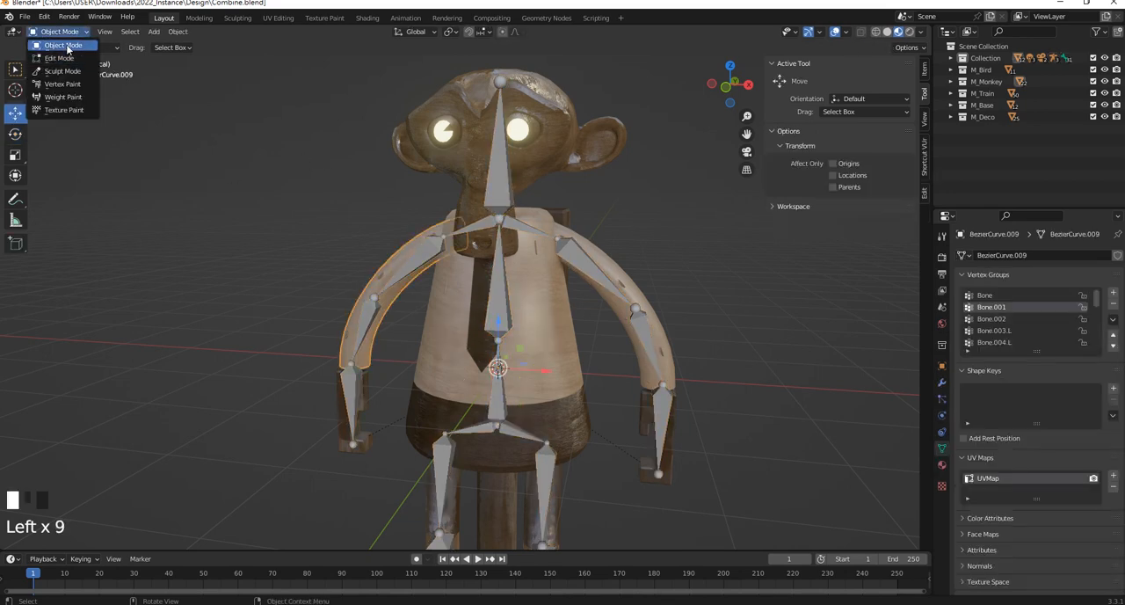
pyautogui.click(59, 31)
pyautogui.click(63, 97)
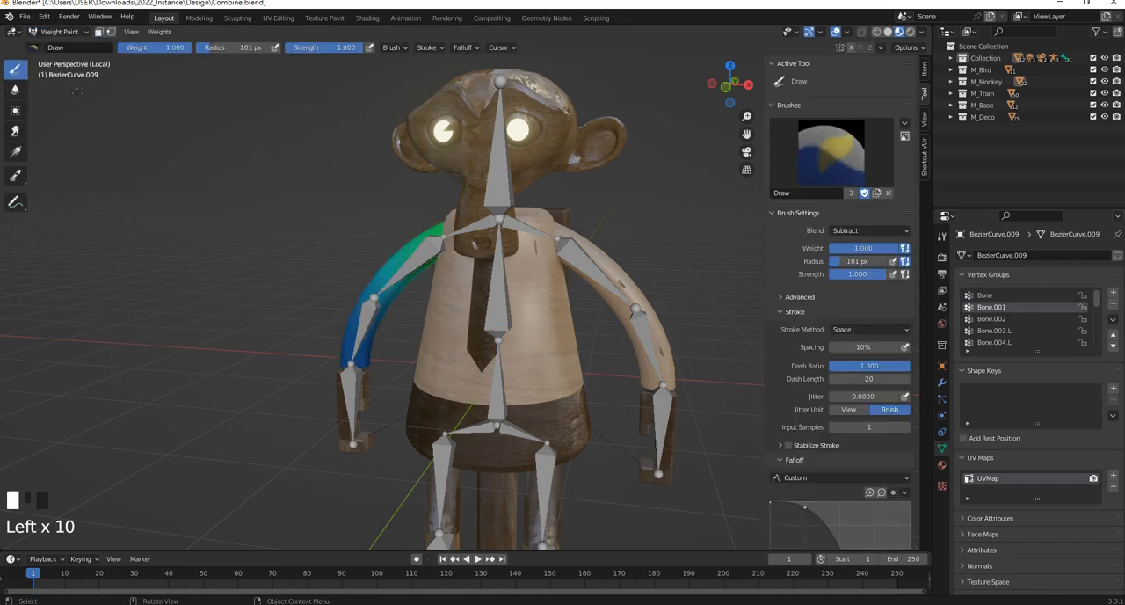
# Subtract the -X arm's weights in vertex group Bone.001 from the front and the side
pyautogui.moveTo(443, 259)
pyautogui.mouseDown()
pyautogui.moveTo(400, 218)
pyautogui.moveTo(374, 304)
pyautogui.mouseUp()
pyautogui.moveTo(387, 299); pyautogui.dragTo(600, 296, button='middle')
pyautogui.moveTo(492, 264)
pyautogui.mouseDown()
pyautogui.moveTo(466, 312)
pyautogui.moveTo(447, 297)
pyautogui.mouseUp()
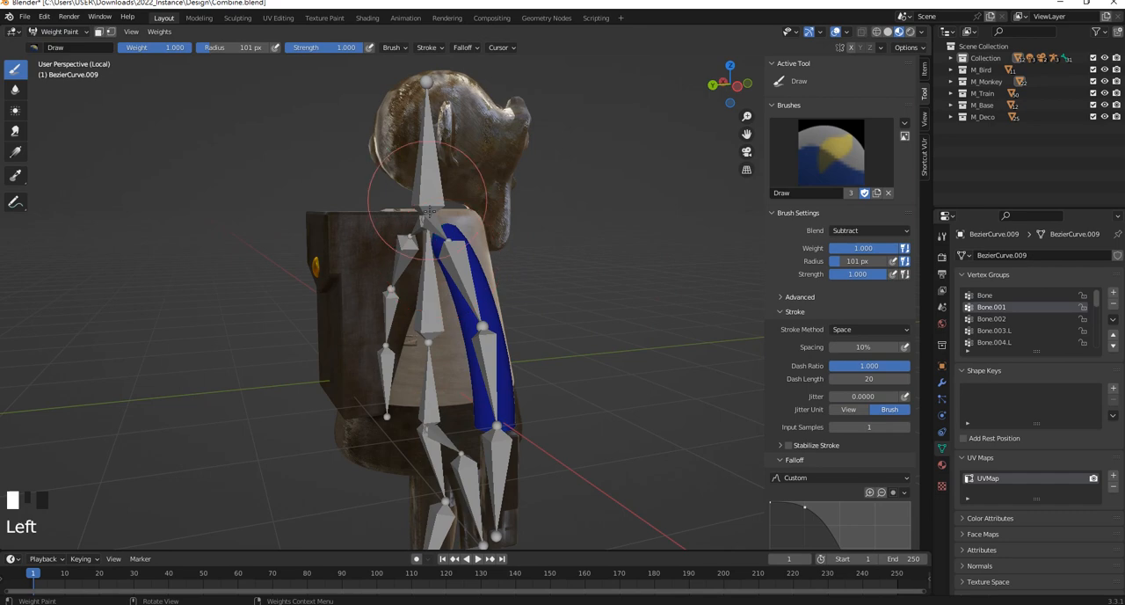
pyautogui.moveTo(566, 344); pyautogui.dragTo(386, 317, button='middle')
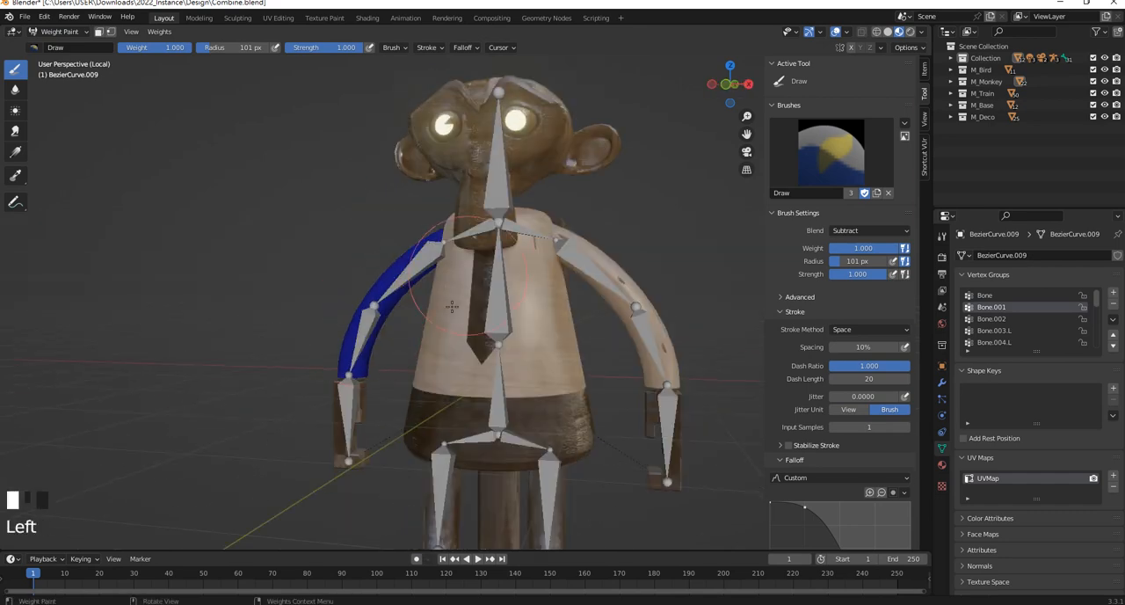
# Activate vertex group Bone and subtract its weights over the -X arm from several viewing angles
pyautogui.click(997, 298)
pyautogui.moveTo(419, 276); pyautogui.dragTo(355, 312)
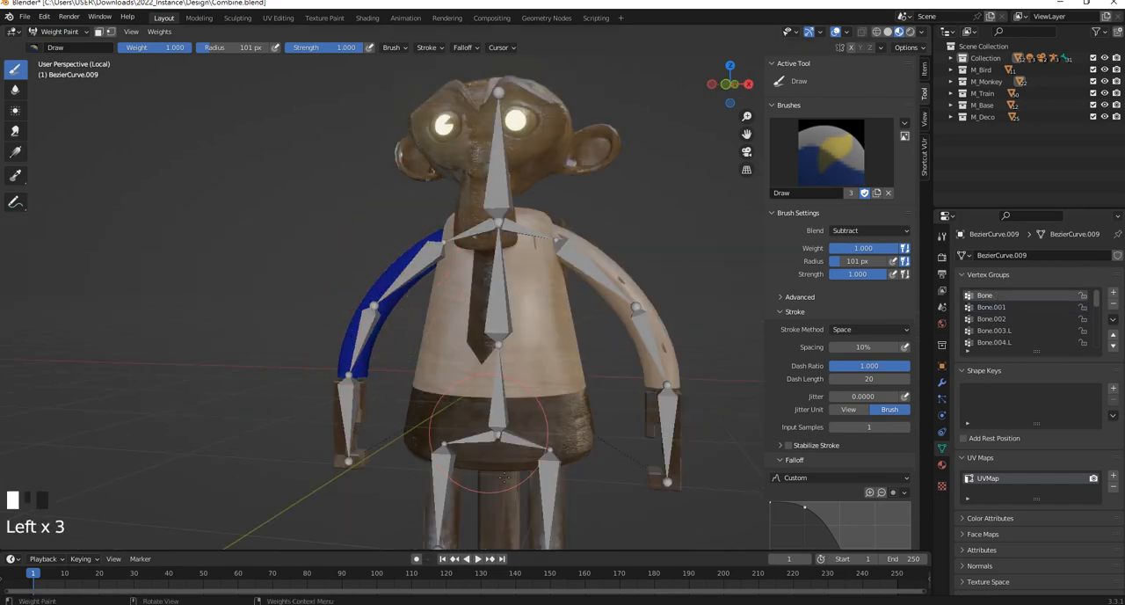
pyautogui.moveTo(352, 344); pyautogui.dragTo(501, 342, button='middle')
pyautogui.moveTo(440, 325); pyautogui.dragTo(392, 417)
pyautogui.moveTo(458, 323); pyautogui.dragTo(577, 310, button='middle')
pyautogui.moveTo(531, 266)
pyautogui.mouseDown()
pyautogui.moveTo(550, 334)
pyautogui.moveTo(553, 303)
pyautogui.moveTo(517, 280)
pyautogui.moveTo(574, 378)
pyautogui.mouseUp()
pyautogui.moveTo(571, 352)
pyautogui.mouseDown(button='middle')
pyautogui.moveTo(389, 323)
pyautogui.moveTo(354, 449)
pyautogui.mouseUp(button='middle')
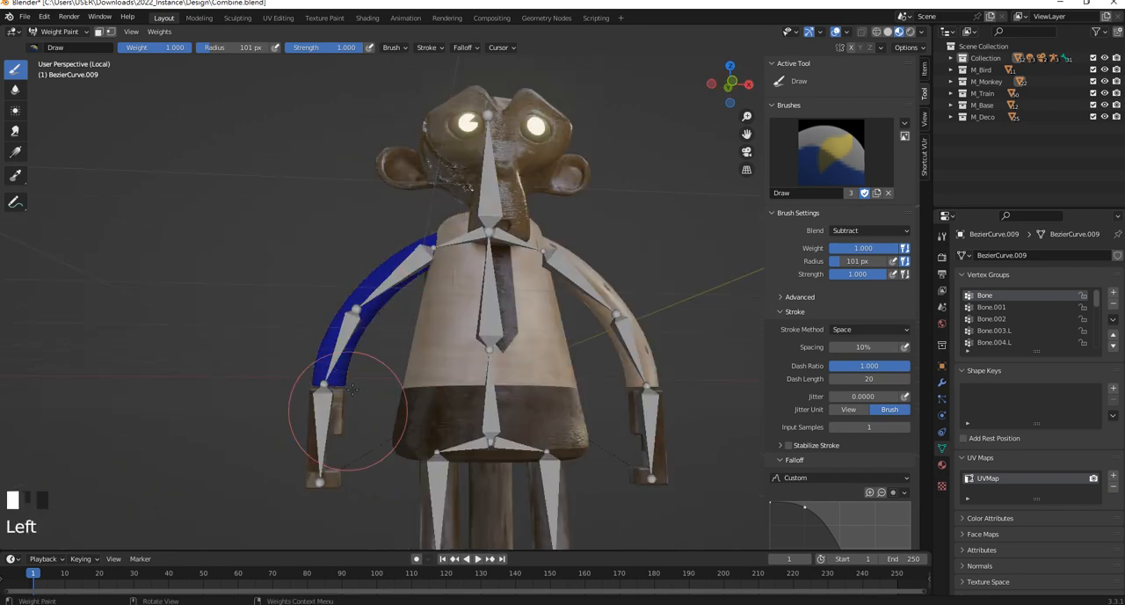
pyautogui.moveTo(354, 449); pyautogui.dragTo(390, 304)
# Activate vertex group Bone.004.R to inspect its weights on the -X arm
pyautogui.click(58, 31)
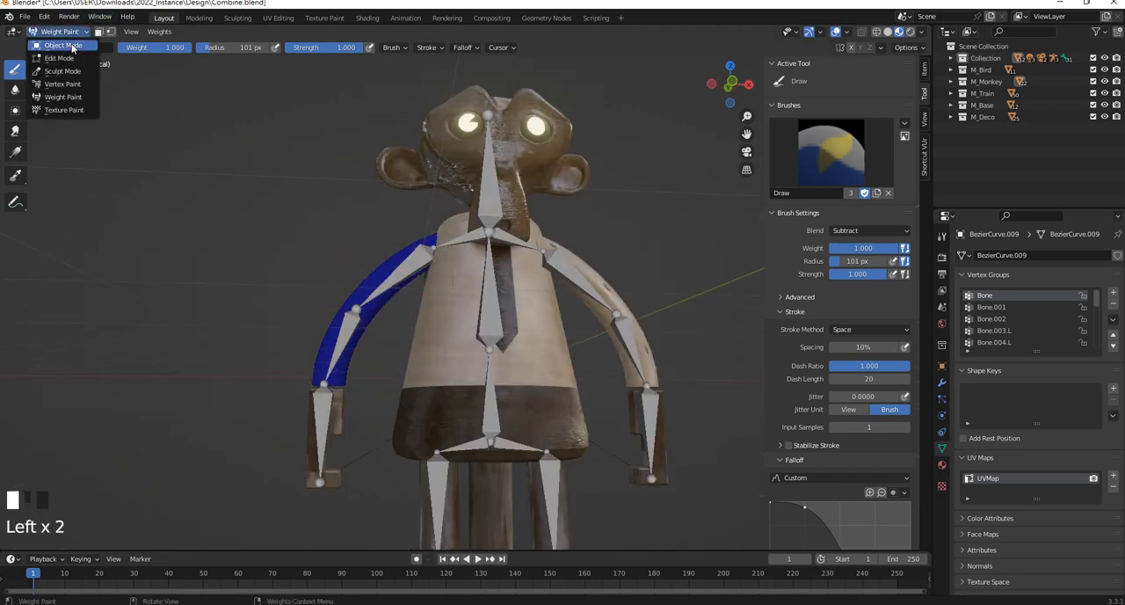
pyautogui.scroll(-1, 1011, 344)
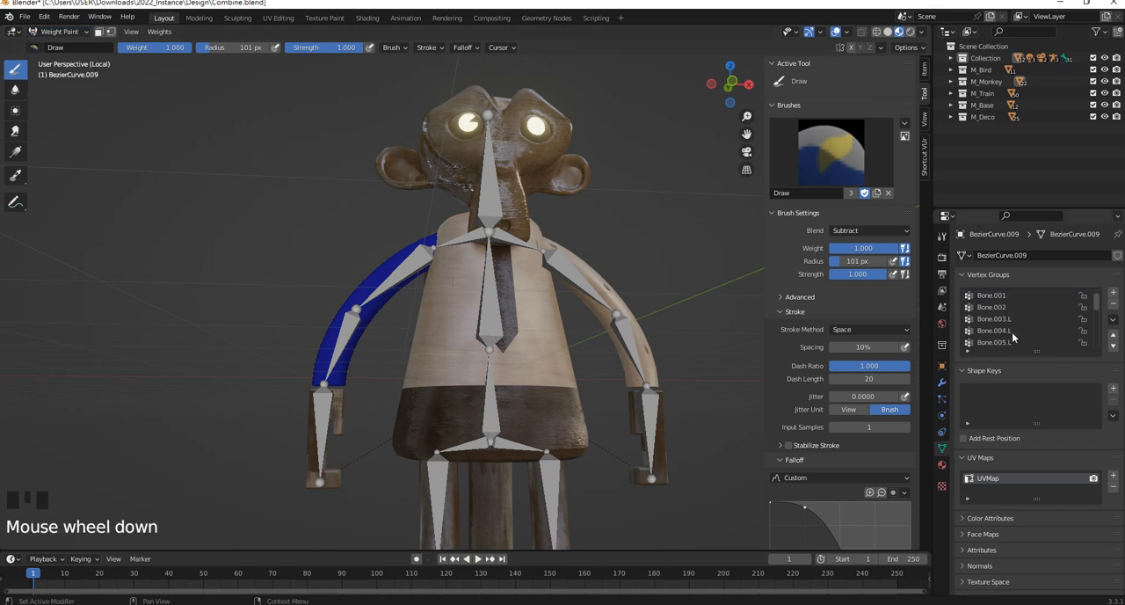
pyautogui.scroll(-1, 1013, 341)
pyautogui.click(1004, 329)
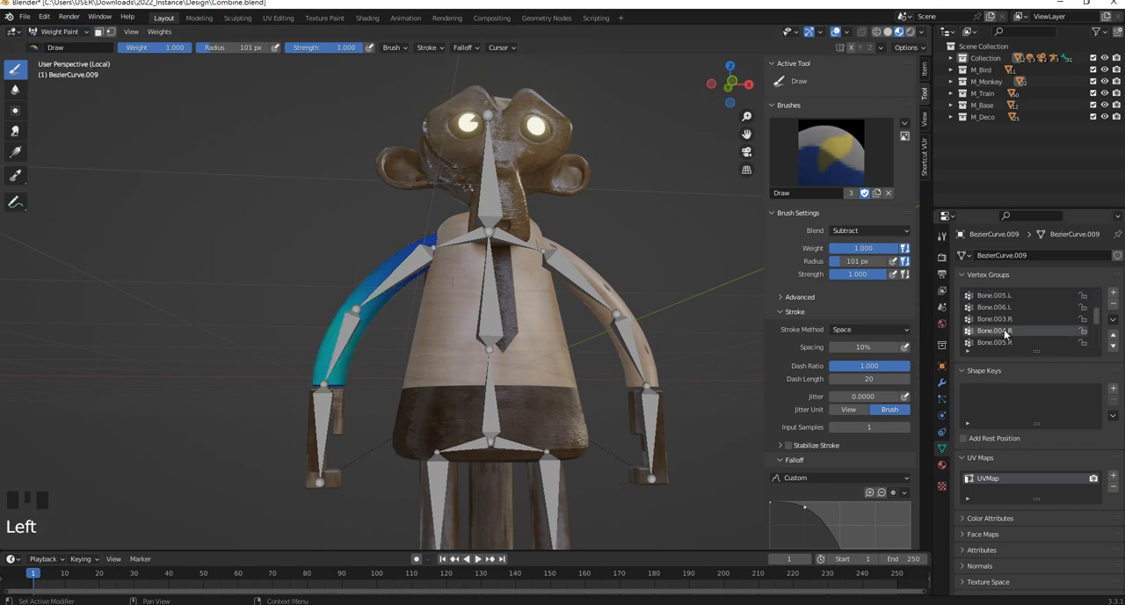
pyautogui.scroll(2, 378, 352)
# Leave Weight Paint mode, put the armature in Pose Mode, and select the -X forearm and upper arm bones to check their names
pyautogui.click(58, 32)
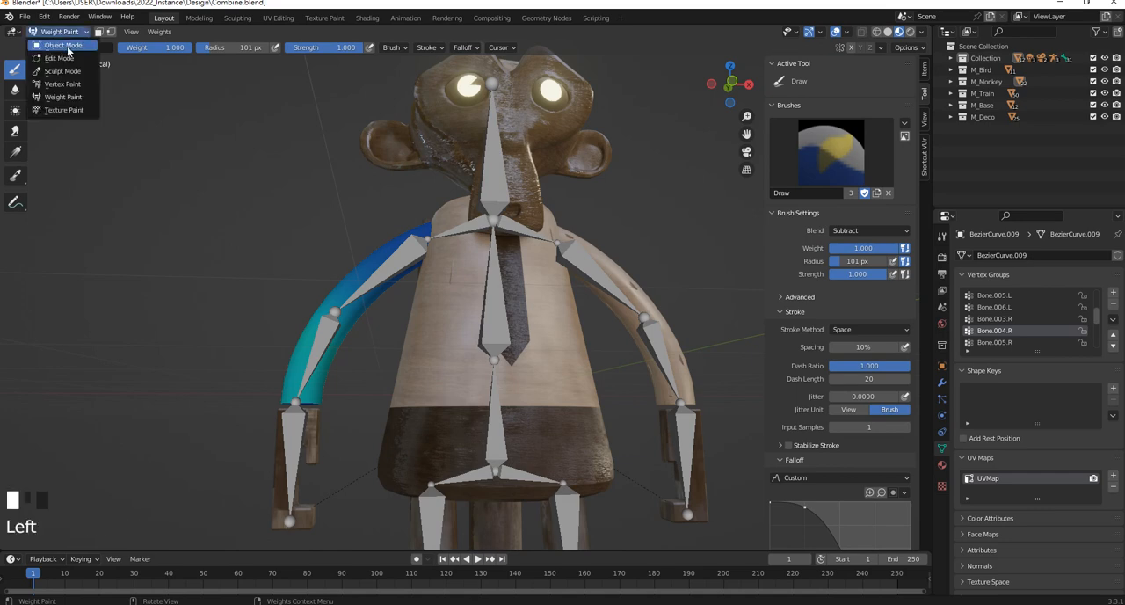
pyautogui.click(66, 44)
pyautogui.click(398, 266)
pyautogui.moveTo(61, 35); pyautogui.dragTo(51, 75)
pyautogui.click(404, 261)
pyautogui.keyDown('shift'); pyautogui.moveTo(404, 261); pyautogui.dragTo(354, 164, button='middle'); pyautogui.keyUp('shift')
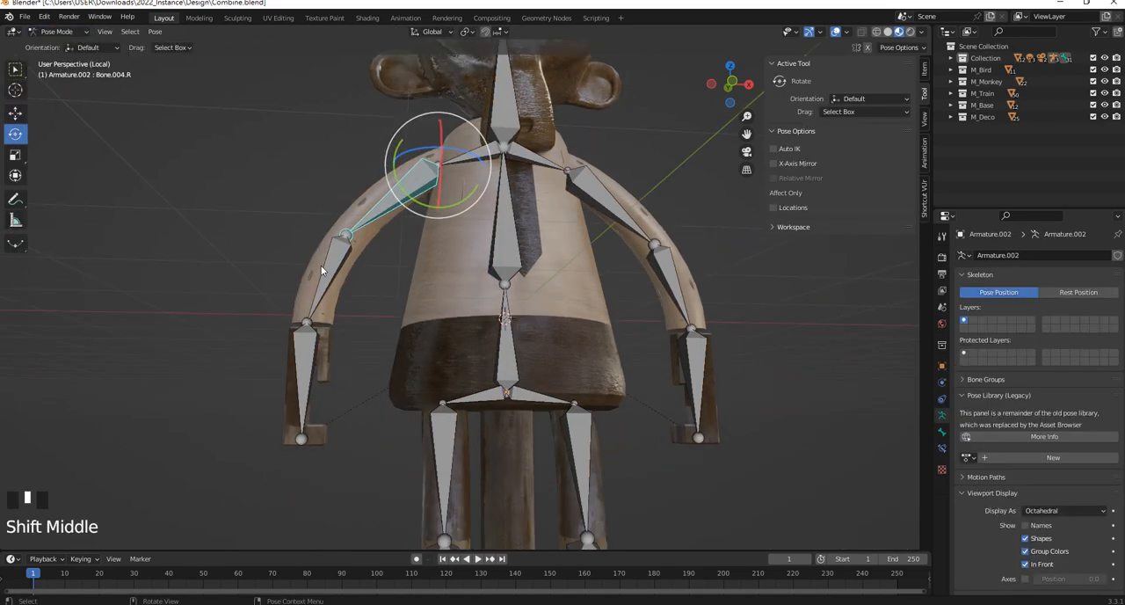
pyautogui.click(324, 270)
pyautogui.click(409, 181)
pyautogui.moveTo(425, 165); pyautogui.dragTo(404, 188, button='middle')
pyautogui.moveTo(404, 188); pyautogui.dragTo(418, 114)
pyautogui.moveTo(418, 114); pyautogui.dragTo(413, 167, button='middle')
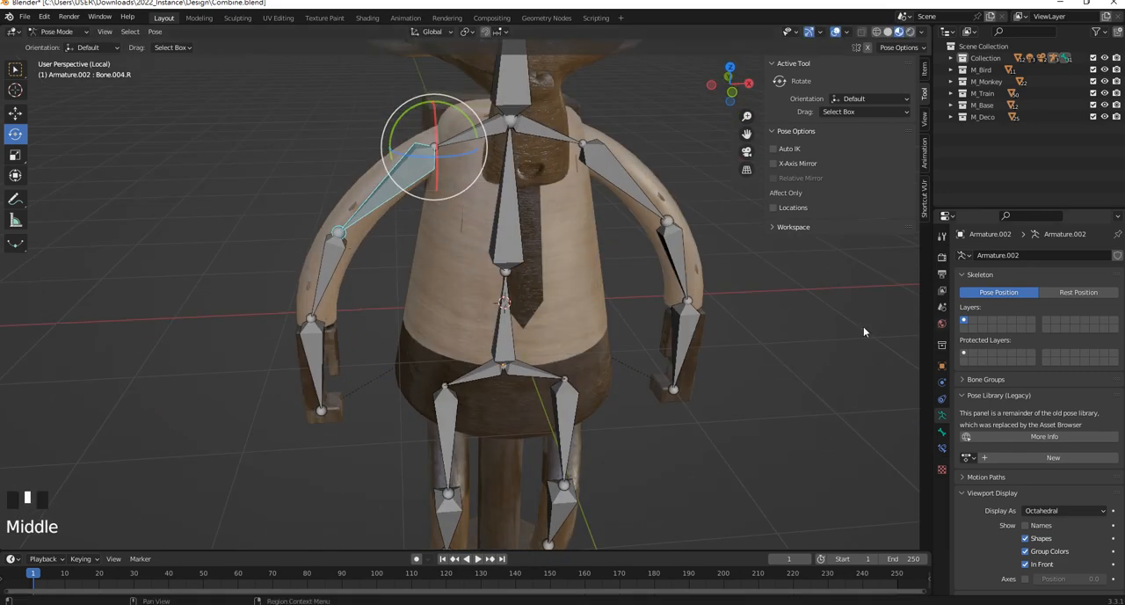
# Return to Object Mode, select the -X arm mesh BezierCurve.009, and delete all of its vertex groups
pyautogui.click(56, 32)
pyautogui.click(55, 41)
pyautogui.click(371, 172)
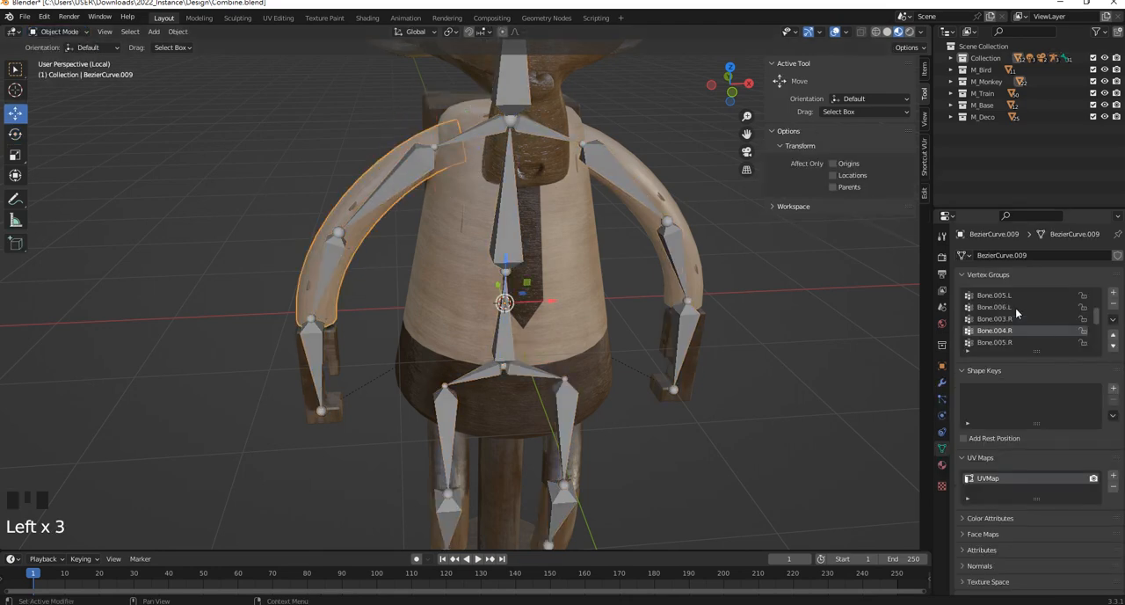
pyautogui.click(1113, 320)
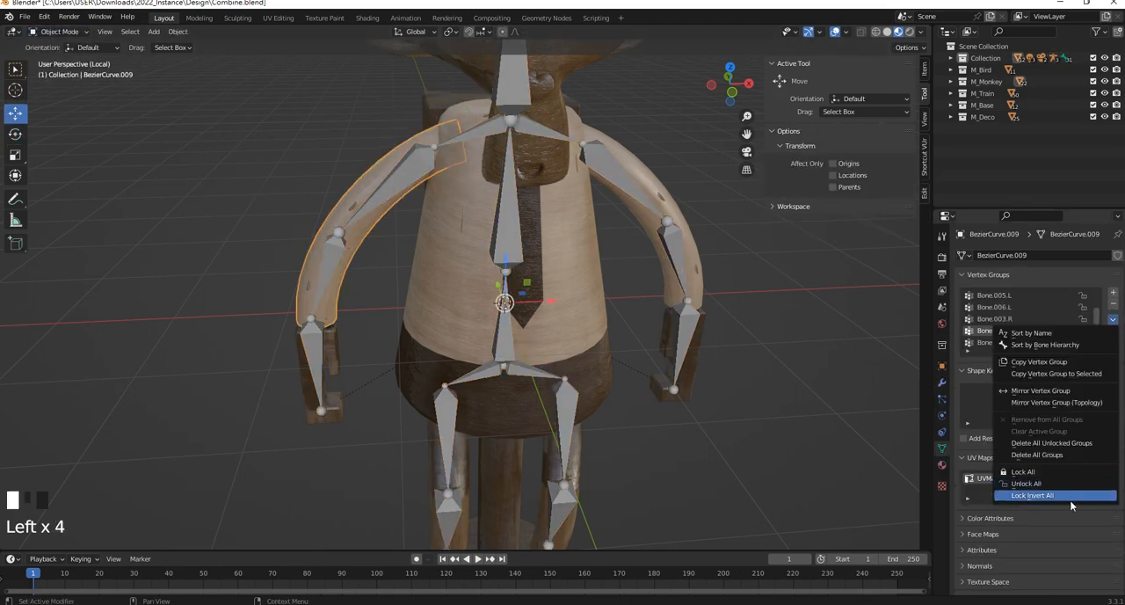
pyautogui.click(1067, 456)
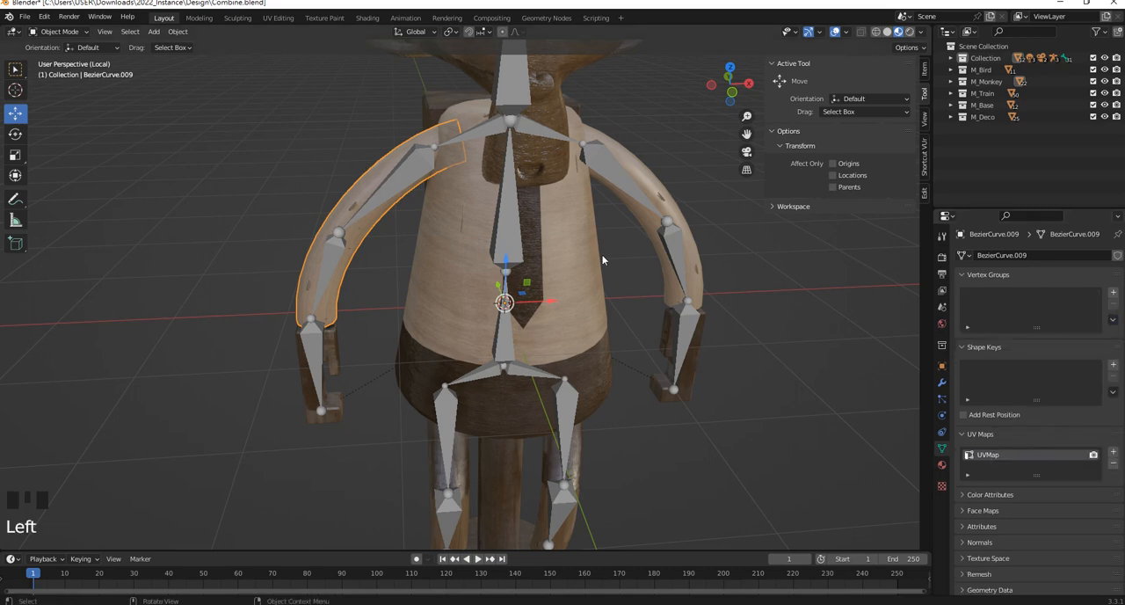
# Put the armature in Pose Mode and box-select all of its bones
pyautogui.click(417, 165)
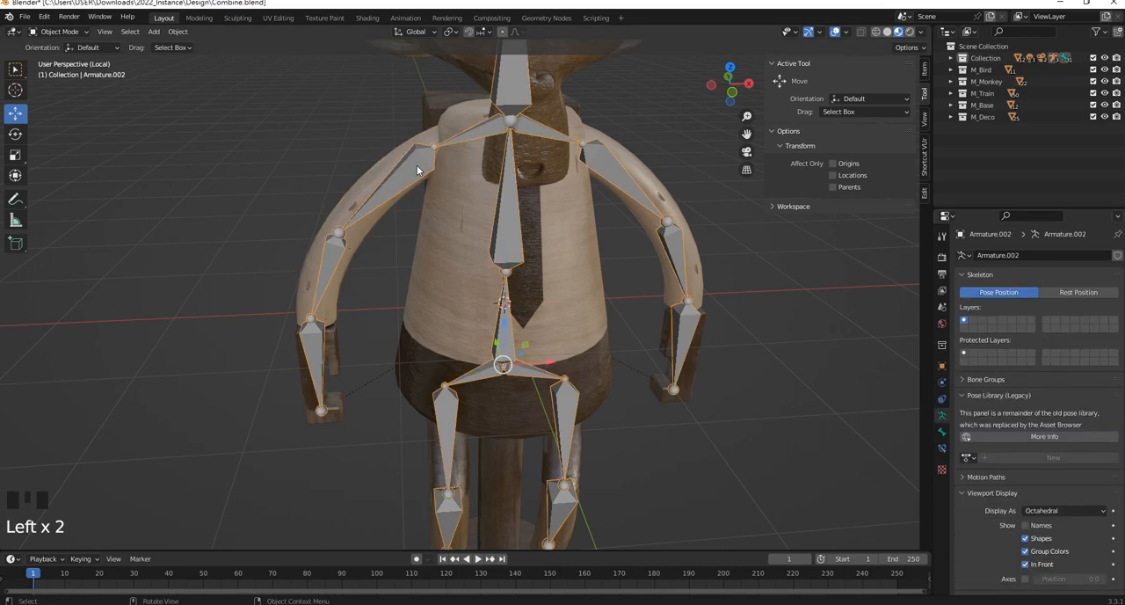
pyautogui.click(77, 32)
pyautogui.click(59, 70)
pyautogui.scroll(-2, 481, 189)
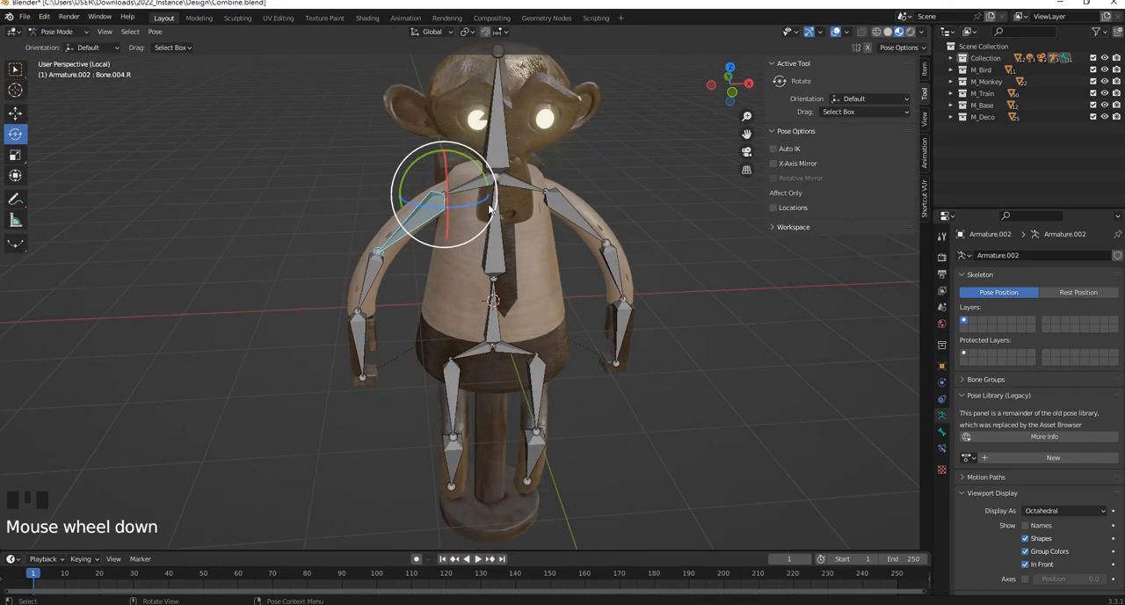
pyautogui.scroll(3, 416, 133)
pyautogui.scroll(-5, 416, 133)
pyautogui.moveTo(389, 168); pyautogui.dragTo(632, 394)
pyautogui.scroll(3, 452, 262)
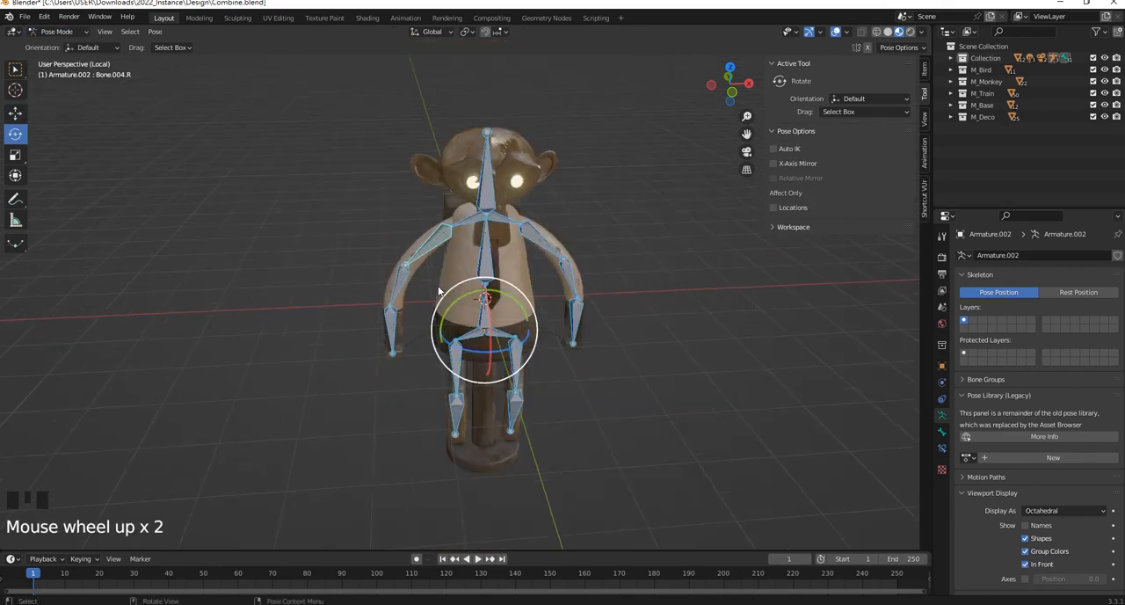
# Deselect the -X upper arm and forearm bones, keeping the hand bone Bone.006.R selected and active
pyautogui.scroll(4, 453, 268)
pyautogui.keyDown('ctrl'); pyautogui.moveTo(370, 275); pyautogui.dragTo(276, 146); pyautogui.keyUp('ctrl')
pyautogui.keyDown('ctrl'); pyautogui.moveTo(370, 426); pyautogui.dragTo(241, 281); pyautogui.keyUp('ctrl')
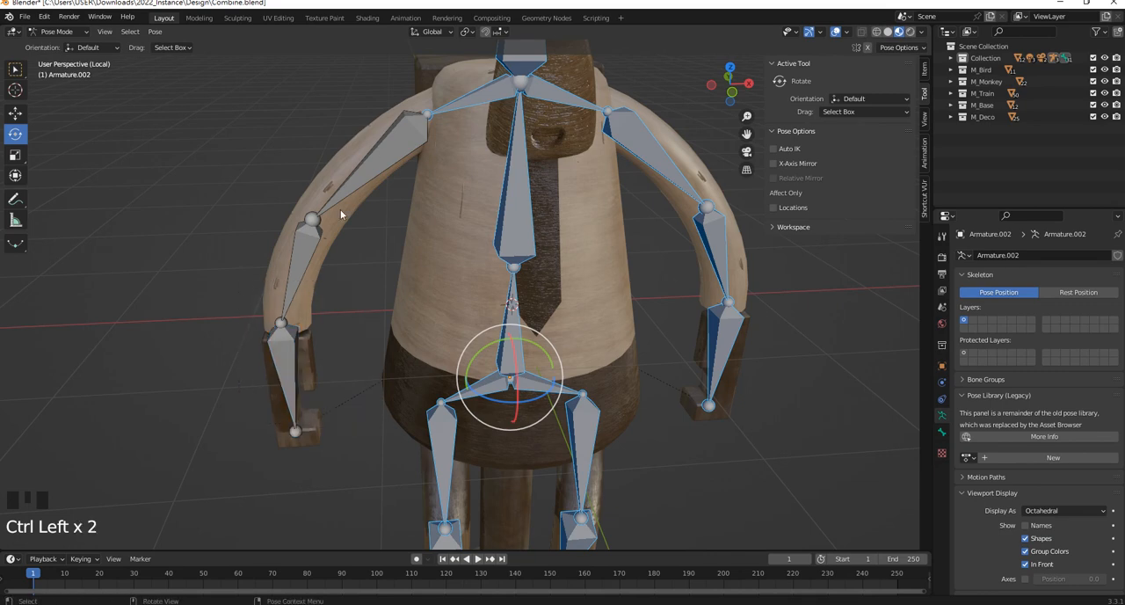
pyautogui.keyDown('ctrl'); pyautogui.moveTo(317, 356); pyautogui.dragTo(259, 370); pyautogui.keyUp('ctrl')
pyautogui.keyDown('shift'); pyautogui.click(292, 356); pyautogui.keyUp('shift')
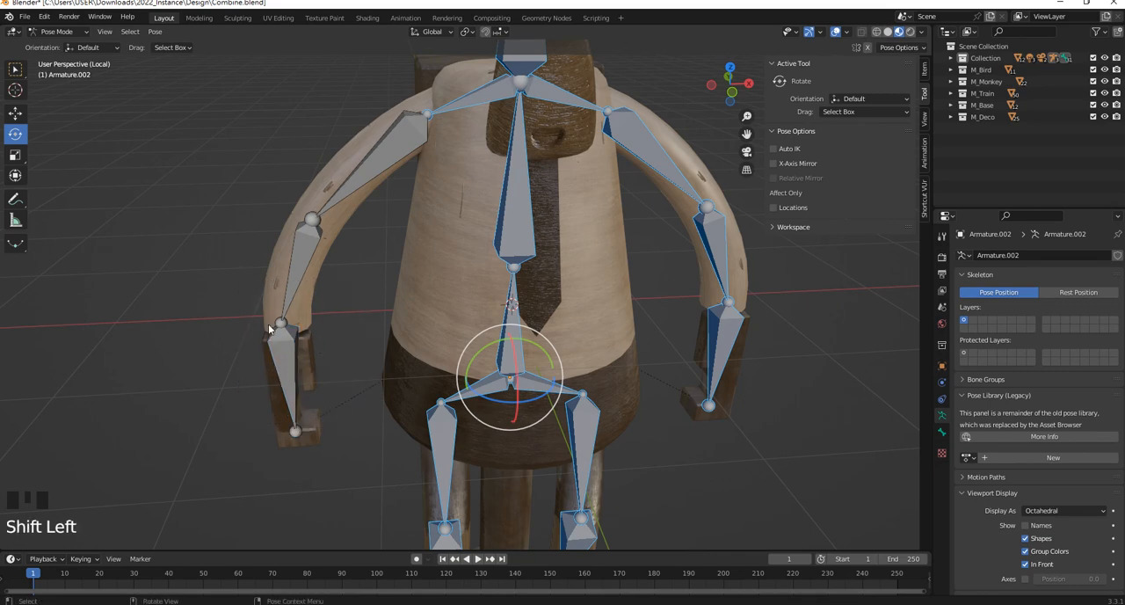
pyautogui.keyDown('shift'); pyautogui.click(292, 356); pyautogui.keyUp('shift')
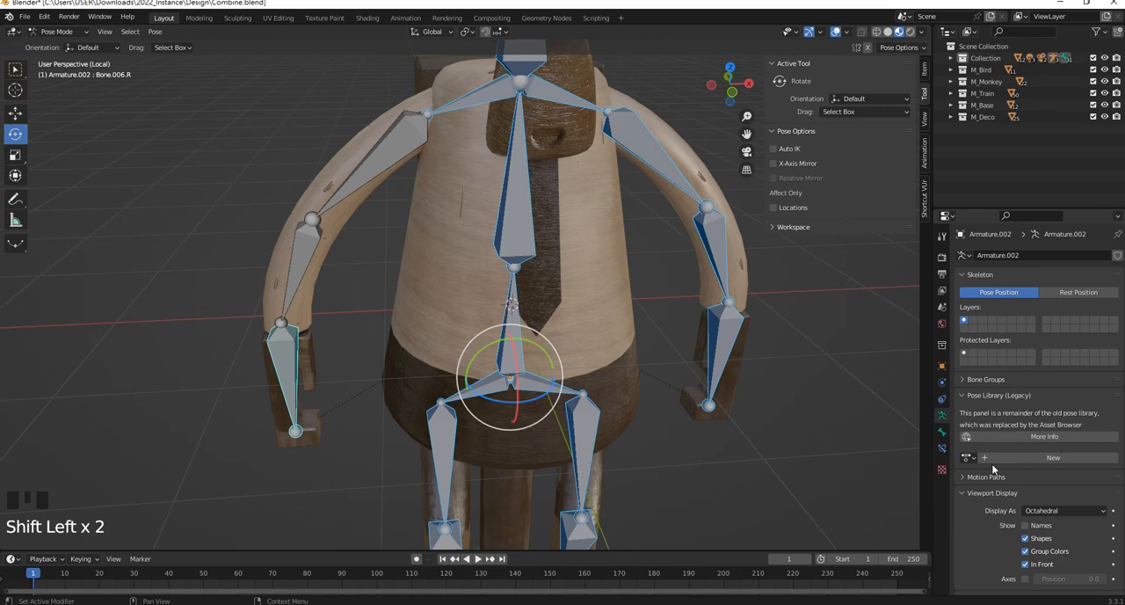
# Turn off Deform for all selected bones at once, and check the setting on the +X hand and lowest spine bones
pyautogui.scroll(-2, 1080, 550)
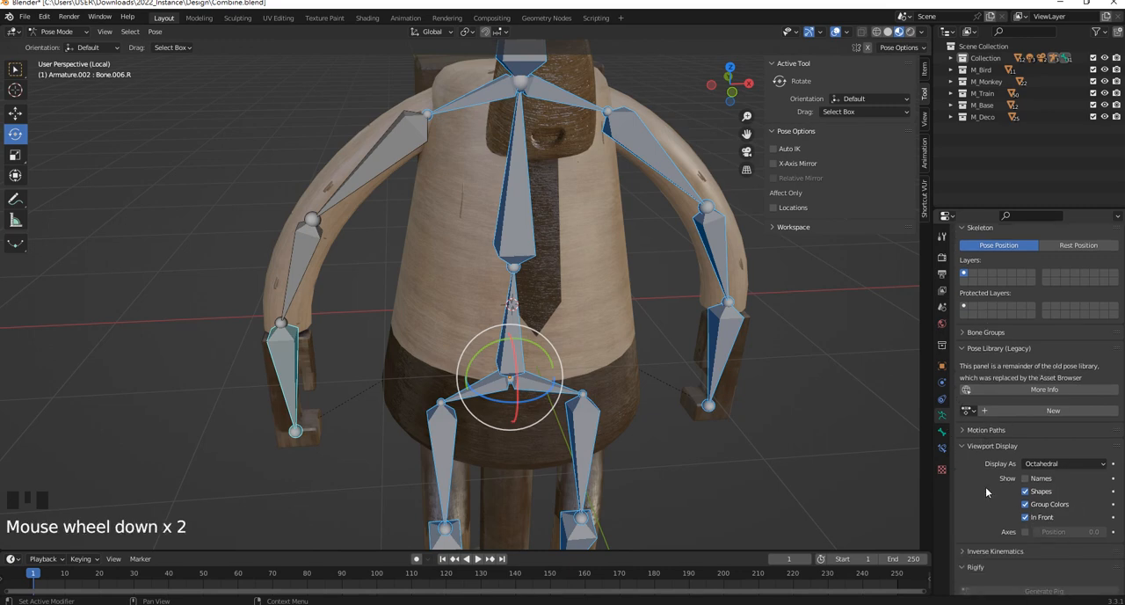
pyautogui.click(941, 435)
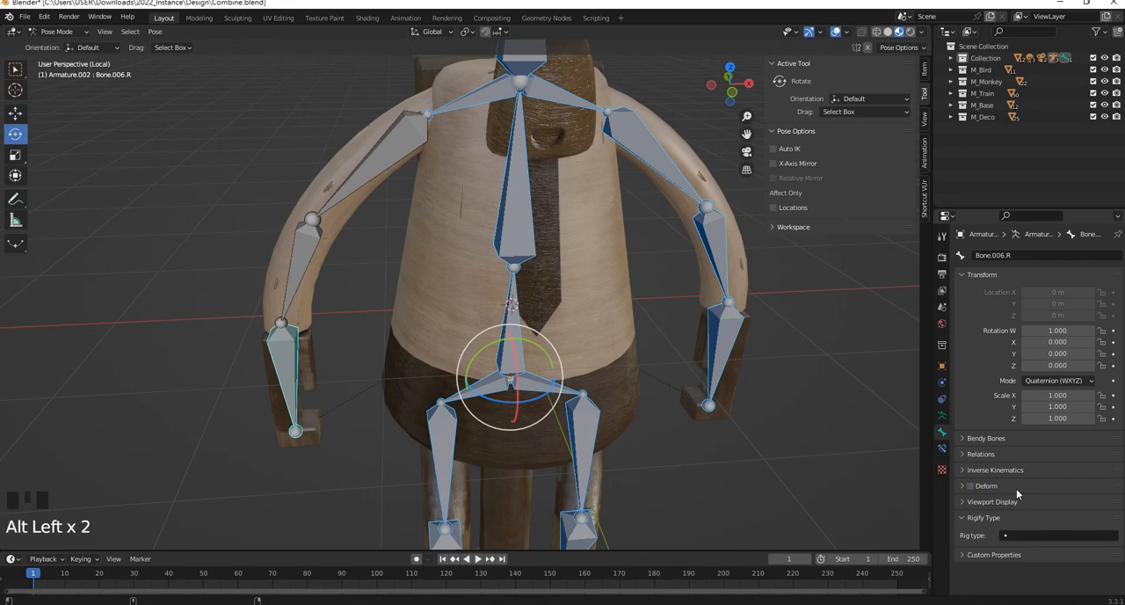
pyautogui.click(730, 316)
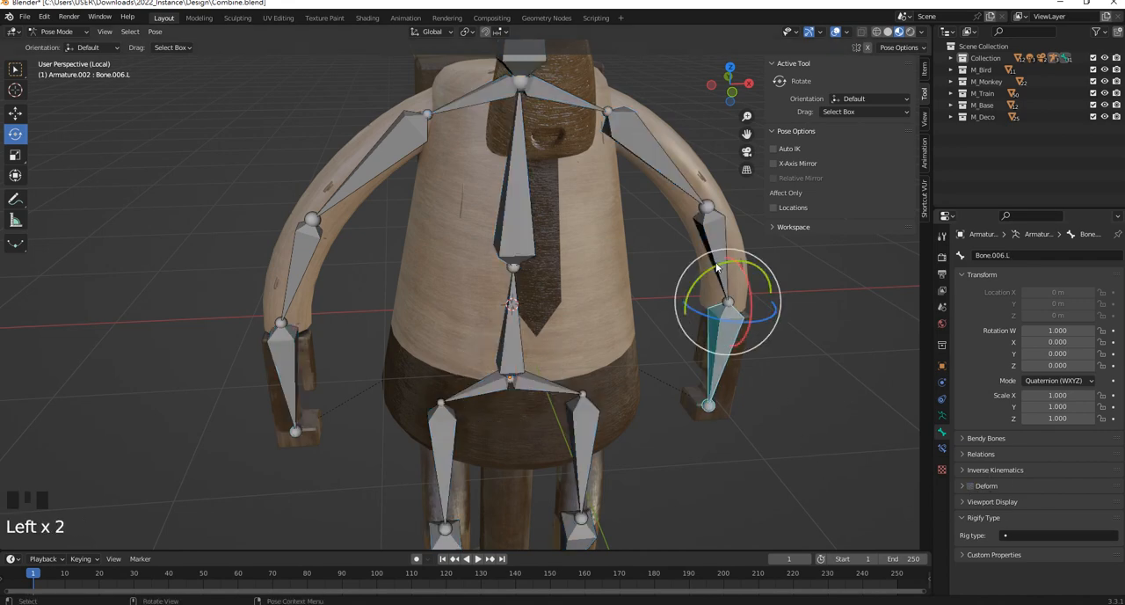
pyautogui.click(514, 211)
pyautogui.click(508, 361)
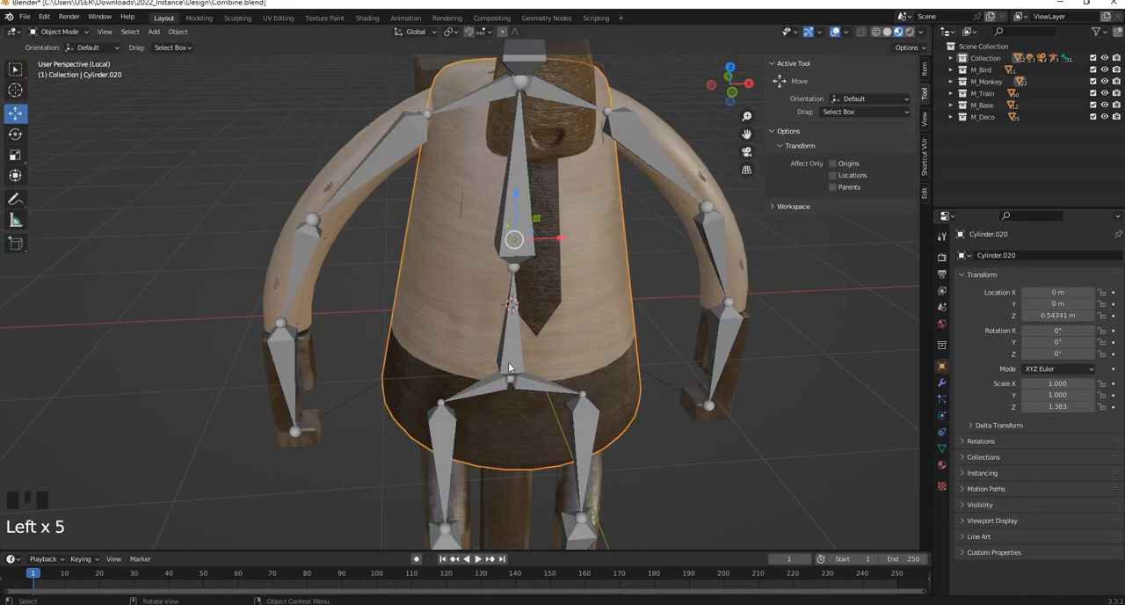
pyautogui.click(504, 367)
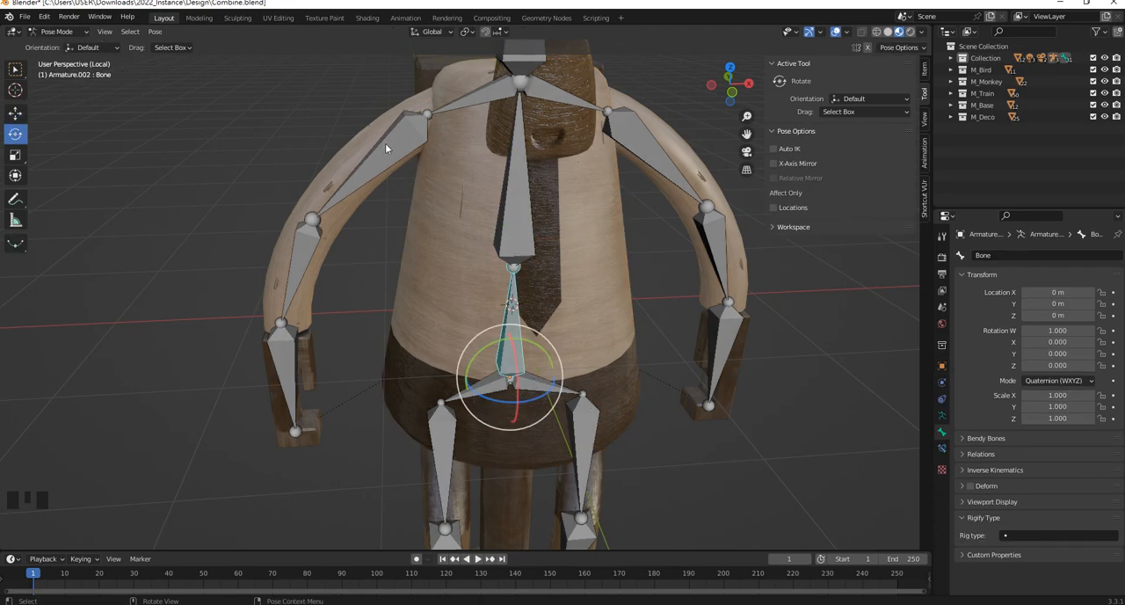
# Try to parent the -X arm mesh to the armature with automatic weights, with its upper arm and forearm bones selected
pyautogui.keyDown('shift'); pyautogui.moveTo(318, 165); pyautogui.dragTo(368, 171, button='middle'); pyautogui.keyUp('shift')
pyautogui.click(374, 176)
pyautogui.keyDown('shift'); pyautogui.click(403, 187); pyautogui.keyUp('shift')
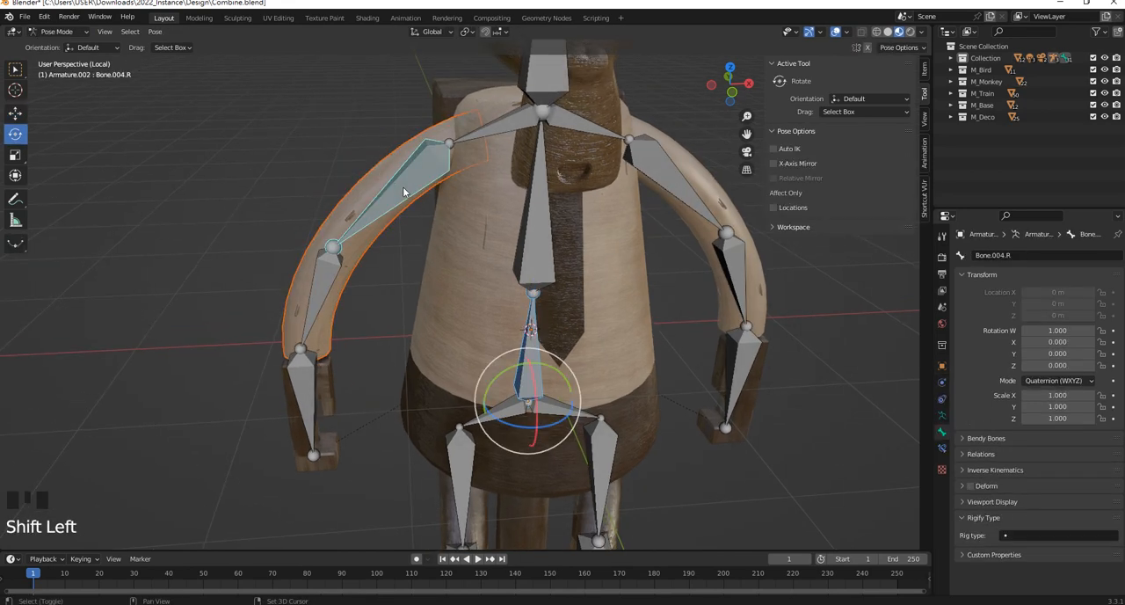
pyautogui.keyDown('shift'); pyautogui.click(332, 290); pyautogui.keyUp('shift')
pyautogui.hotkey('ctrl', 'p')
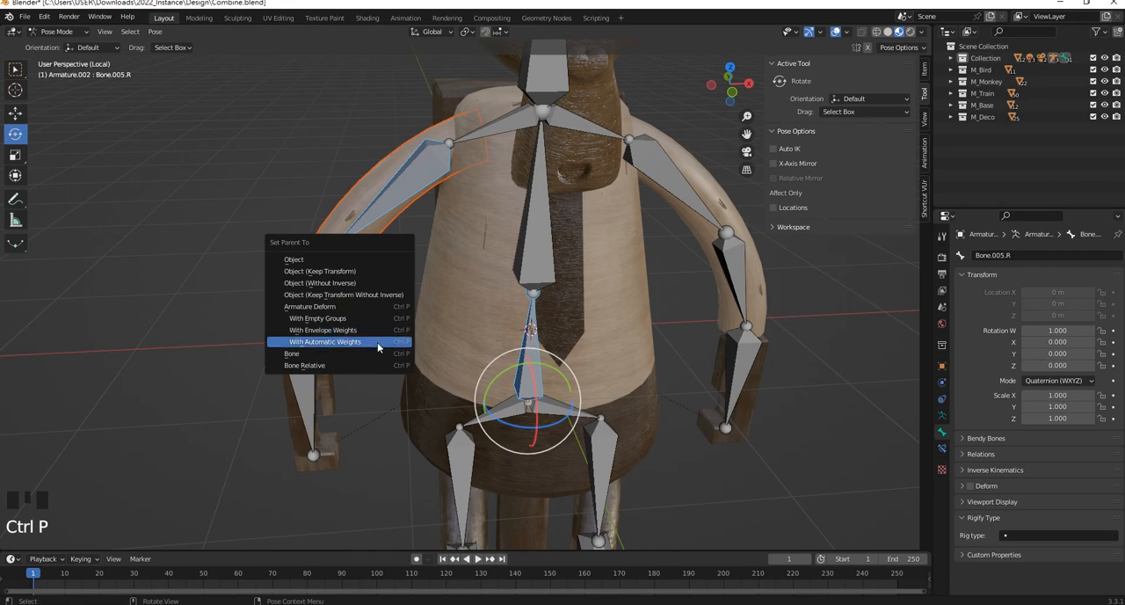
pyautogui.click(378, 342)
# Test-rotate the -X upper arm bone Bone.004.R to check the arm's deformation, undoing each rotation
pyautogui.click(404, 196)
pyautogui.moveTo(404, 195); pyautogui.dragTo(447, 192, button='middle')
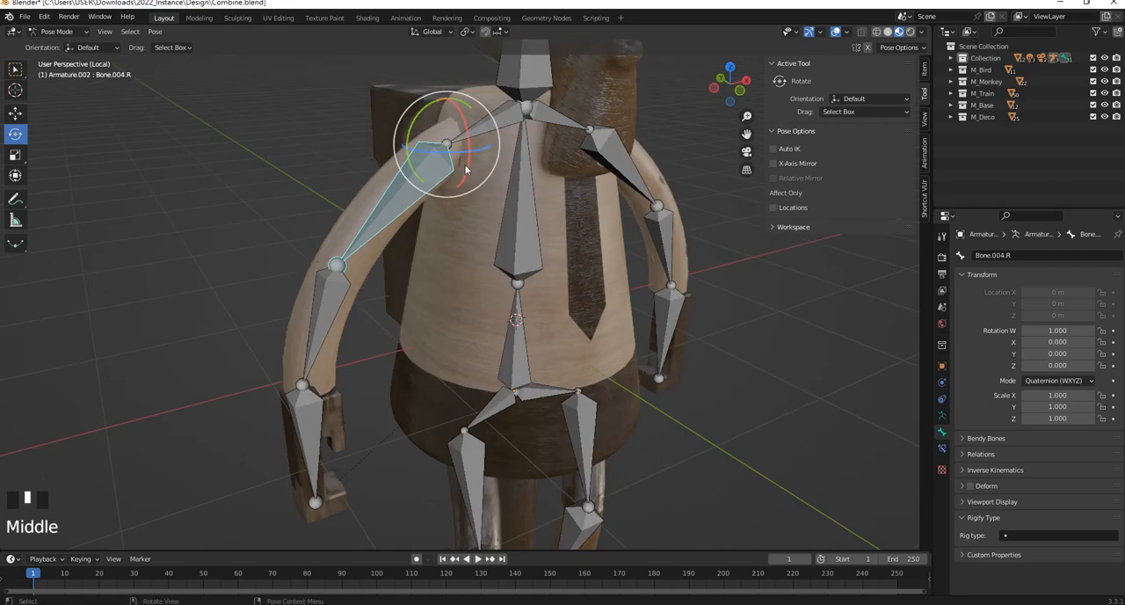
pyautogui.moveTo(438, 178); pyautogui.dragTo(417, 204)
pyautogui.hotkey('ctrl', 'z')
pyautogui.moveTo(417, 209); pyautogui.dragTo(419, 112, button='middle')
pyautogui.moveTo(420, 111); pyautogui.dragTo(497, 245)
pyautogui.hotkey('ctrl', 'z')
pyautogui.moveTo(497, 246); pyautogui.dragTo(420, 260, button='middle')
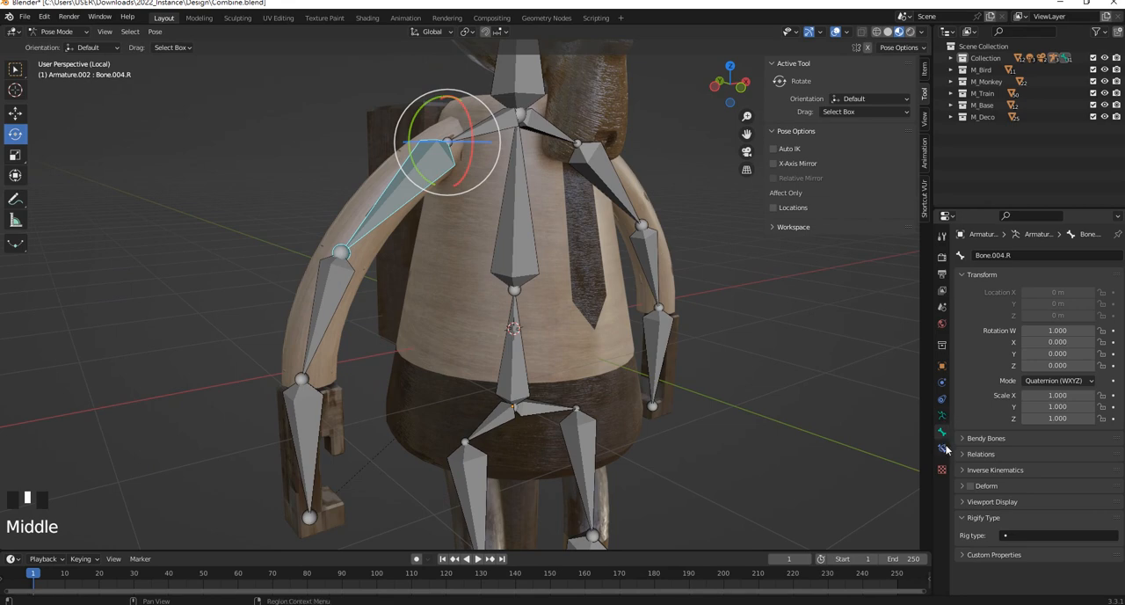
# Return to Object Mode and check the vertex groups of the -X arm mesh BezierCurve.009
pyautogui.click(57, 31)
pyautogui.click(53, 41)
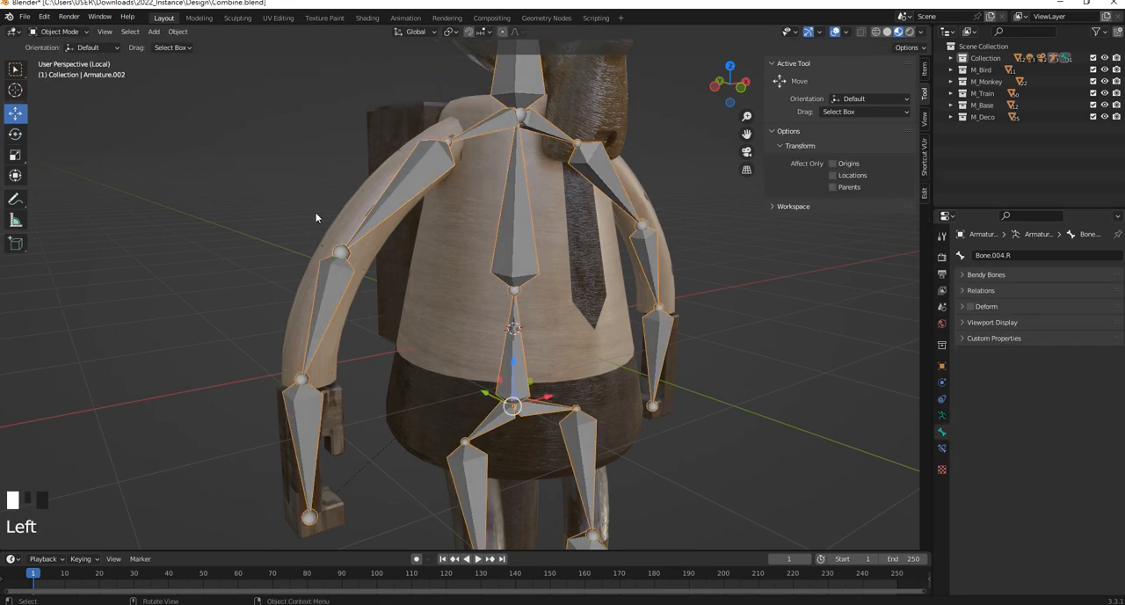
pyautogui.click(381, 242)
pyautogui.moveTo(397, 243); pyautogui.dragTo(422, 250, button='middle')
pyautogui.click(943, 449)
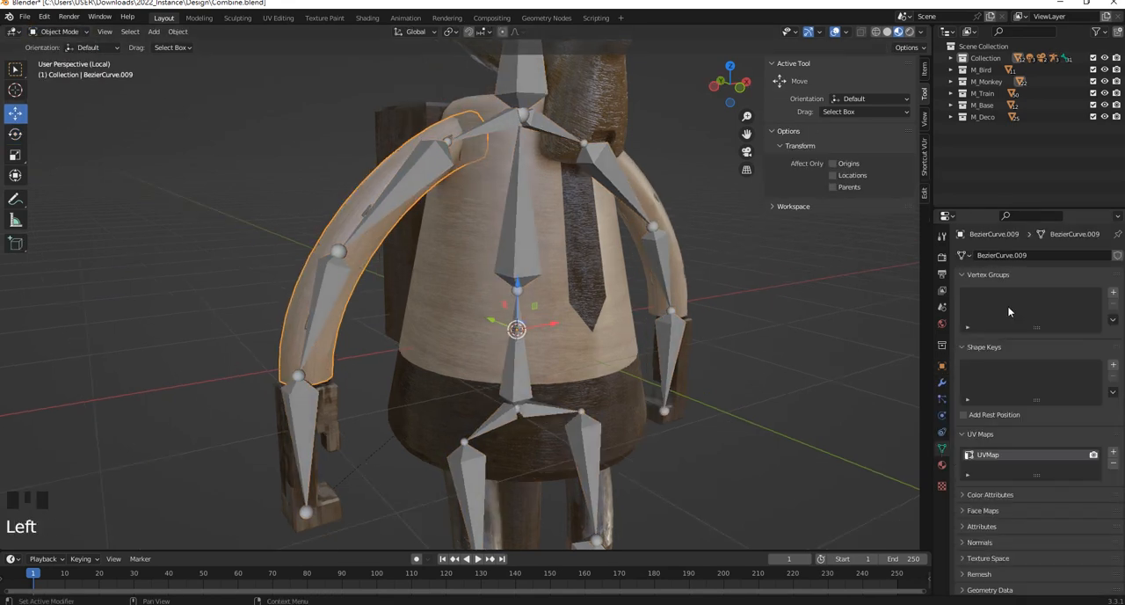
pyautogui.hotkey('ctrl', 'z')
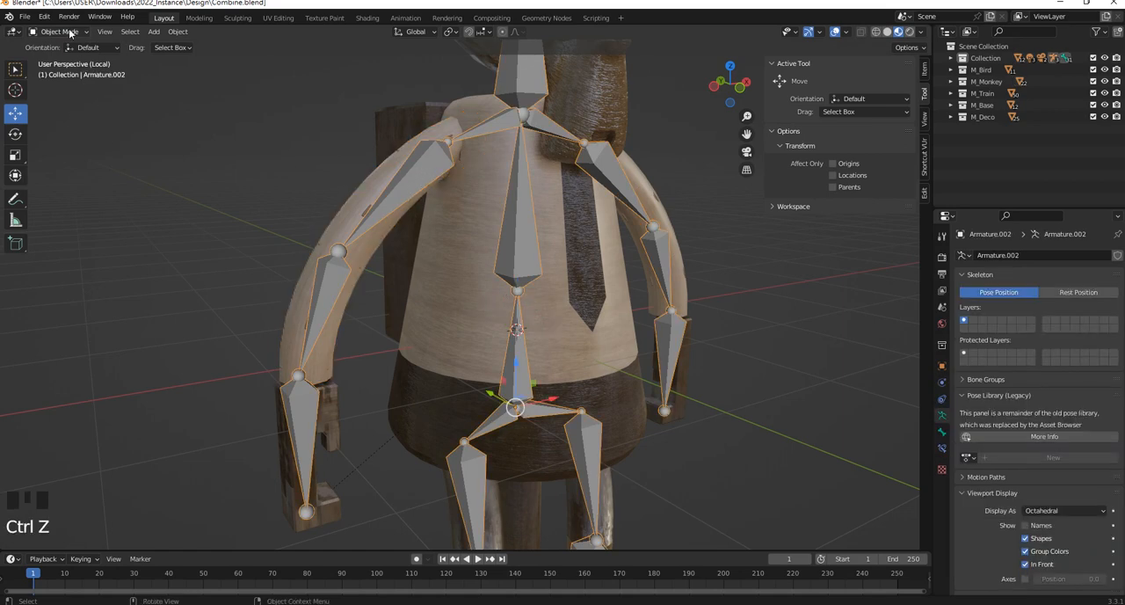
pyautogui.hotkey('ctrl', 'z')
pyautogui.hotkey('ctrl', 'z')
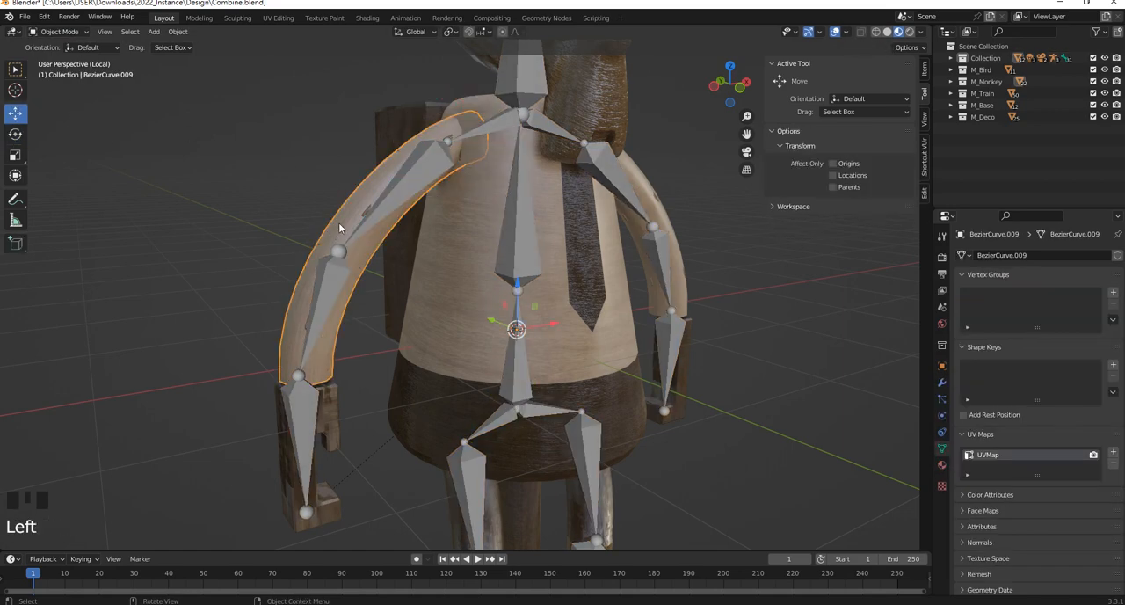
# In Pose Mode, turn on Deform for Bone.004.R and Bone.005.R, and check the setting on the -X shoulder bone
pyautogui.click(369, 222)
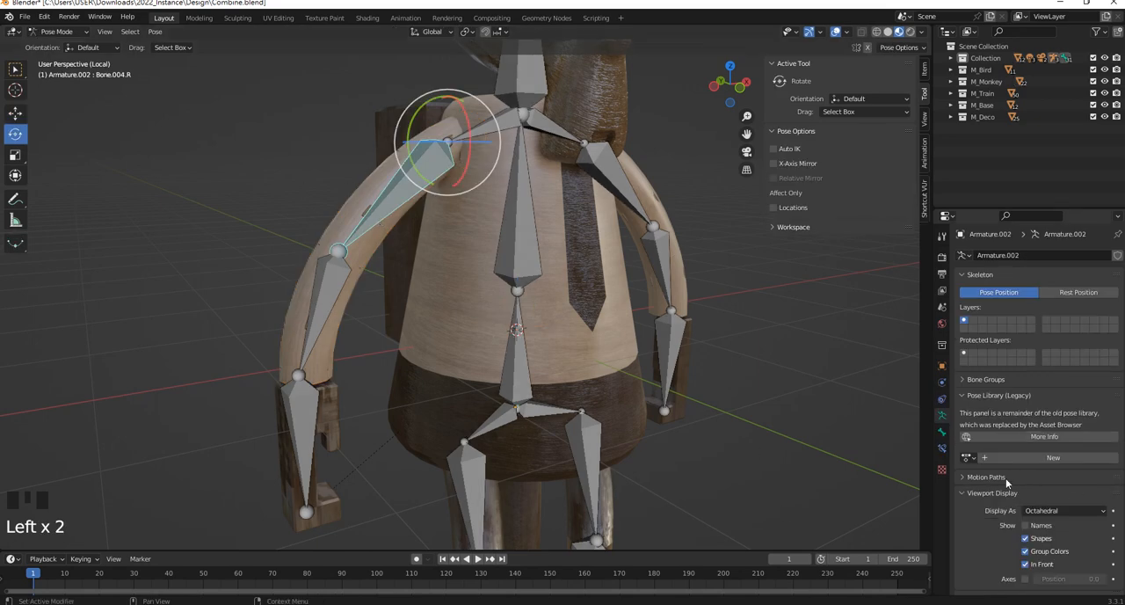
pyautogui.click(943, 434)
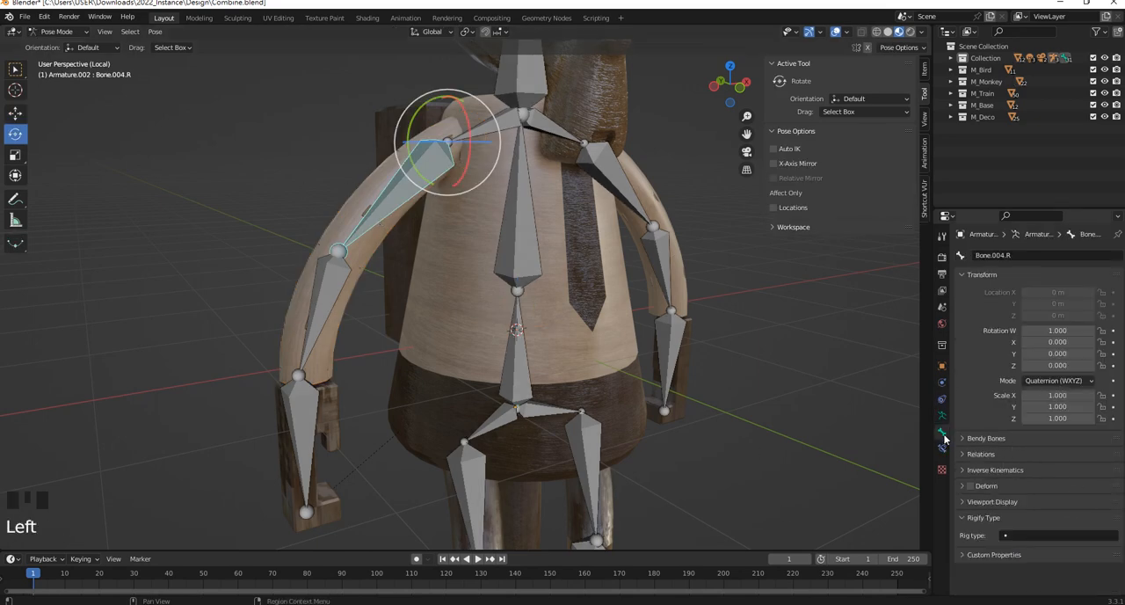
pyautogui.click(332, 306)
pyautogui.scroll(-2, 448, 258)
pyautogui.moveTo(448, 259); pyautogui.dragTo(524, 235, button='middle')
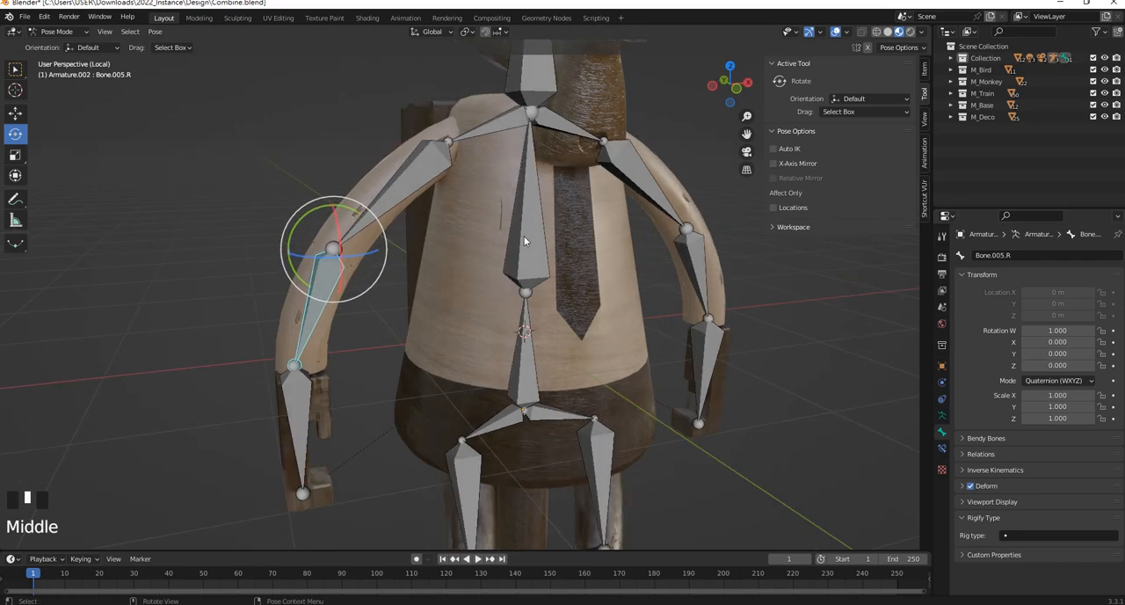
pyautogui.click(524, 235)
pyautogui.click(487, 120)
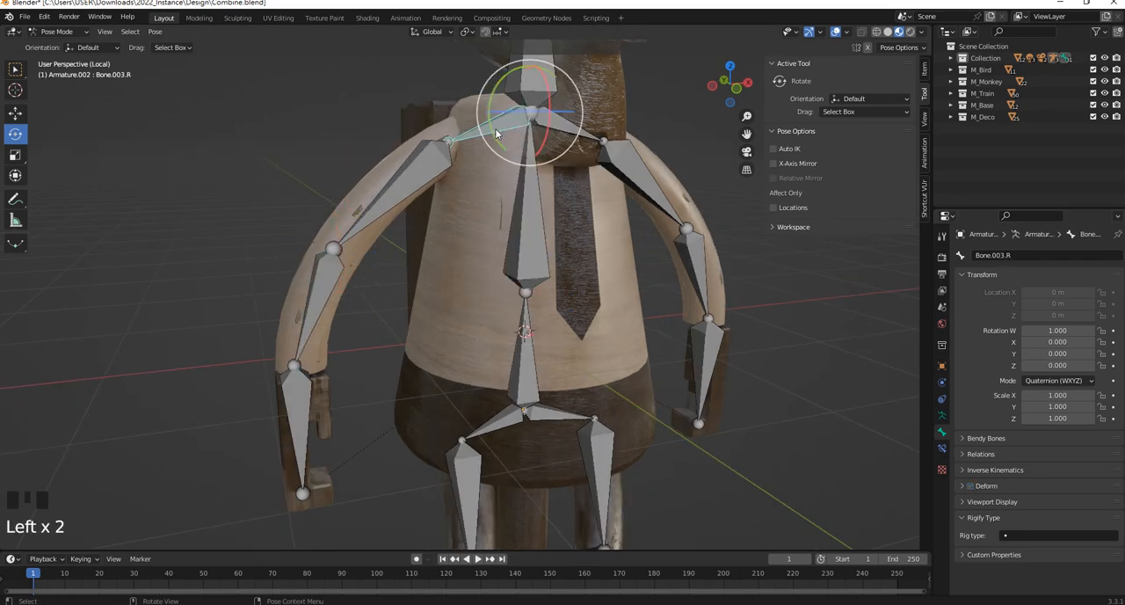
pyautogui.click(385, 211)
pyautogui.click(340, 216)
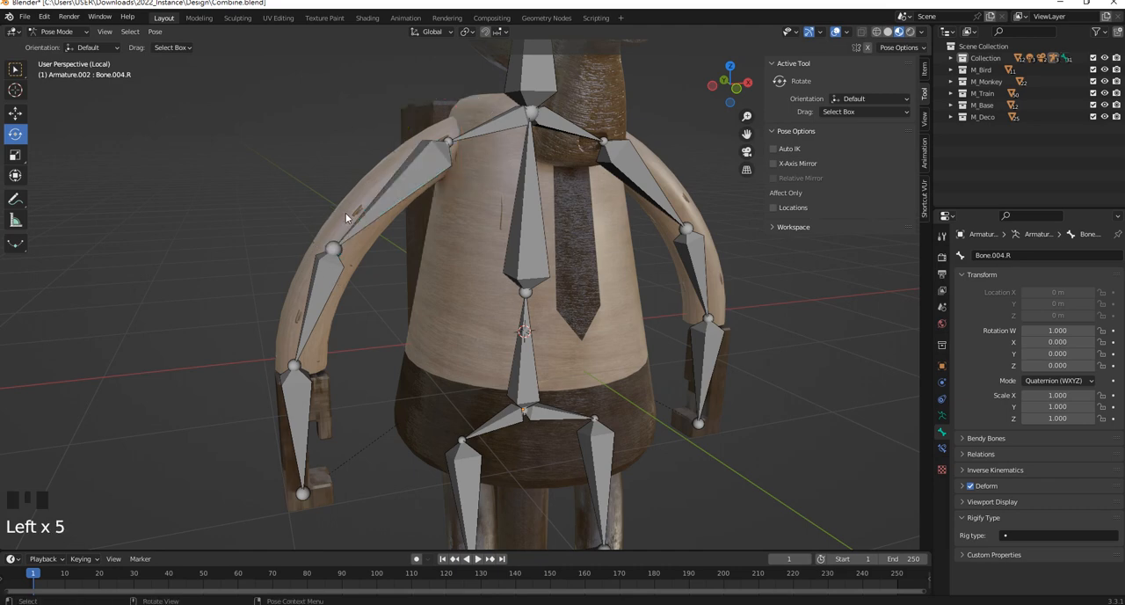
# Select the -X arm mesh with the armature and parent it with automatic weights, with Bone.004.R and Bone.005.R selected in Pose Mode
pyautogui.click(77, 35)
pyautogui.click(73, 44)
pyautogui.click(363, 183)
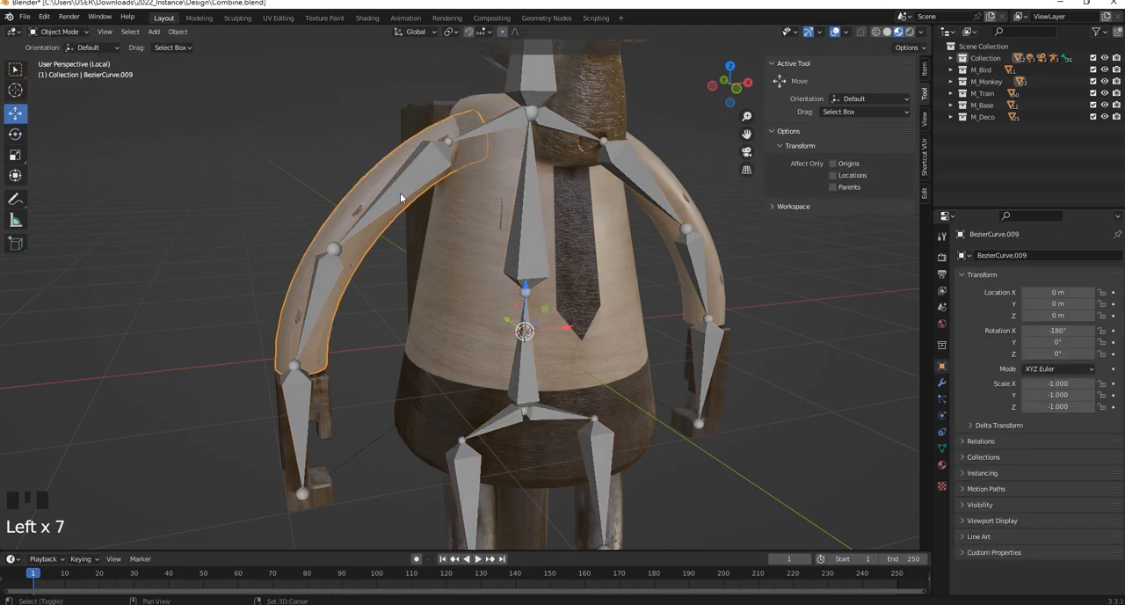
pyautogui.keyDown('shift'); pyautogui.click(403, 197); pyautogui.keyUp('shift')
pyautogui.moveTo(60, 32); pyautogui.dragTo(66, 63)
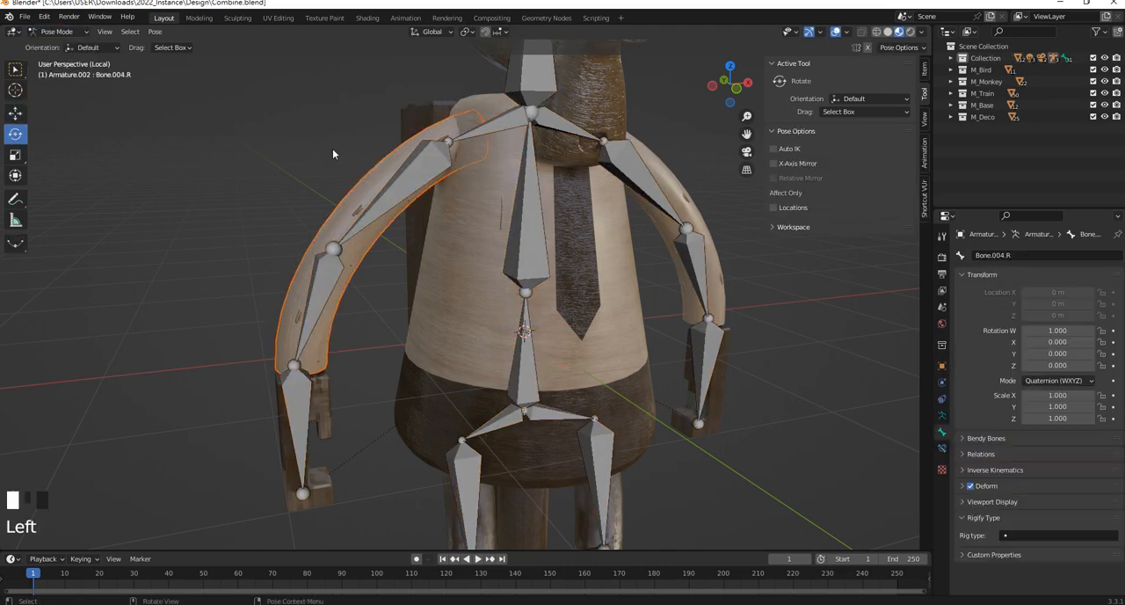
pyautogui.keyDown('shift'); pyautogui.click(401, 183); pyautogui.keyUp('shift')
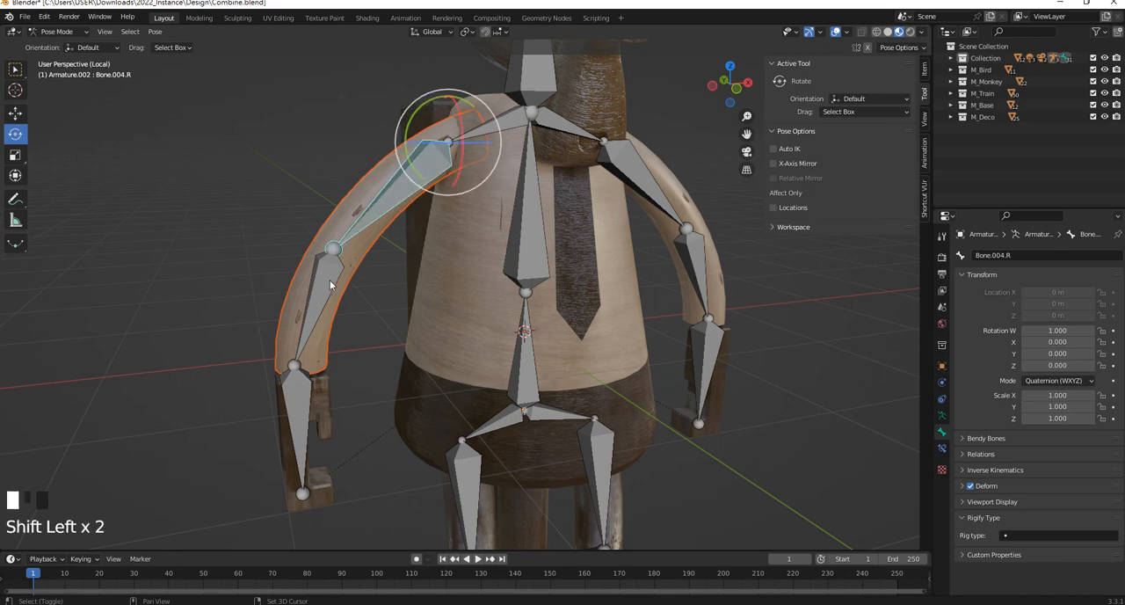
pyautogui.hotkey('ctrl', 'p')
pyautogui.click(417, 425)
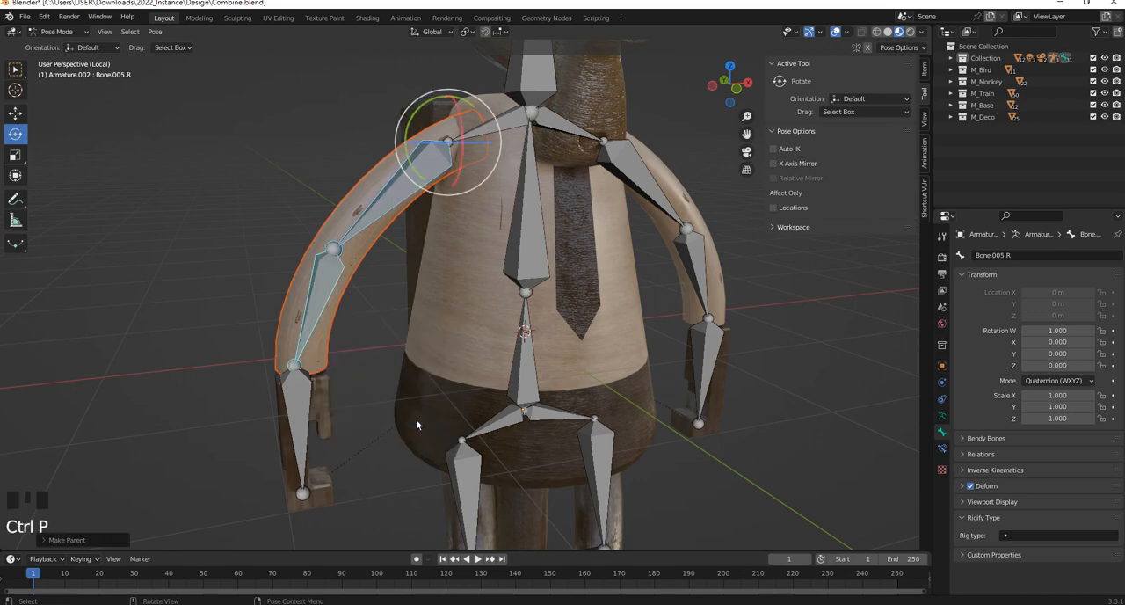
# Test-rotate the -X upper arm and forearm bones to check how the arm bends, undoing each rotation
pyautogui.click(382, 369)
pyautogui.click(384, 188)
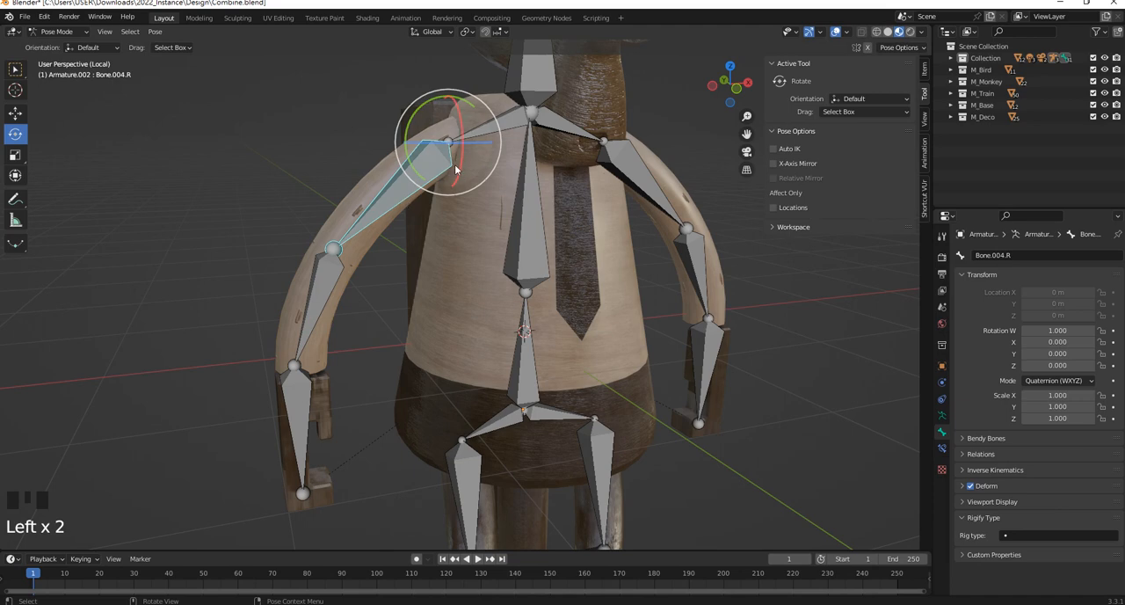
pyautogui.moveTo(457, 172)
pyautogui.mouseDown()
pyautogui.moveTo(460, 130)
pyautogui.moveTo(459, 160)
pyautogui.mouseUp()
pyautogui.hotkey('ctrl', 'z')
pyautogui.click(339, 274)
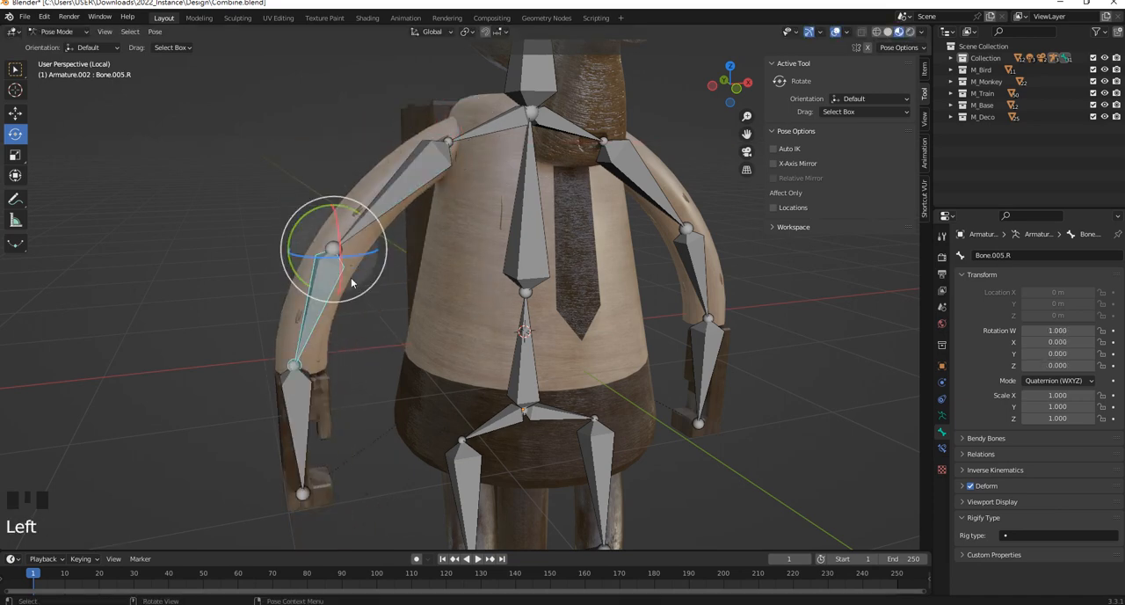
pyautogui.moveTo(341, 276)
pyautogui.mouseDown()
pyautogui.moveTo(338, 244)
pyautogui.moveTo(340, 259)
pyautogui.mouseUp()
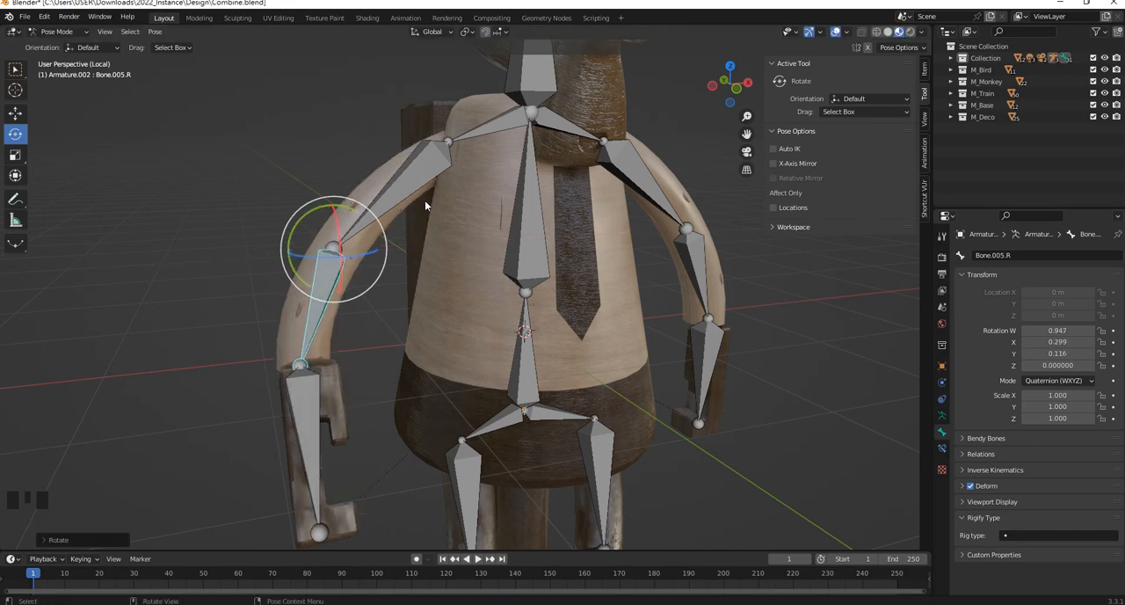
pyautogui.hotkey('ctrl', 'z')
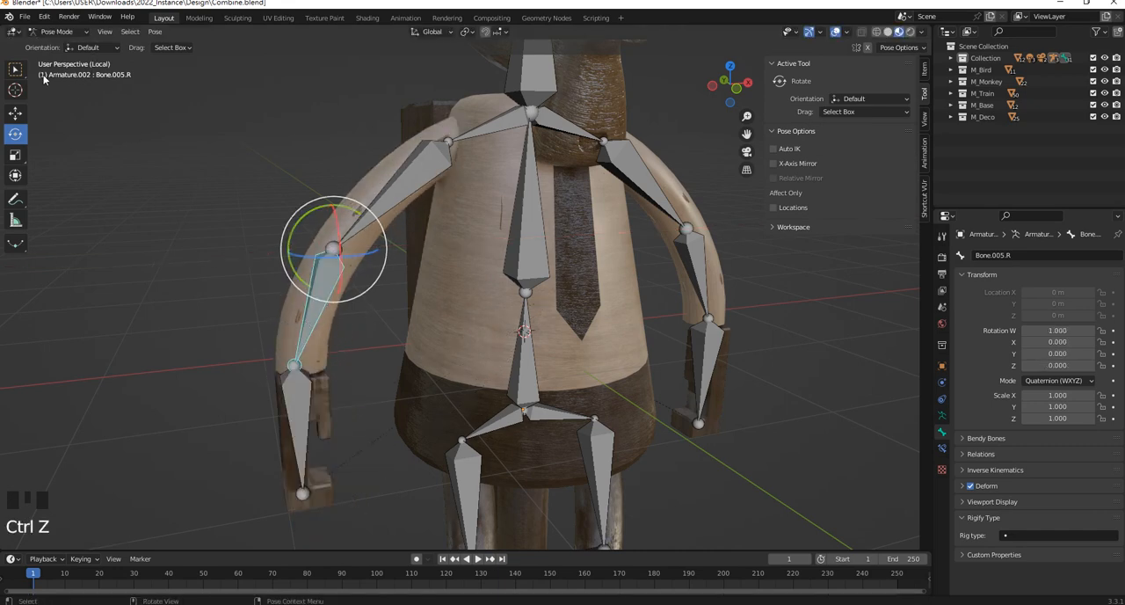
# Put the -X arm mesh BezierCurve.009 in Weight Paint mode and display its vertex groups
pyautogui.click(82, 33)
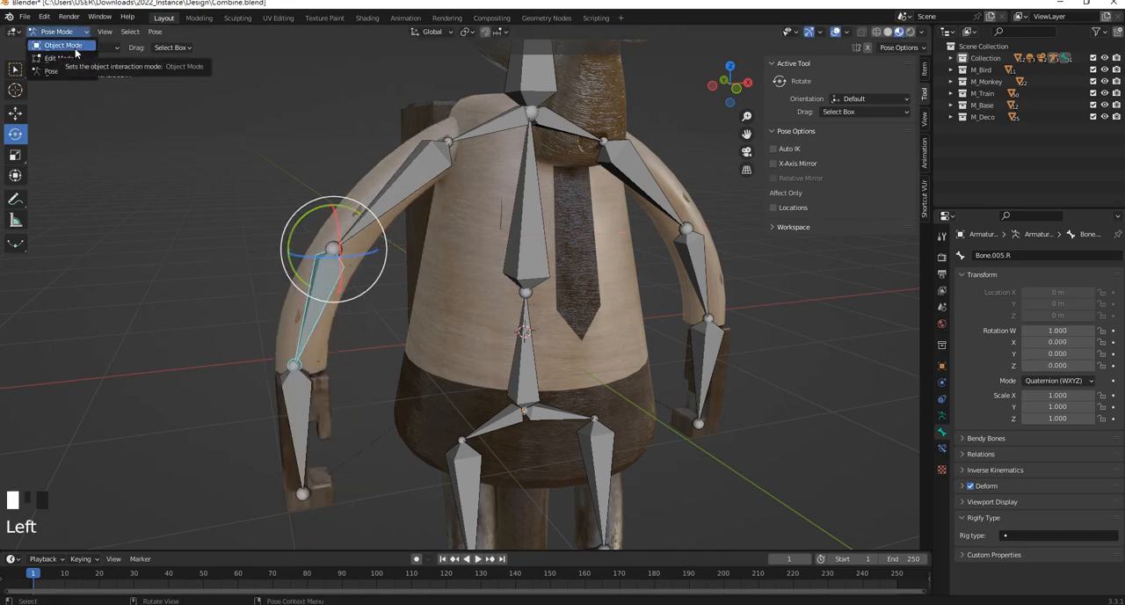
pyautogui.click(75, 46)
pyautogui.click(344, 203)
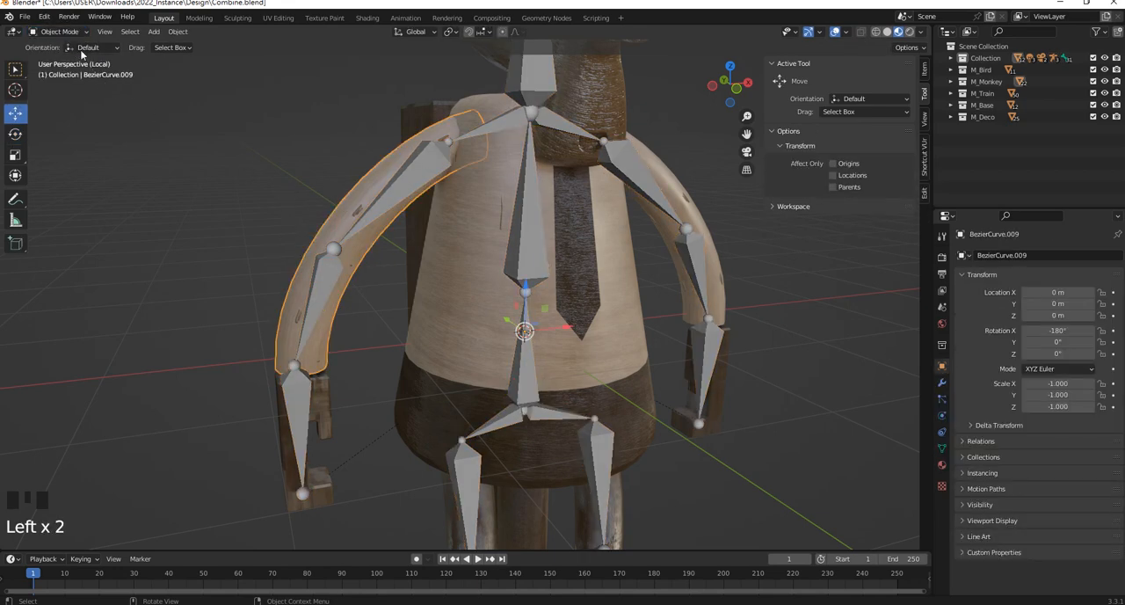
pyautogui.click(76, 33)
pyautogui.click(70, 98)
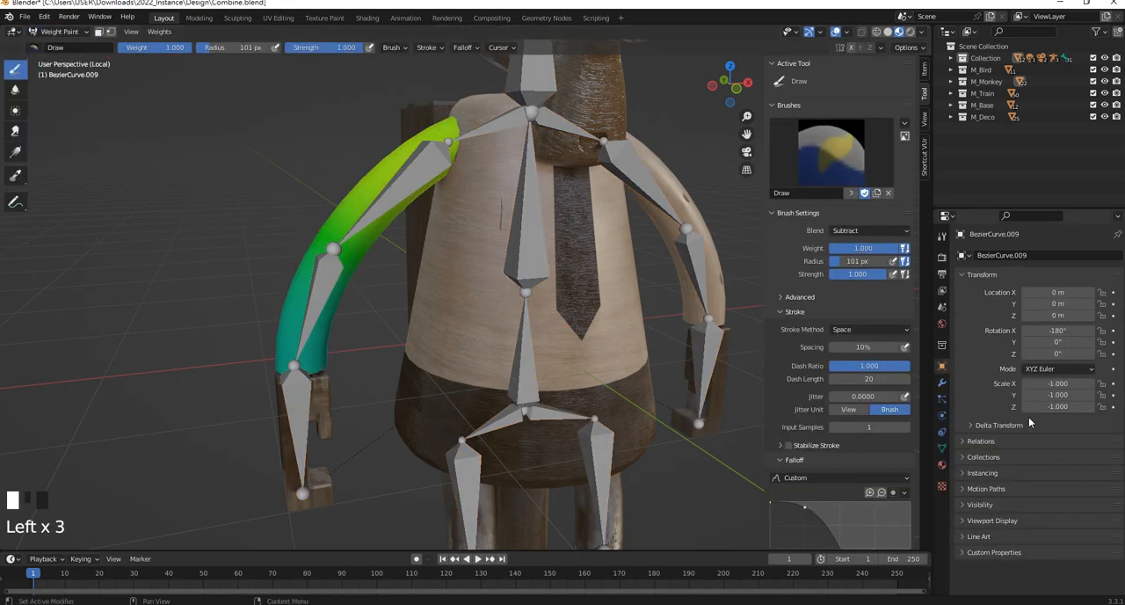
pyautogui.click(942, 448)
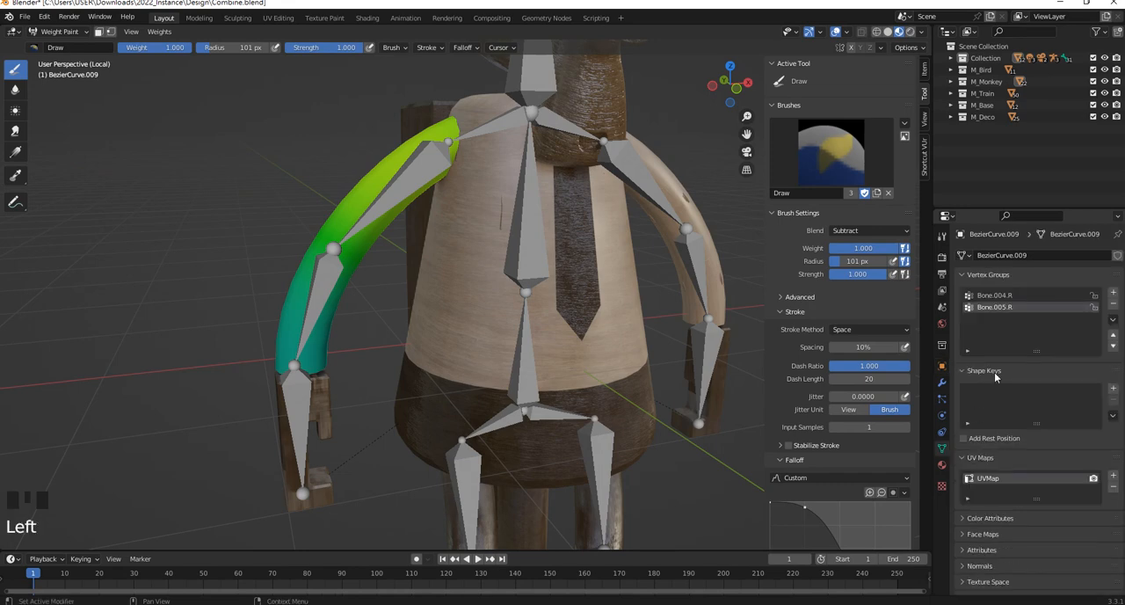
# Undo a Subtract stroke on the forearm, set the brush blend to Mix, and paint the forearm's front for Bone.005.R at weight 1.000
pyautogui.moveTo(307, 278); pyautogui.dragTo(292, 398)
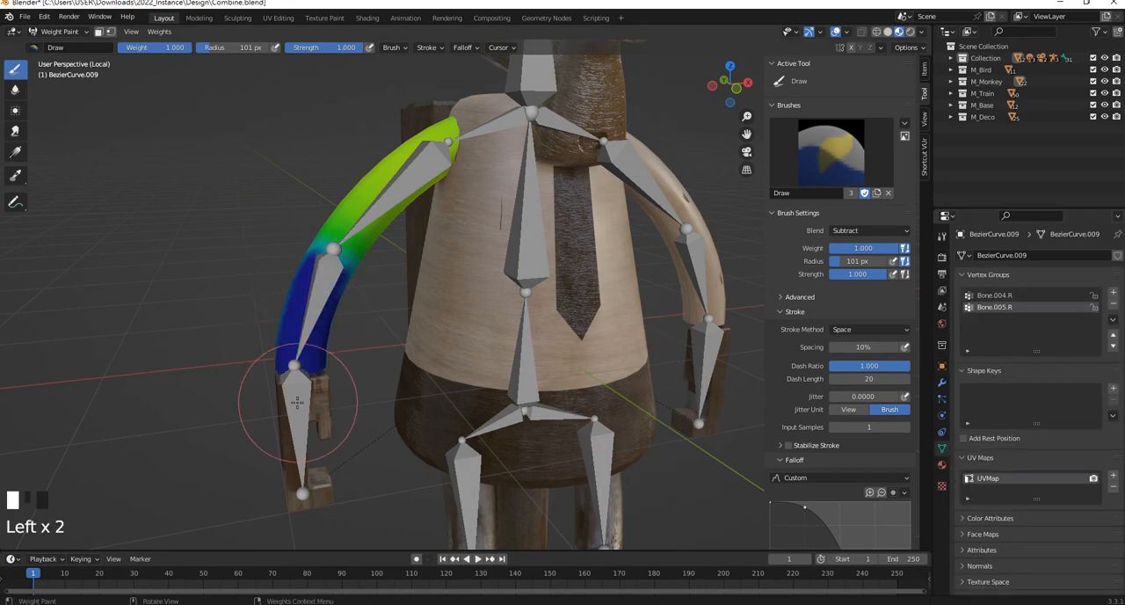
pyautogui.hotkey('ctrl', 'z')
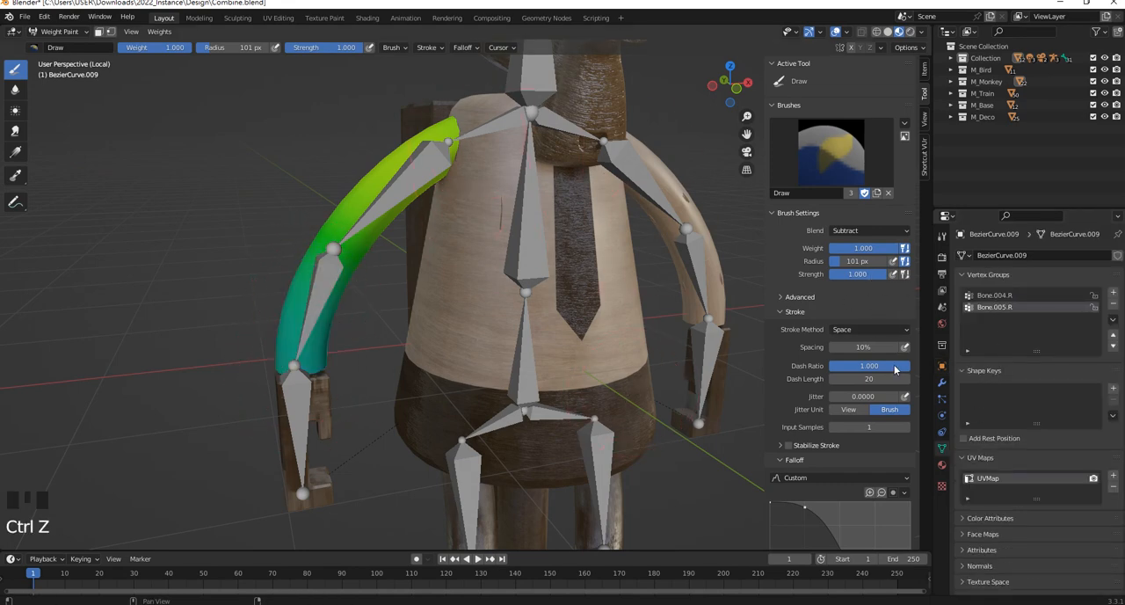
pyautogui.click(869, 232)
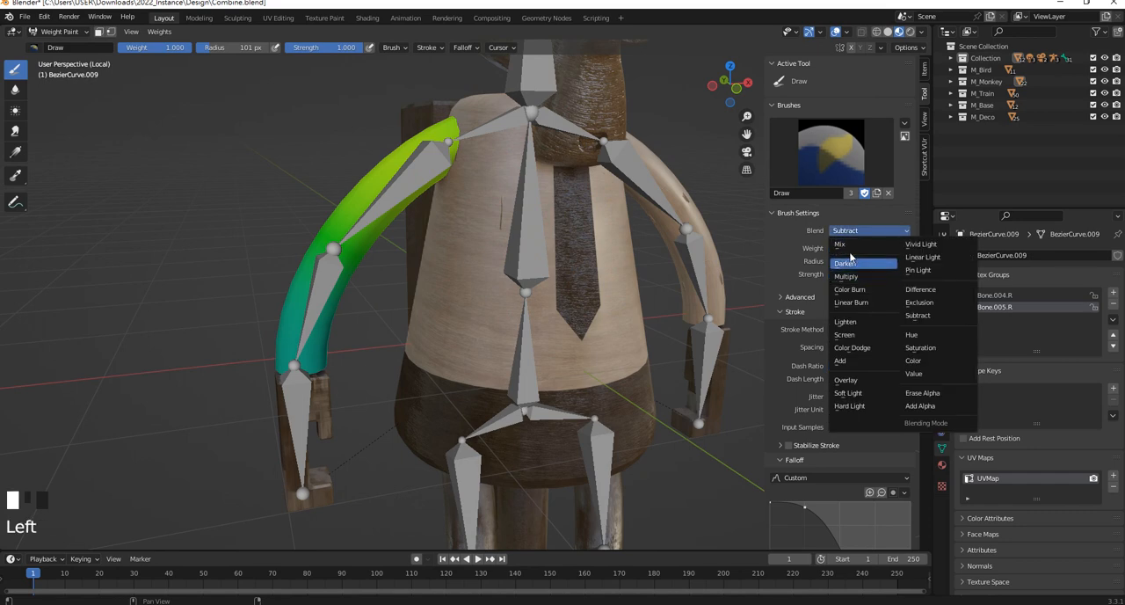
pyautogui.click(851, 244)
pyautogui.moveTo(327, 257); pyautogui.dragTo(308, 365)
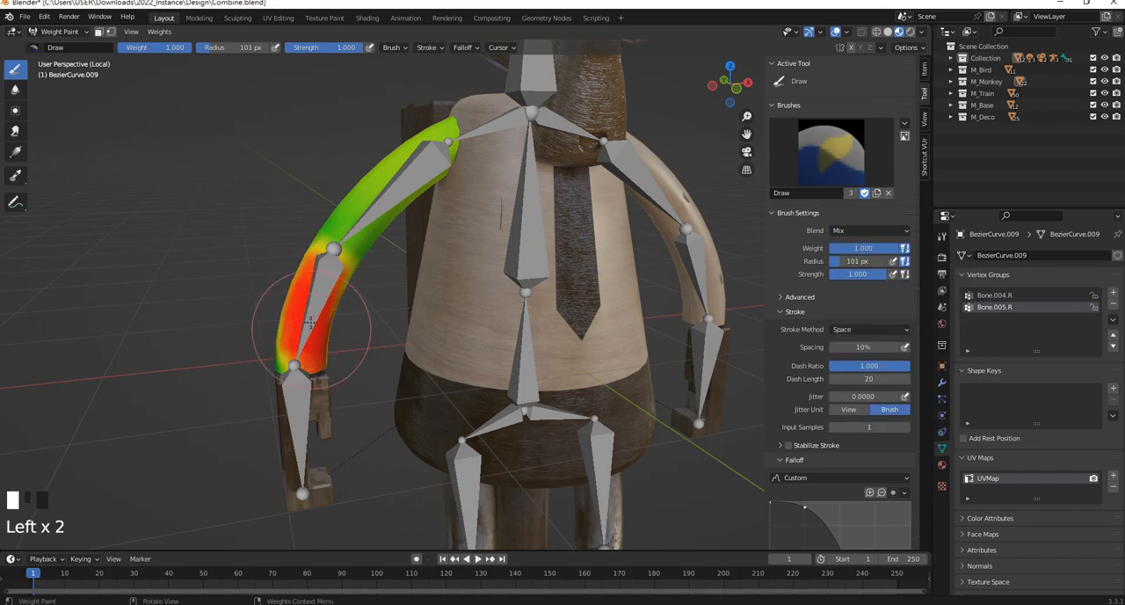
# Paint the back and remaining sides of the -X forearm down to the wrist with full Bone.005.R weight
pyautogui.moveTo(392, 347); pyautogui.dragTo(568, 308, button='middle')
pyautogui.moveTo(567, 308)
pyautogui.mouseDown()
pyautogui.moveTo(570, 449)
pyautogui.moveTo(659, 467)
pyautogui.mouseUp()
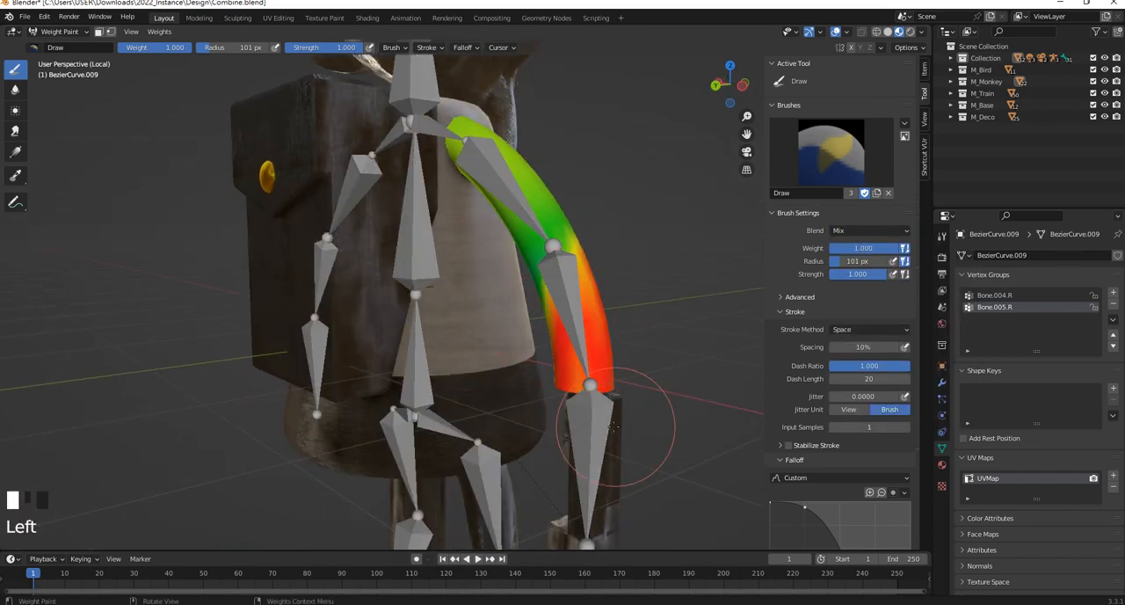
pyautogui.moveTo(658, 468); pyautogui.dragTo(628, 341, button='middle')
pyautogui.moveTo(628, 341)
pyautogui.mouseDown()
pyautogui.moveTo(616, 279)
pyautogui.moveTo(620, 377)
pyautogui.mouseUp()
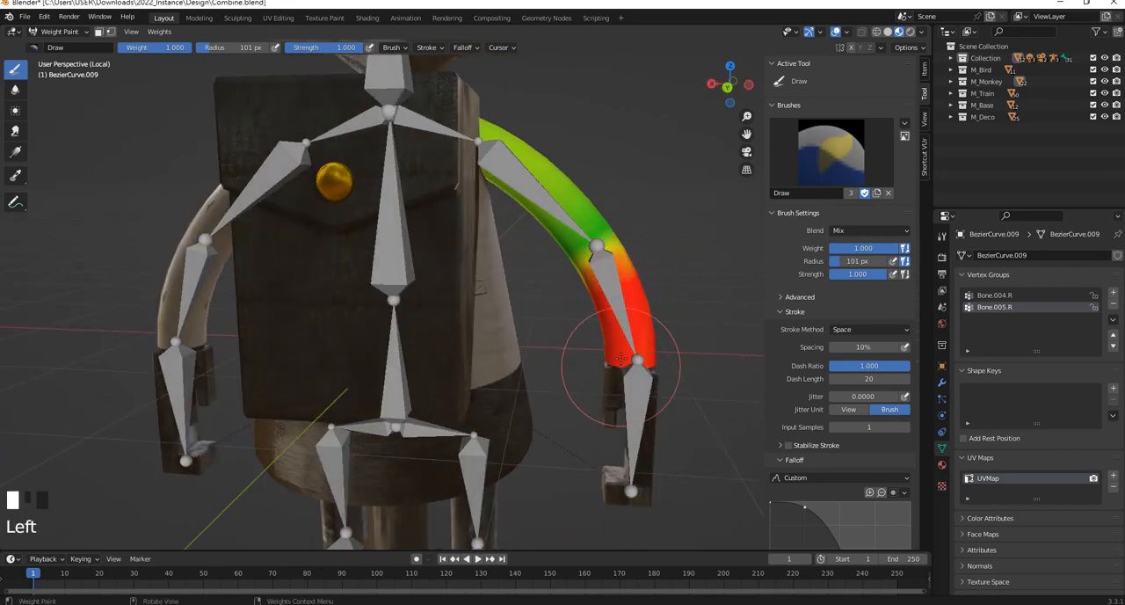
pyautogui.moveTo(621, 377); pyautogui.dragTo(381, 342, button='middle')
pyautogui.moveTo(381, 342)
pyautogui.mouseDown()
pyautogui.moveTo(351, 364)
pyautogui.moveTo(384, 310)
pyautogui.moveTo(311, 364)
pyautogui.moveTo(333, 387)
pyautogui.mouseUp()
pyautogui.moveTo(333, 387); pyautogui.dragTo(383, 366, button='middle')
pyautogui.moveTo(384, 366); pyautogui.dragTo(322, 326)
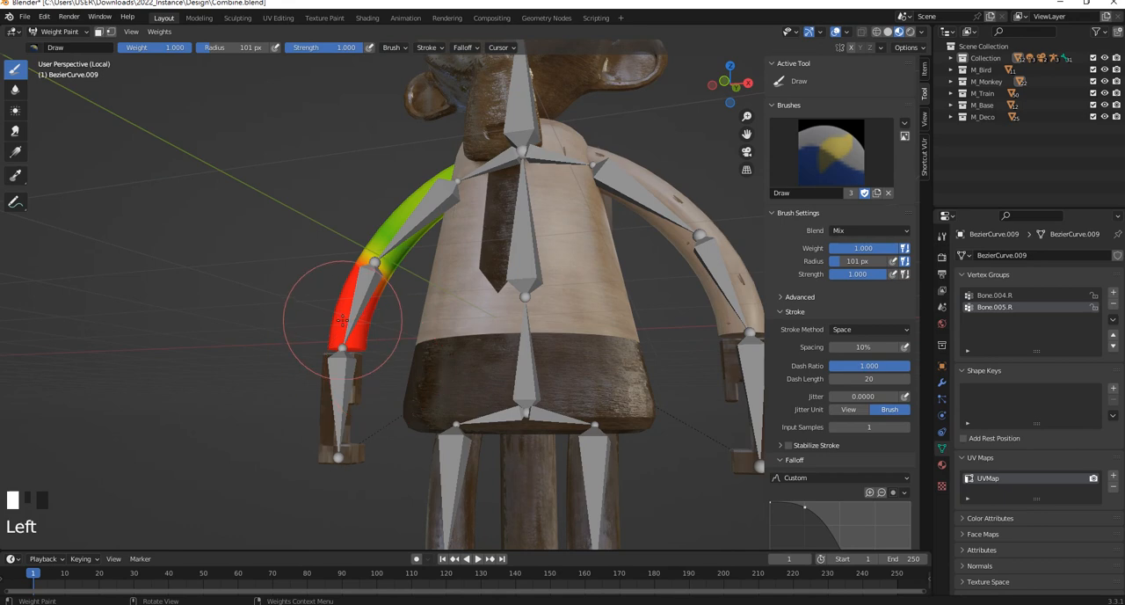
pyautogui.moveTo(322, 326); pyautogui.dragTo(364, 364, button='middle')
pyautogui.moveTo(364, 364)
pyautogui.mouseDown()
pyautogui.moveTo(378, 255)
pyautogui.moveTo(429, 206)
pyautogui.mouseUp()
pyautogui.scroll(2, 428, 206)
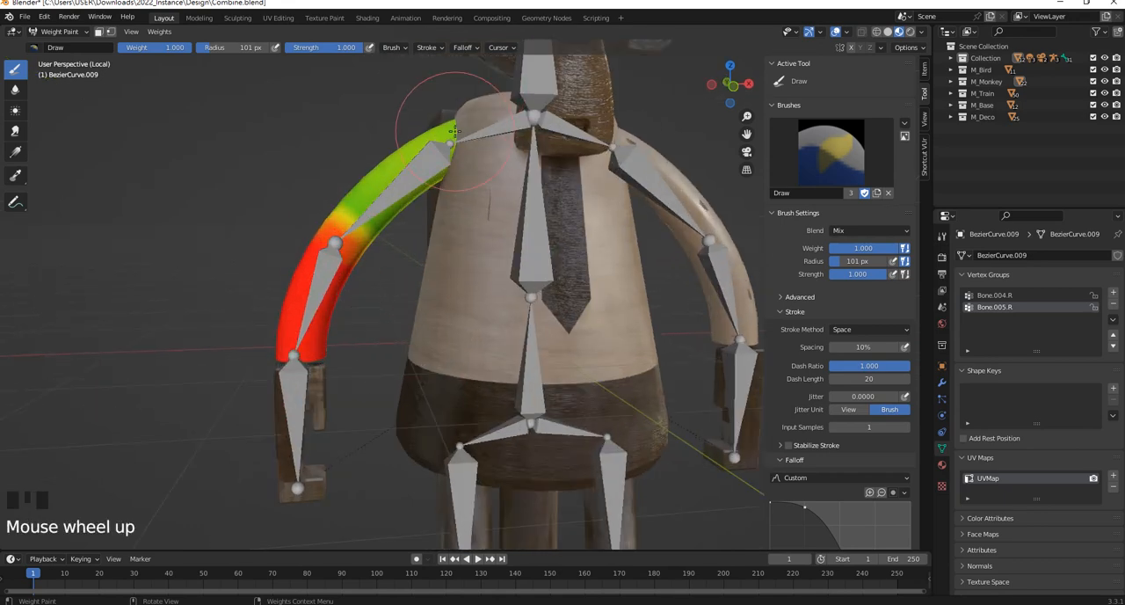
# Set the brush blend to Subtract and erase Bone.005.R weight from the front and back of the -X upper arm near the shoulder
pyautogui.keyDown('shift'); pyautogui.moveTo(428, 205); pyautogui.dragTo(440, 294, button='middle'); pyautogui.keyUp('shift')
pyautogui.click(870, 230)
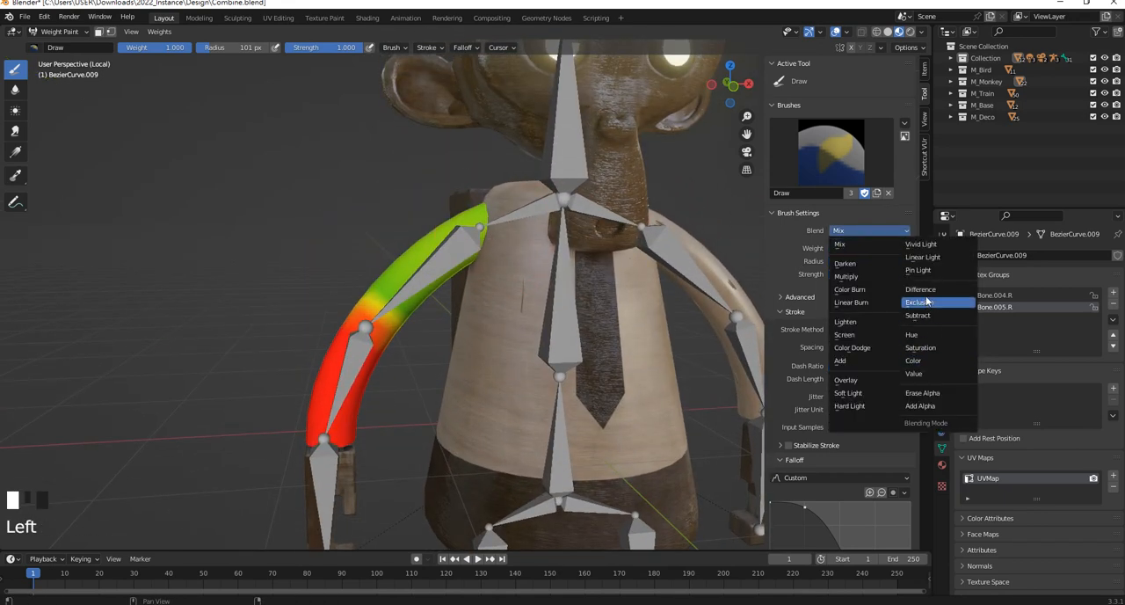
pyautogui.click(920, 315)
pyautogui.moveTo(506, 172)
pyautogui.mouseDown()
pyautogui.moveTo(452, 188)
pyautogui.moveTo(436, 209)
pyautogui.mouseUp()
pyautogui.moveTo(437, 208); pyautogui.dragTo(668, 218, button='middle')
pyautogui.moveTo(486, 214)
pyautogui.mouseDown()
pyautogui.moveTo(499, 174)
pyautogui.moveTo(440, 235)
pyautogui.mouseUp()
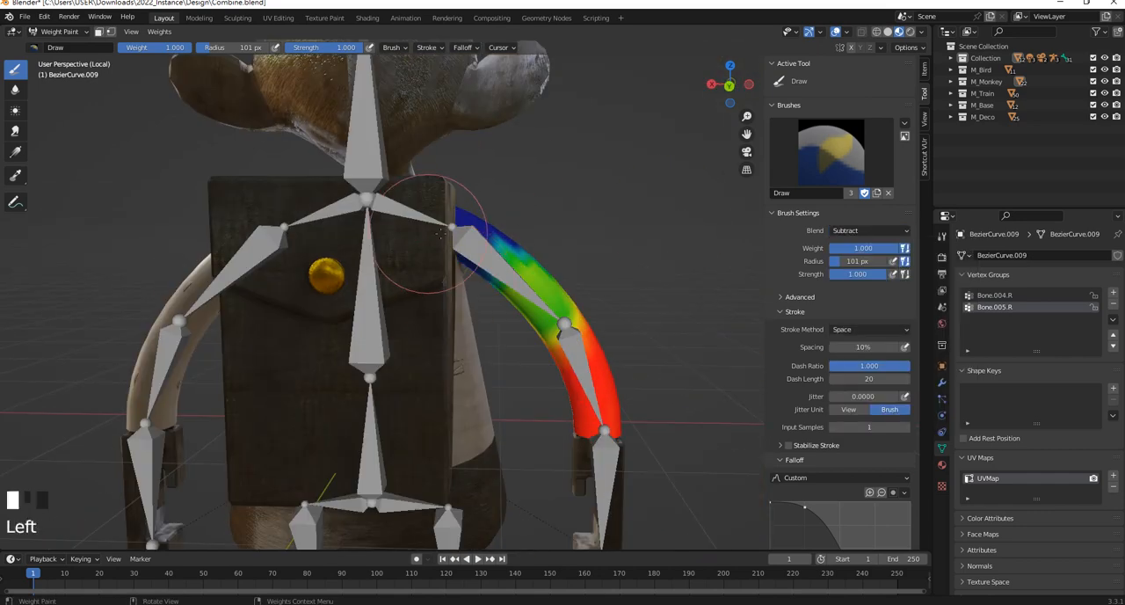
pyautogui.moveTo(423, 327); pyautogui.dragTo(505, 291, button='middle')
pyautogui.click(505, 291)
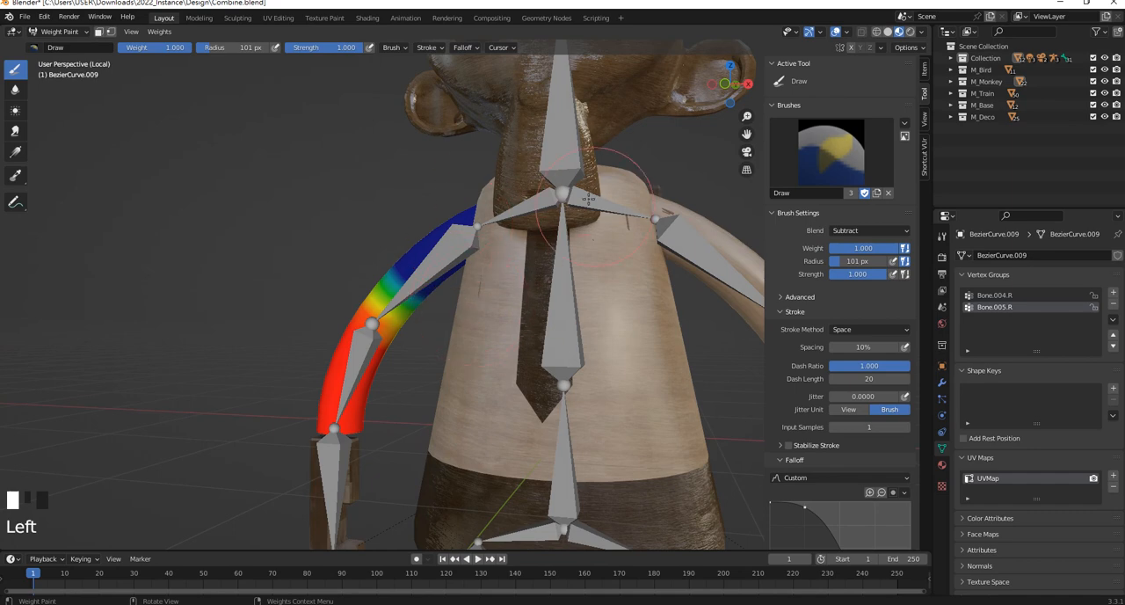
# Subtract the remaining Bone.005.R weight around all sides of the upper arm down to just above the elbow
pyautogui.moveTo(588, 199); pyautogui.dragTo(628, 214, button='middle')
pyautogui.click(424, 171)
pyautogui.moveTo(481, 212); pyautogui.dragTo(506, 217, button='middle')
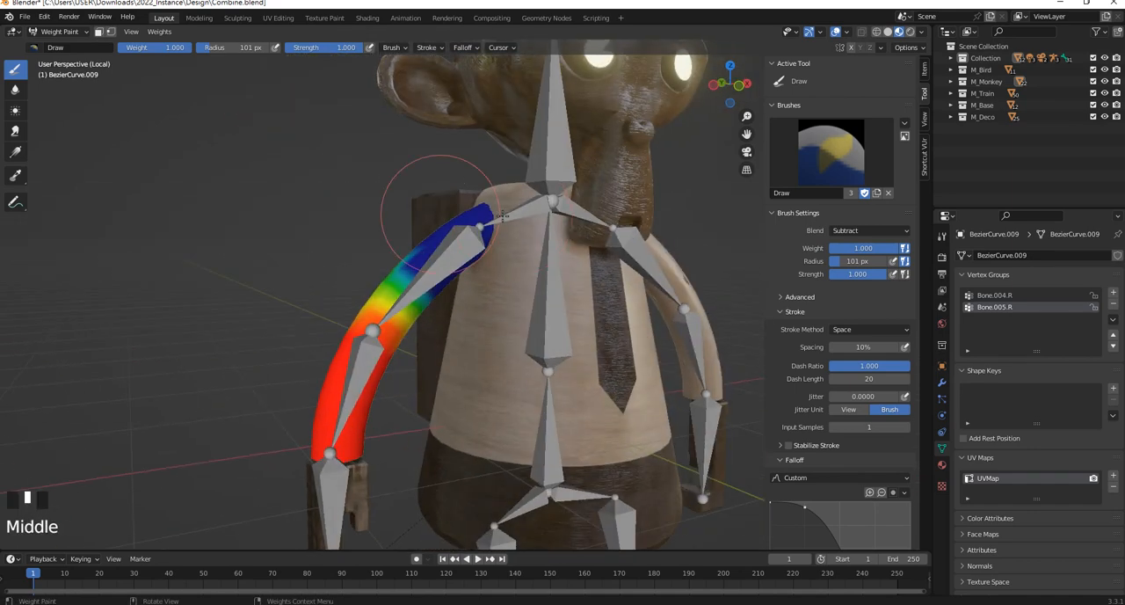
pyautogui.click(506, 217)
pyautogui.moveTo(403, 220); pyautogui.dragTo(553, 230, button='middle')
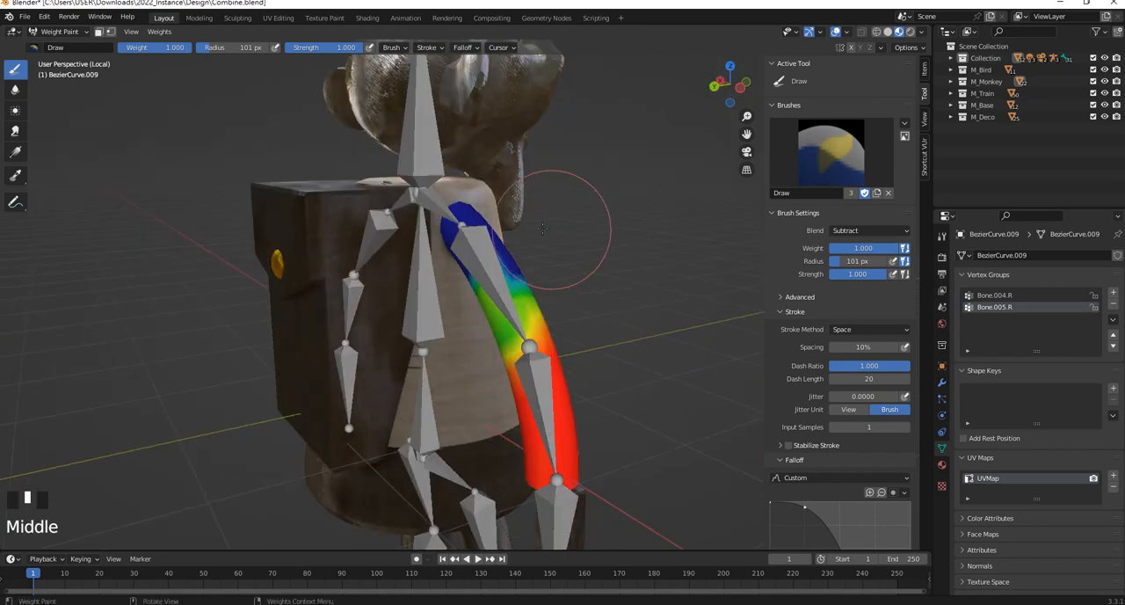
pyautogui.click(454, 277)
pyautogui.moveTo(415, 272); pyautogui.dragTo(502, 230, button='middle')
pyautogui.click(437, 304)
pyautogui.click(492, 283)
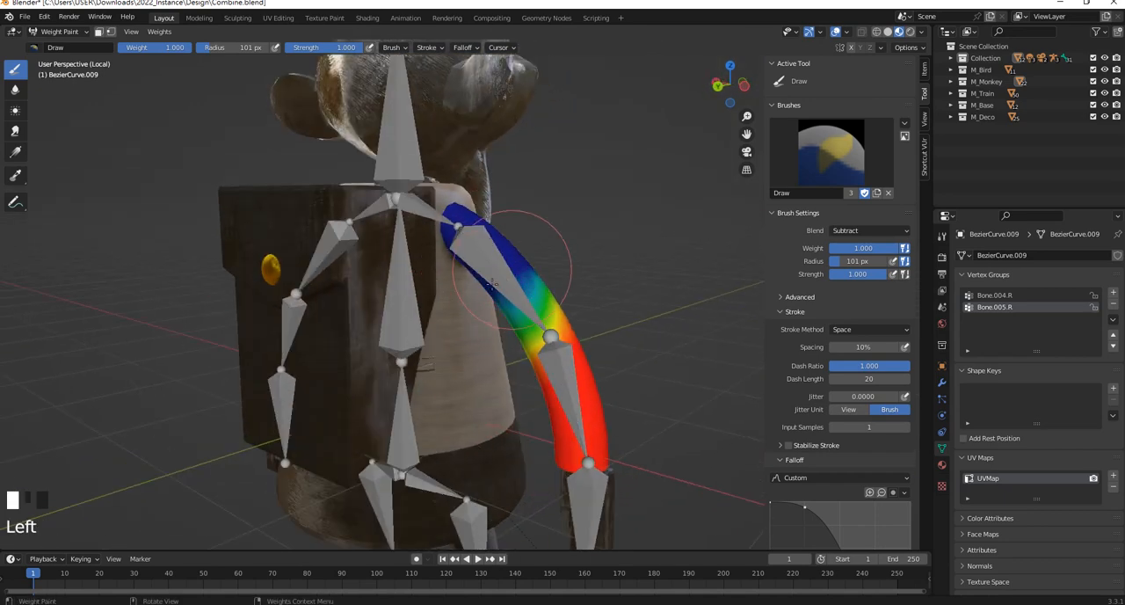
pyautogui.moveTo(496, 276); pyautogui.dragTo(329, 238, button='middle')
pyautogui.click(413, 266)
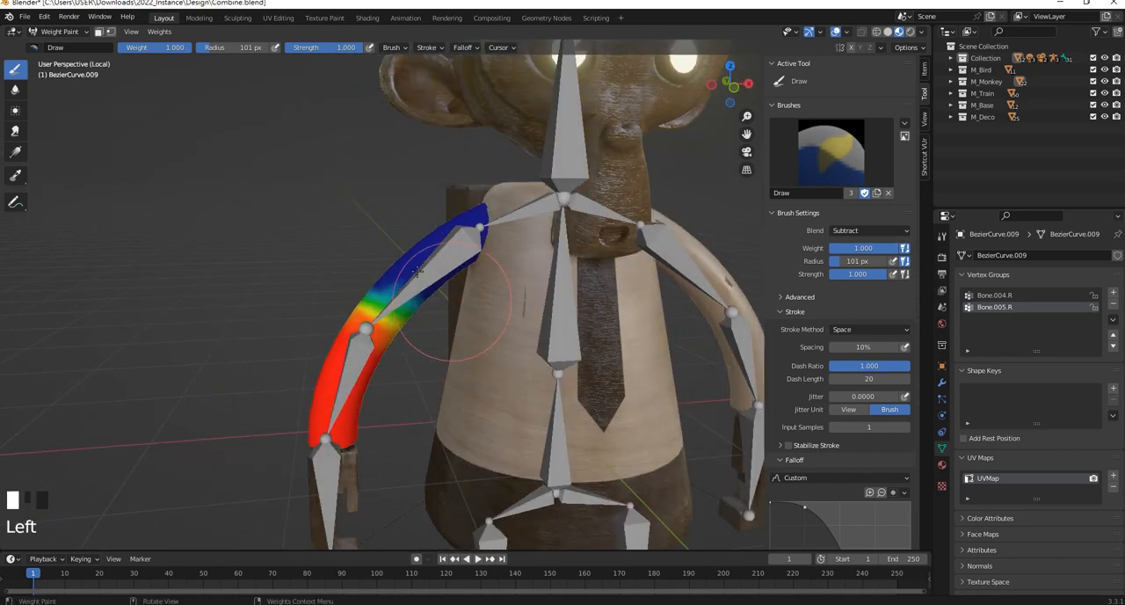
pyautogui.moveTo(465, 325)
pyautogui.mouseDown(button='middle')
pyautogui.moveTo(413, 278)
pyautogui.moveTo(517, 315)
pyautogui.moveTo(176, 202)
pyautogui.mouseUp(button='middle')
pyautogui.click(412, 277)
pyautogui.click(505, 304)
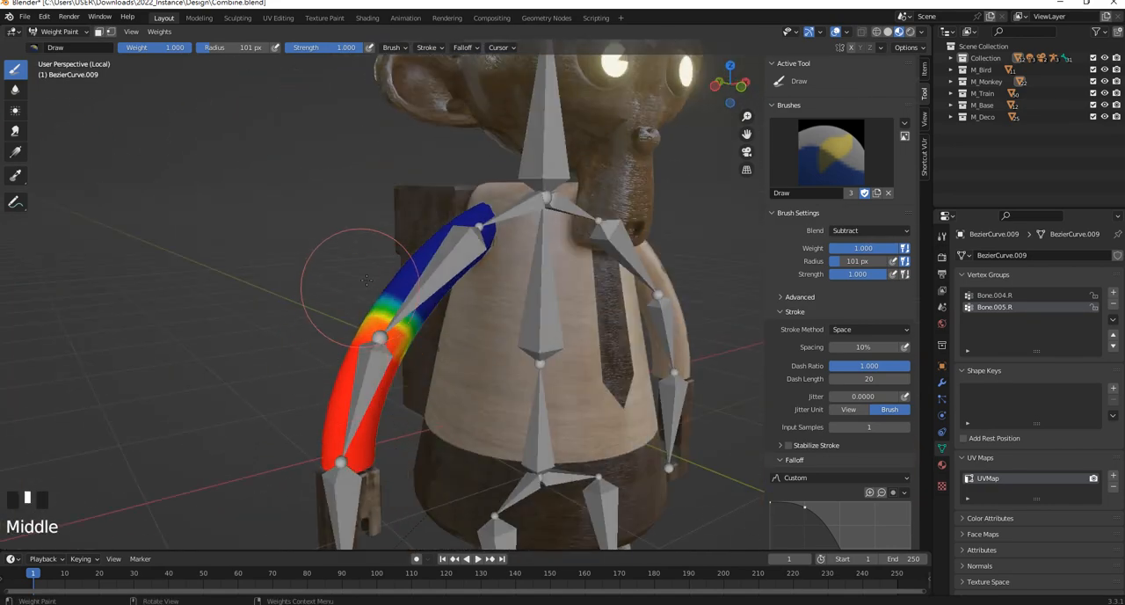
# Blend the Bone.005.R weights across the front and back of the elbow with the Average brush
pyautogui.click(15, 130)
pyautogui.scroll(-1, 38, 95)
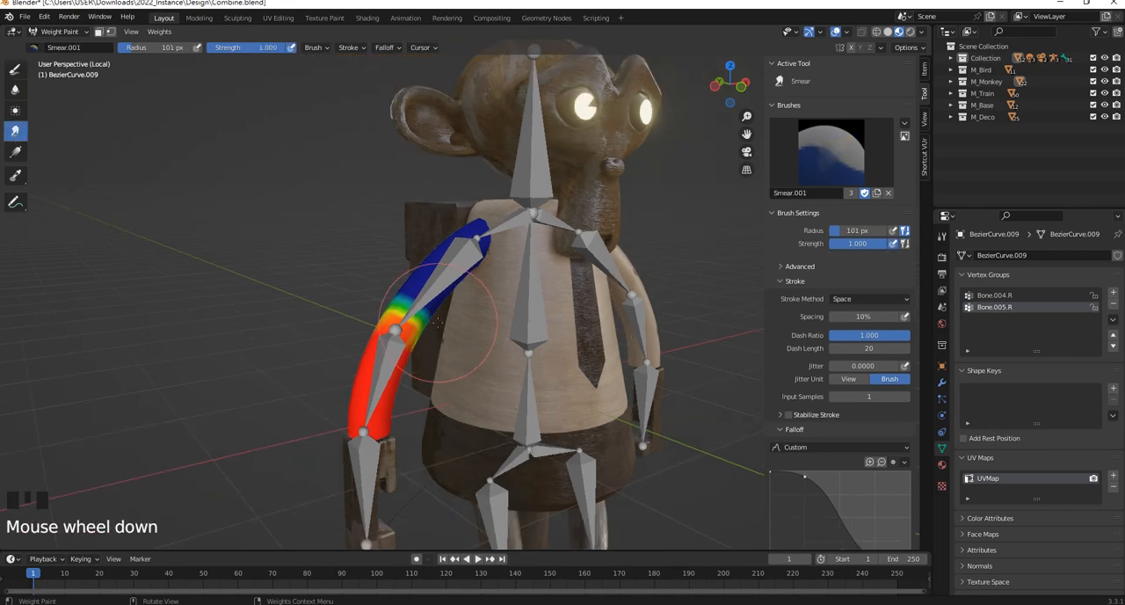
pyautogui.click(15, 110)
pyautogui.scroll(2, 378, 369)
pyautogui.click(369, 387)
pyautogui.click(370, 387)
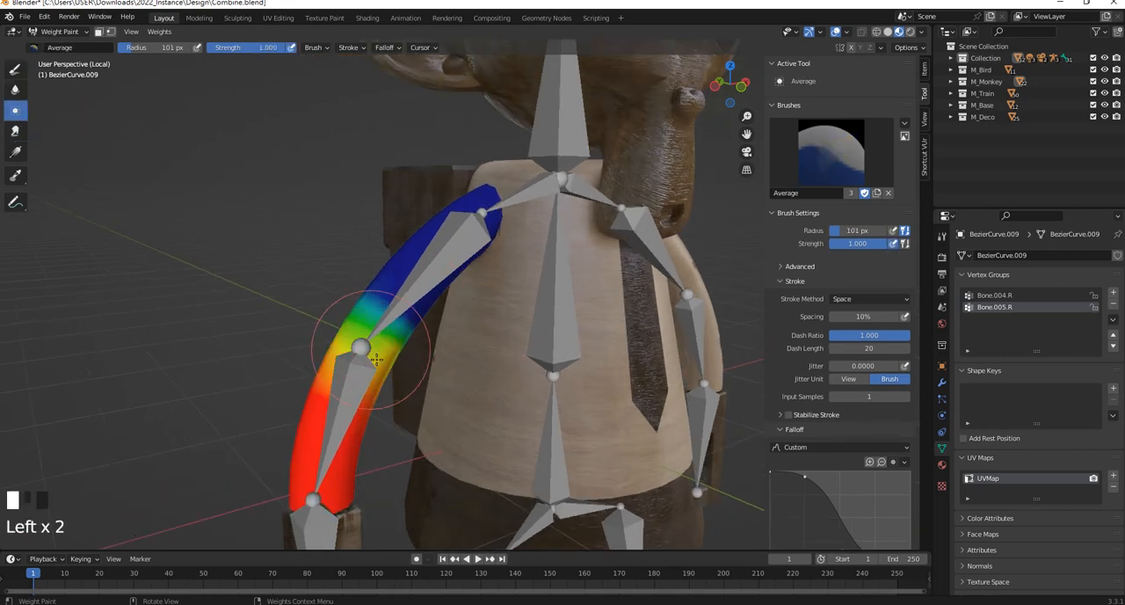
pyautogui.click(384, 364)
pyautogui.click(384, 363)
pyautogui.click(384, 363)
pyautogui.moveTo(385, 363); pyautogui.dragTo(563, 290, button='middle')
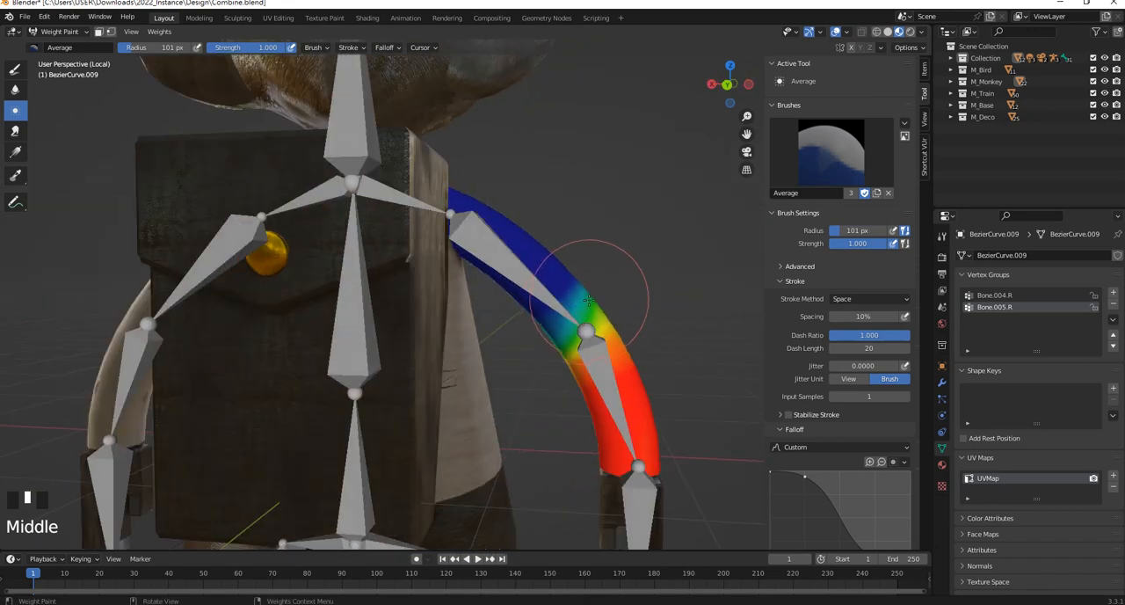
pyautogui.click(563, 364)
pyautogui.click(563, 365)
pyautogui.click(562, 364)
pyautogui.moveTo(563, 365); pyautogui.dragTo(369, 363, button='middle')
# Smooth the weight transition further on the elbow's inner and outer edges with the Average brush
pyautogui.click(370, 363)
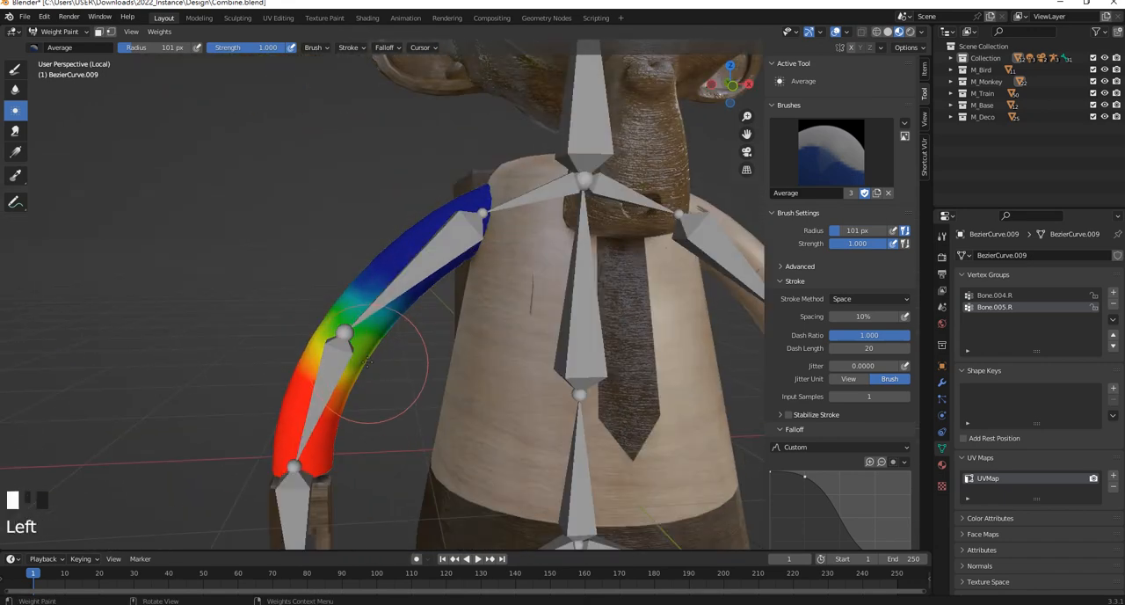
pyautogui.click(311, 277)
pyautogui.click(321, 259)
pyautogui.click(347, 266)
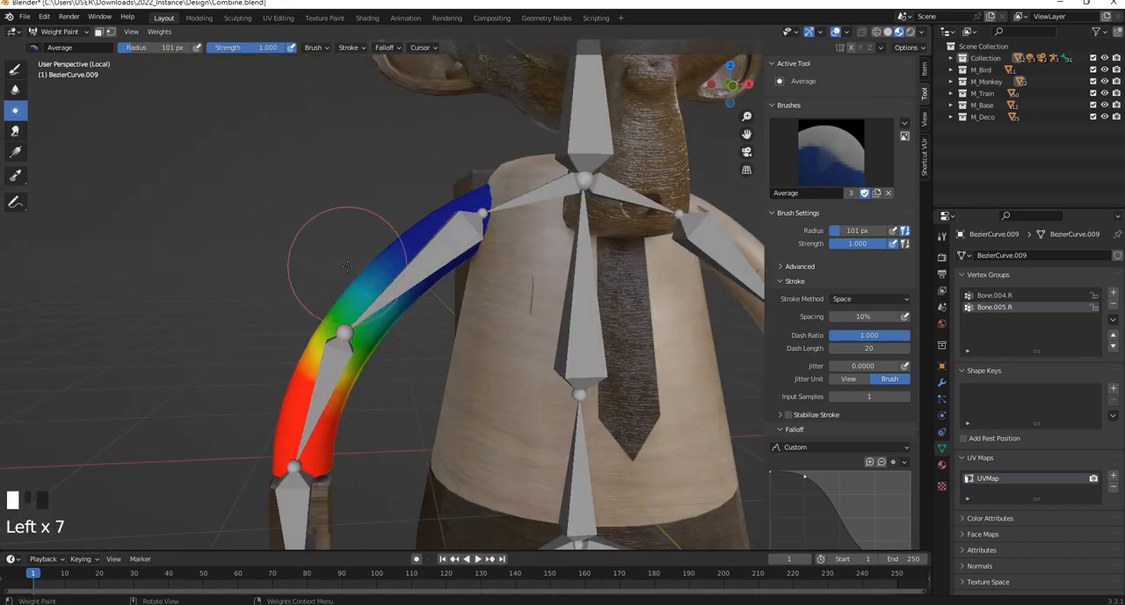
pyautogui.click(388, 361)
pyautogui.click(284, 309)
pyautogui.click(299, 273)
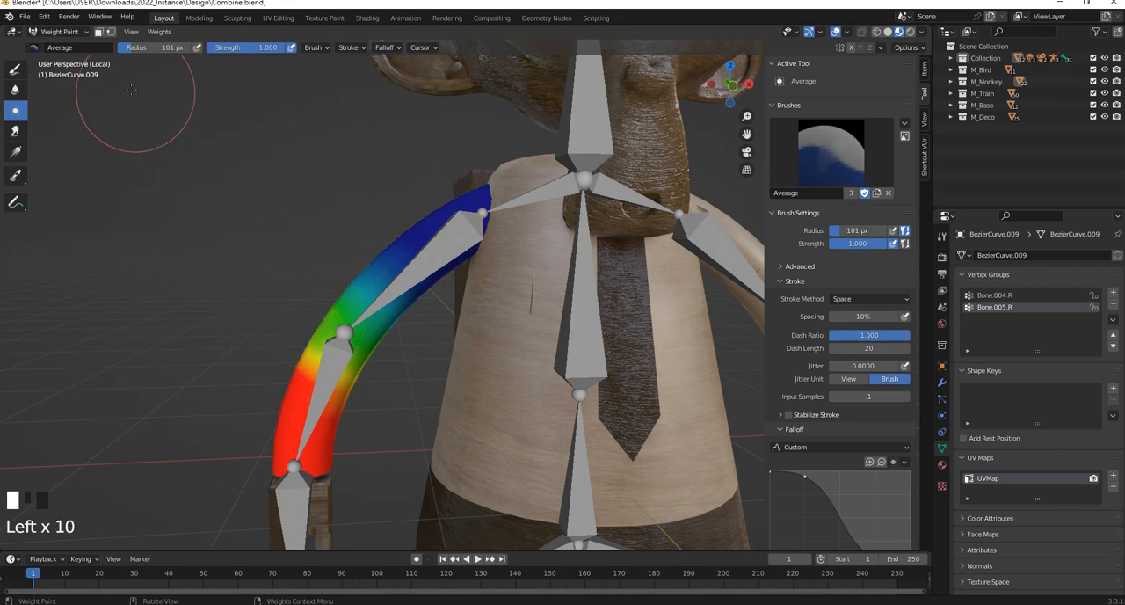
# Put the armature in Pose Mode, test-rotate the forearm bone Bone.005.R to check the elbow bend, and undo the rotations
pyautogui.click(64, 34)
pyautogui.click(67, 46)
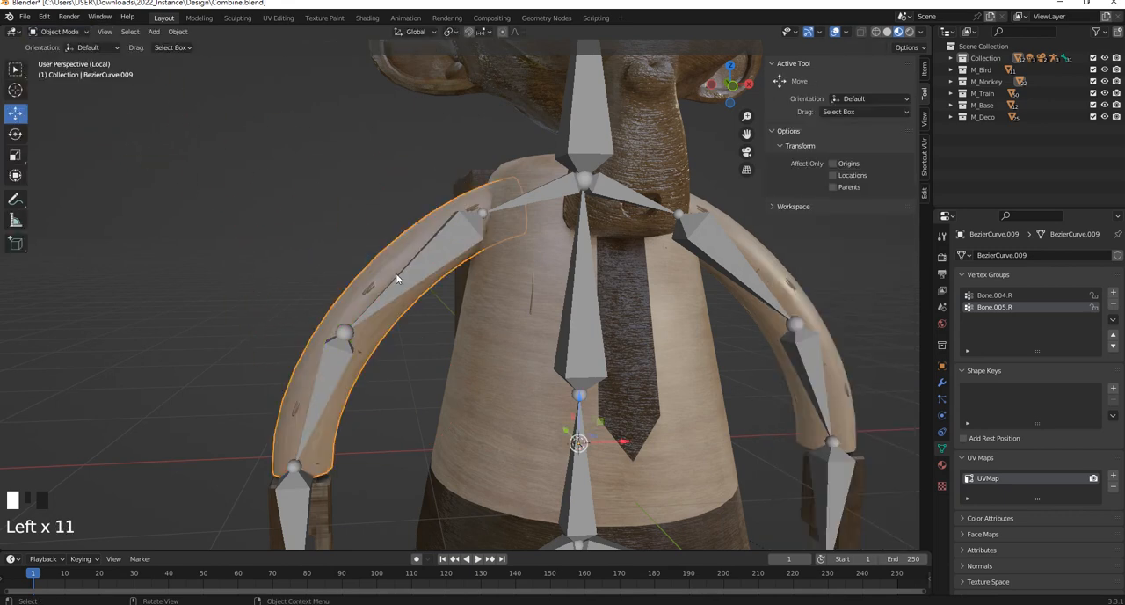
pyautogui.click(432, 258)
pyautogui.click(60, 32)
pyautogui.click(69, 78)
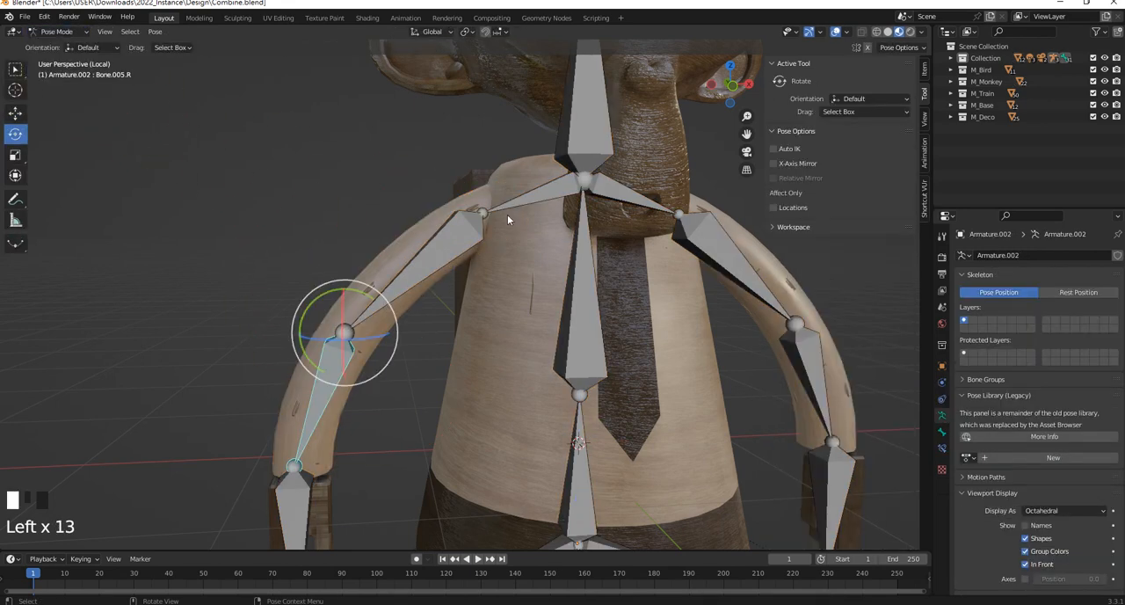
pyautogui.moveTo(343, 312); pyautogui.dragTo(339, 266)
pyautogui.scroll(-5, 339, 271)
pyautogui.moveTo(339, 283); pyautogui.dragTo(485, 299, button='middle')
pyautogui.moveTo(499, 277); pyautogui.dragTo(500, 310)
pyautogui.moveTo(613, 269); pyautogui.dragTo(450, 279, button='middle')
pyautogui.hotkey('ctrl', 'z')
pyautogui.hotkey('ctrl', 'z')
pyautogui.click(565, 318)
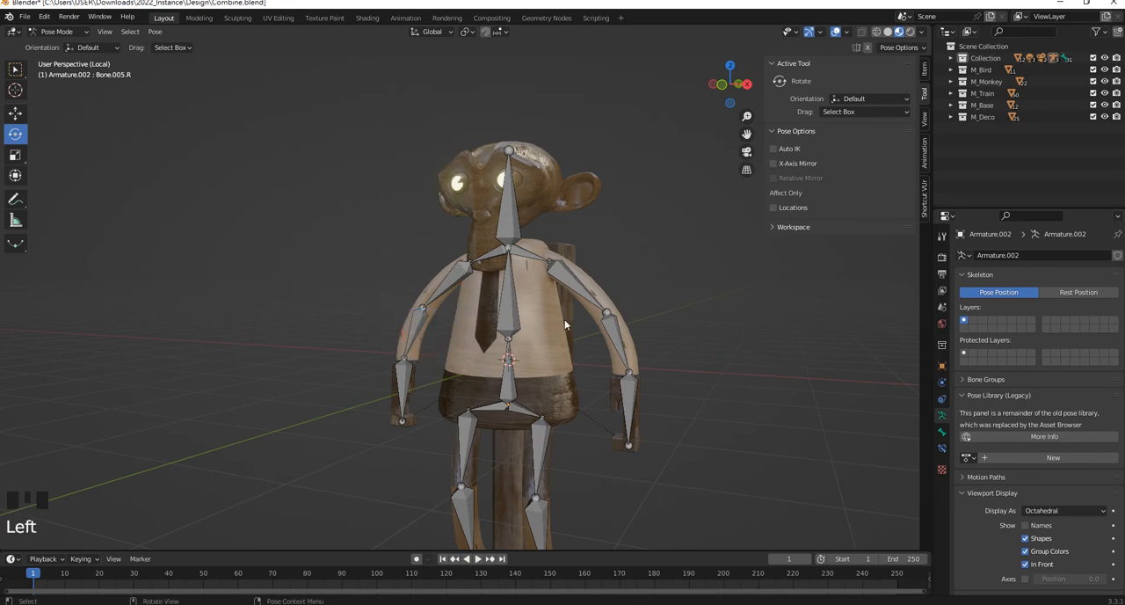
# Return to Object Mode and select the backpack mesh Cube.045
pyautogui.scroll(1, 566, 317)
pyautogui.keyDown('shift'); pyautogui.moveTo(566, 317); pyautogui.dragTo(492, 242, button='middle'); pyautogui.keyUp('shift')
pyautogui.moveTo(492, 242); pyautogui.dragTo(548, 263, button='middle')
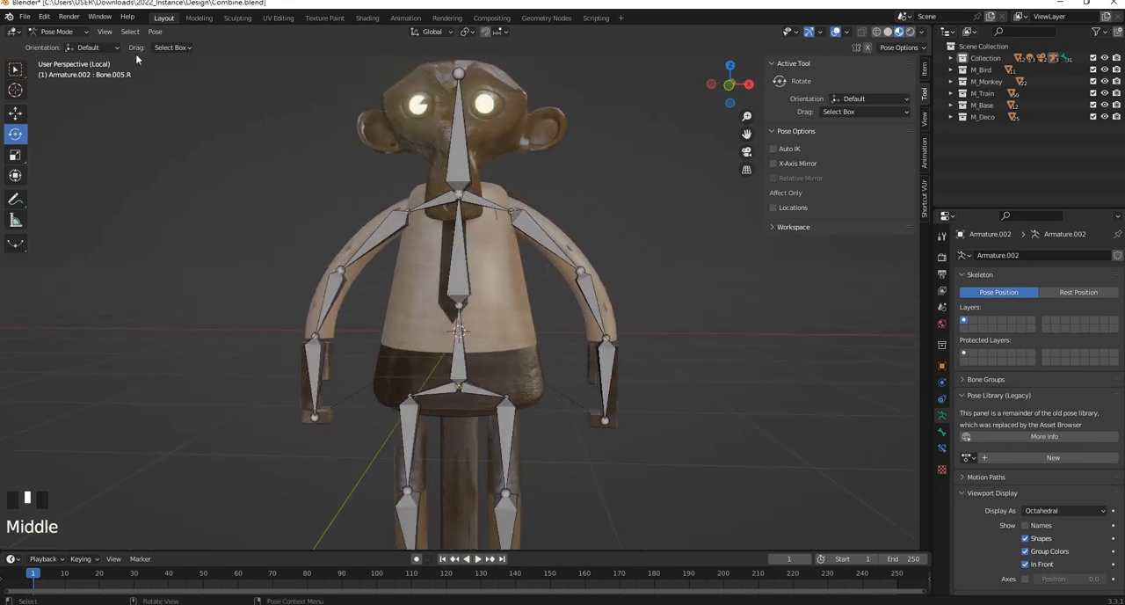
pyautogui.click(58, 32)
pyautogui.click(72, 49)
pyautogui.scroll(2, 570, 180)
pyautogui.moveTo(570, 180); pyautogui.dragTo(567, 235, button='middle')
pyautogui.click(532, 192)
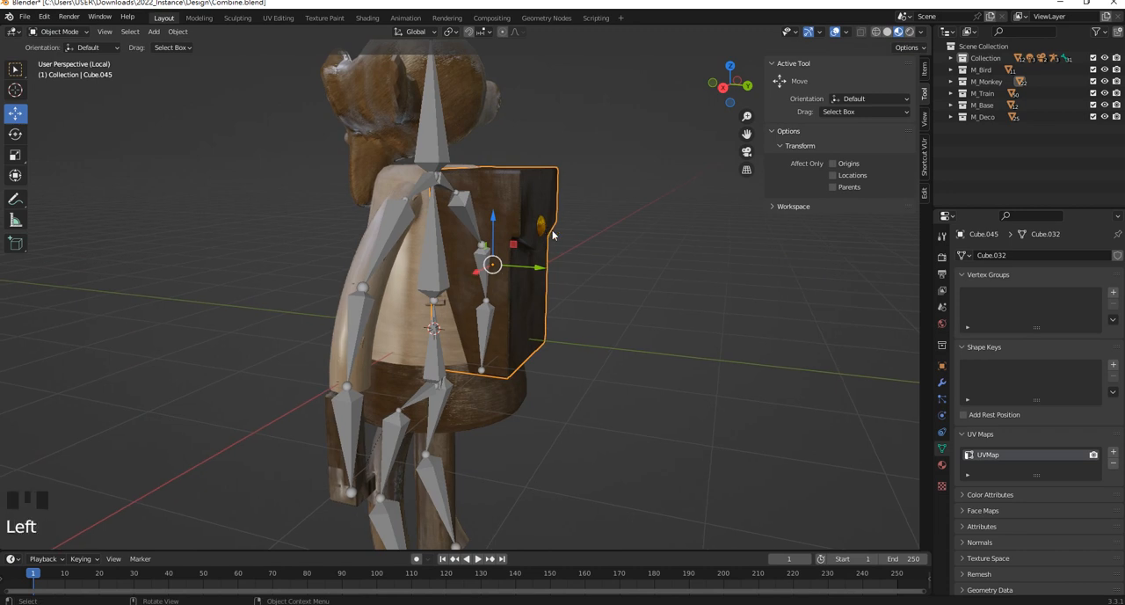
# Try moving the backpack along the Y axis and undo the move
pyautogui.scroll(1, 553, 235)
pyautogui.click(558, 215)
pyautogui.click(526, 269)
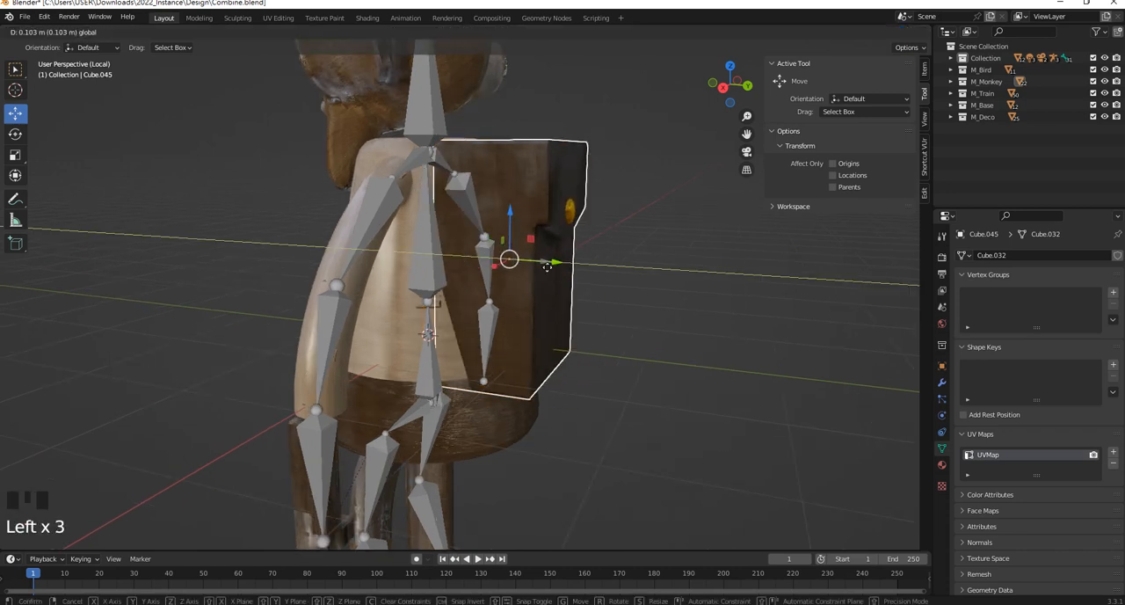
pyautogui.hotkey('ctrl', 'z')
pyautogui.keyDown('shift'); pyautogui.moveTo(598, 198); pyautogui.dragTo(592, 287, button='middle'); pyautogui.keyUp('shift')
pyautogui.click(559, 259)
pyautogui.click(502, 233)
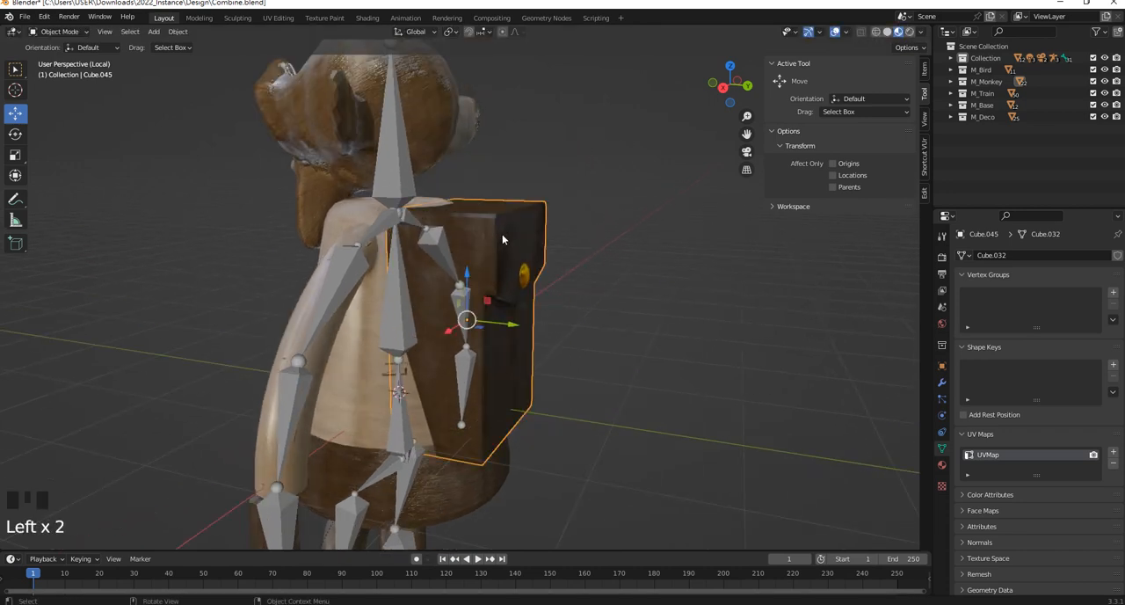
pyautogui.moveTo(502, 234); pyautogui.dragTo(468, 201, button='middle')
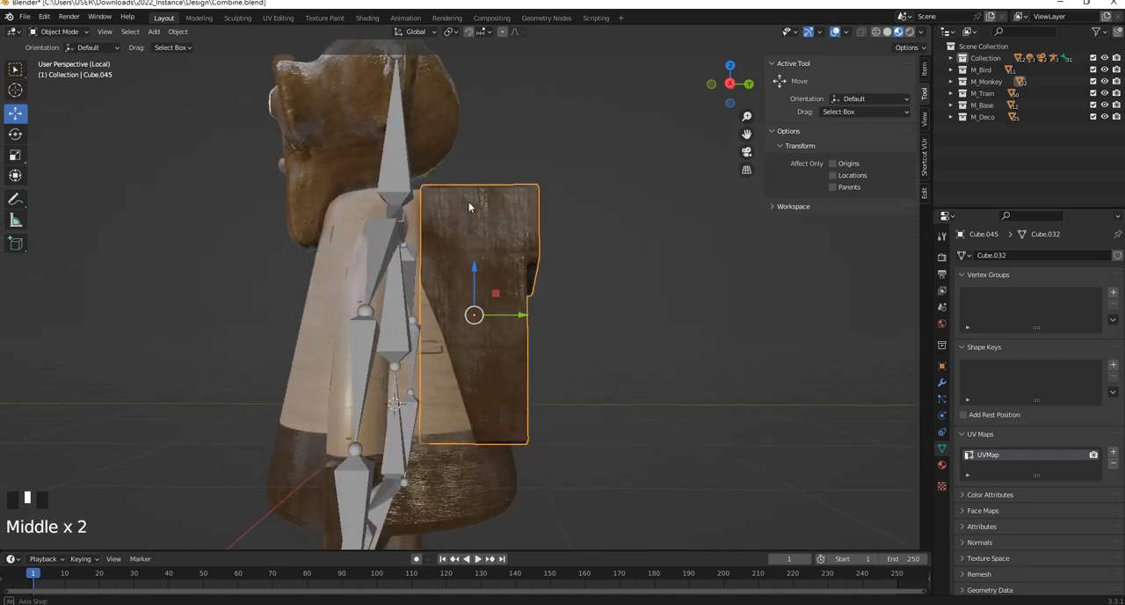
pyautogui.click(406, 297)
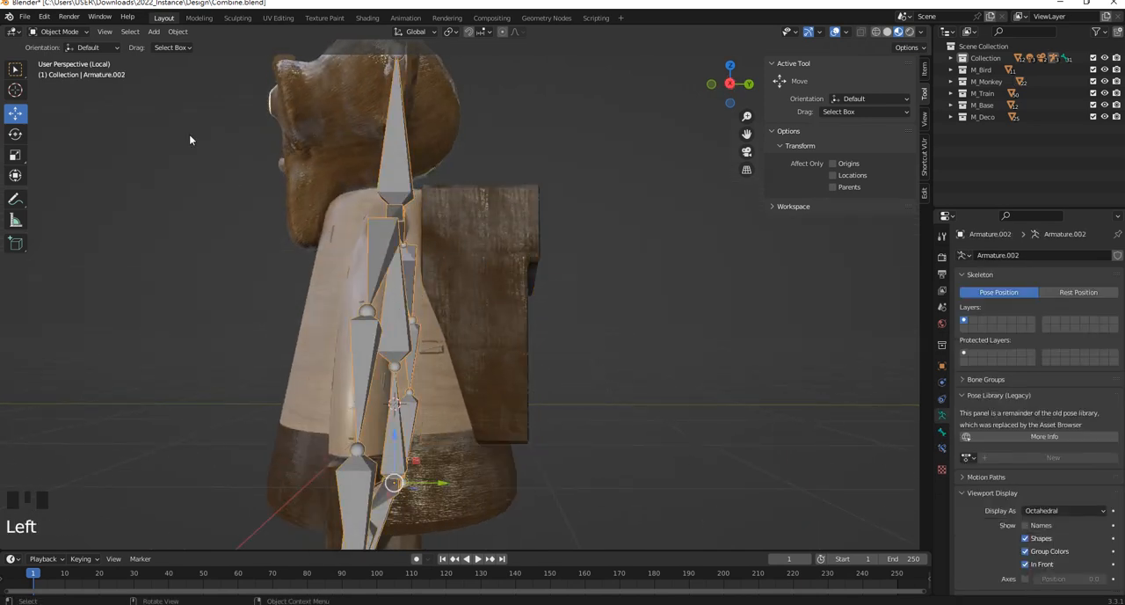
pyautogui.click(62, 33)
pyautogui.click(513, 228)
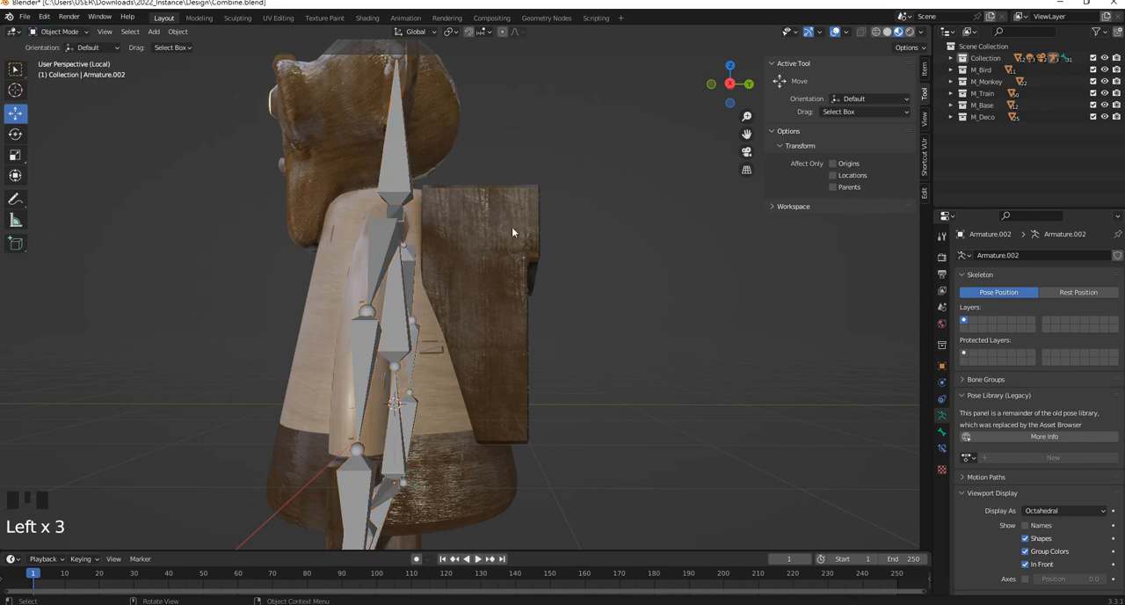
# Select the backpack with the armature, and in Pose Mode parent it to the spine bone Bone.001 using the Bone option
pyautogui.click(511, 250)
pyautogui.scroll(-1, 166, 129)
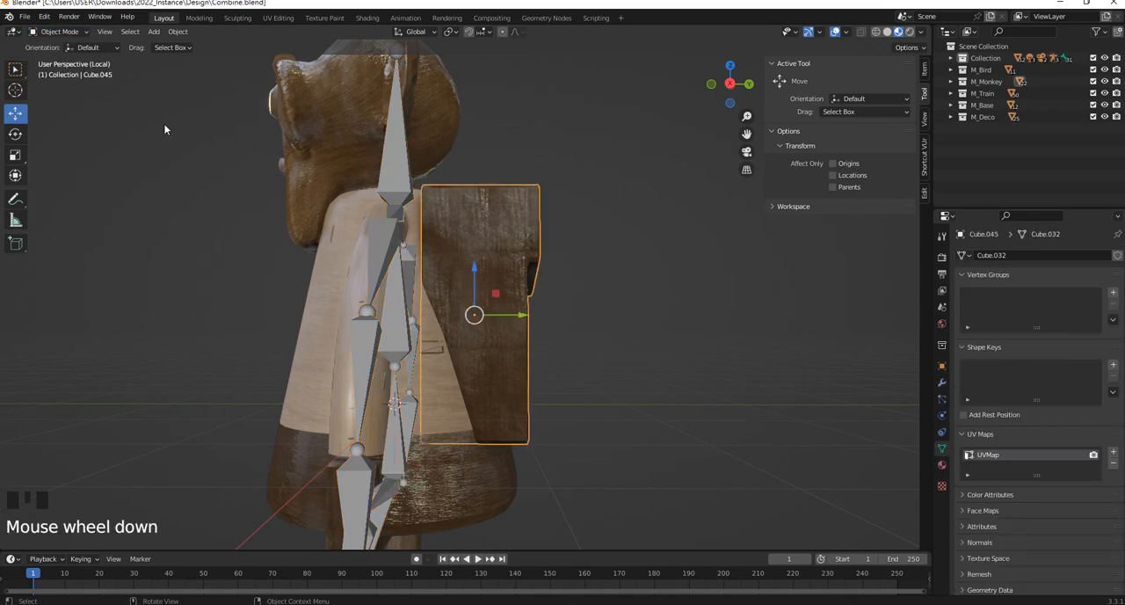
pyautogui.keyDown('shift'); pyautogui.click(402, 176); pyautogui.keyUp('shift')
pyautogui.click(62, 32)
pyautogui.click(54, 66)
pyautogui.scroll(2, 384, 332)
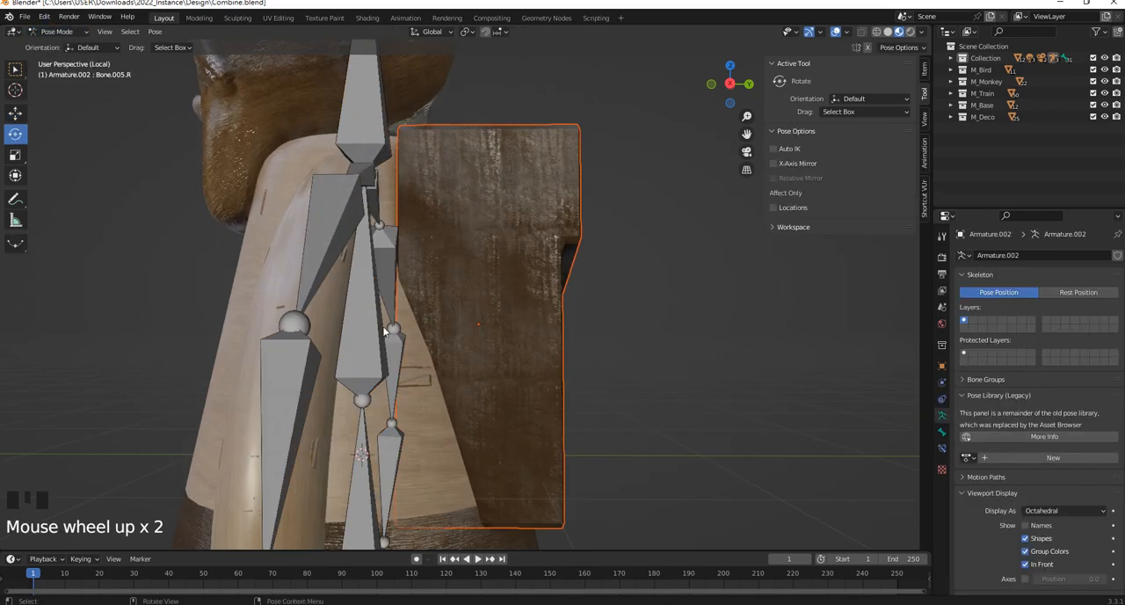
pyautogui.keyDown('shift'); pyautogui.click(354, 310); pyautogui.keyUp('shift')
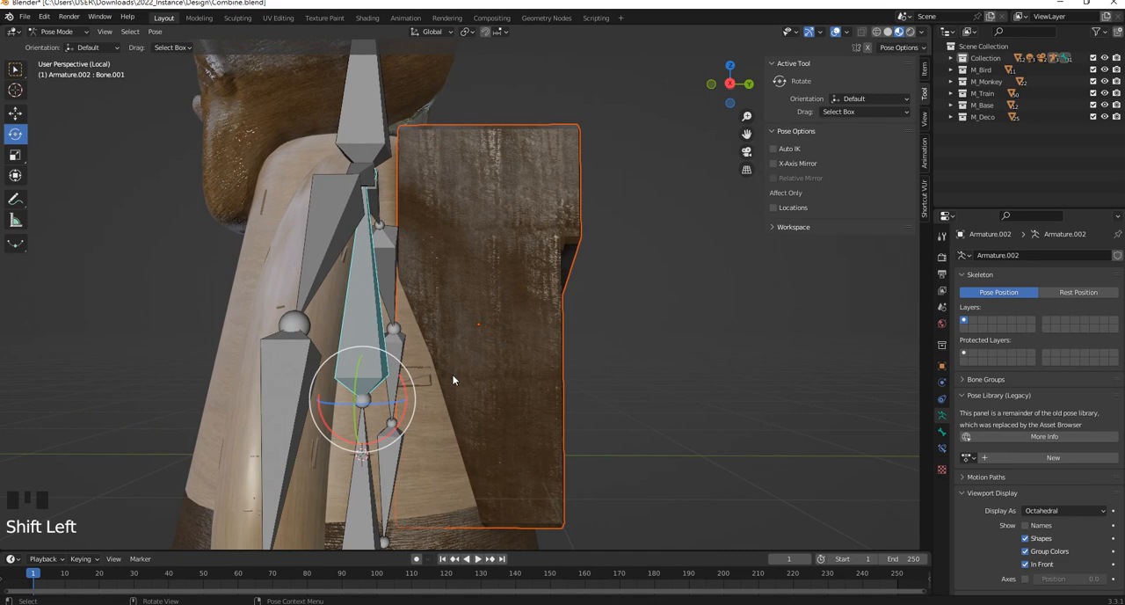
pyautogui.hotkey('ctrl', 'p')
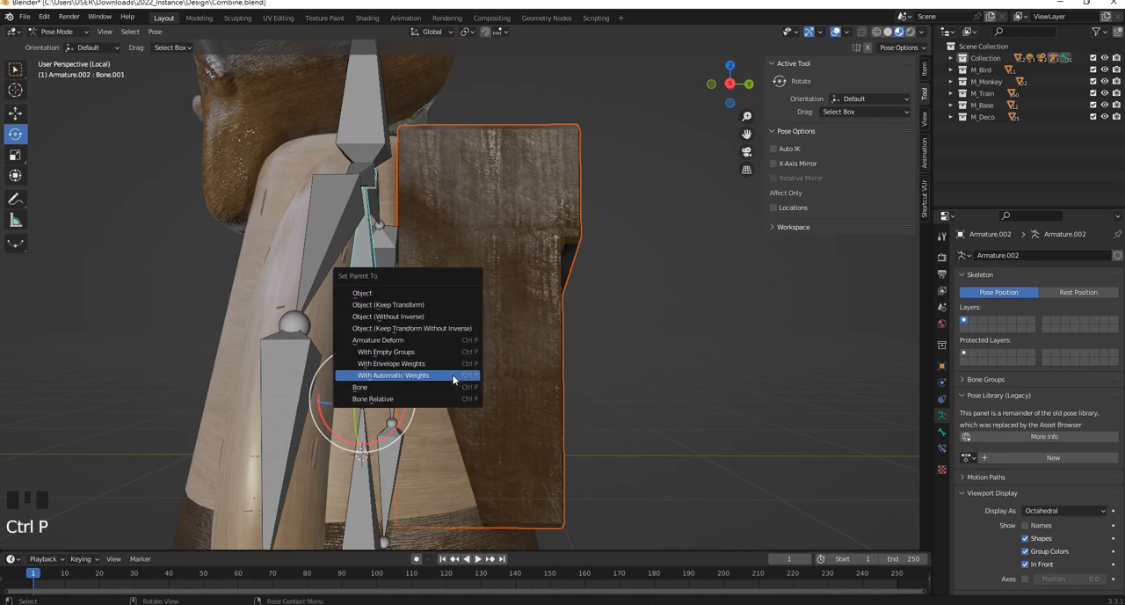
pyautogui.click(424, 387)
pyautogui.click(638, 326)
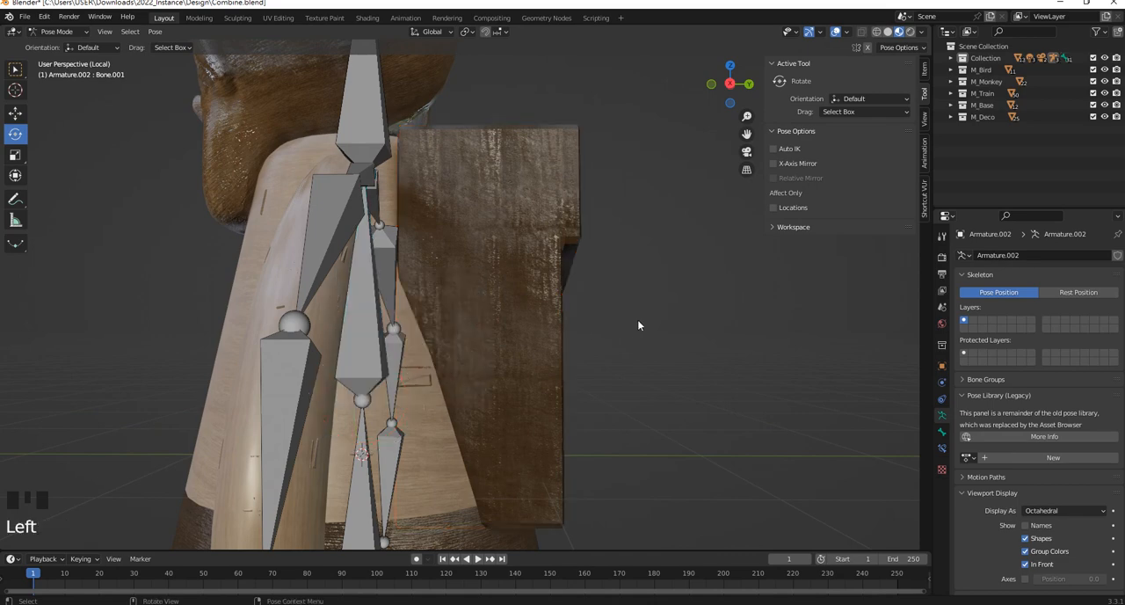
# Select all bones of the armature and enable Deform for all of them in the bone properties
pyautogui.click(378, 301)
pyautogui.scroll(-1, 397, 336)
pyautogui.moveTo(421, 367); pyautogui.dragTo(453, 298)
pyautogui.moveTo(452, 297)
pyautogui.mouseDown(button='middle')
pyautogui.moveTo(493, 297)
pyautogui.moveTo(457, 309)
pyautogui.moveTo(442, 290)
pyautogui.mouseUp(button='middle')
pyautogui.scroll(-2, 445, 313)
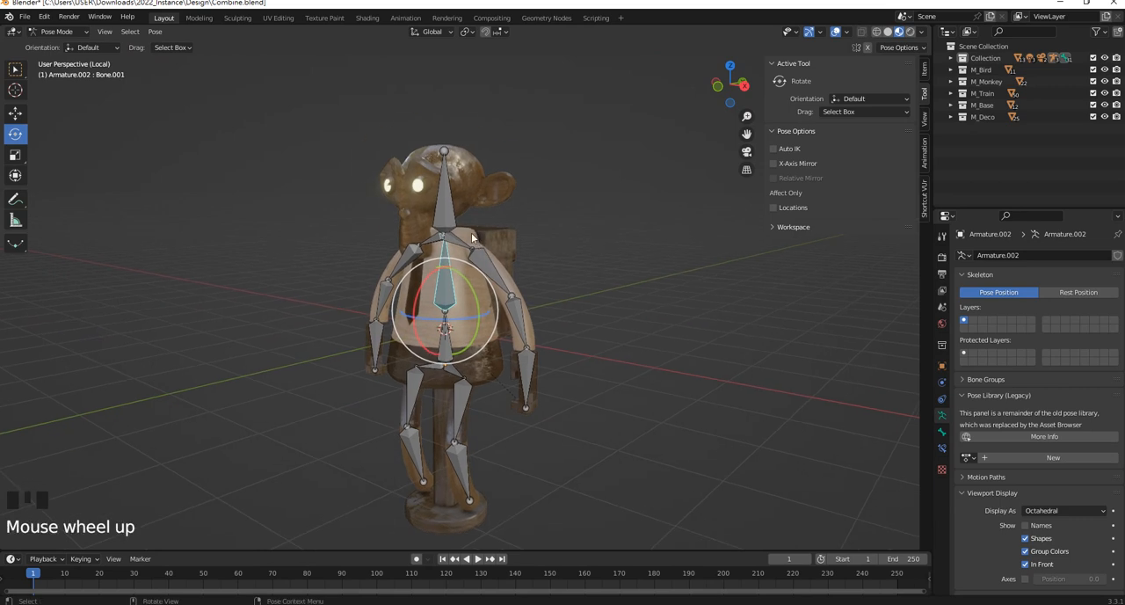
pyautogui.click(441, 201)
pyautogui.scroll(-1, 575, 318)
pyautogui.moveTo(575, 319); pyautogui.dragTo(311, 149, button='middle')
pyautogui.moveTo(308, 140); pyautogui.dragTo(597, 478)
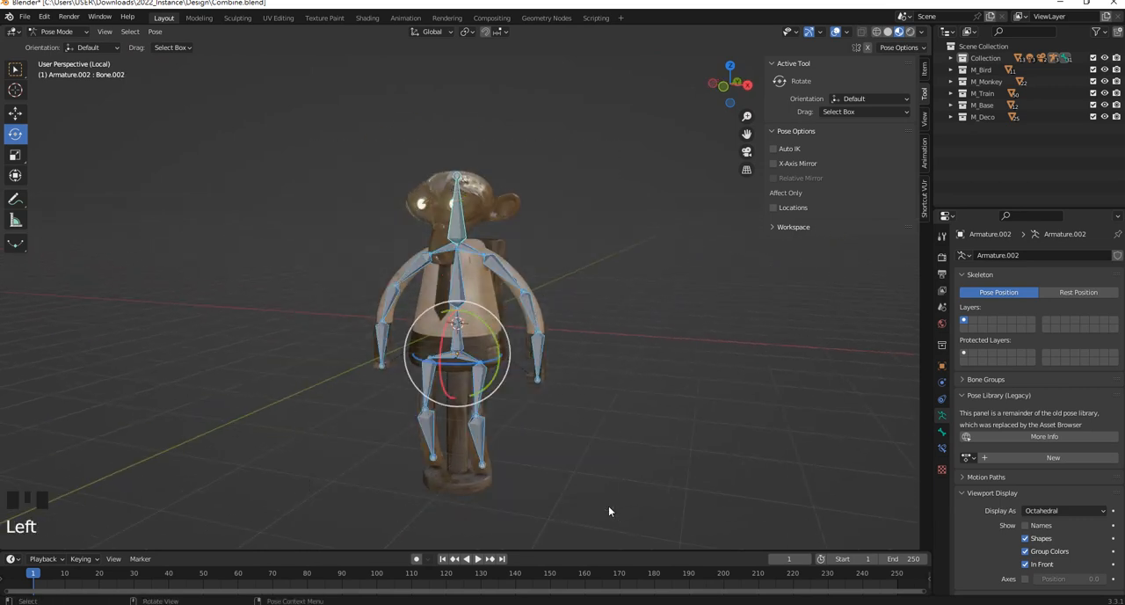
pyautogui.click(943, 433)
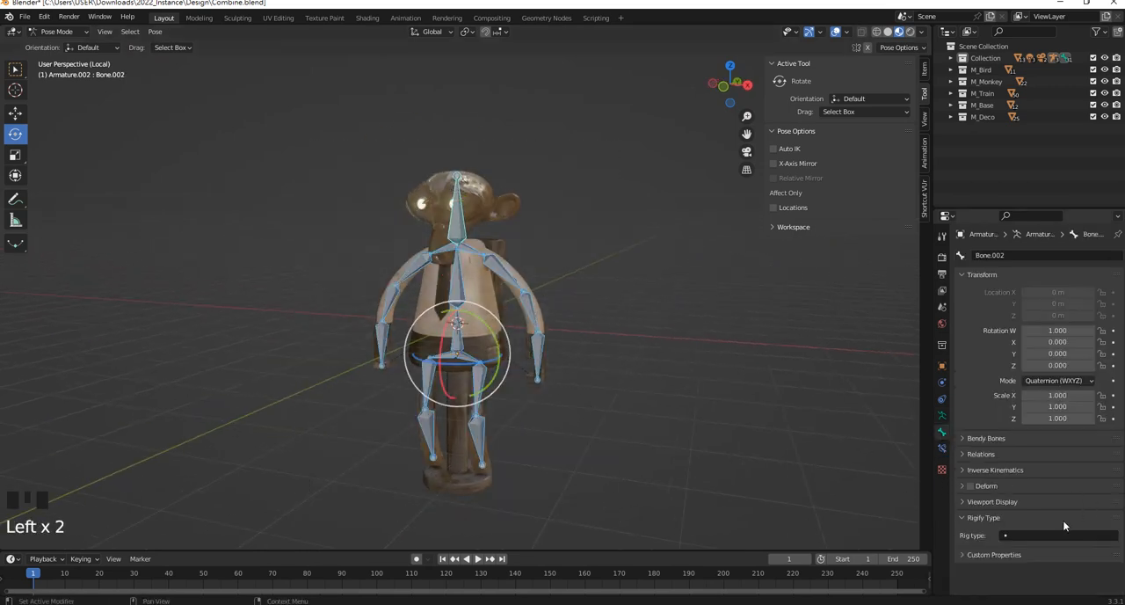
pyautogui.click(971, 488)
pyautogui.click(672, 445)
# Test-rotate the spine bone Bone.001 to check that the torso and backpack follow, and undo the rotation
pyautogui.moveTo(672, 445); pyautogui.dragTo(423, 270, button='middle')
pyautogui.click(423, 270)
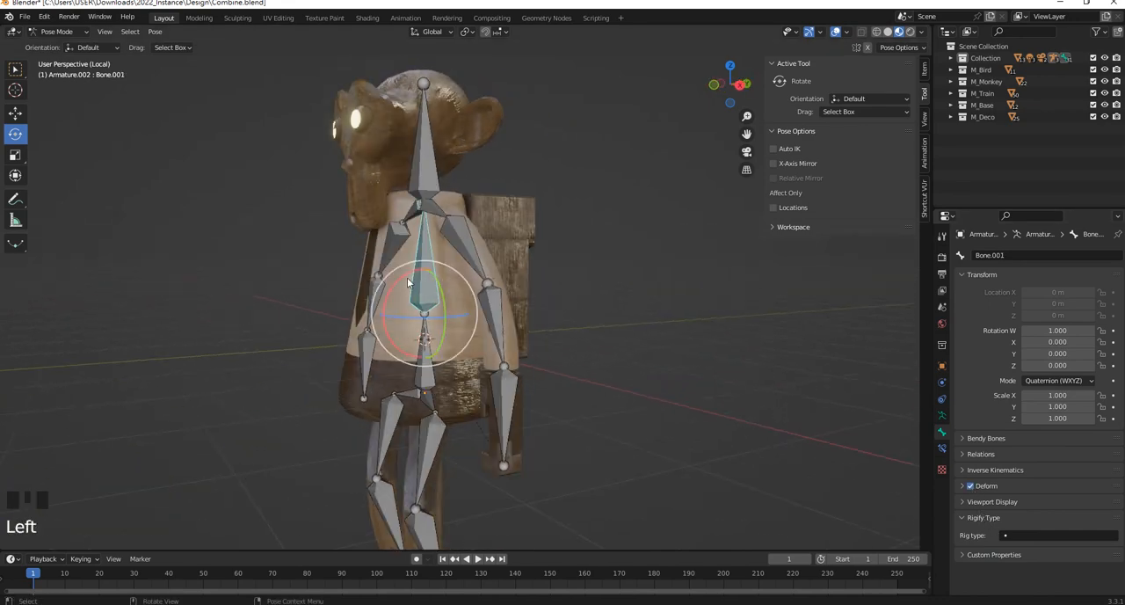
pyautogui.moveTo(397, 278)
pyautogui.mouseDown()
pyautogui.moveTo(385, 286)
pyautogui.moveTo(435, 265)
pyautogui.moveTo(396, 270)
pyautogui.mouseUp()
pyautogui.click(438, 304)
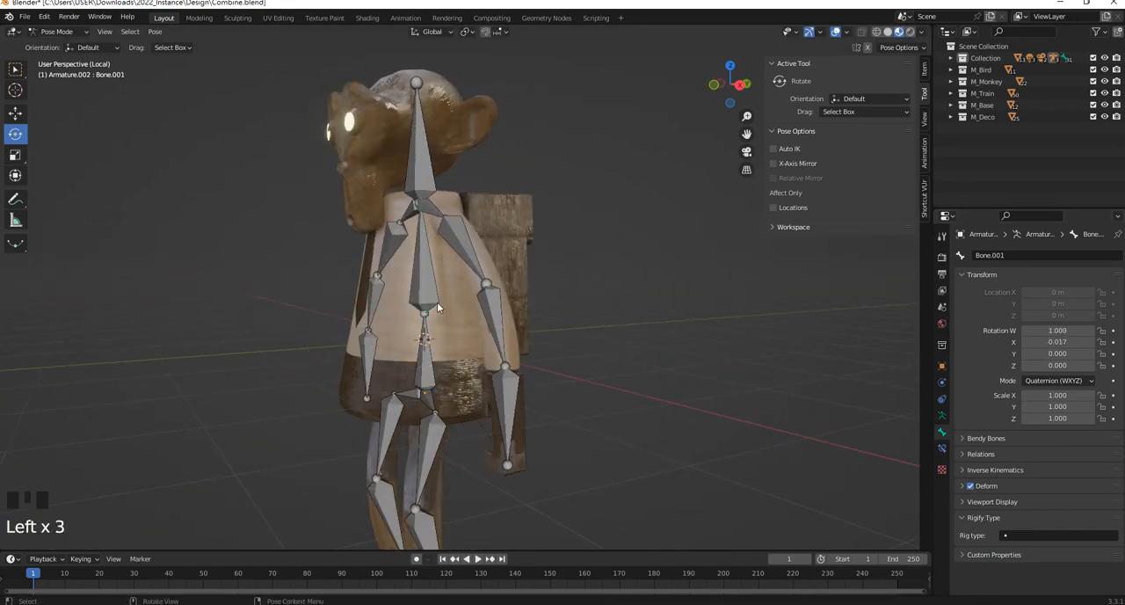
pyautogui.hotkey('ctrl', 'z')
pyautogui.moveTo(438, 303); pyautogui.dragTo(608, 320, button='middle')
pyautogui.click(666, 264)
# Test-rotate the head bone Bone.002 and undo the rotation
pyautogui.scroll(-2, 666, 263)
pyautogui.moveTo(666, 266); pyautogui.dragTo(541, 320, button='middle')
pyautogui.scroll(-1, 457, 274)
pyautogui.scroll(3, 456, 274)
pyautogui.click(436, 160)
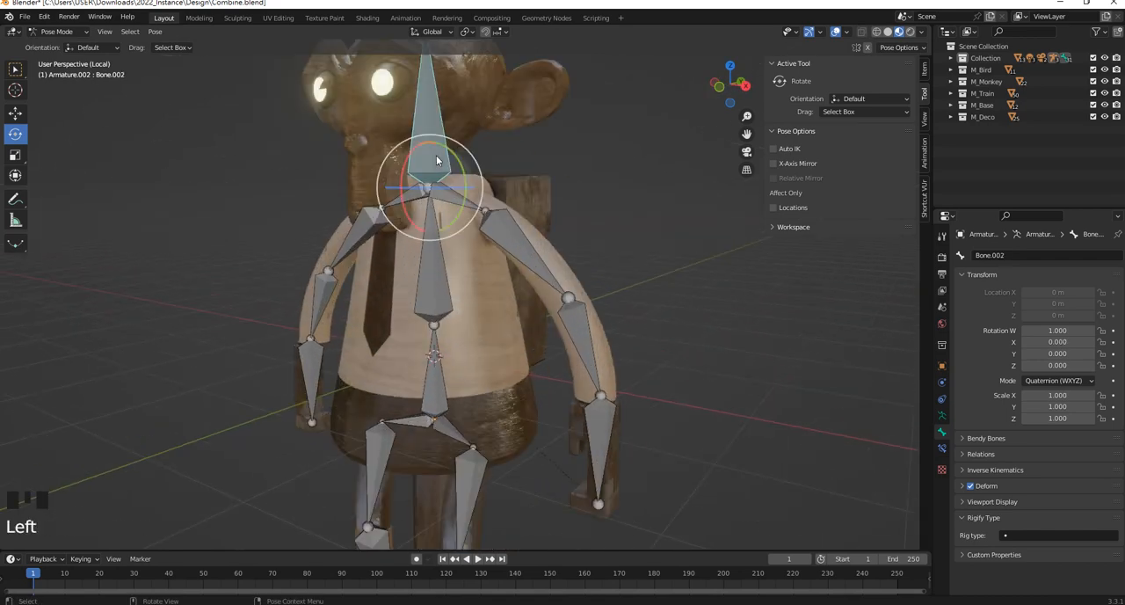
pyautogui.keyDown('shift'); pyautogui.moveTo(437, 160); pyautogui.dragTo(422, 295, button='middle'); pyautogui.keyUp('shift')
pyautogui.moveTo(412, 303)
pyautogui.mouseDown()
pyautogui.moveTo(407, 285)
pyautogui.moveTo(400, 297)
pyautogui.moveTo(422, 276)
pyautogui.moveTo(410, 285)
pyautogui.mouseUp()
pyautogui.hotkey('ctrl', 'z')
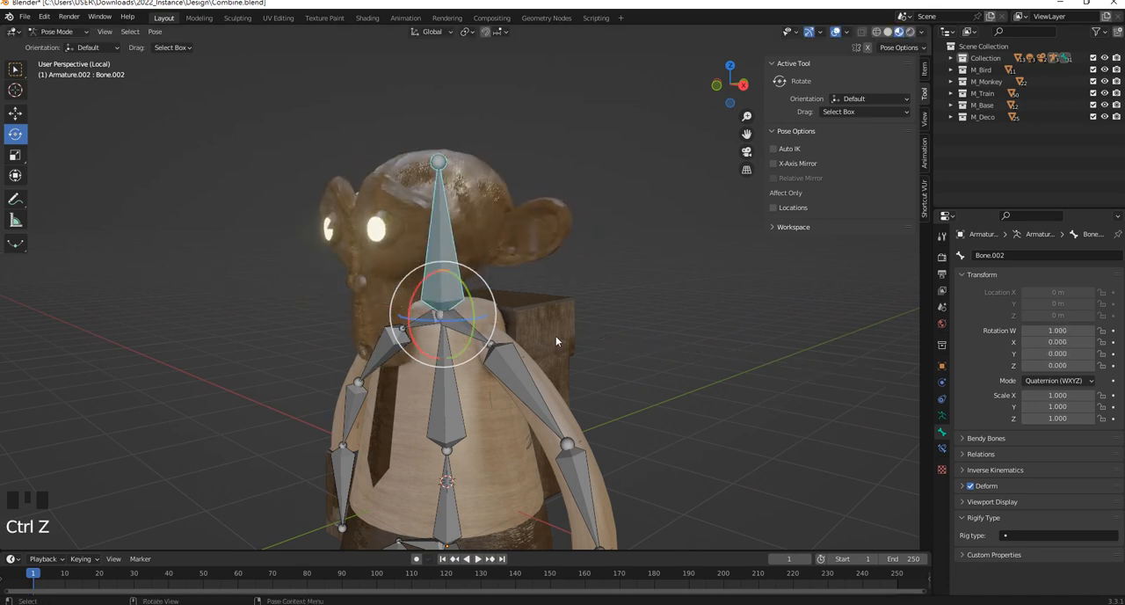
# Test-rotate individual limb bones, including the hand bone Bone.006.L, undoing each rotation and clearing the selection
pyautogui.moveTo(556, 335); pyautogui.dragTo(514, 235, button='middle')
pyautogui.click(514, 236)
pyautogui.moveTo(495, 209); pyautogui.dragTo(482, 182)
pyautogui.hotkey('ctrl', 'z')
pyautogui.click(576, 496)
pyautogui.moveTo(576, 497); pyautogui.dragTo(454, 437, button='middle')
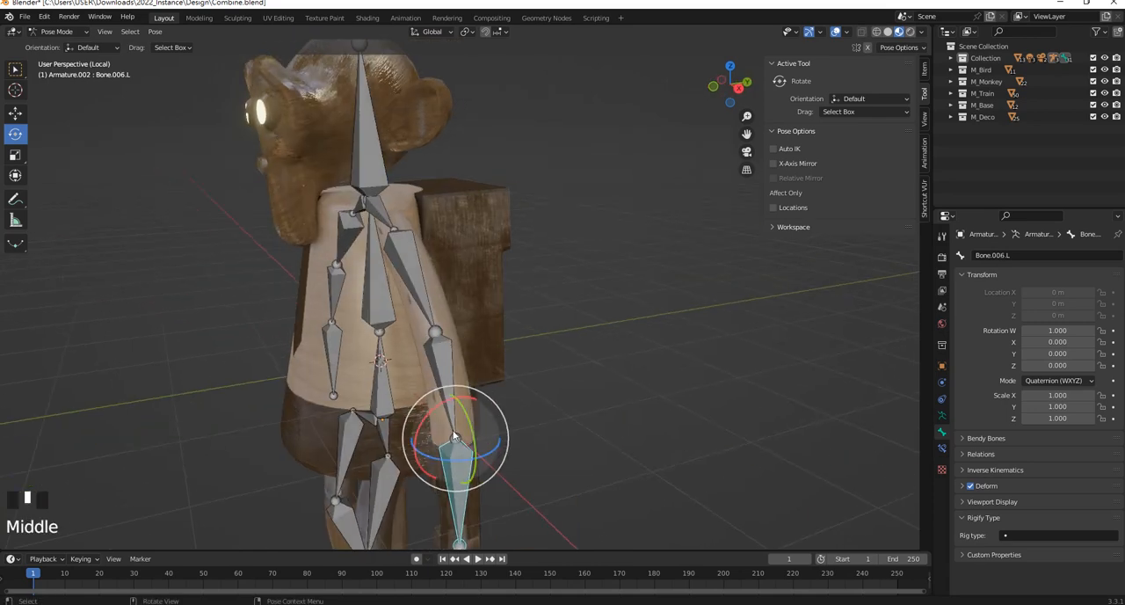
pyautogui.moveTo(434, 423); pyautogui.dragTo(497, 417)
pyautogui.hotkey('ctrl', 'z')
pyautogui.keyDown('shift'); pyautogui.moveTo(341, 454); pyautogui.dragTo(465, 298, button='middle'); pyautogui.keyUp('shift')
pyautogui.click(387, 337)
pyautogui.moveTo(368, 280)
pyautogui.mouseDown()
pyautogui.moveTo(381, 264)
pyautogui.moveTo(371, 285)
pyautogui.mouseUp()
pyautogui.hotkey('ctrl', 'z')
pyautogui.click(301, 365)
# Test-rotate the upper spine bone Bone.001 from the front, restore its pose and deselect it
pyautogui.scroll(-1, 405, 328)
pyautogui.moveTo(418, 318); pyautogui.dragTo(468, 311, button='middle')
pyautogui.click(458, 200)
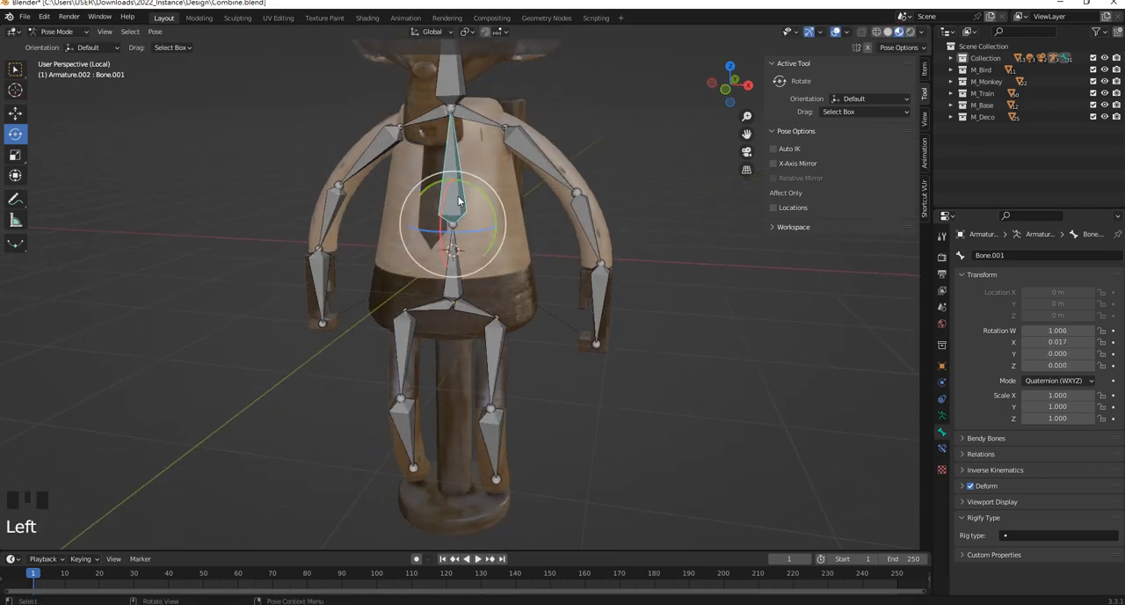
pyautogui.moveTo(458, 200); pyautogui.dragTo(422, 204, button='middle')
pyautogui.moveTo(413, 218); pyautogui.dragTo(395, 217)
pyautogui.moveTo(436, 189)
pyautogui.mouseDown()
pyautogui.moveTo(409, 214)
pyautogui.moveTo(420, 197)
pyautogui.mouseUp()
pyautogui.keyDown('shift'); pyautogui.moveTo(418, 237); pyautogui.dragTo(517, 221, button='middle'); pyautogui.keyUp('shift')
pyautogui.click(635, 258)
# Select the hip bone Bone.007.L and switch the armature to Edit Mode
pyautogui.scroll(2, 572, 205)
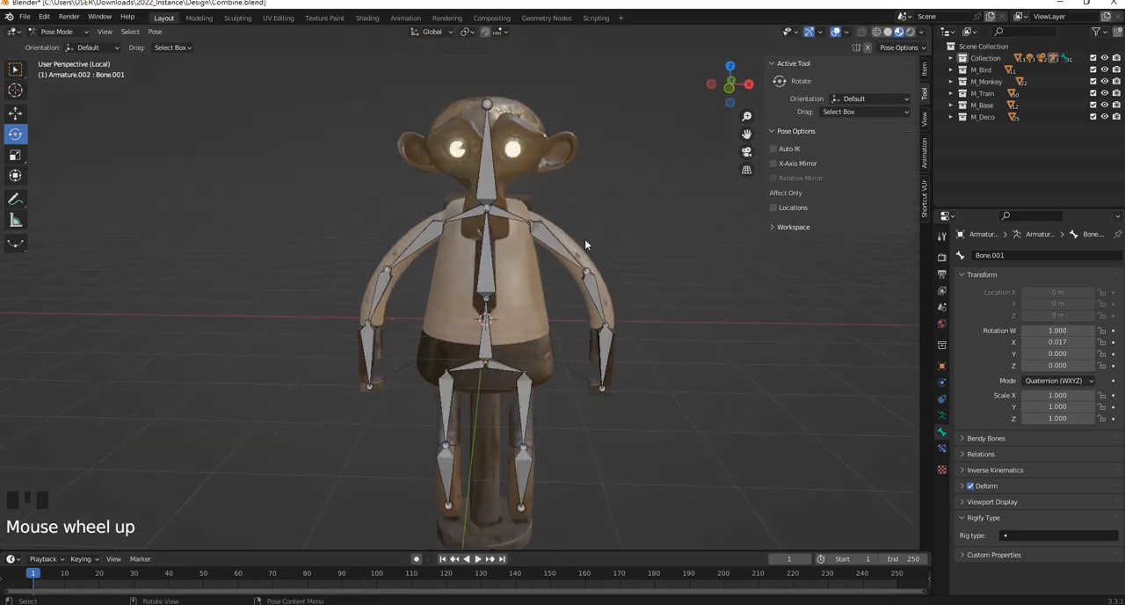
pyautogui.keyDown('shift'); pyautogui.moveTo(543, 356); pyautogui.dragTo(532, 304, button='middle'); pyautogui.keyUp('shift')
pyautogui.scroll(3, 487, 329)
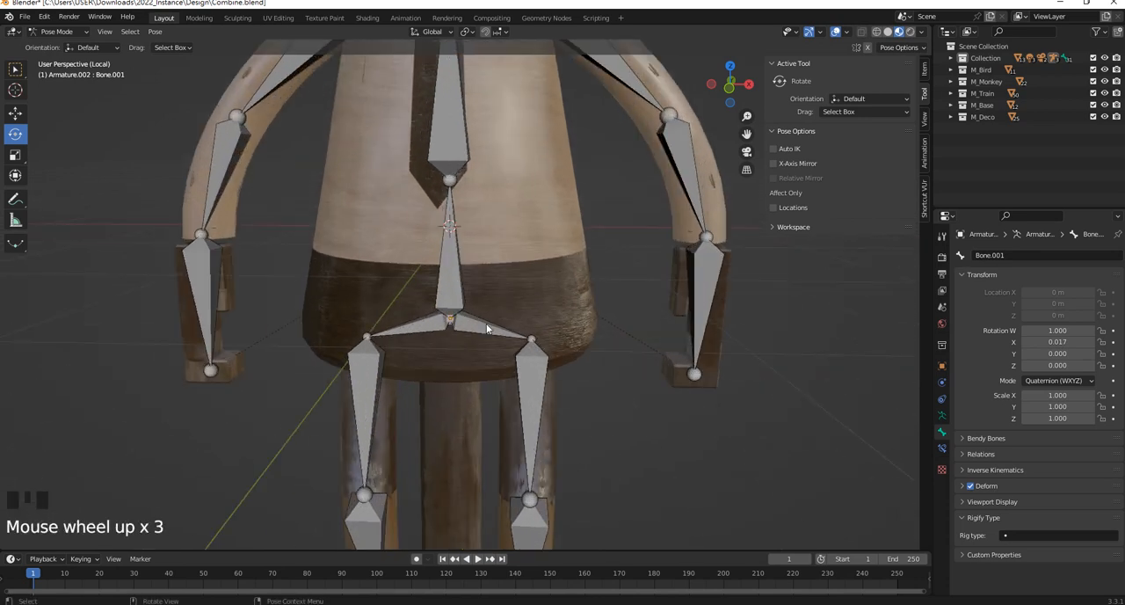
pyautogui.click(483, 324)
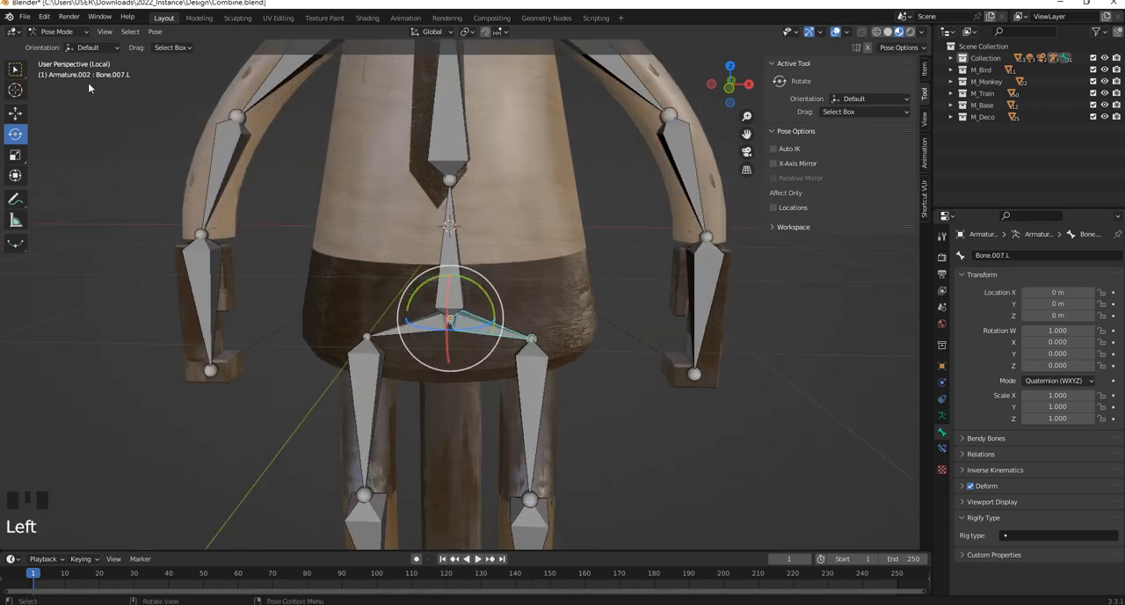
pyautogui.click(58, 32)
pyautogui.click(59, 58)
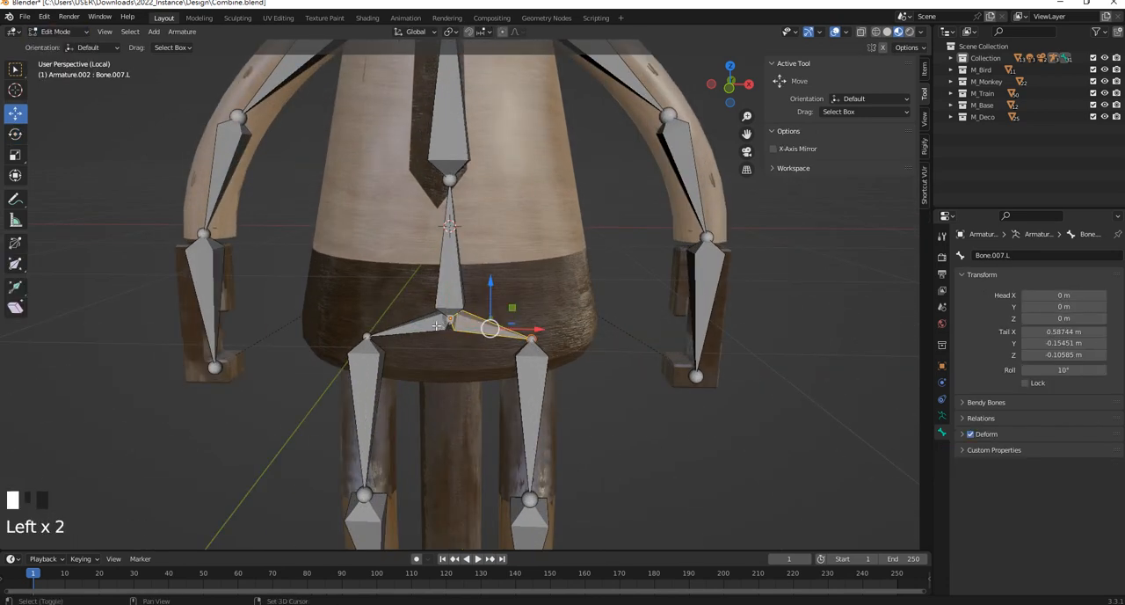
pyautogui.keyDown('shift'); pyautogui.click(449, 327); pyautogui.keyUp('shift')
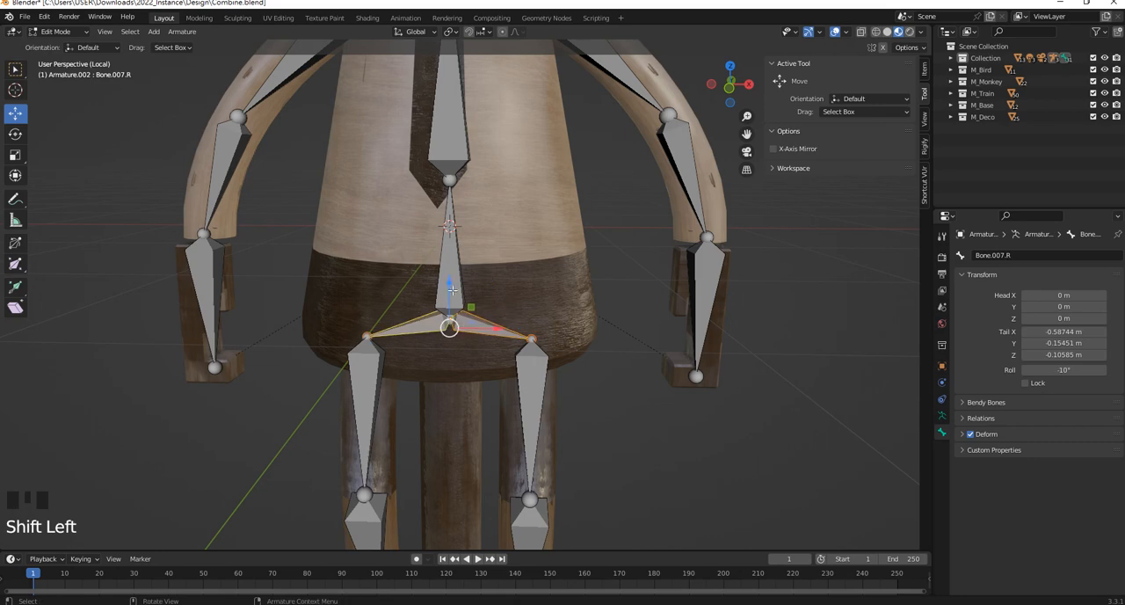
pyautogui.press('Left')
pyautogui.hotkey('ctrl', 'z')
pyautogui.scroll(1, 491, 322)
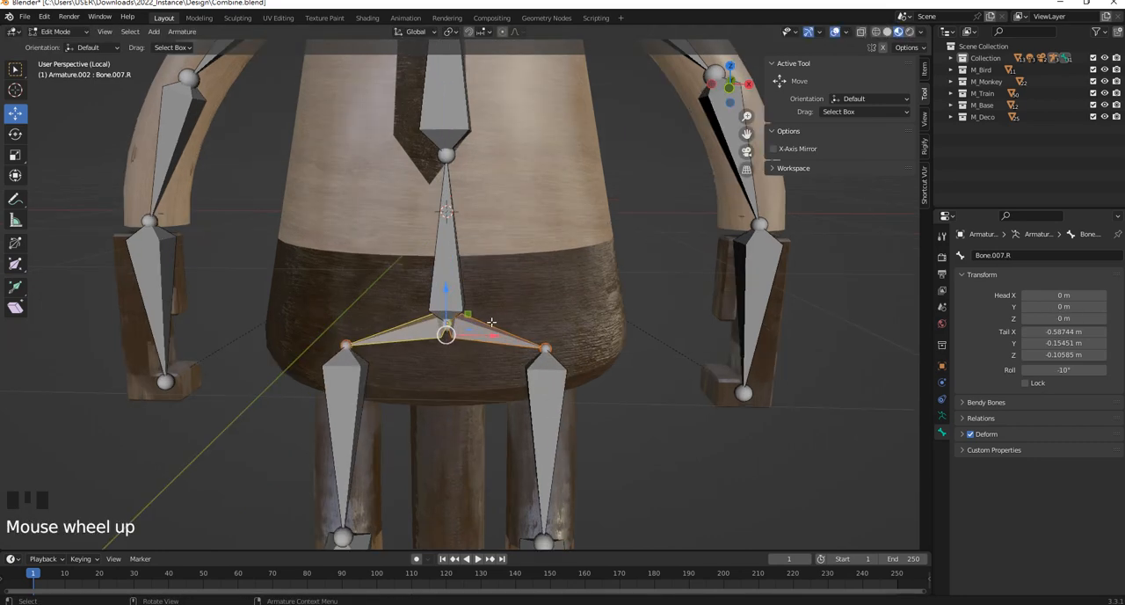
pyautogui.scroll(-1, 492, 323)
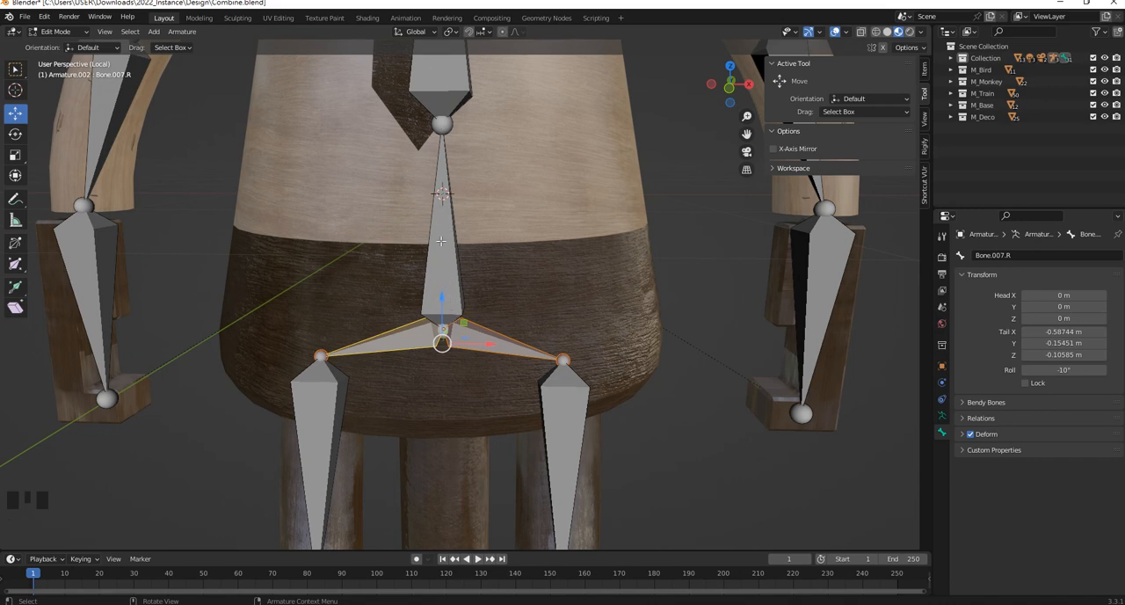
pyautogui.keyDown('shift'); pyautogui.click(451, 280); pyautogui.keyUp('shift')
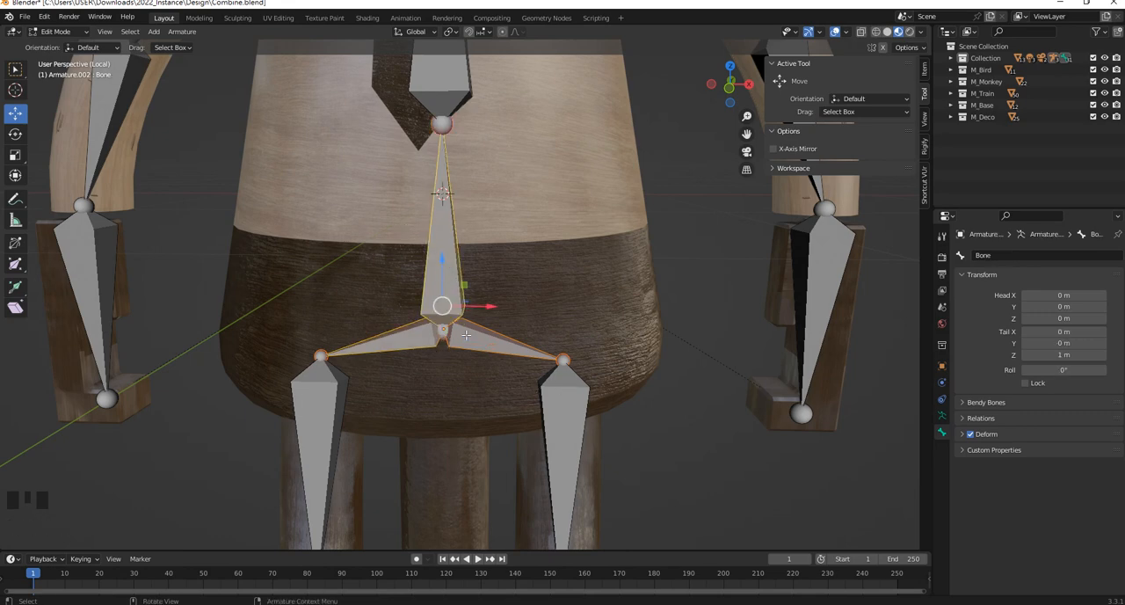
pyautogui.click(703, 295)
# Parent the hip bones Bone.007.L and Bone.007.R to the root bone named Bone using Keep Offset
pyautogui.click(503, 352)
pyautogui.keyDown('shift'); pyautogui.click(436, 305); pyautogui.keyUp('shift')
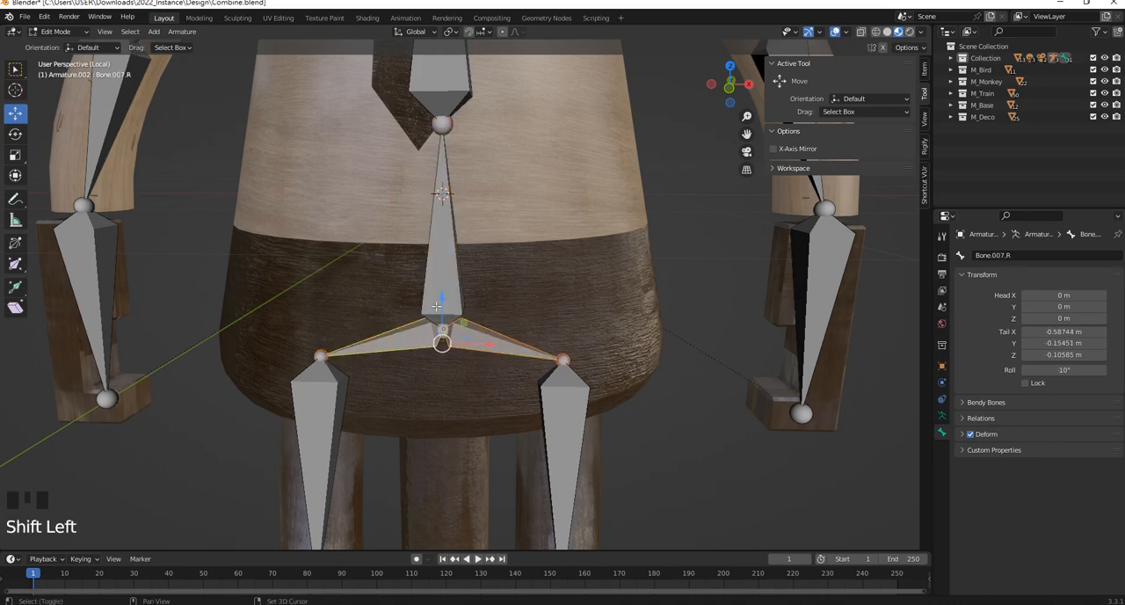
pyautogui.keyDown('shift'); pyautogui.click(437, 303); pyautogui.keyUp('shift')
pyautogui.hotkey('ctrl', 'p')
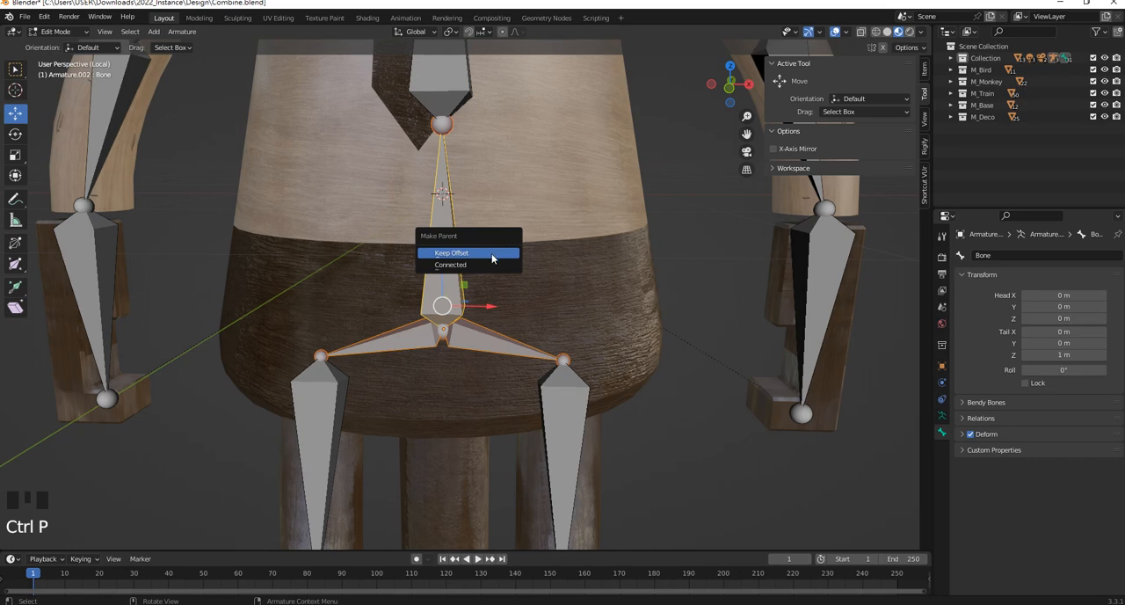
pyautogui.click(494, 253)
# In Pose Mode, test-move the root bone along the Y axis to check that the whole figure follows, and undo the move
pyautogui.moveTo(494, 253); pyautogui.dragTo(290, 211, button='middle')
pyautogui.click(60, 32)
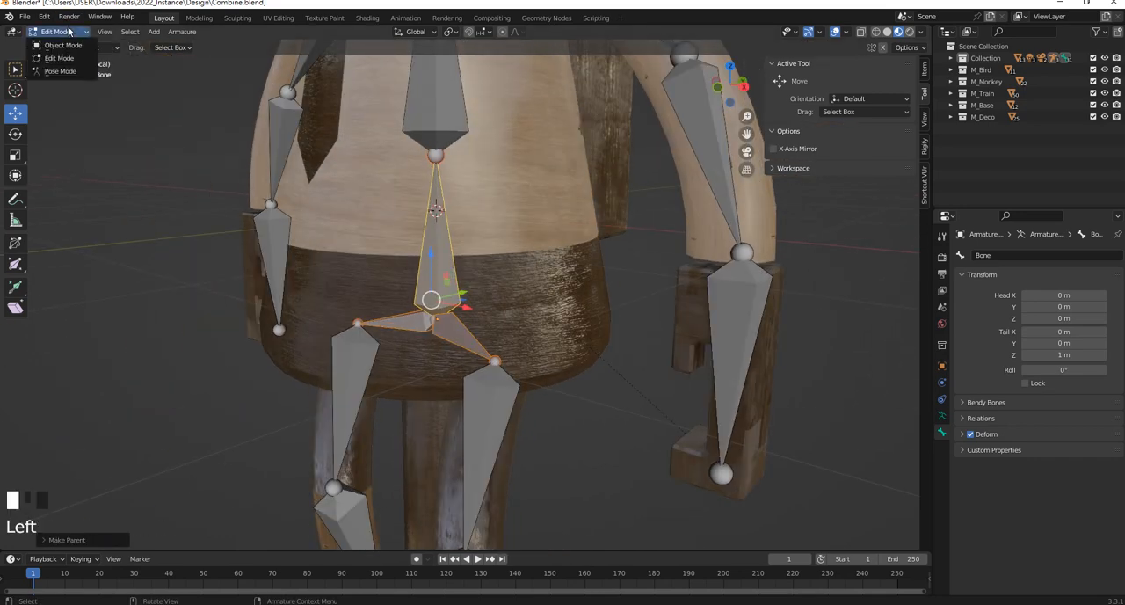
pyautogui.click(74, 71)
pyautogui.scroll(-4, 477, 252)
pyautogui.click(544, 402)
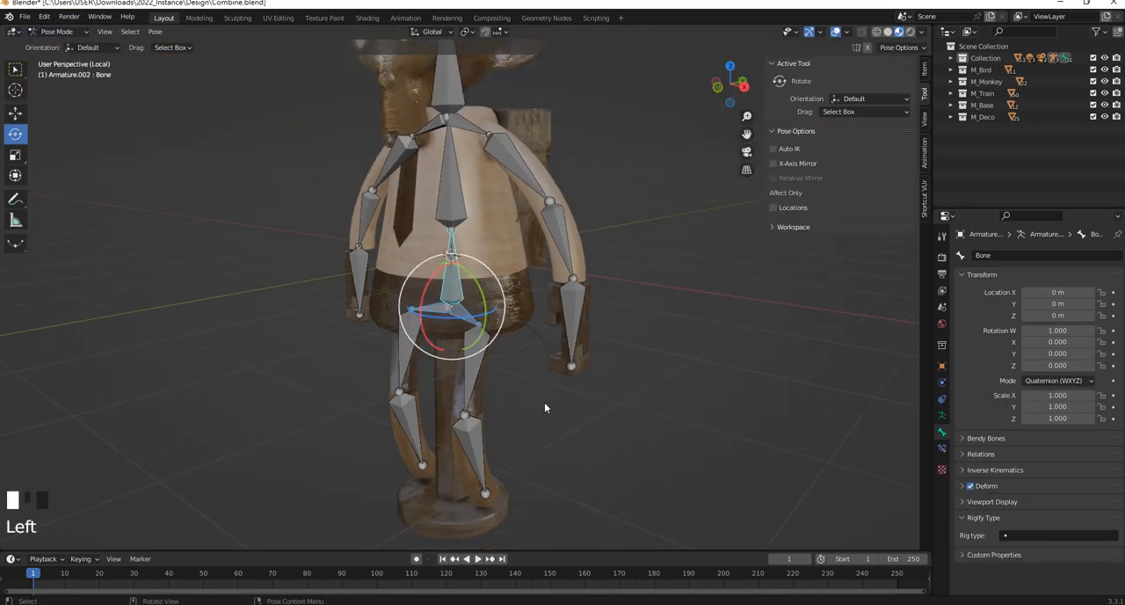
pyautogui.click(452, 286)
pyautogui.click(15, 112)
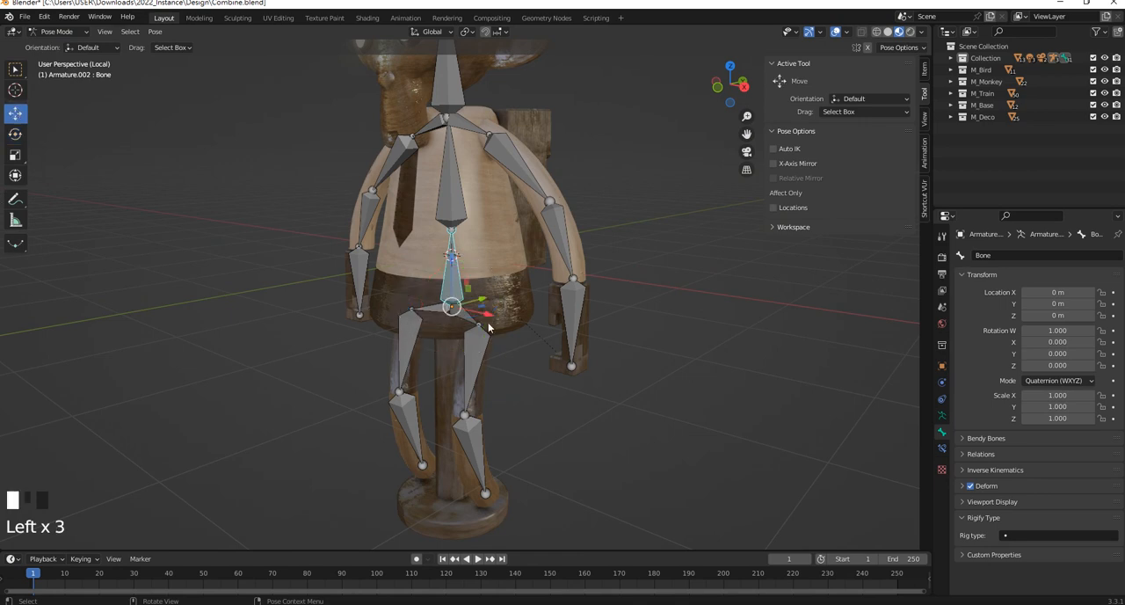
pyautogui.moveTo(487, 306); pyautogui.dragTo(424, 311)
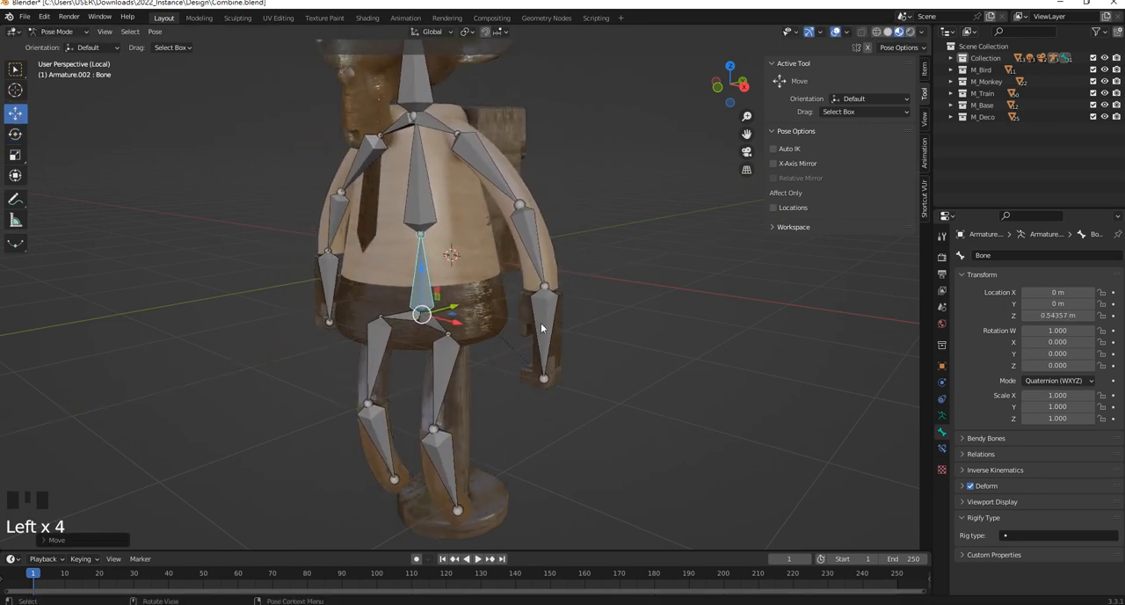
pyautogui.hotkey('ctrl', 'z')
pyautogui.click(565, 456)
# Switch the armature back to Object Mode
pyautogui.moveTo(535, 395); pyautogui.dragTo(573, 394, button='middle')
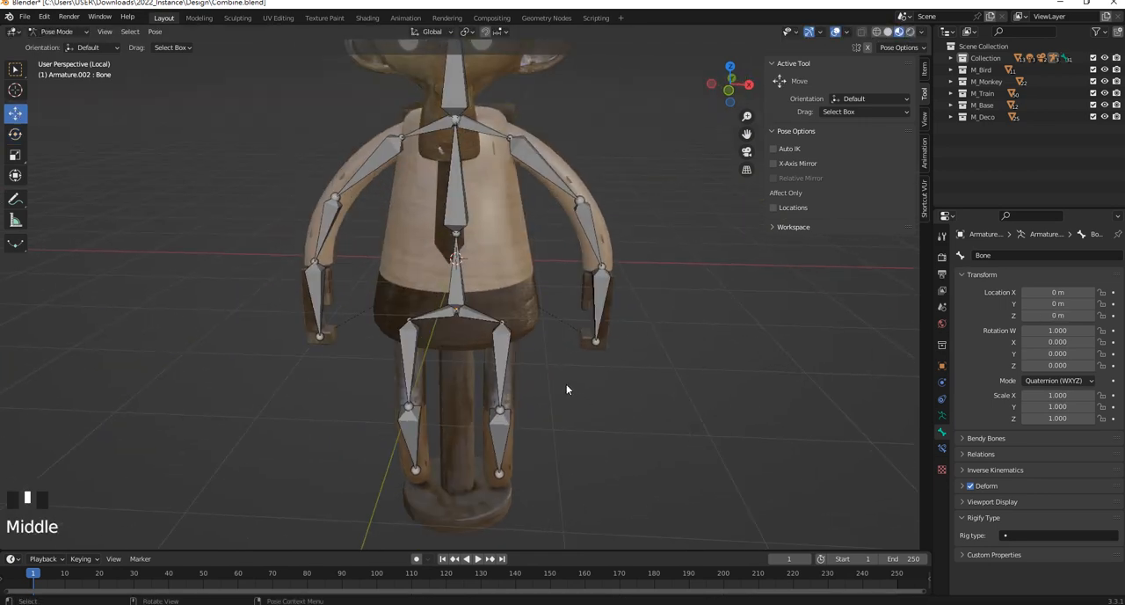
pyautogui.scroll(2, 519, 329)
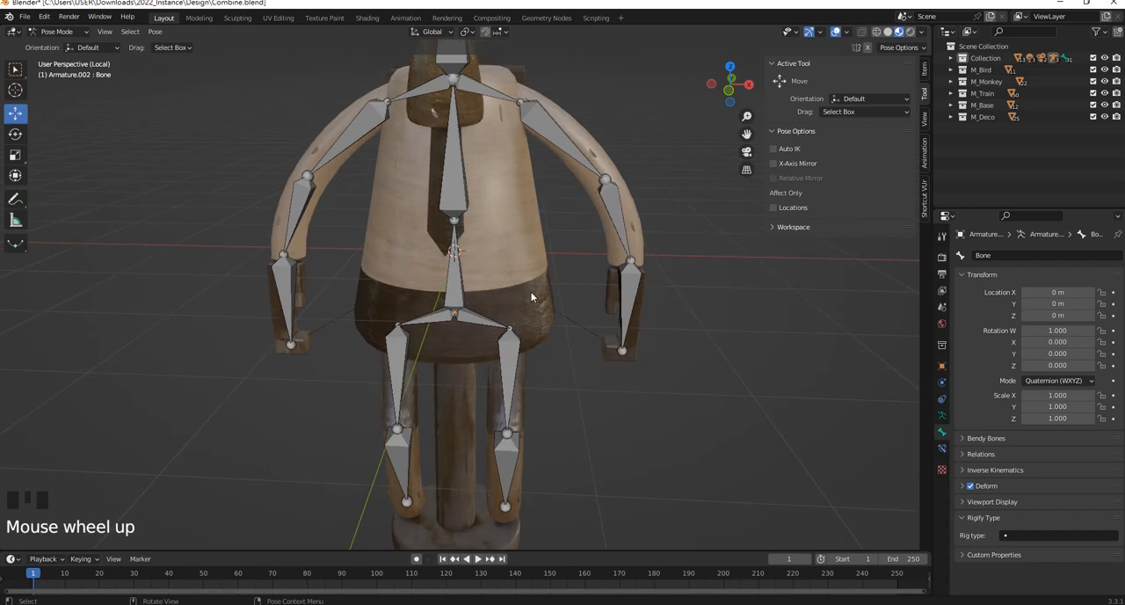
pyautogui.scroll(-4, 510, 261)
pyautogui.scroll(3, 510, 261)
pyautogui.scroll(-2, 514, 261)
pyautogui.moveTo(515, 261); pyautogui.dragTo(513, 259, button='middle')
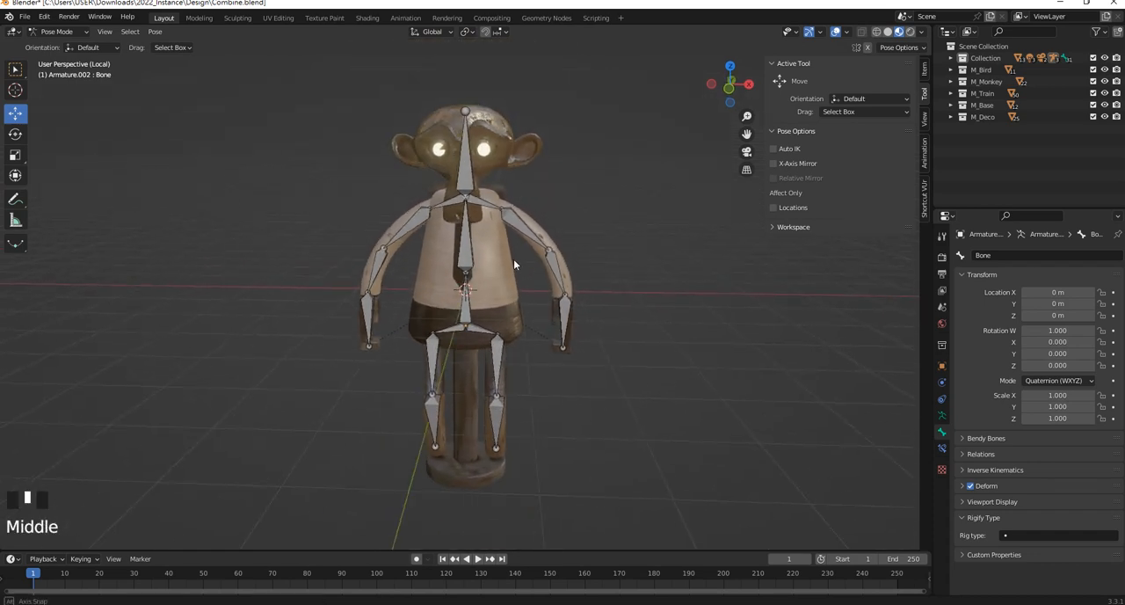
pyautogui.click(79, 35)
pyautogui.click(53, 43)
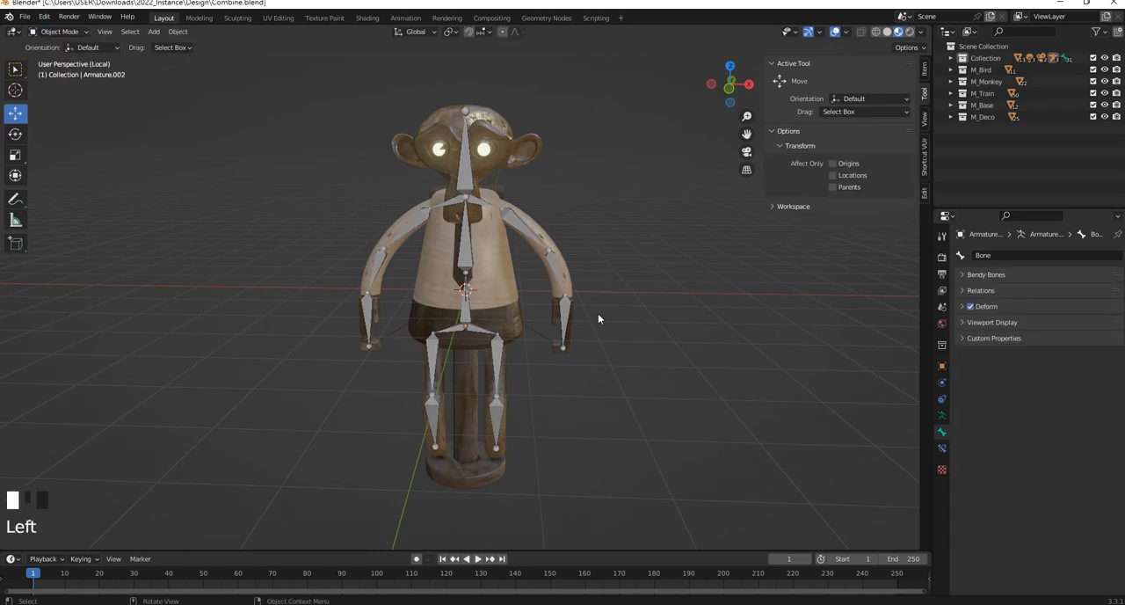
# Select the round base disc Cylinder.018 under the monkey and set its origin to geometry
pyautogui.keyDown('shift'); pyautogui.moveTo(598, 318); pyautogui.dragTo(641, 317, button='middle'); pyautogui.keyUp('shift')
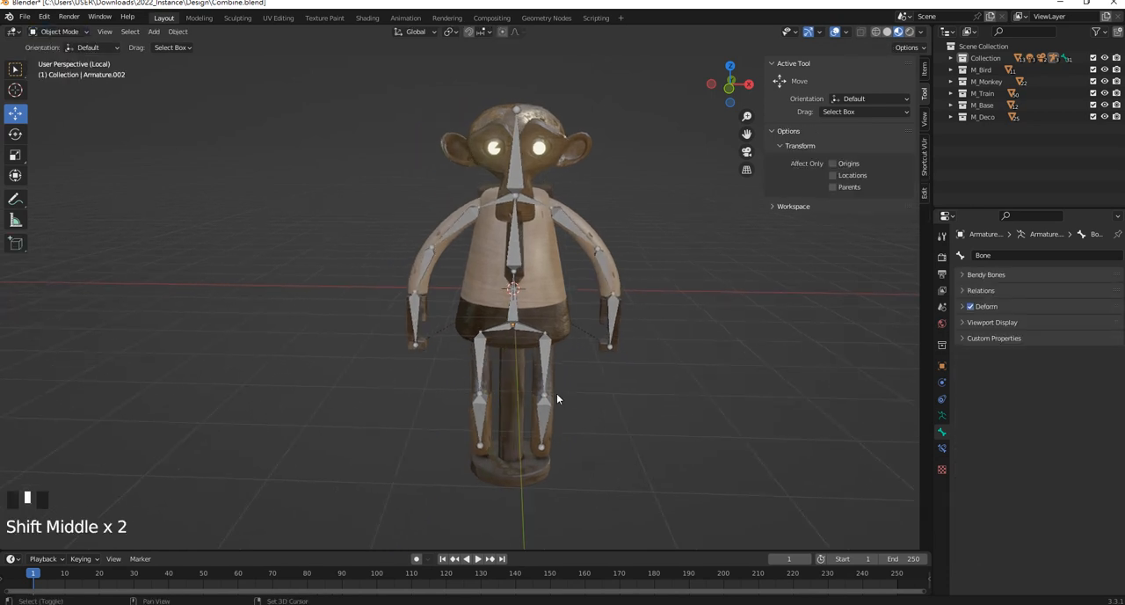
pyautogui.keyDown('shift'); pyautogui.scroll(2, 517, 456); pyautogui.keyUp('shift')
pyautogui.click(528, 465)
pyautogui.keyDown('shift'); pyautogui.moveTo(537, 470); pyautogui.dragTo(476, 404, button='middle'); pyautogui.keyUp('shift')
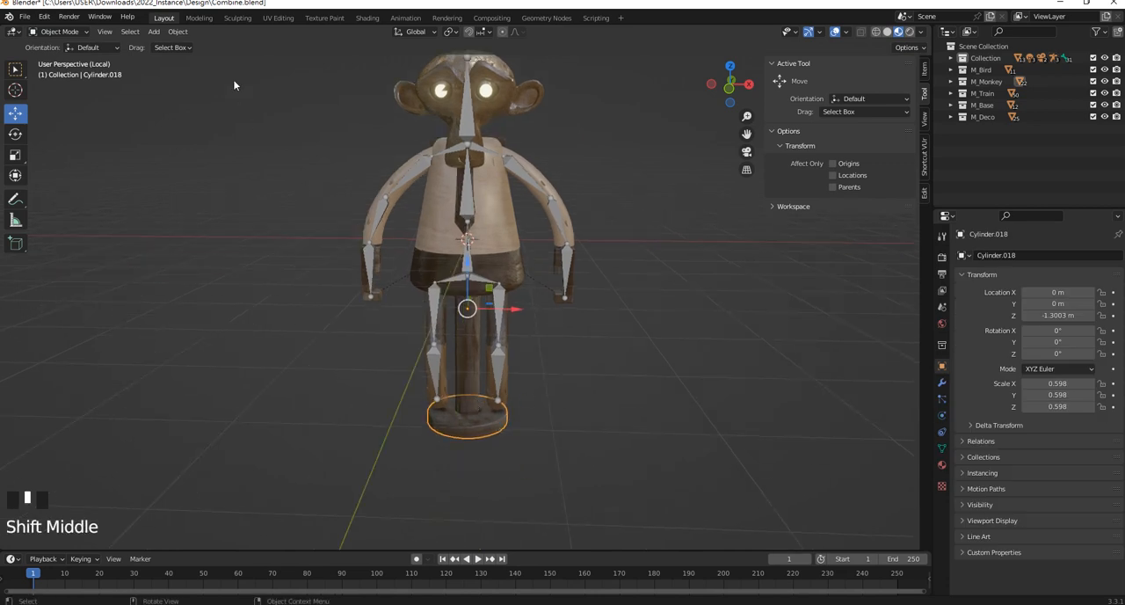
pyautogui.click(178, 32)
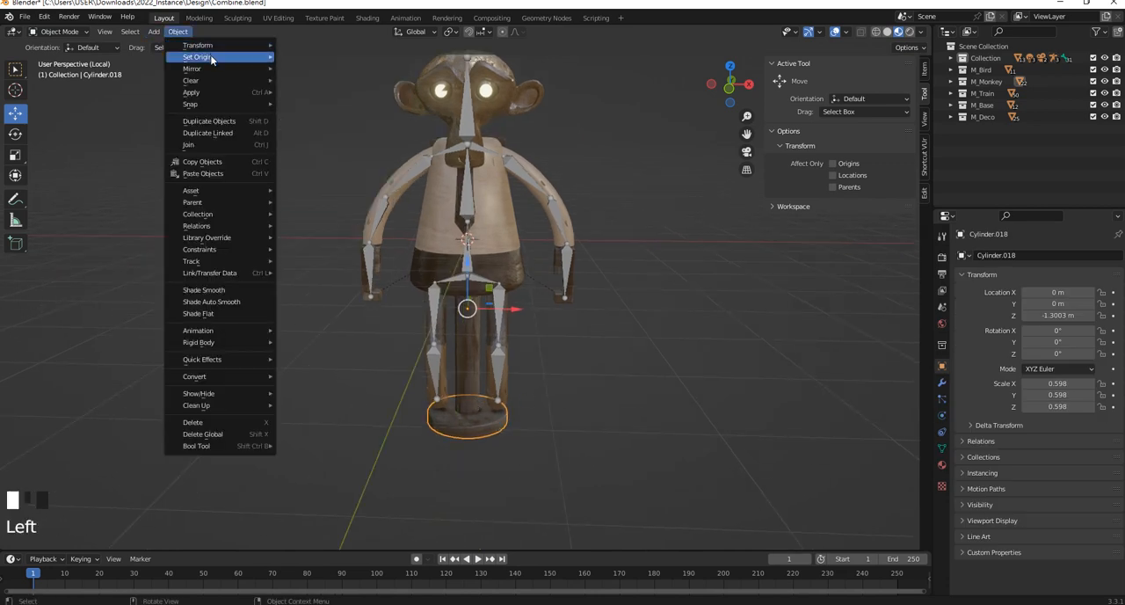
pyautogui.moveTo(211, 59)
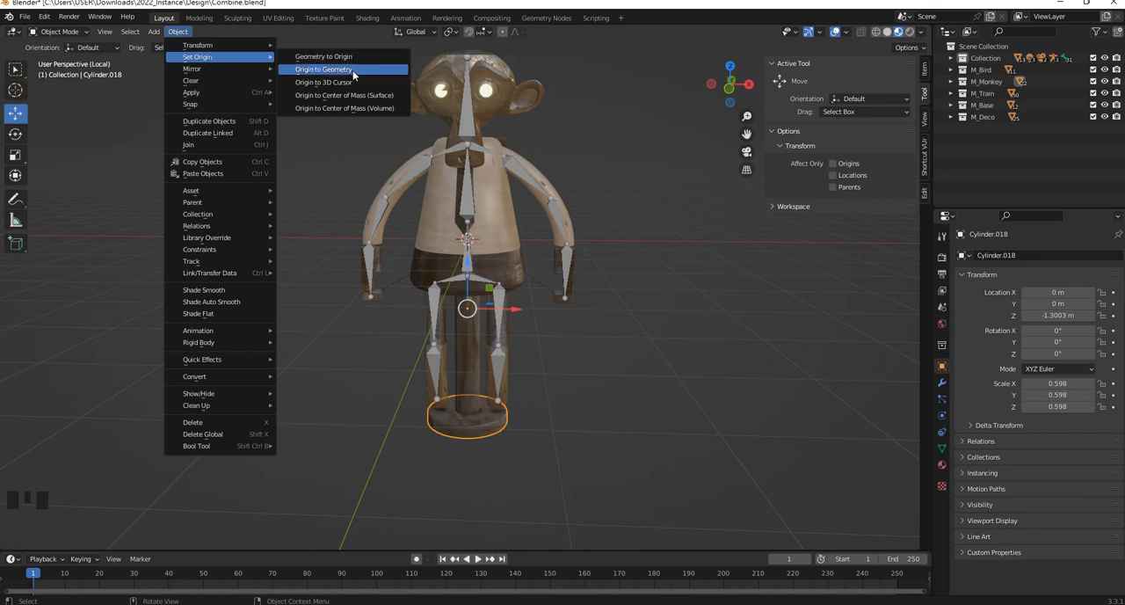
pyautogui.click(324, 69)
# Enlarge the base disc to a scale of about 1.4 on all axes and lower it to about -3.66 m in Z
pyautogui.press('s')
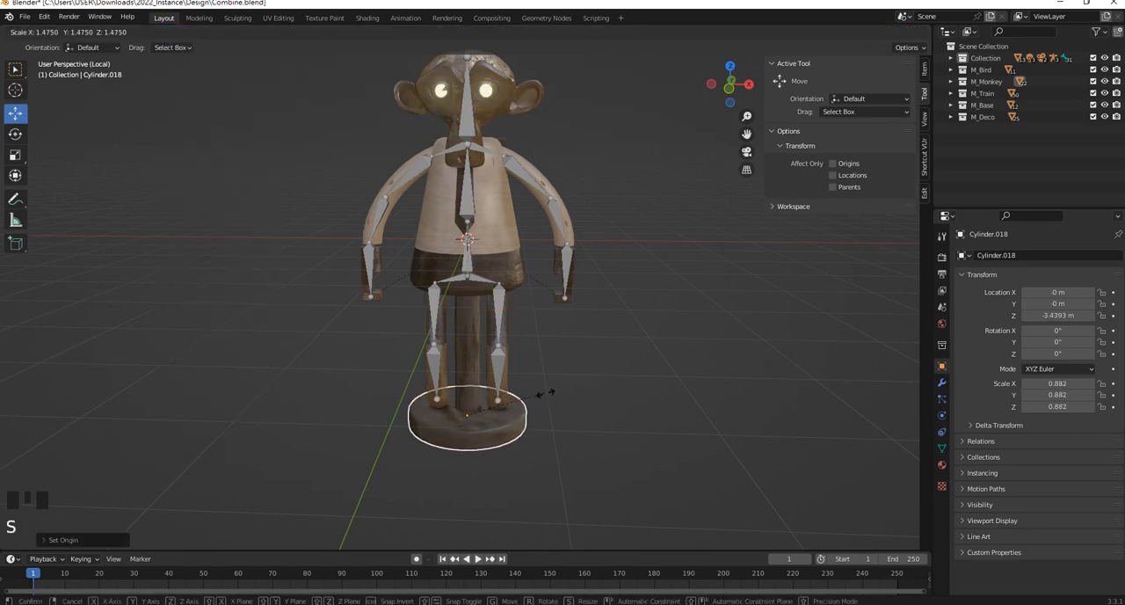
pyautogui.click(594, 403)
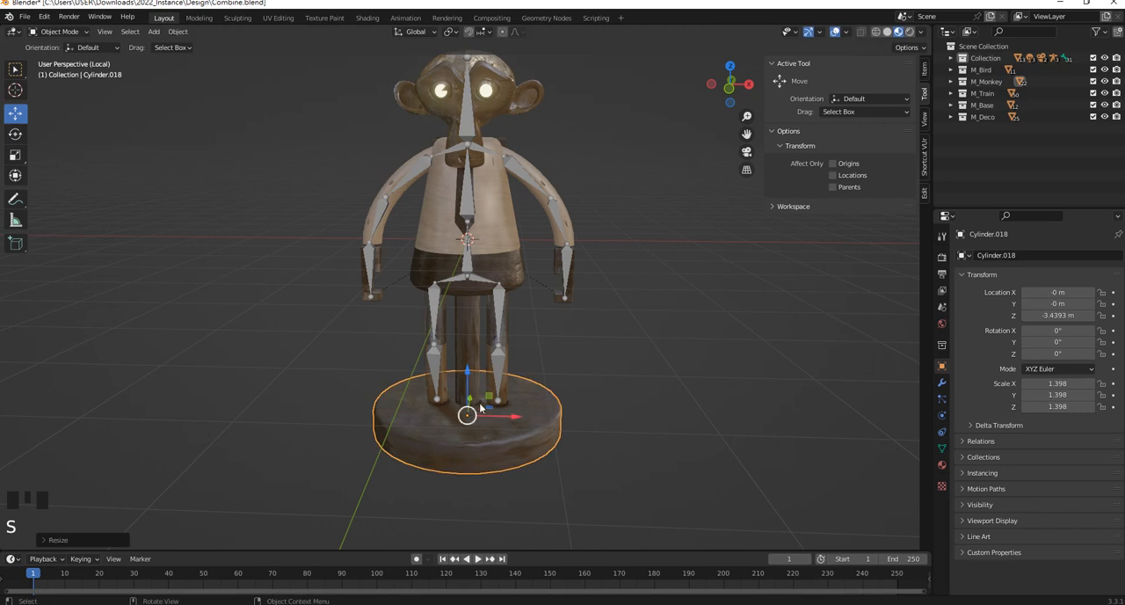
pyautogui.press('s')
pyautogui.press('z')
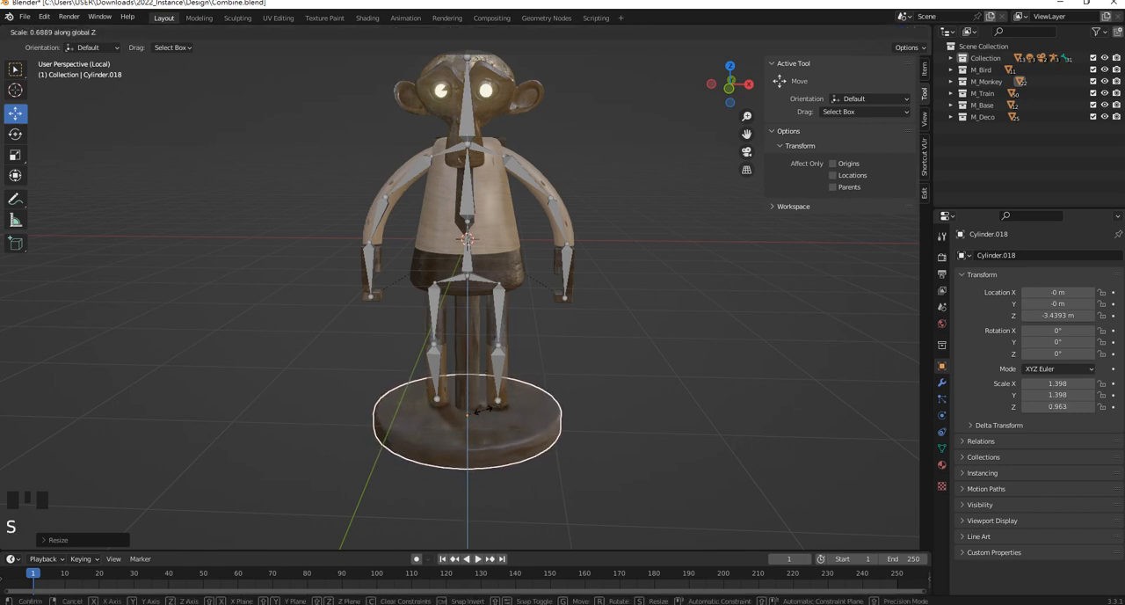
pyautogui.click(494, 409)
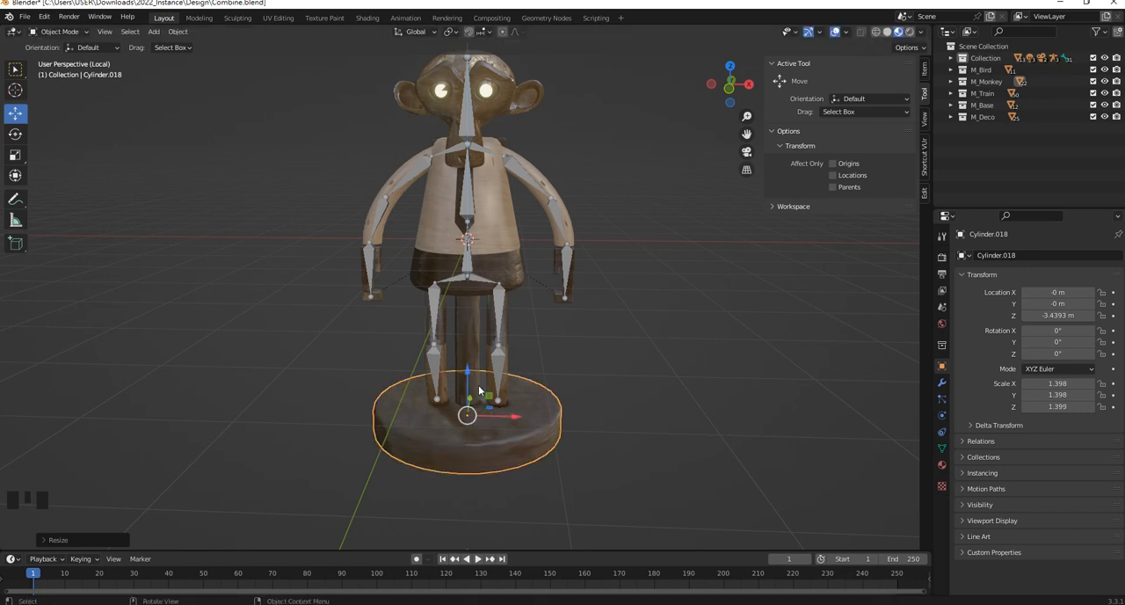
pyautogui.moveTo(472, 375); pyautogui.dragTo(471, 384)
pyautogui.moveTo(642, 348); pyautogui.dragTo(567, 383, button='middle')
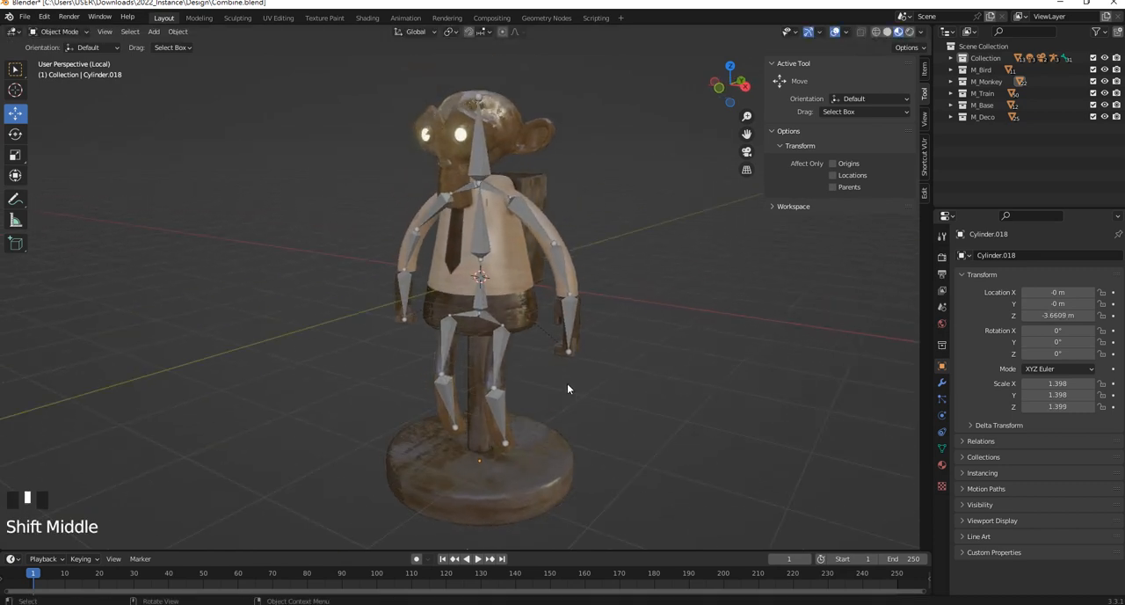
pyautogui.hotkey('alt', 'Tab')
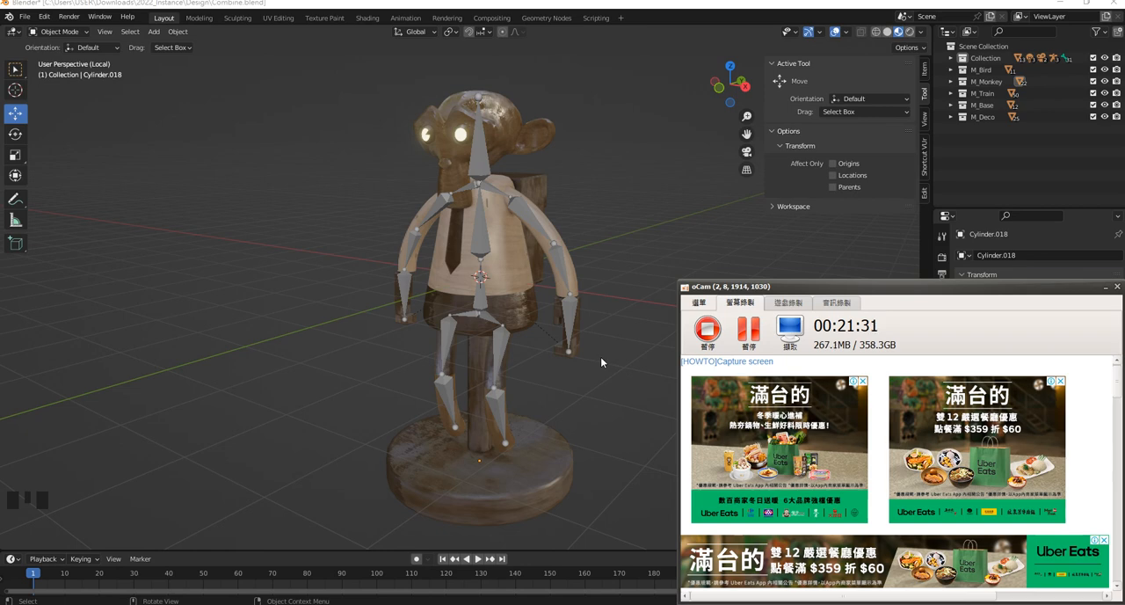
pyautogui.click(515, 420)
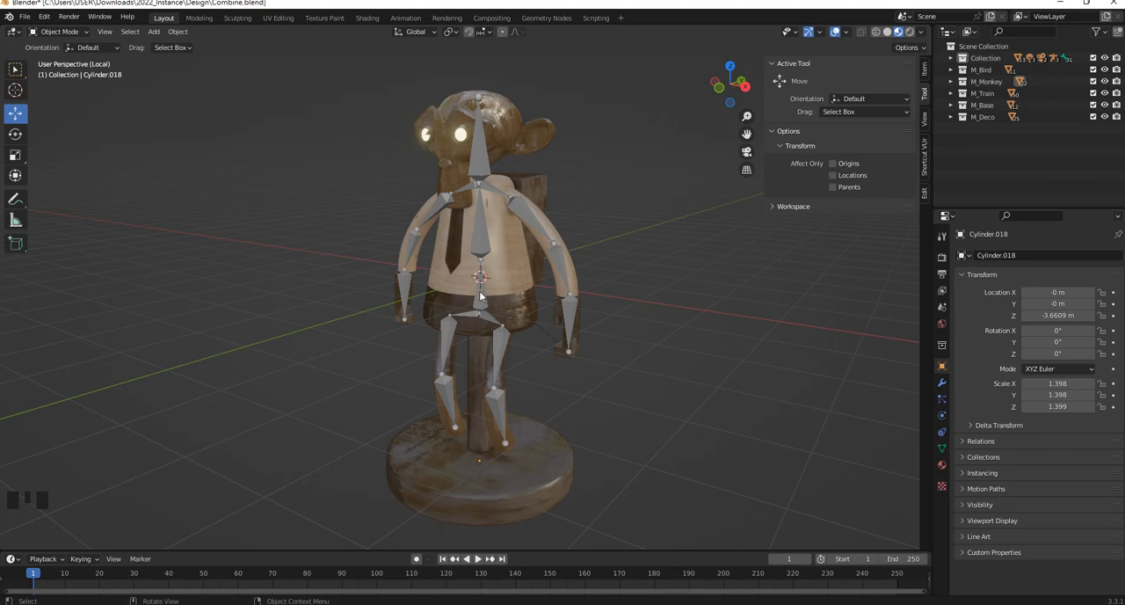
pyautogui.click(538, 471)
pyautogui.keyDown('shift'); pyautogui.click(479, 364); pyautogui.keyUp('shift')
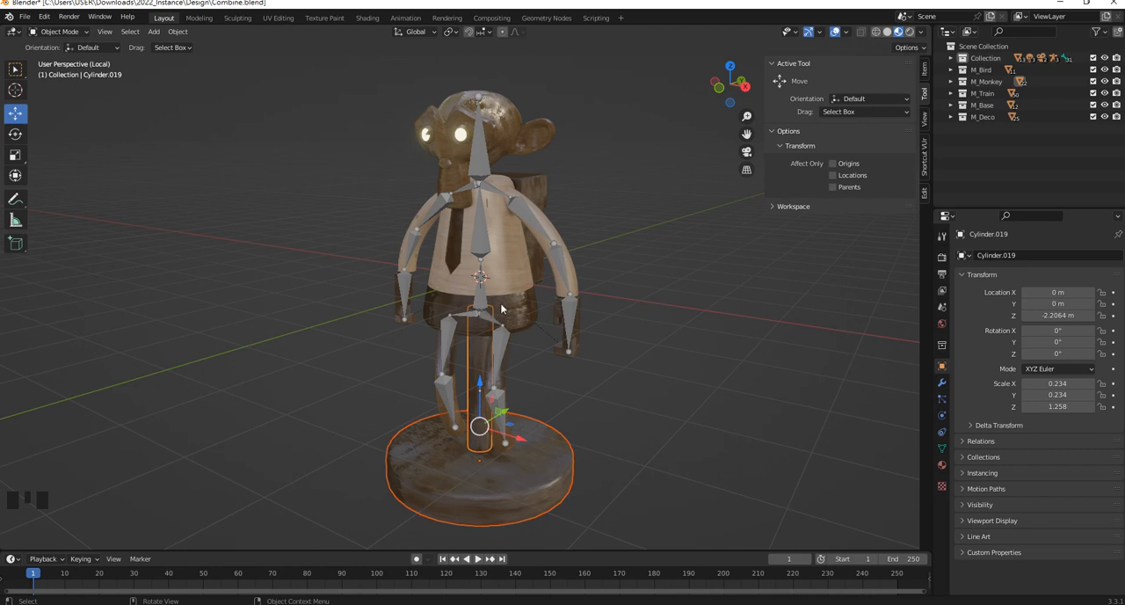
pyautogui.click(601, 431)
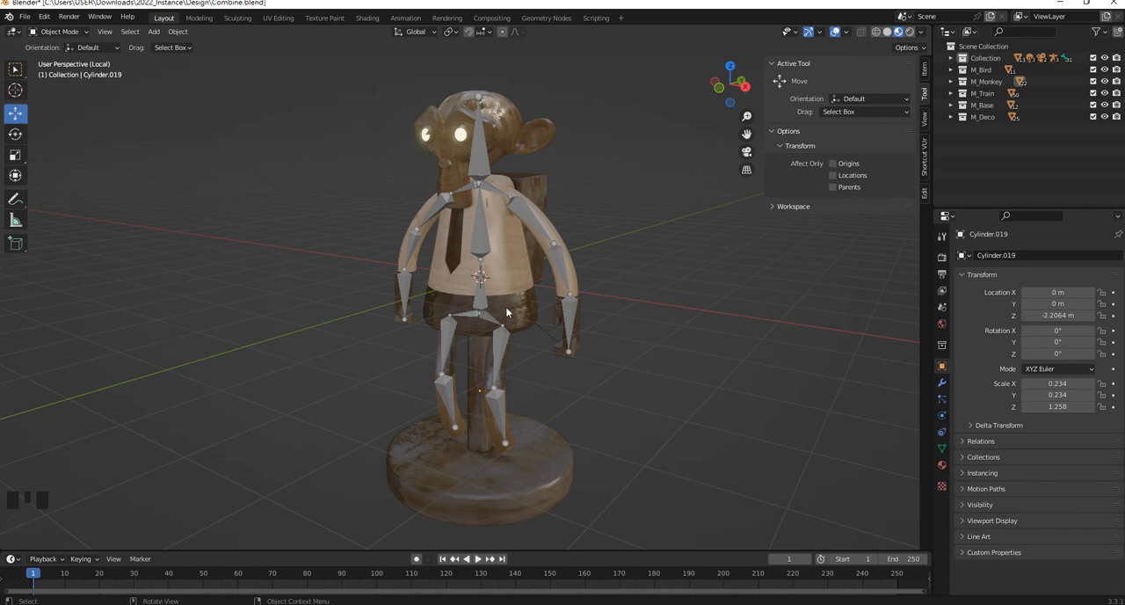
# Parent the vertical support post Cylinder.019 to the base disc Cylinder.018 as Object (Keep Transform)
pyautogui.click(519, 401)
pyautogui.click(530, 489)
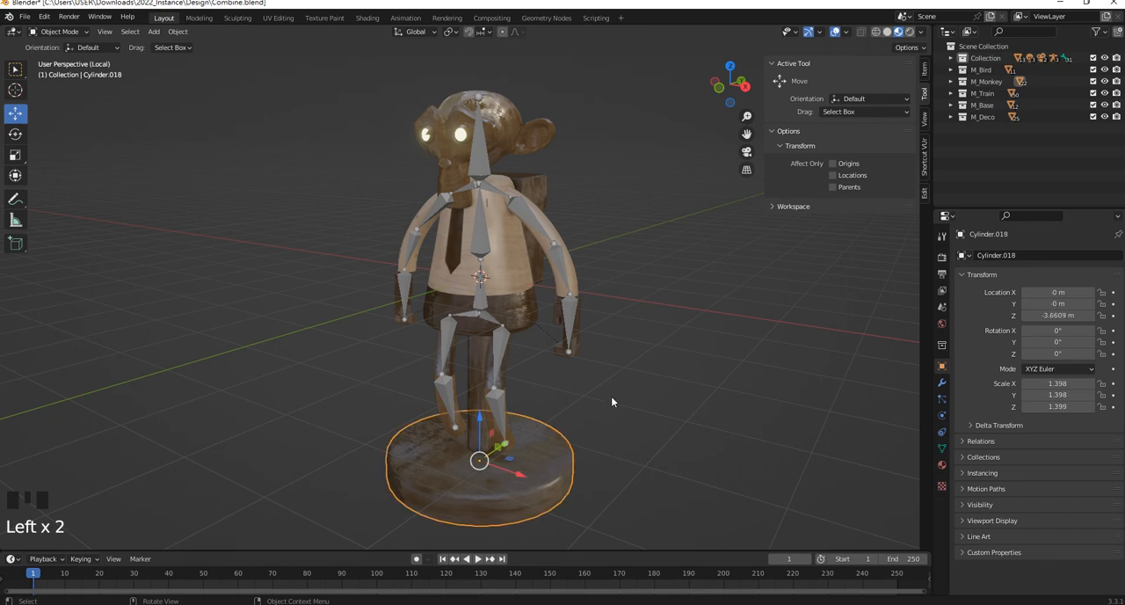
pyautogui.click(613, 402)
pyautogui.click(479, 376)
pyautogui.keyDown('shift'); pyautogui.click(537, 468); pyautogui.keyUp('shift')
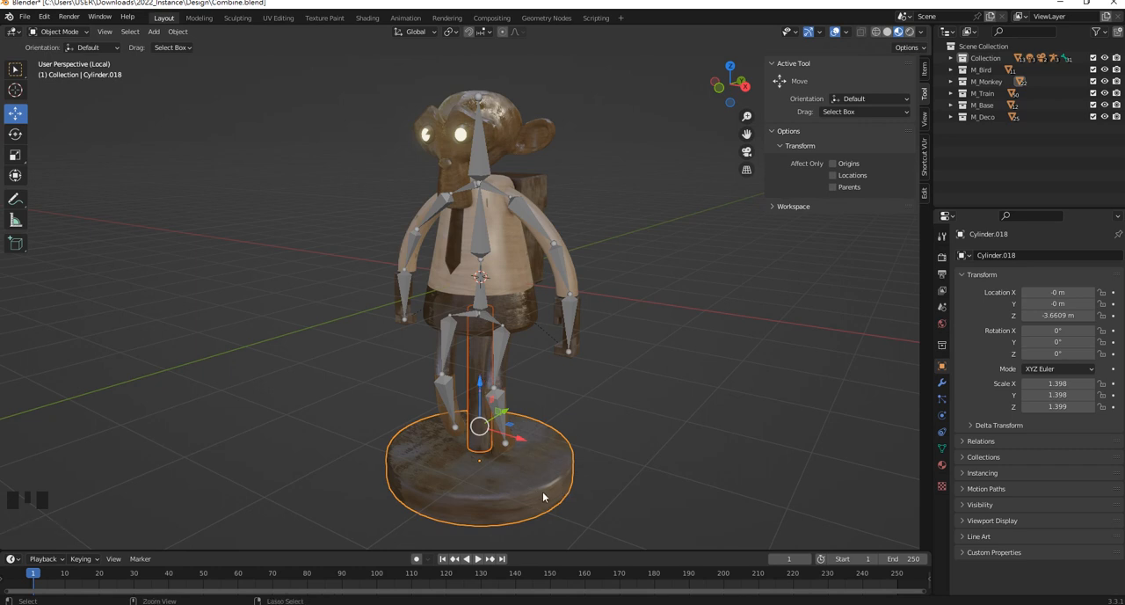
pyautogui.hotkey('ctrl', 'p')
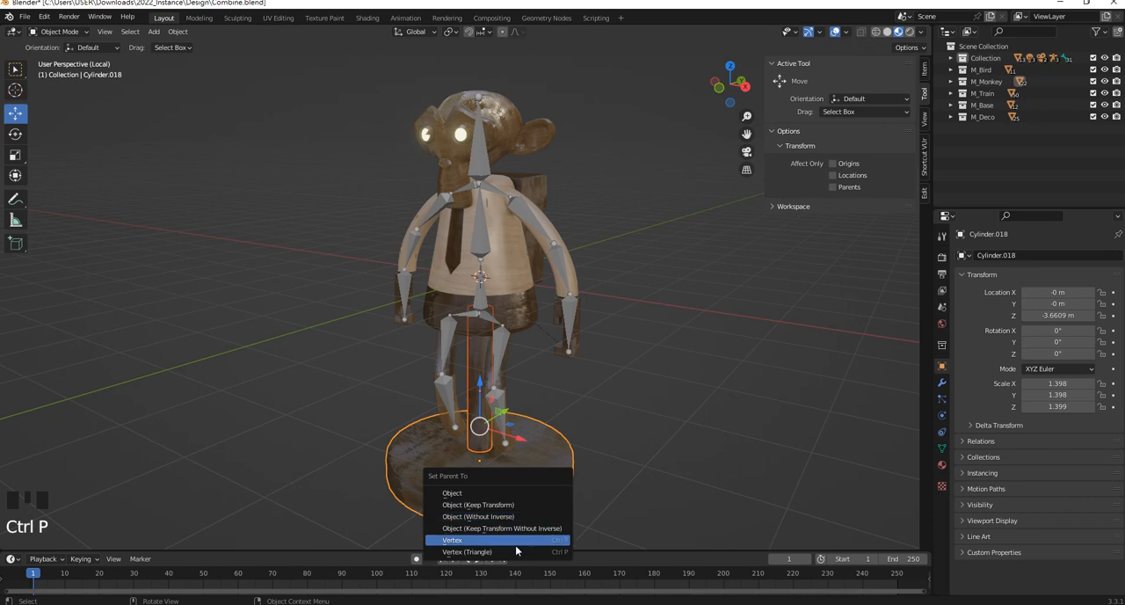
pyautogui.click(507, 505)
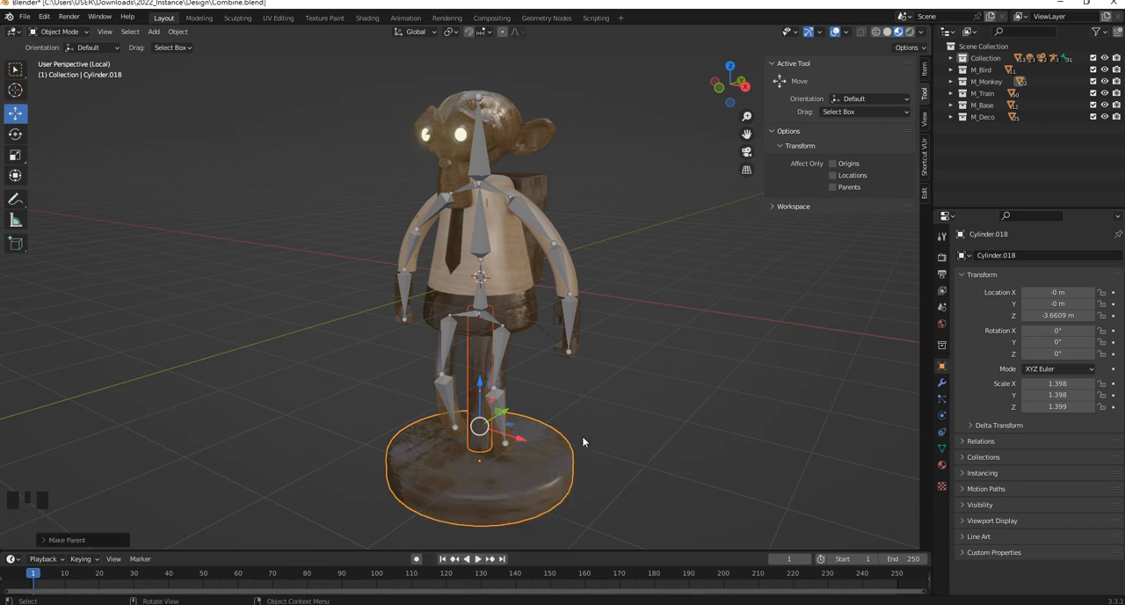
# Test-move the base disc to check that the support post follows, undo the move and clear the selection
pyautogui.click(524, 482)
pyautogui.moveTo(511, 448); pyautogui.dragTo(459, 478)
pyautogui.hotkey('ctrl', 'z')
pyautogui.click(586, 407)
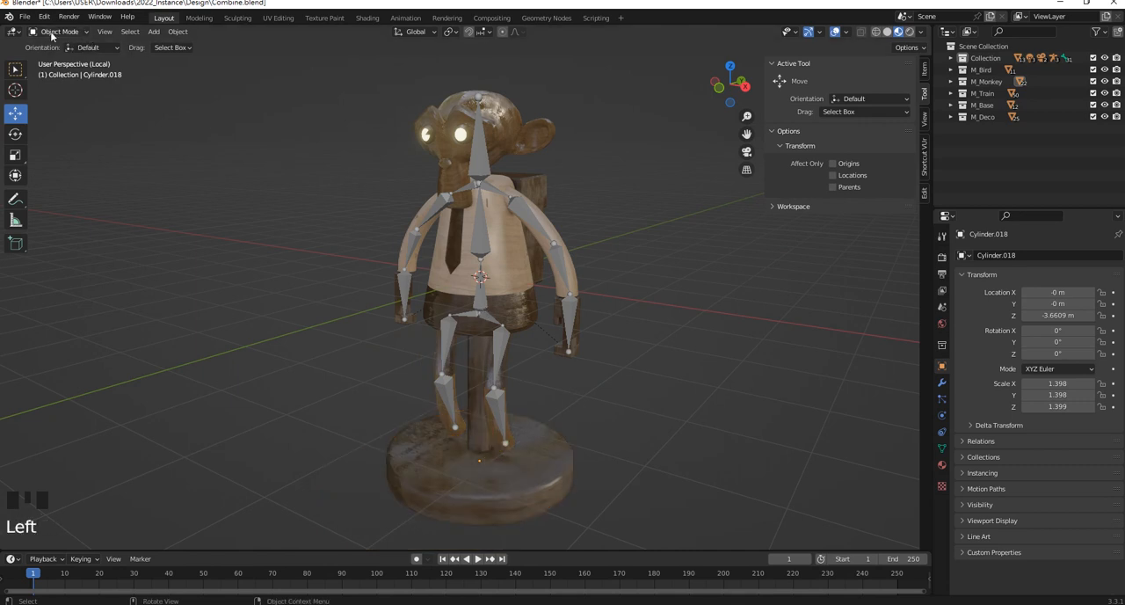
# Parent the monkey's armature to the base disc Cylinder.018 as Object (Keep Transform)
pyautogui.click(480, 236)
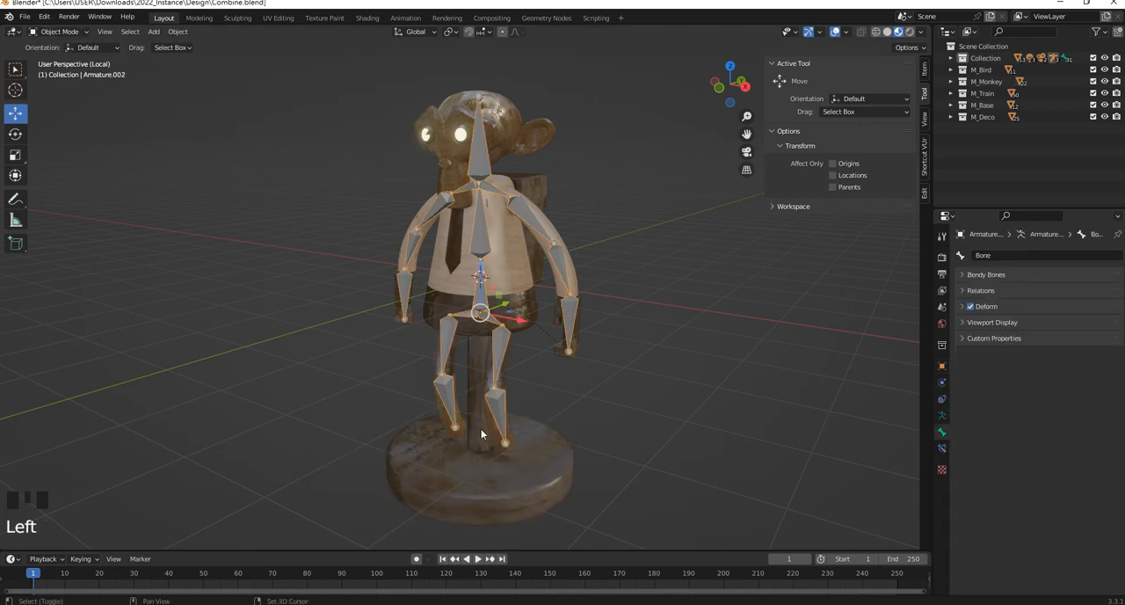
pyautogui.keyDown('shift'); pyautogui.click(494, 478); pyautogui.keyUp('shift')
pyautogui.hotkey('ctrl', 'p')
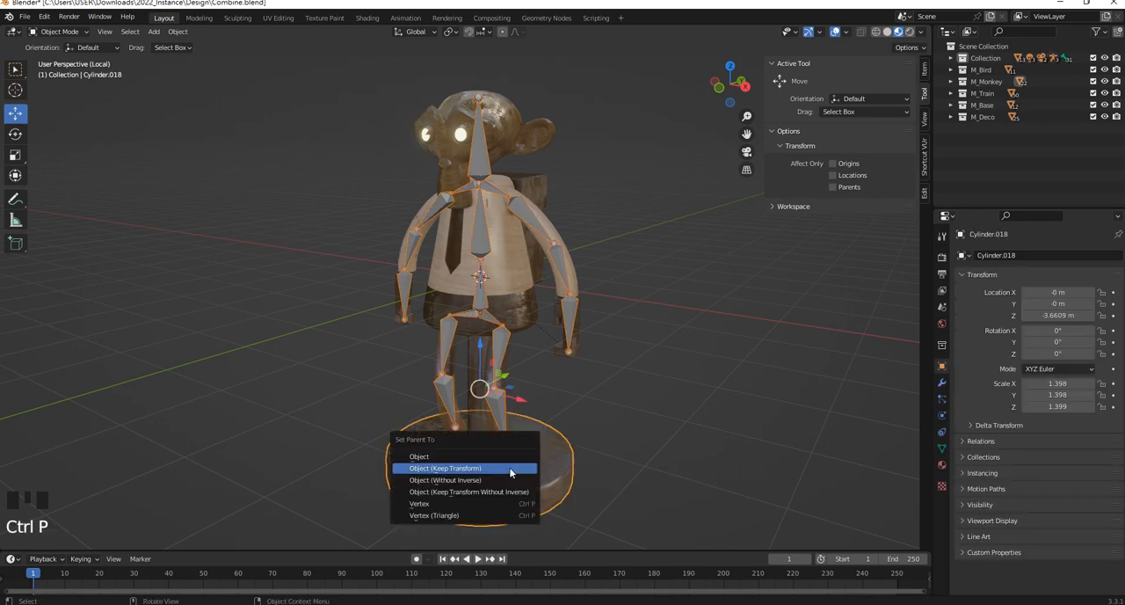
pyautogui.click(515, 473)
pyautogui.click(611, 467)
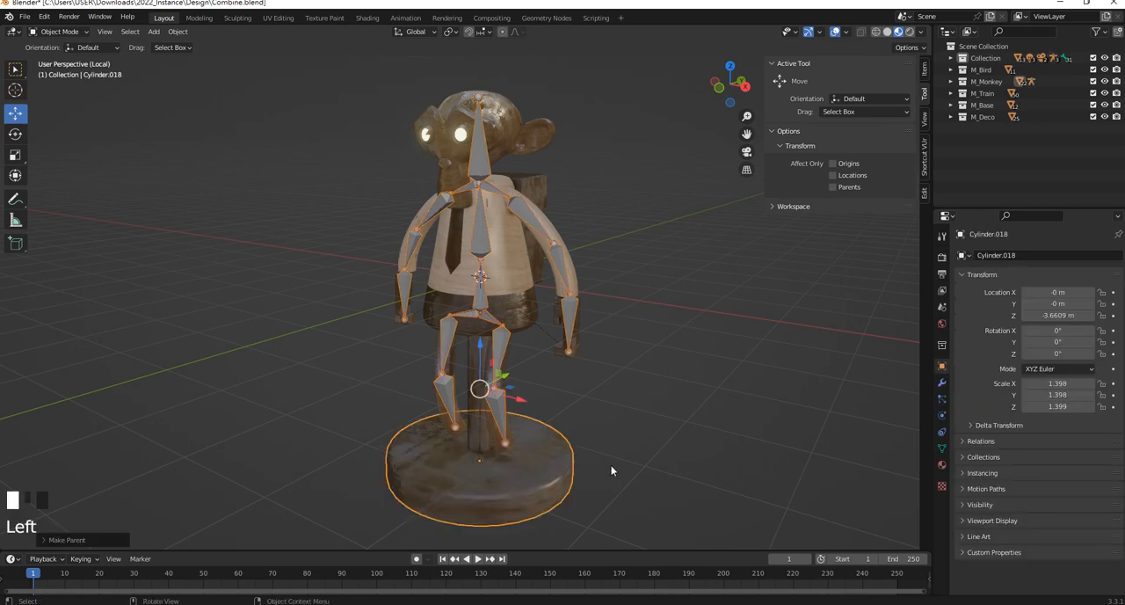
# Test-move the base disc alone to check that the armature and the whole monkey follow, and undo the move
pyautogui.click(508, 423)
pyautogui.moveTo(500, 447); pyautogui.dragTo(568, 390)
pyautogui.hotkey('ctrl', 'z')
# Leave local view and move the base disc with the monkey along the X axis to about -23.13 m, beyond the bird
pyautogui.scroll(-1, 601, 398)
pyautogui.scroll(2, 580, 396)
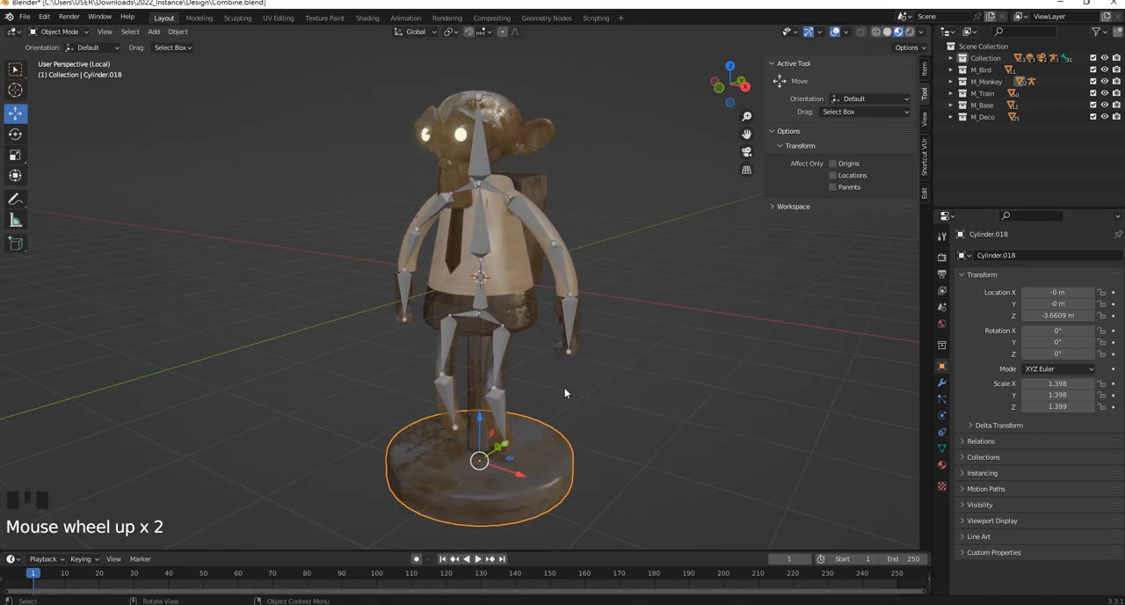
pyautogui.scroll(-9, 559, 385)
pyautogui.scroll(1, 559, 385)
pyautogui.moveTo(559, 387); pyautogui.dragTo(611, 376, button='middle')
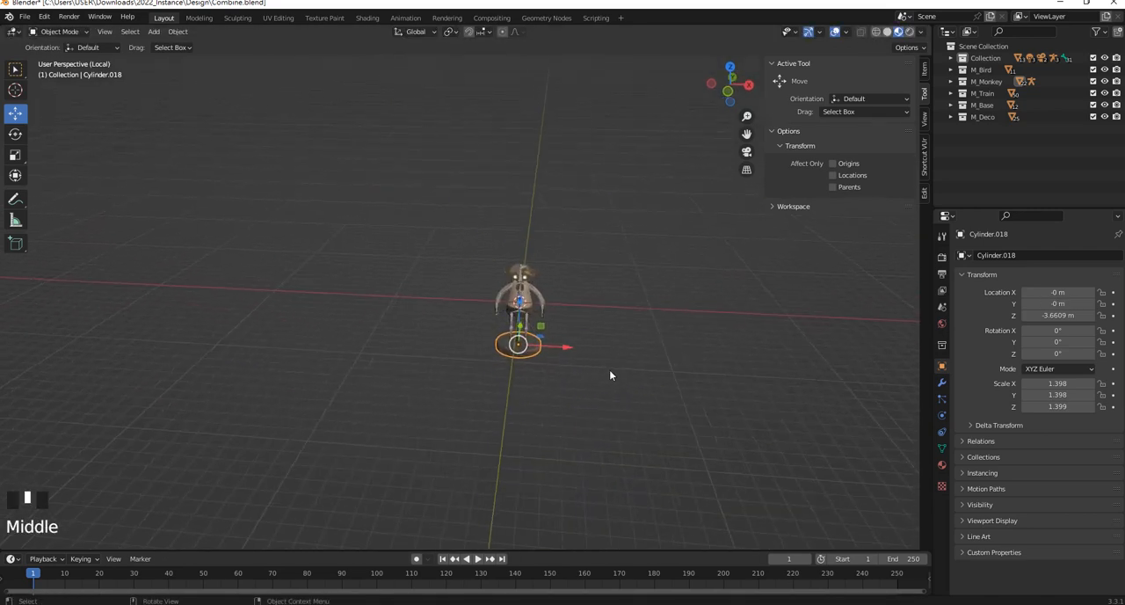
pyautogui.press('/')
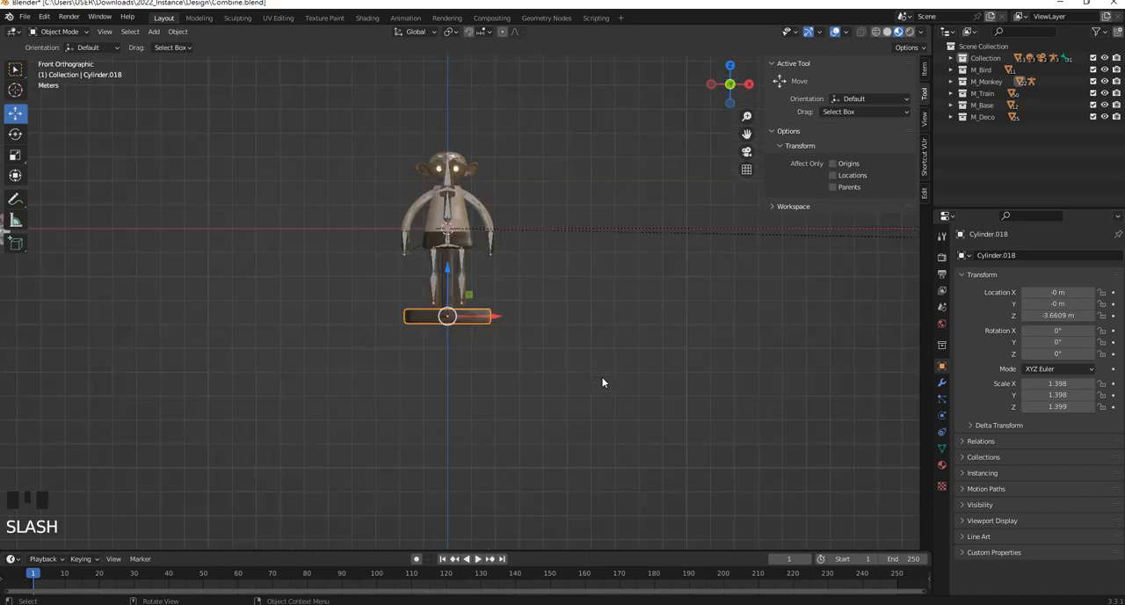
pyautogui.moveTo(600, 322); pyautogui.dragTo(568, 311, button='middle')
pyautogui.scroll(-7, 580, 351)
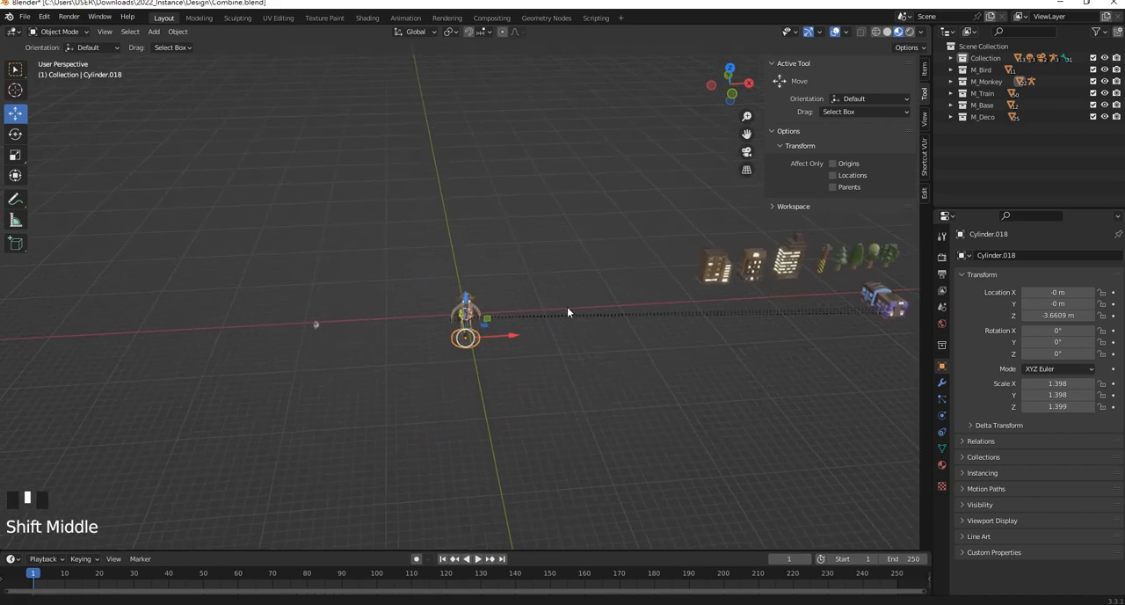
pyautogui.moveTo(513, 330); pyautogui.dragTo(315, 336)
pyautogui.scroll(4, 315, 336)
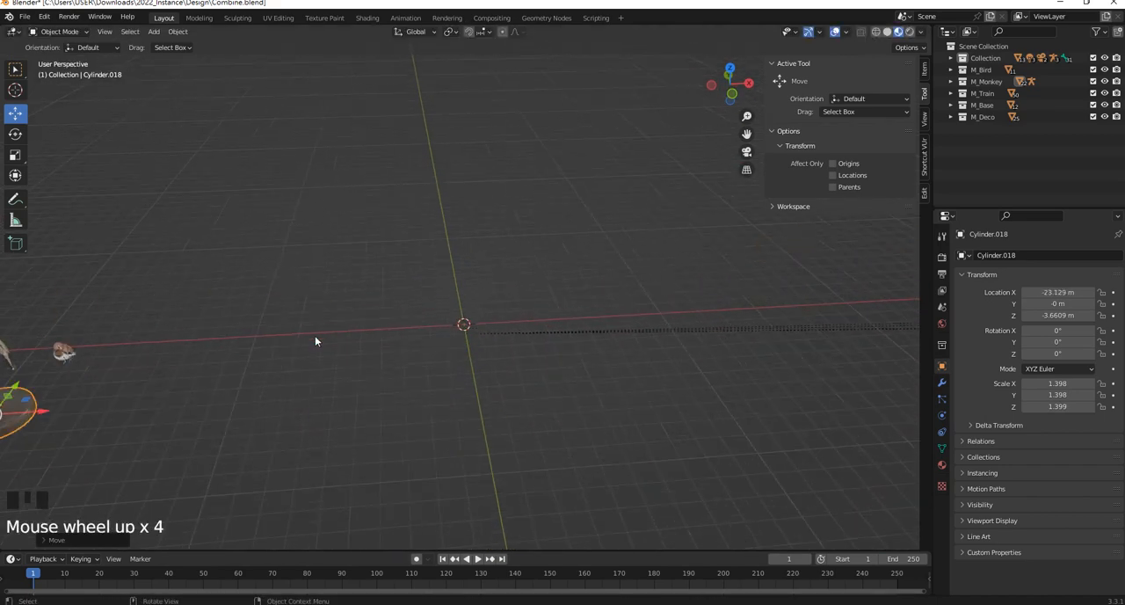
# Scale the base disc together with the parented monkey down to a scale of about 0.932 on all axes
pyautogui.scroll(-2, 315, 336)
pyautogui.keyDown('shift'); pyautogui.moveTo(315, 335); pyautogui.dragTo(460, 359, button='middle'); pyautogui.keyUp('shift')
pyautogui.scroll(4, 323, 327)
pyautogui.scroll(4, 316, 329)
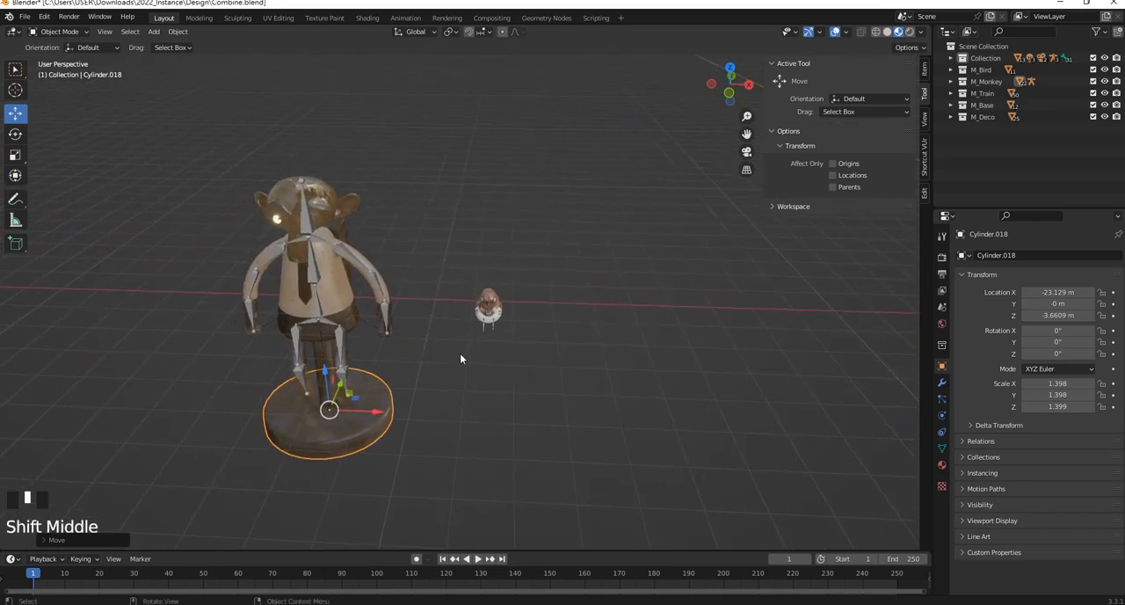
pyautogui.press('s')
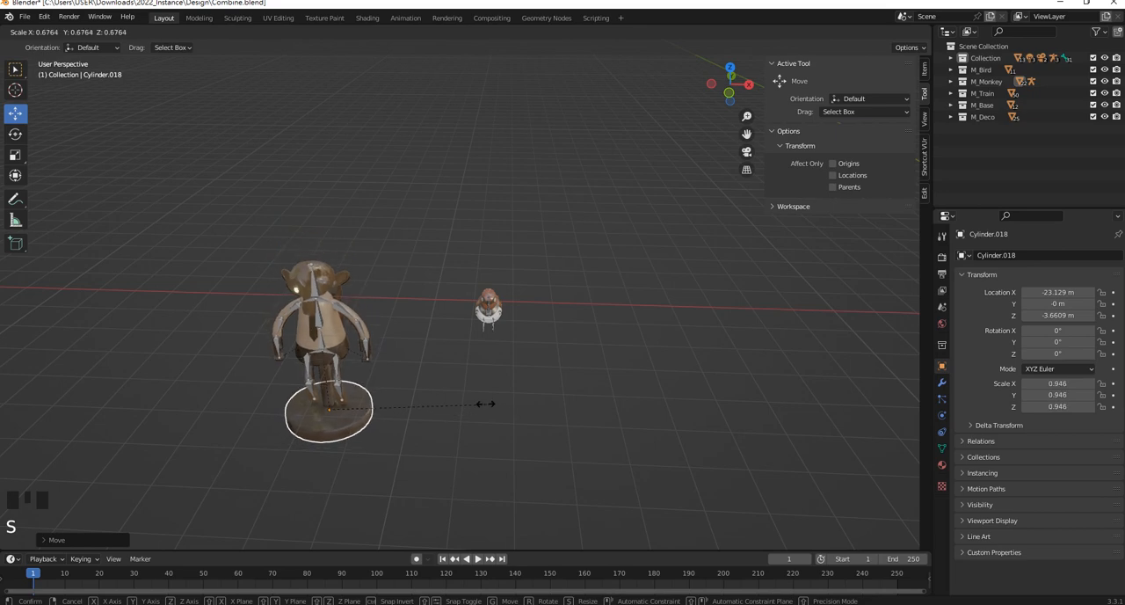
pyautogui.click(416, 361)
# Reveal all hidden objects of the scene, including the diorama, lights, cameras and backdrop, and deselect them
pyautogui.moveTo(416, 362); pyautogui.dragTo(475, 280, button='middle')
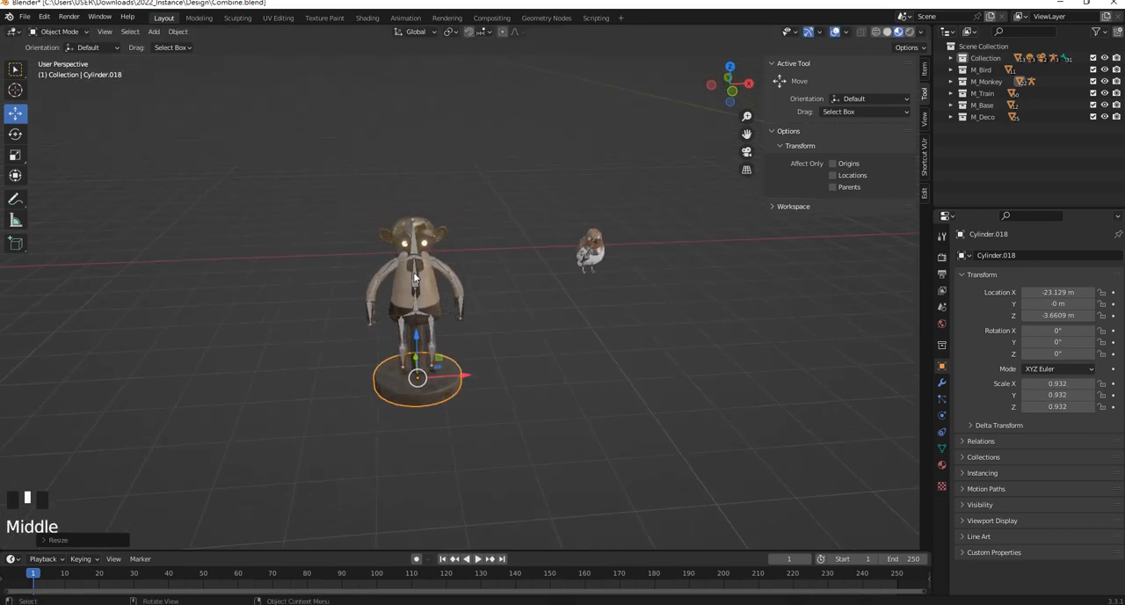
pyautogui.scroll(2, 499, 280)
pyautogui.moveTo(536, 208); pyautogui.dragTo(525, 236, button='middle')
pyautogui.scroll(4, 318, 211)
pyautogui.moveTo(318, 211); pyautogui.dragTo(395, 224, button='middle')
pyautogui.scroll(-5, 392, 221)
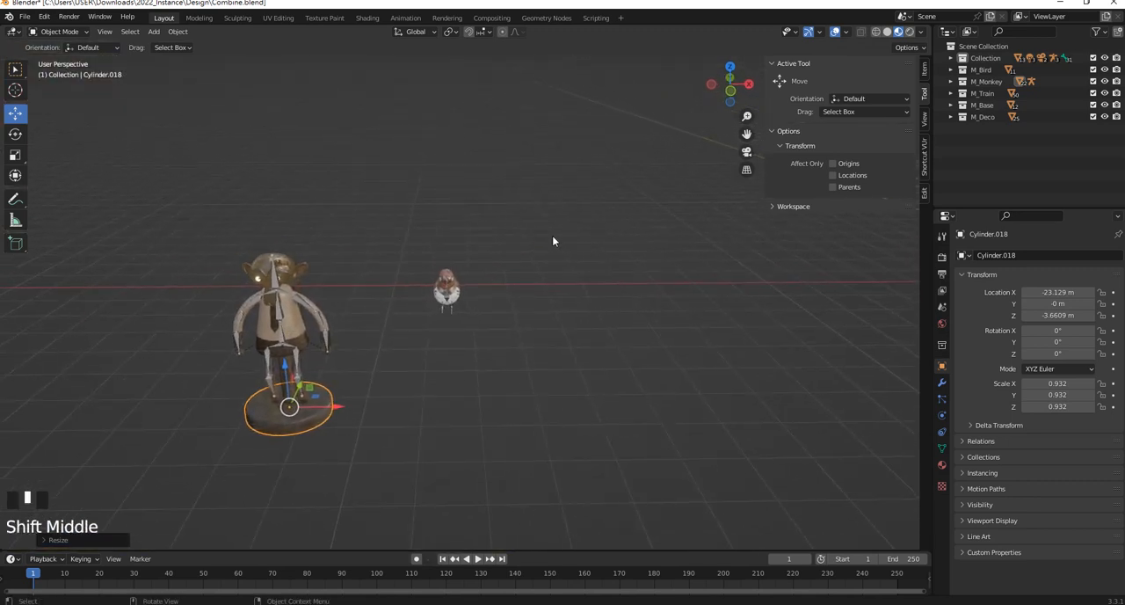
pyautogui.scroll(-5, 553, 237)
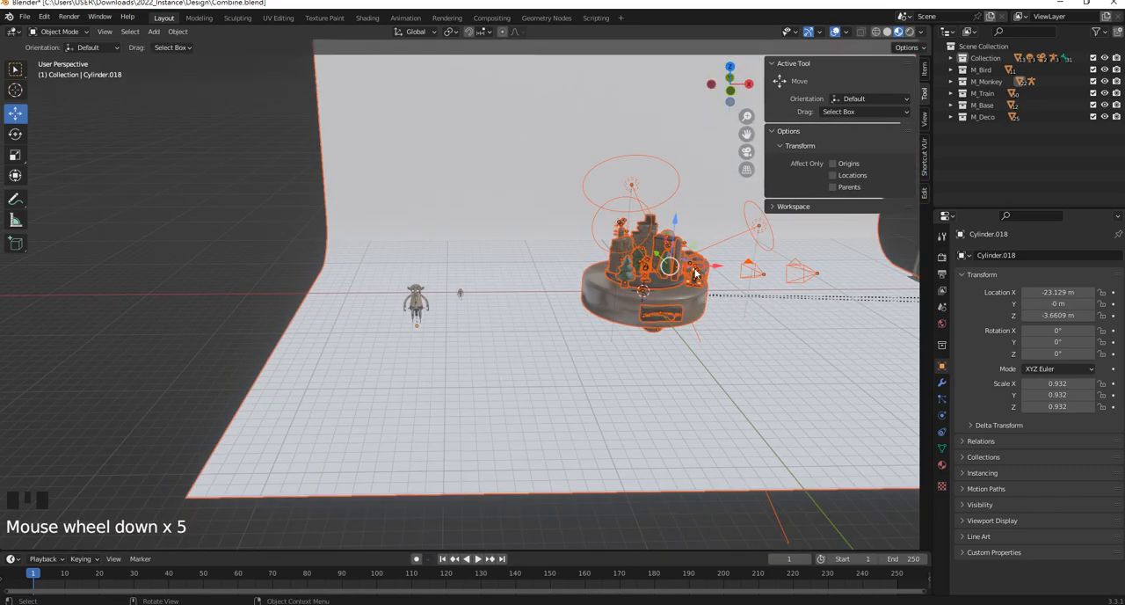
pyautogui.keyDown('shift'); pyautogui.moveTo(695, 274); pyautogui.dragTo(602, 283, button='middle'); pyautogui.keyUp('shift')
pyautogui.click(383, 336)
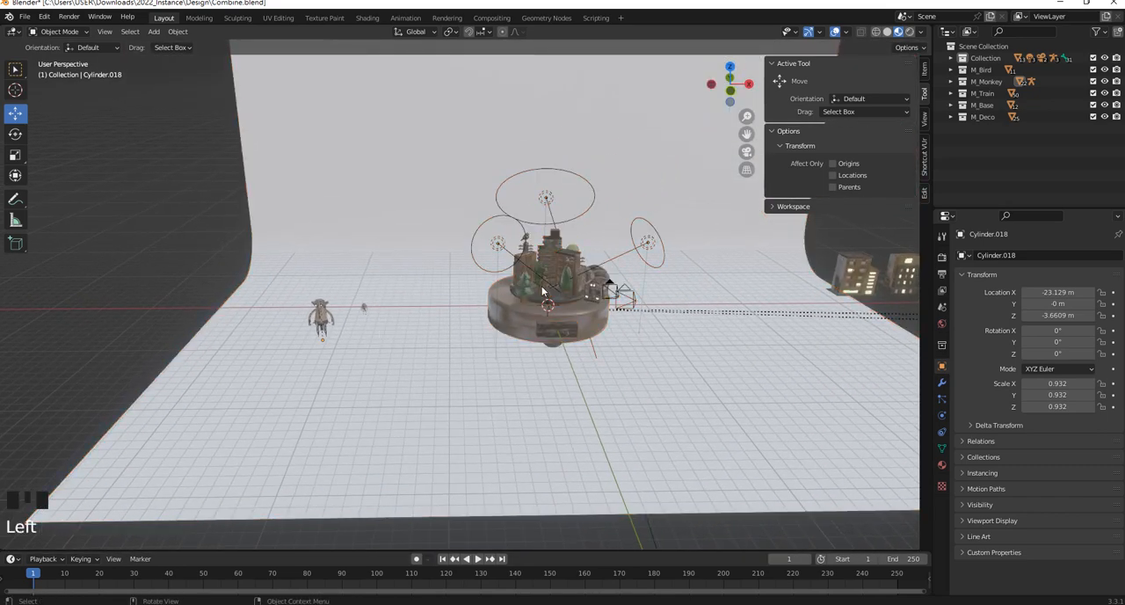
# Examine the complete scene, comparing the assembled diorama on its round base with the separate monkey, bird, buildings and train
pyautogui.scroll(1, 583, 271)
pyautogui.scroll(-3, 580, 296)
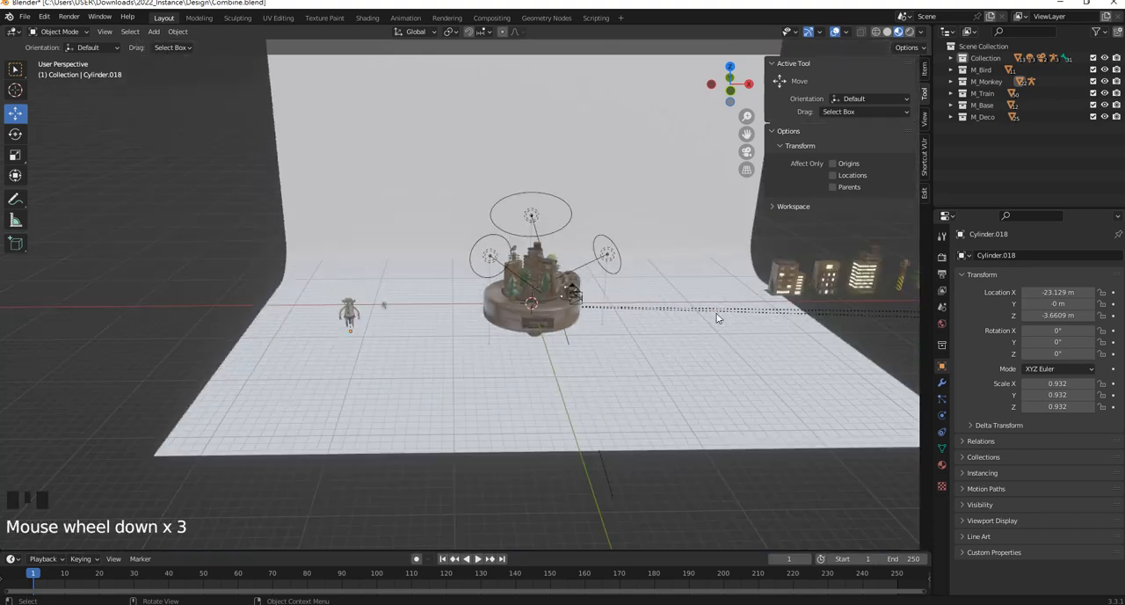
pyautogui.keyDown('shift'); pyautogui.moveTo(718, 317); pyautogui.dragTo(597, 303, button='middle'); pyautogui.keyUp('shift')
pyautogui.scroll(1, 733, 300)
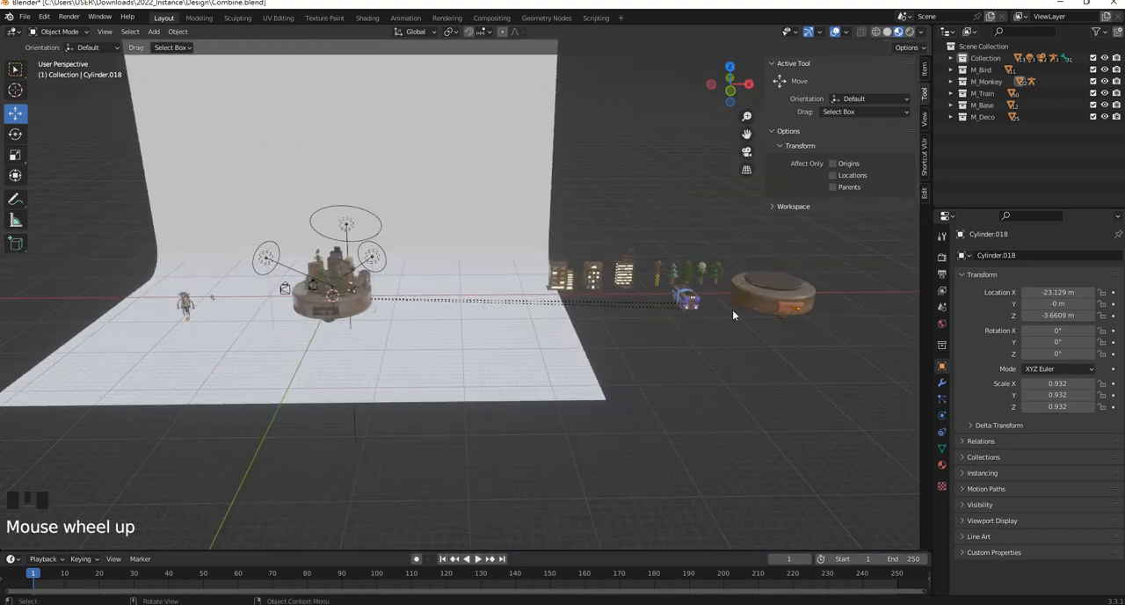
pyautogui.scroll(3, 251, 287)
pyautogui.keyDown('shift'); pyautogui.moveTo(252, 287); pyautogui.dragTo(597, 316, button='middle'); pyautogui.keyUp('shift')
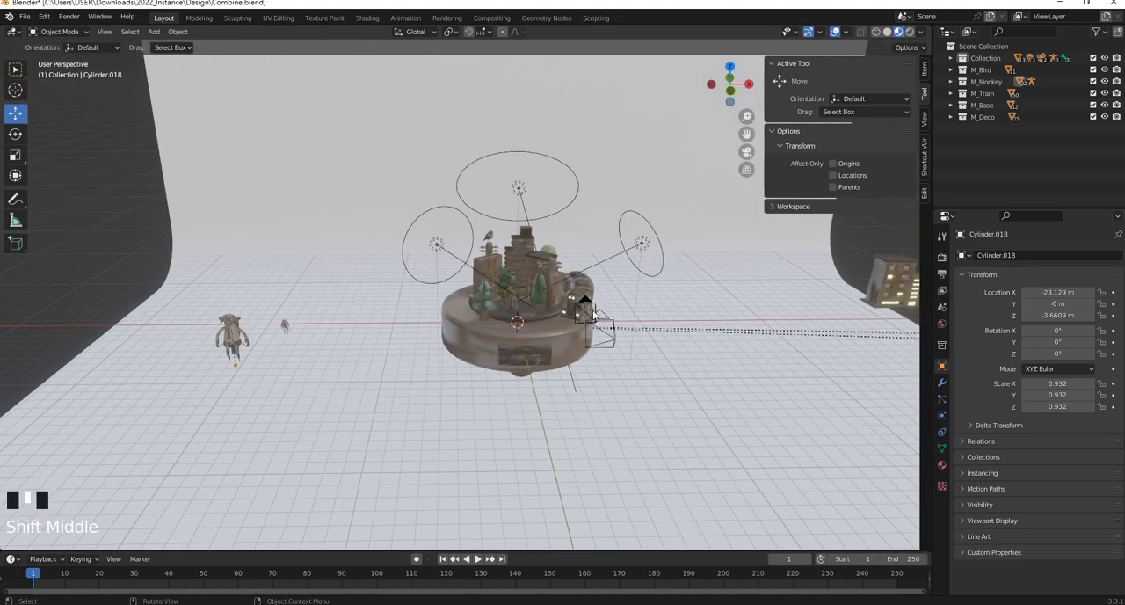
pyautogui.moveTo(512, 283); pyautogui.dragTo(501, 284, button='middle')
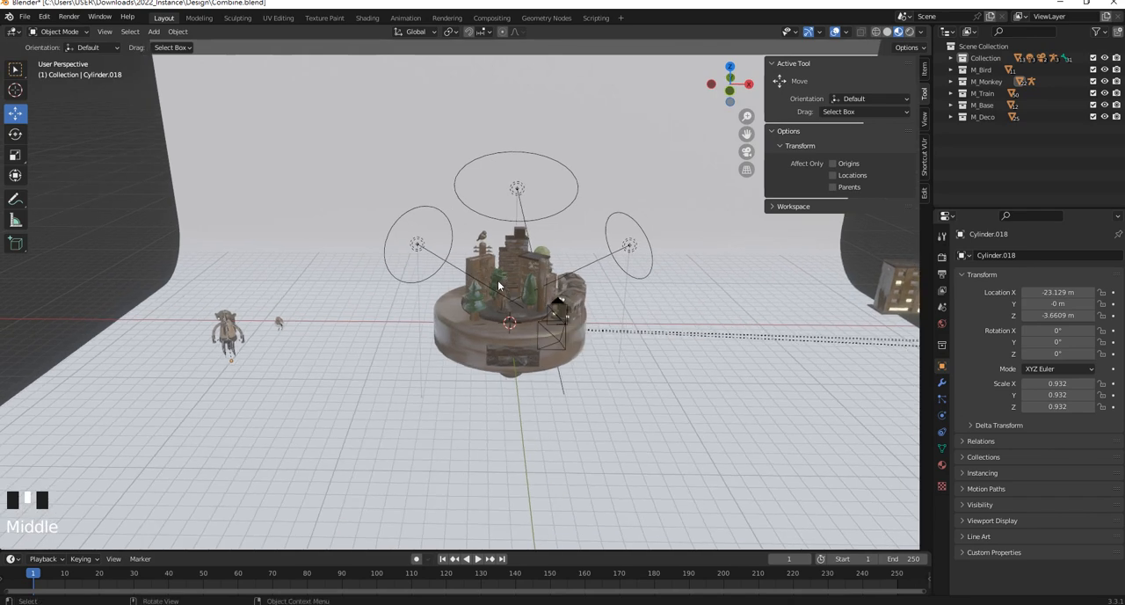
pyautogui.scroll(1, 216, 362)
pyautogui.keyDown('shift'); pyautogui.moveTo(364, 343); pyautogui.dragTo(329, 349, button='middle'); pyautogui.keyUp('shift')
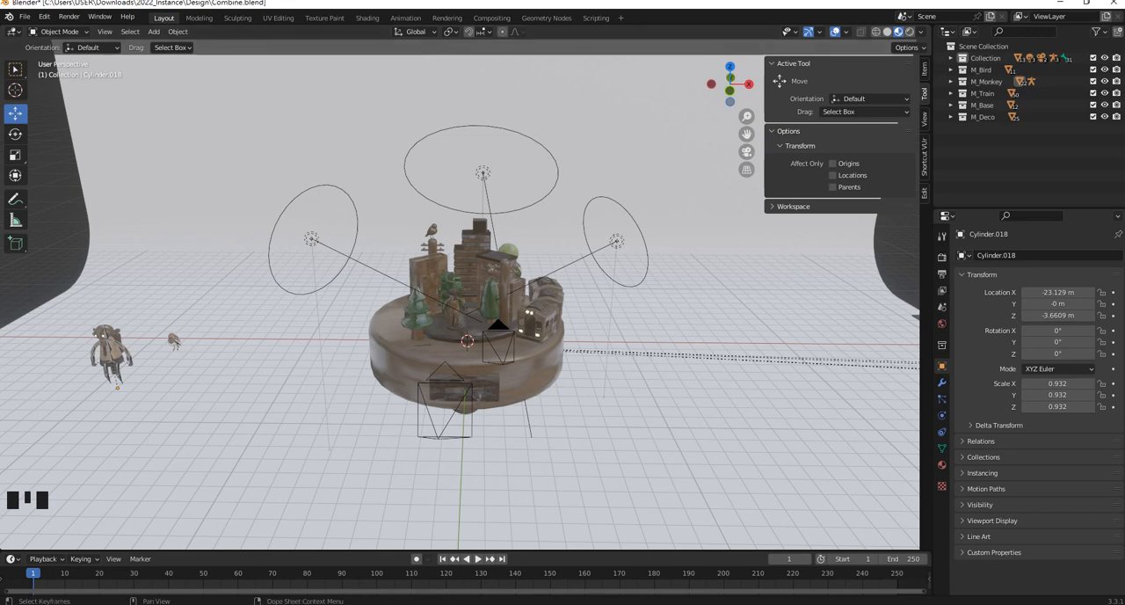
pyautogui.click(505, 603)
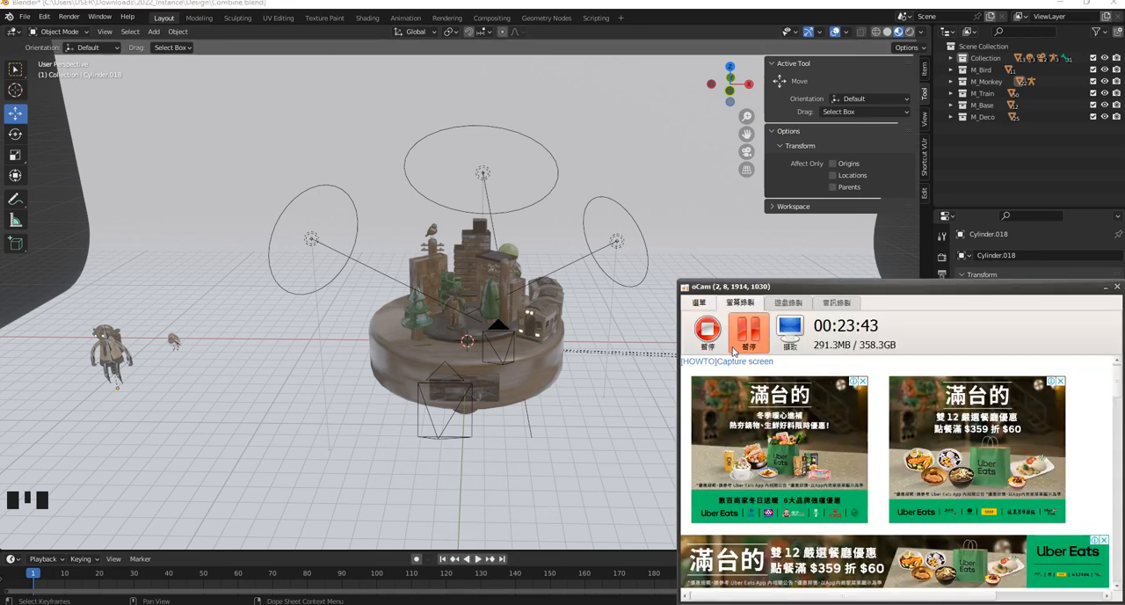